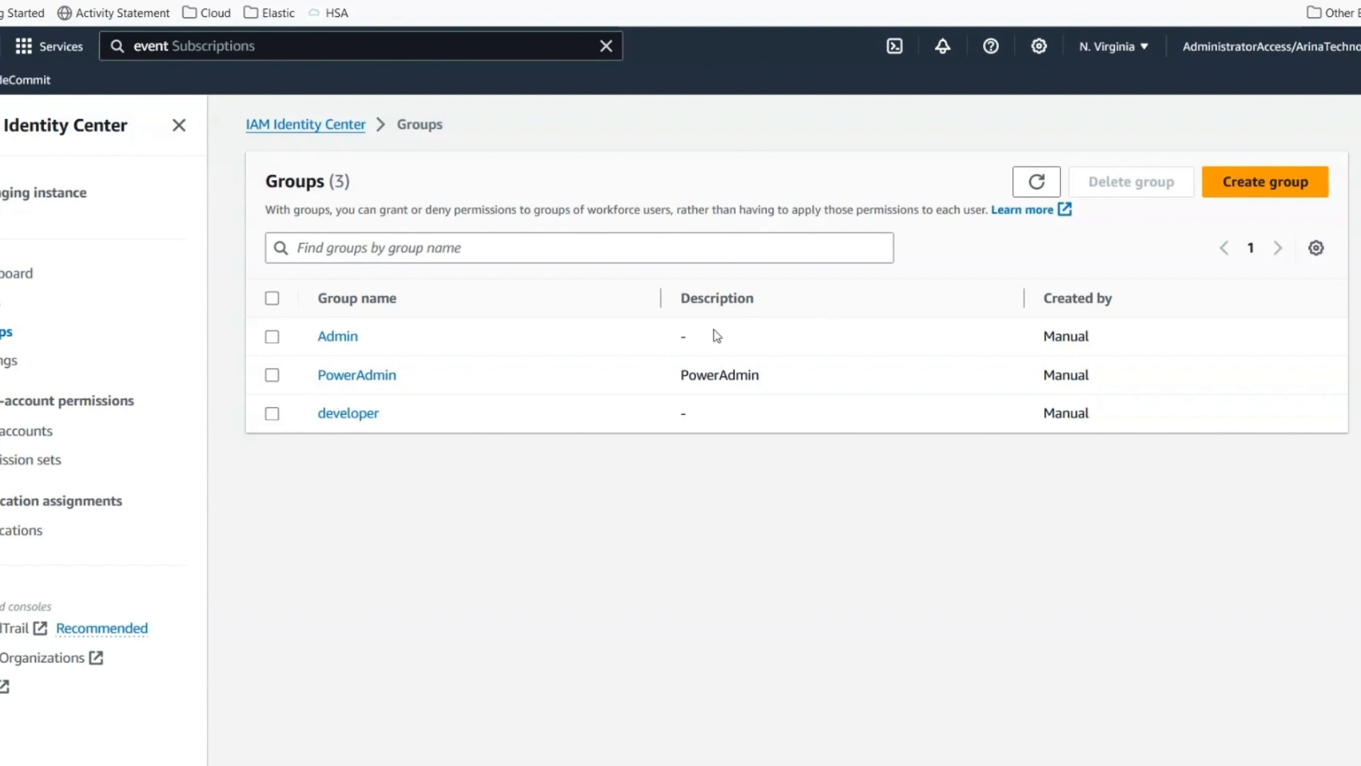
- Examine the AWS accounts under the Finance unit and the users and groups assigned to the Arina Technologies management account
{"action": "left_click", "coordinate": [44, 429]}
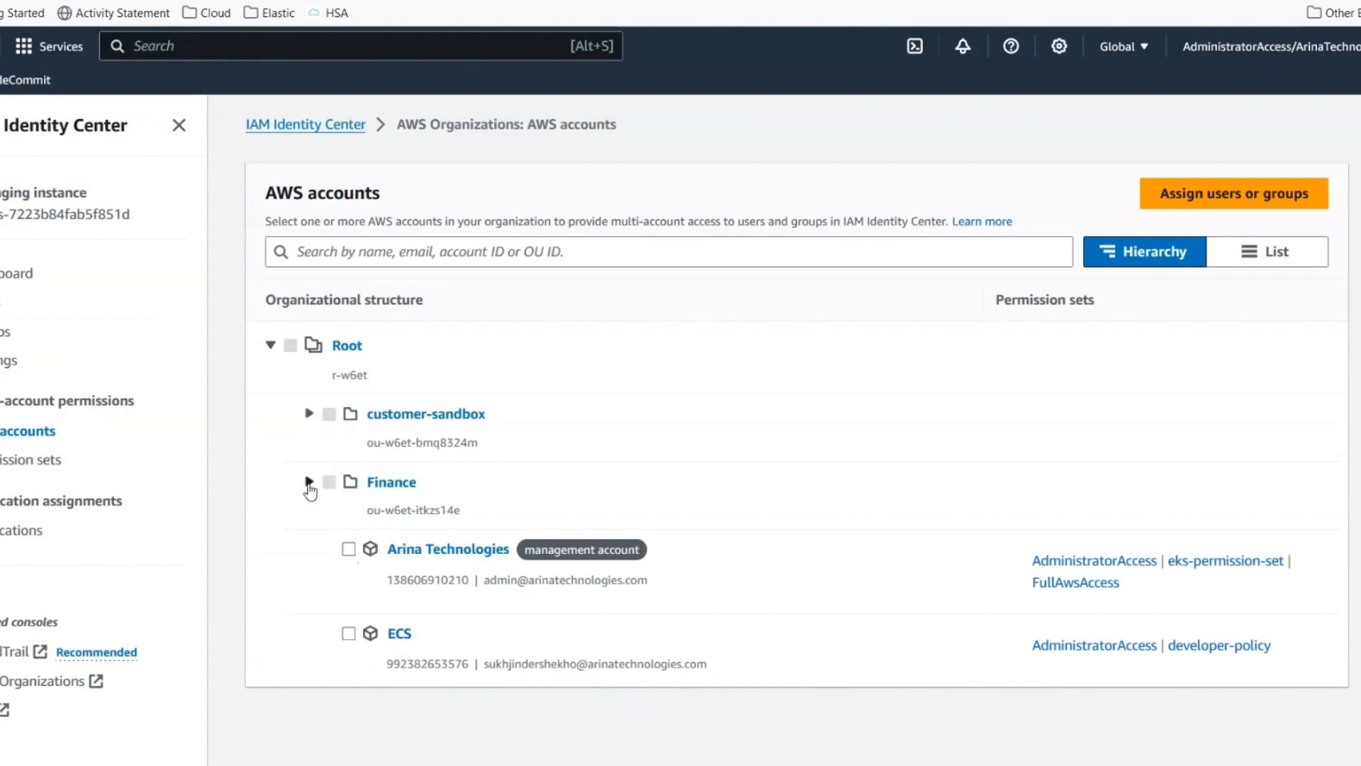
{"action": "left_click", "coordinate": [309, 482]}
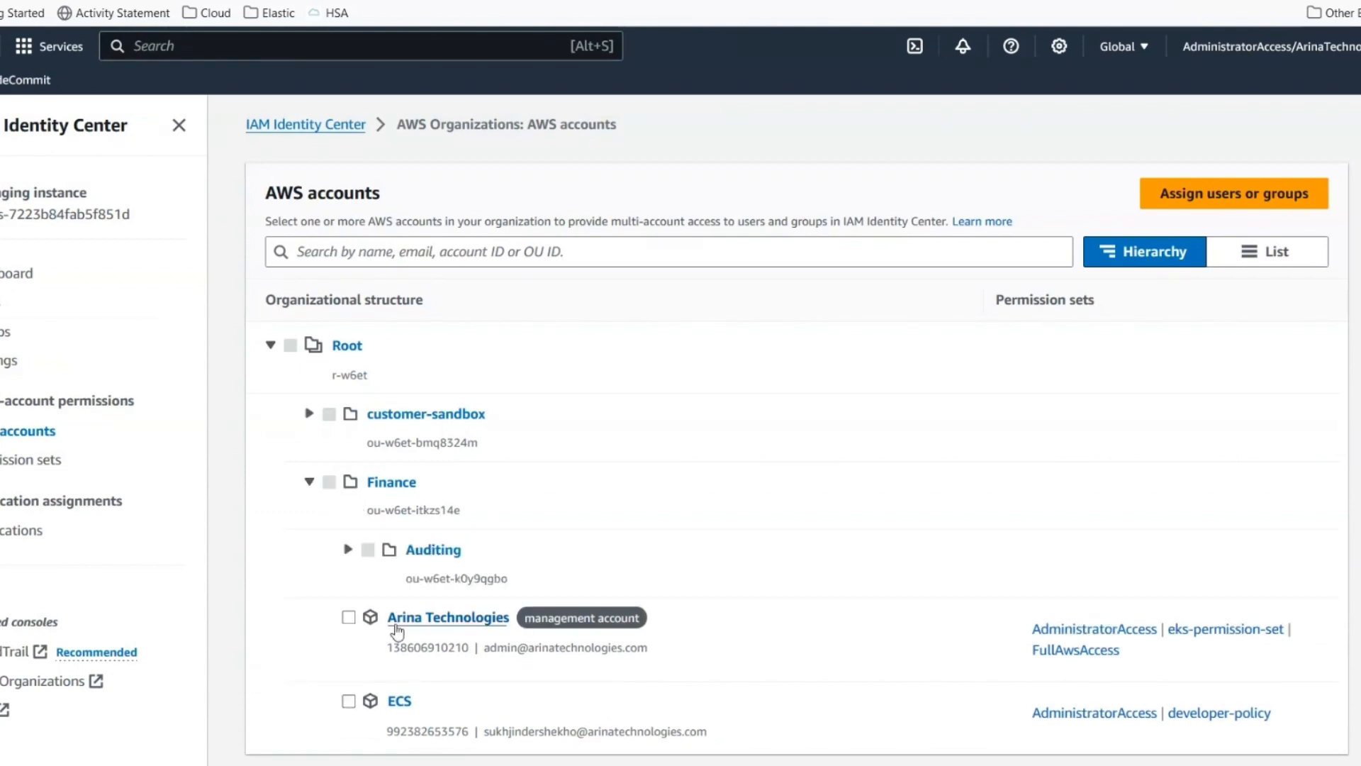
{"action": "left_click", "coordinate": [347, 617]}
{"action": "left_click", "coordinate": [349, 619]}
{"action": "left_click", "coordinate": [430, 618]}
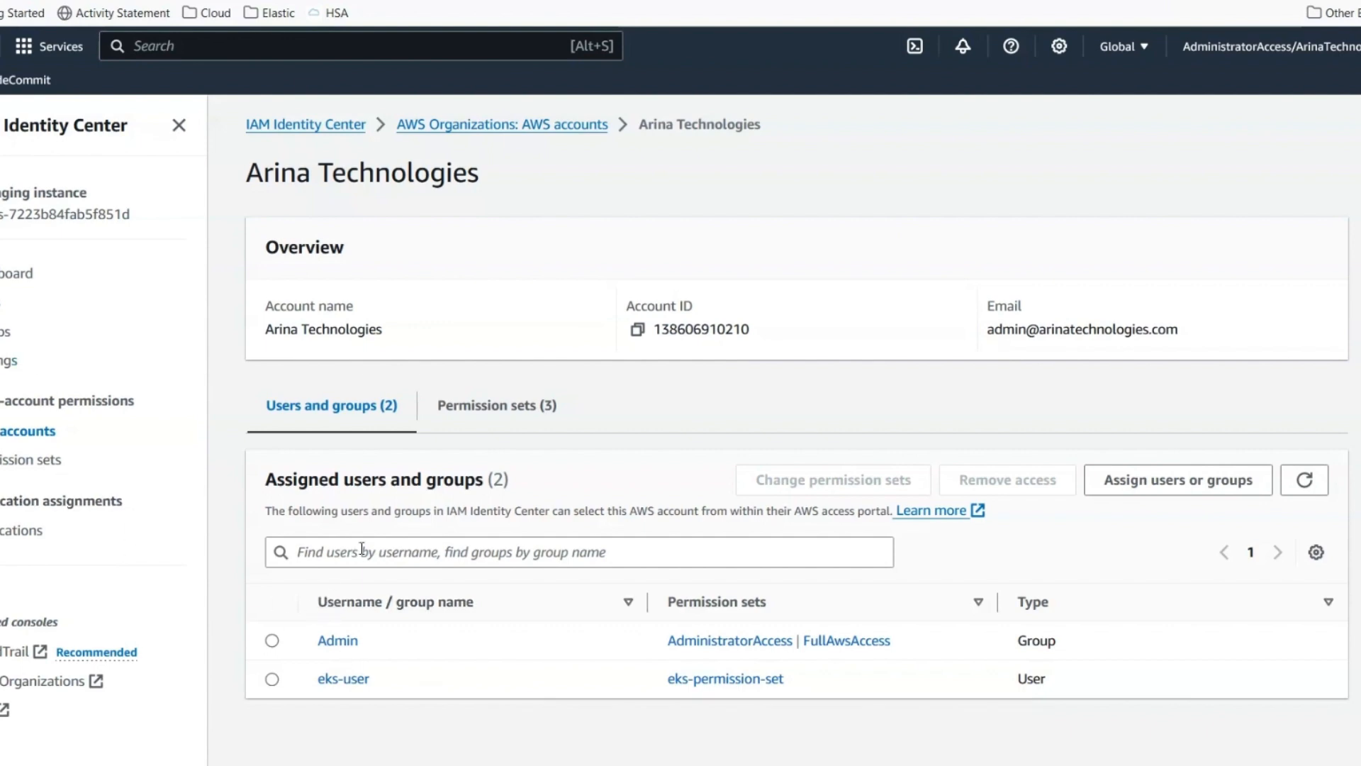
{"action": "left_click", "coordinate": [44, 358]}
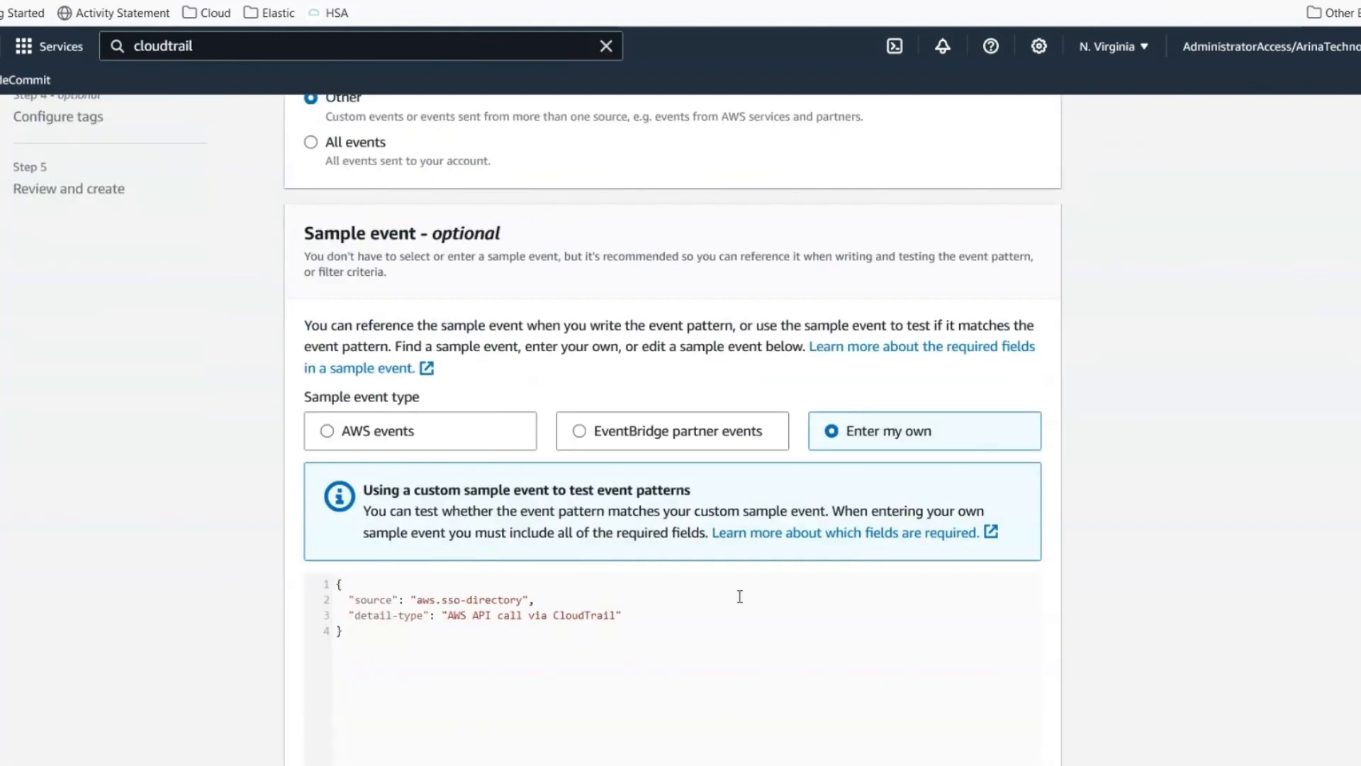
- Review the event source and the custom sample event JSON of the unfinished EventBridge rule
{"action": "scroll", "coordinate": [596, 374], "scroll_direction": "up", "scroll_amount": 6}
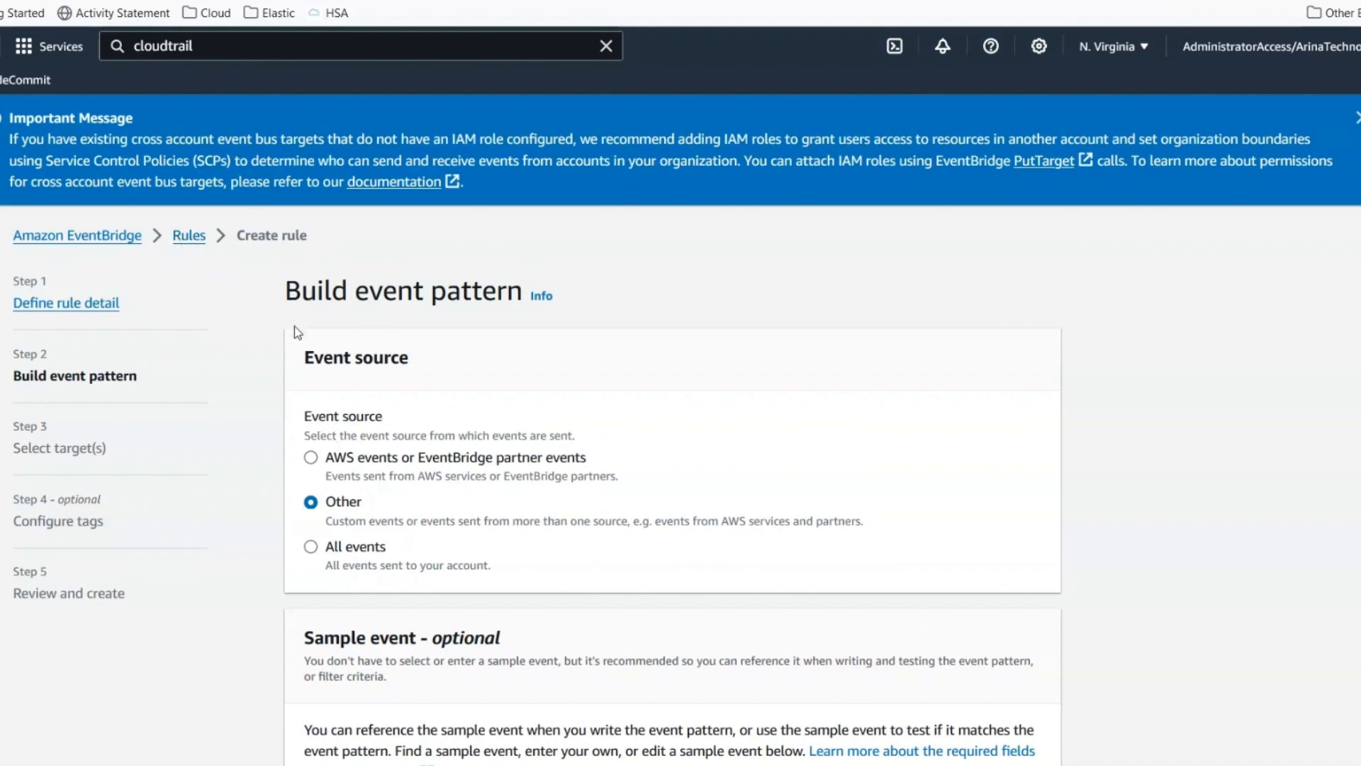
{"action": "scroll", "coordinate": [415, 441], "scroll_direction": "down", "scroll_amount": 2}
{"action": "scroll", "coordinate": [416, 441], "scroll_direction": "down", "scroll_amount": 3}
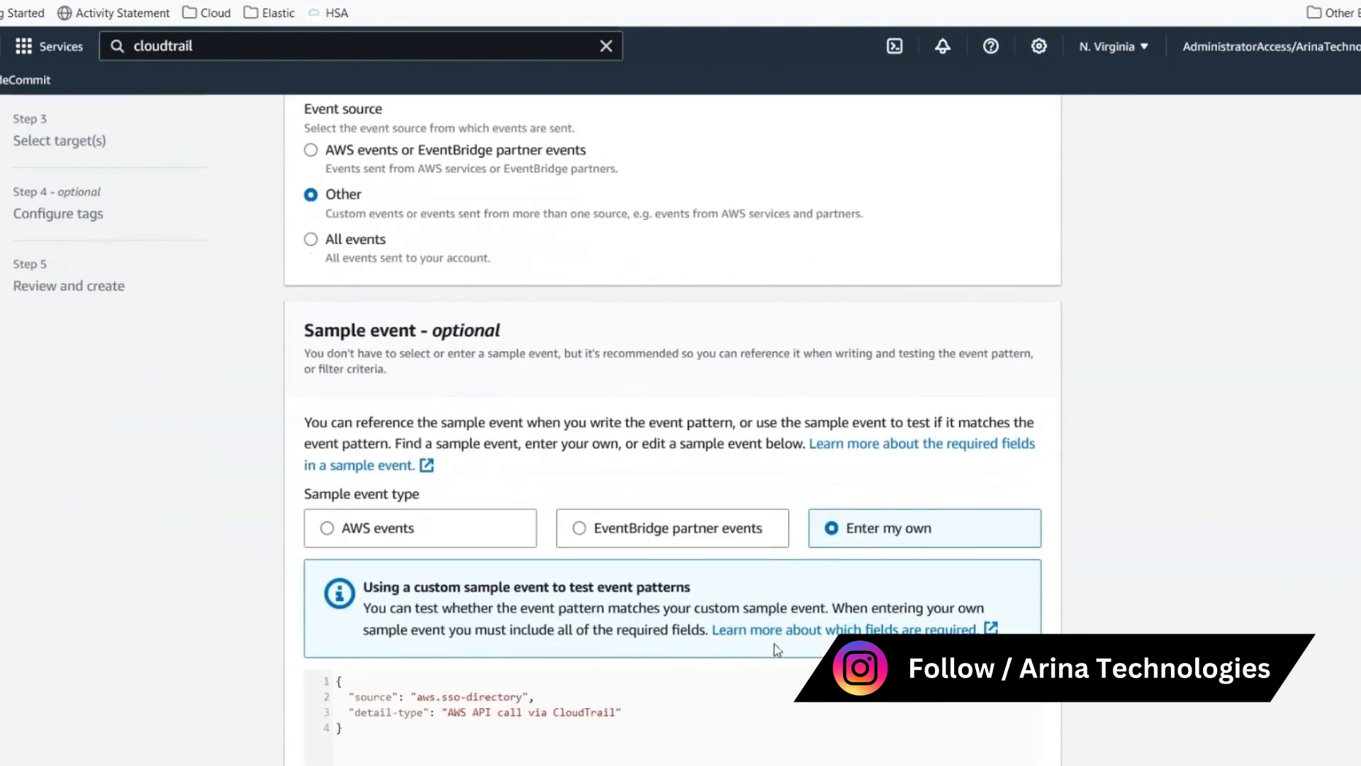
{"action": "scroll", "coordinate": [504, 554], "scroll_direction": "up", "scroll_amount": 3}
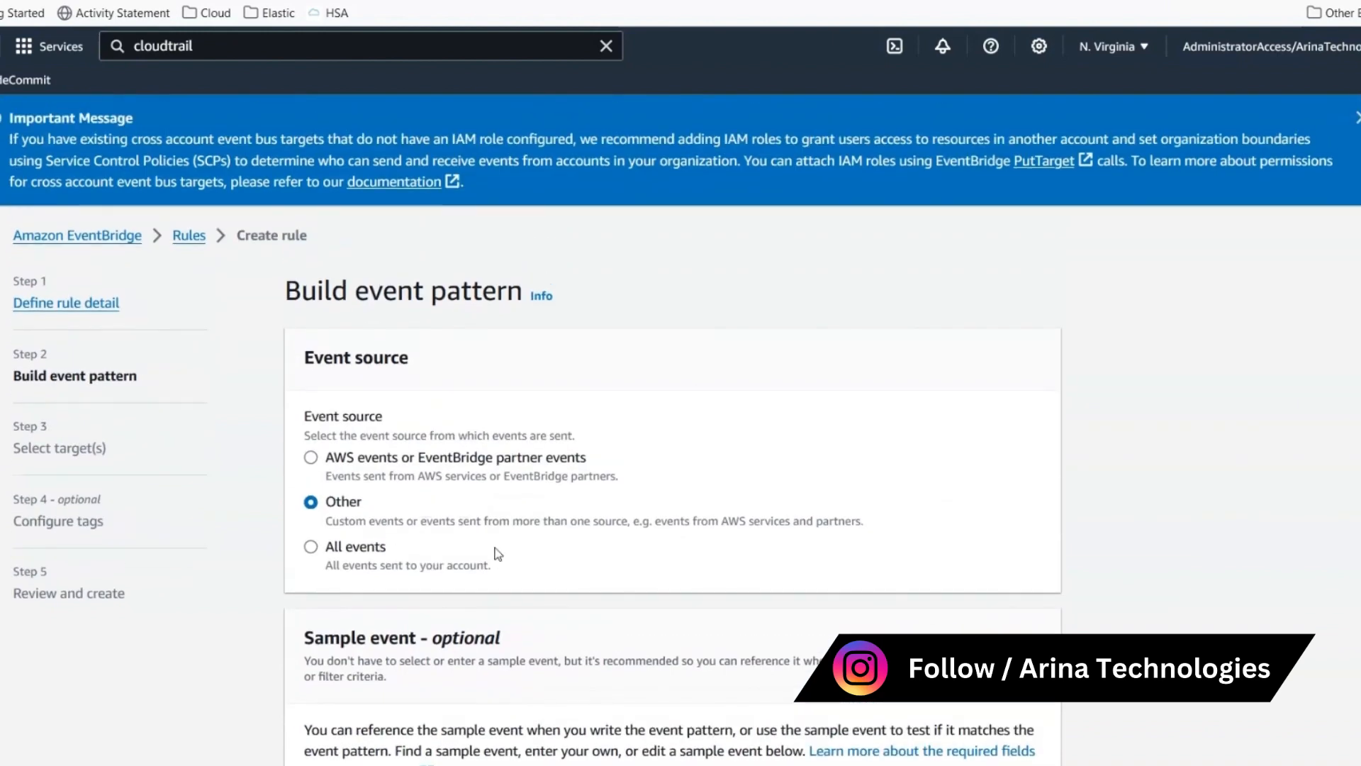
{"action": "scroll", "coordinate": [500, 564], "scroll_direction": "down", "scroll_amount": 4}
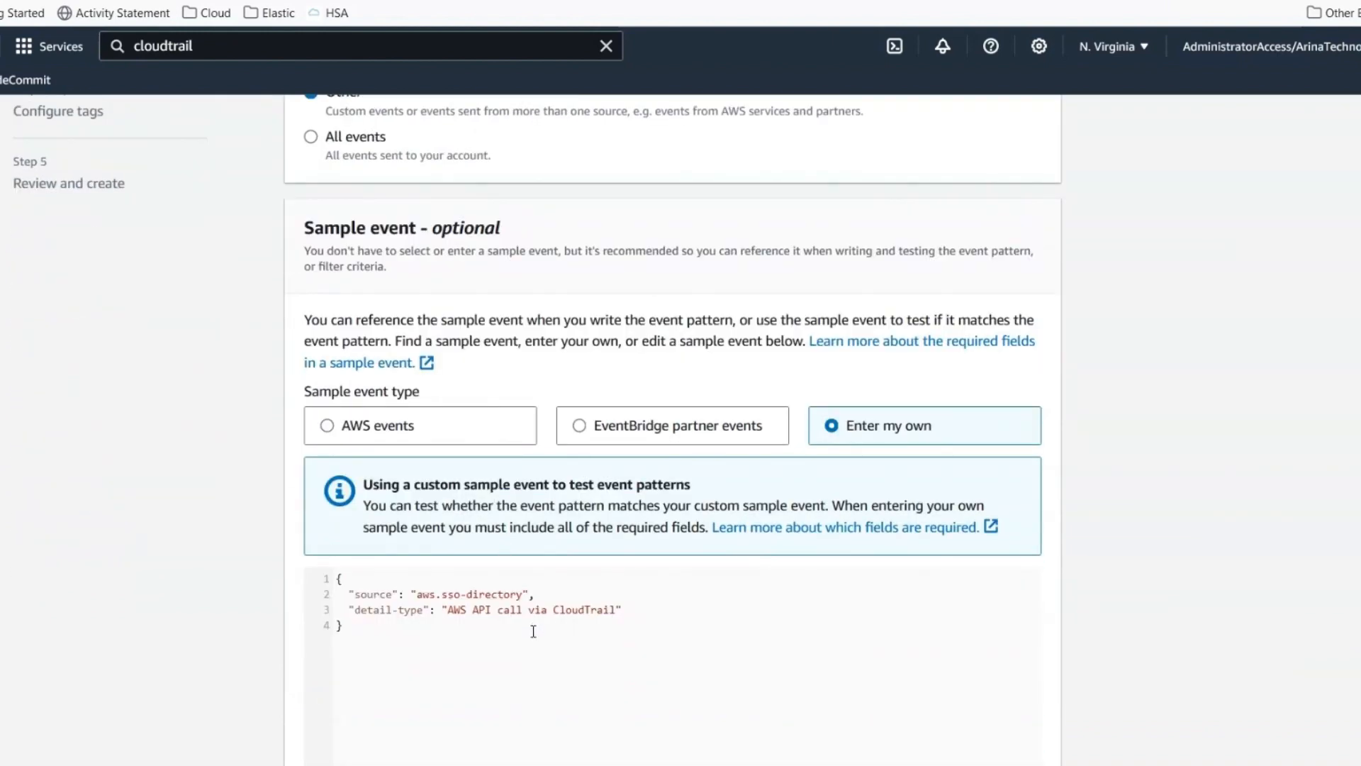
{"action": "scroll", "coordinate": [599, 621], "scroll_direction": "down", "scroll_amount": 3}
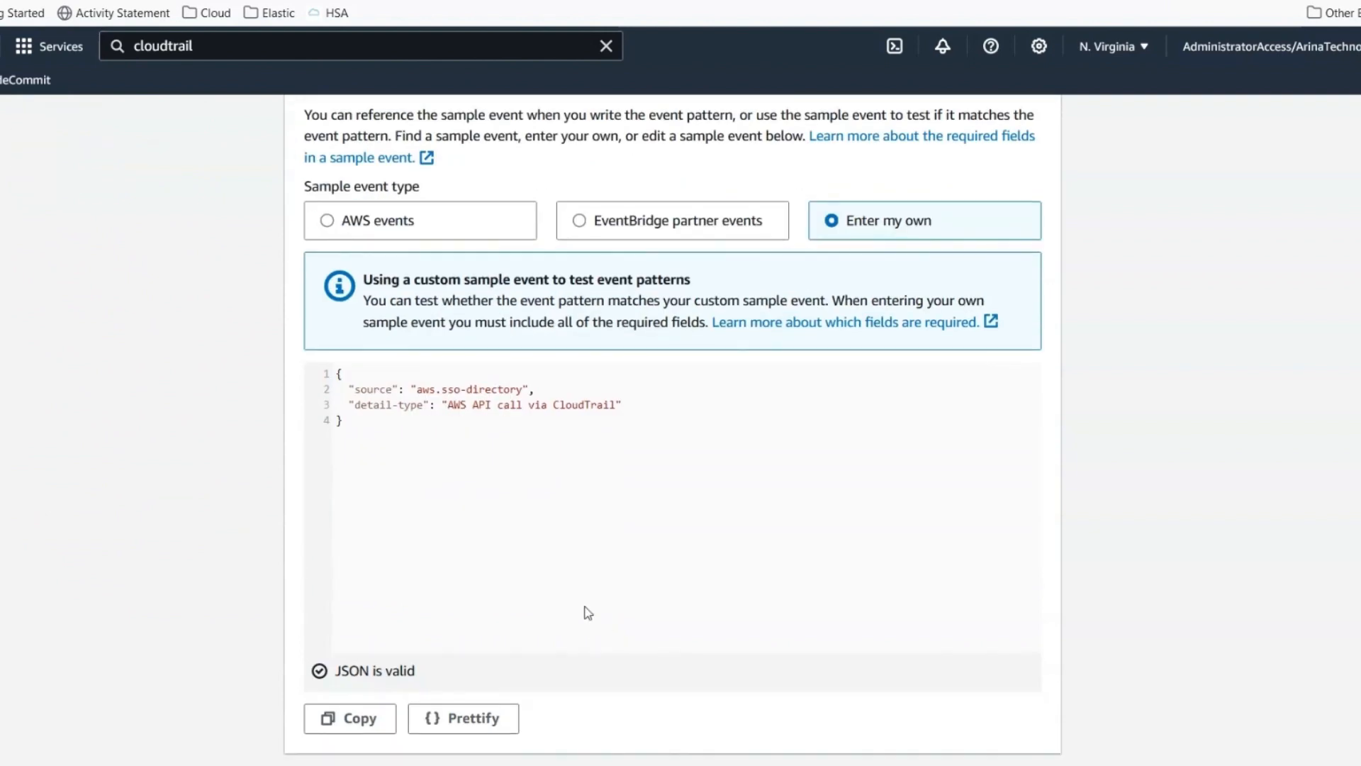
{"action": "scroll", "coordinate": [544, 571], "scroll_direction": "up", "scroll_amount": 2}
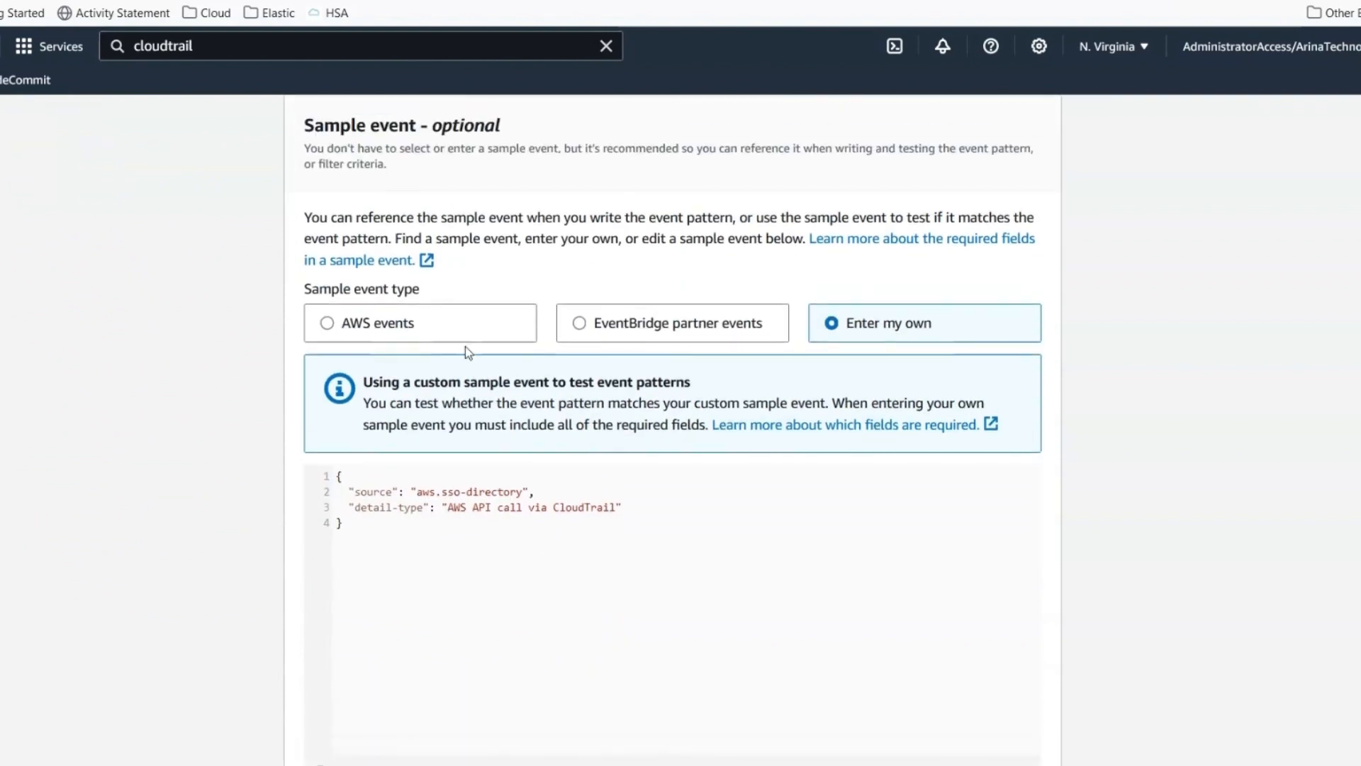
- Try the AWS events and EventBridge partner events sample types for the unfinished rule
{"action": "left_click", "coordinate": [404, 324]}
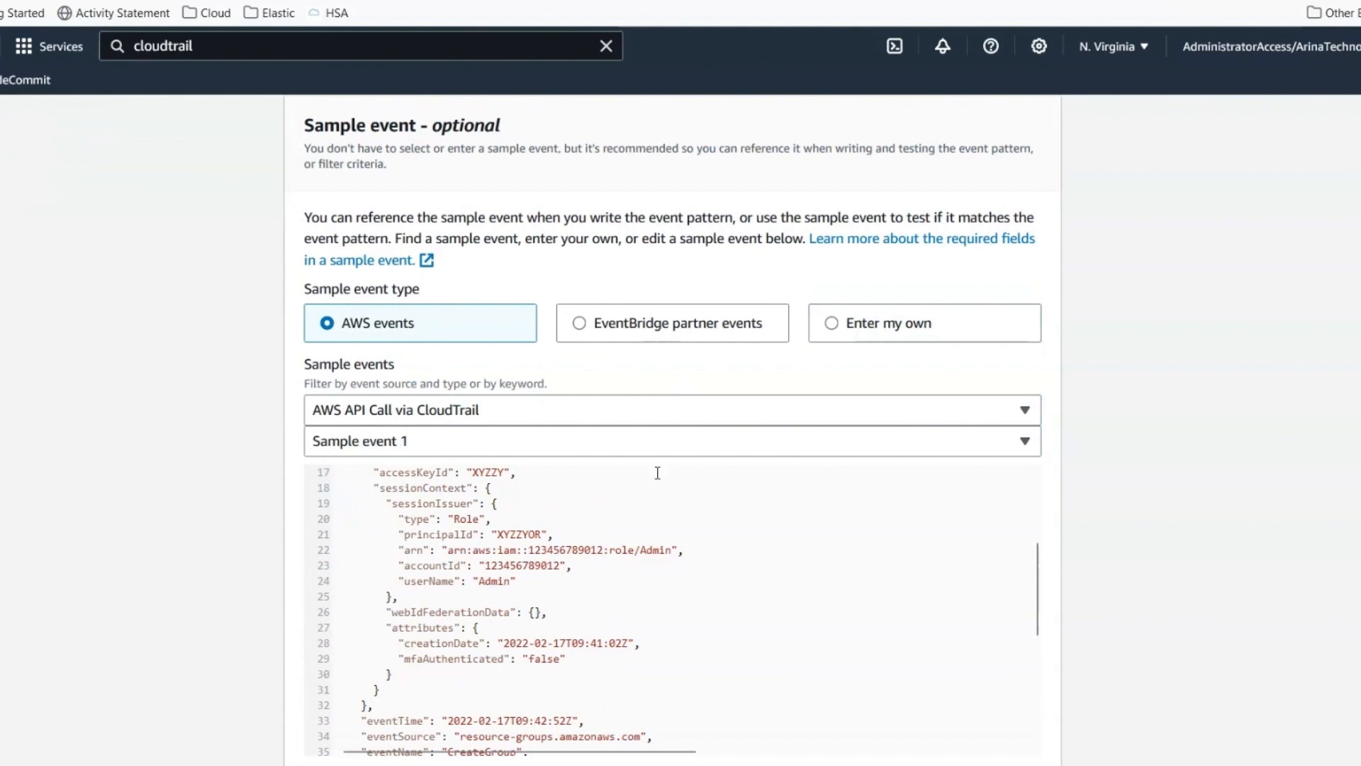
{"action": "scroll", "coordinate": [658, 472], "scroll_direction": "up", "scroll_amount": 4}
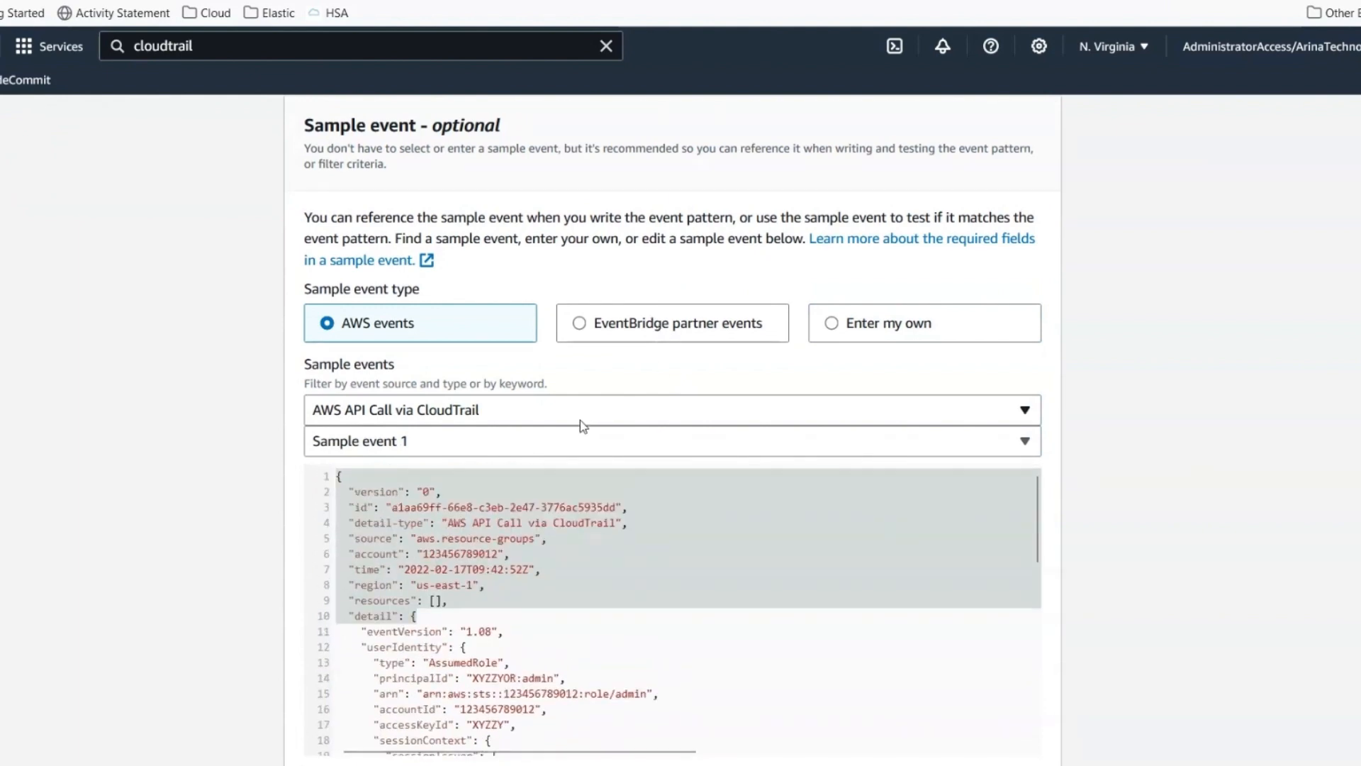
{"action": "left_click", "coordinate": [660, 327]}
{"action": "scroll", "coordinate": [610, 425], "scroll_direction": "up", "scroll_amount": 5}
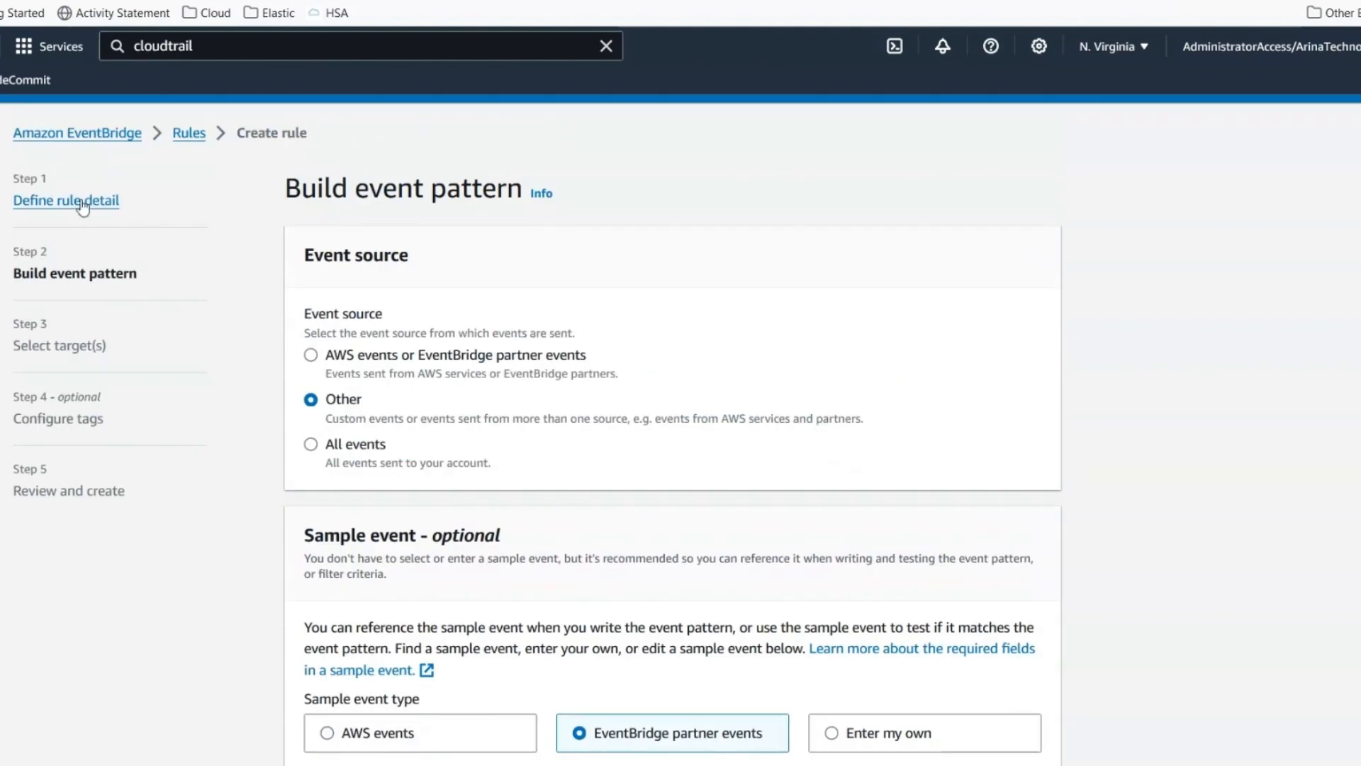
- Return to the EventBridge rules list and start creating a new rule on the default event bus
{"action": "left_click", "coordinate": [201, 139]}
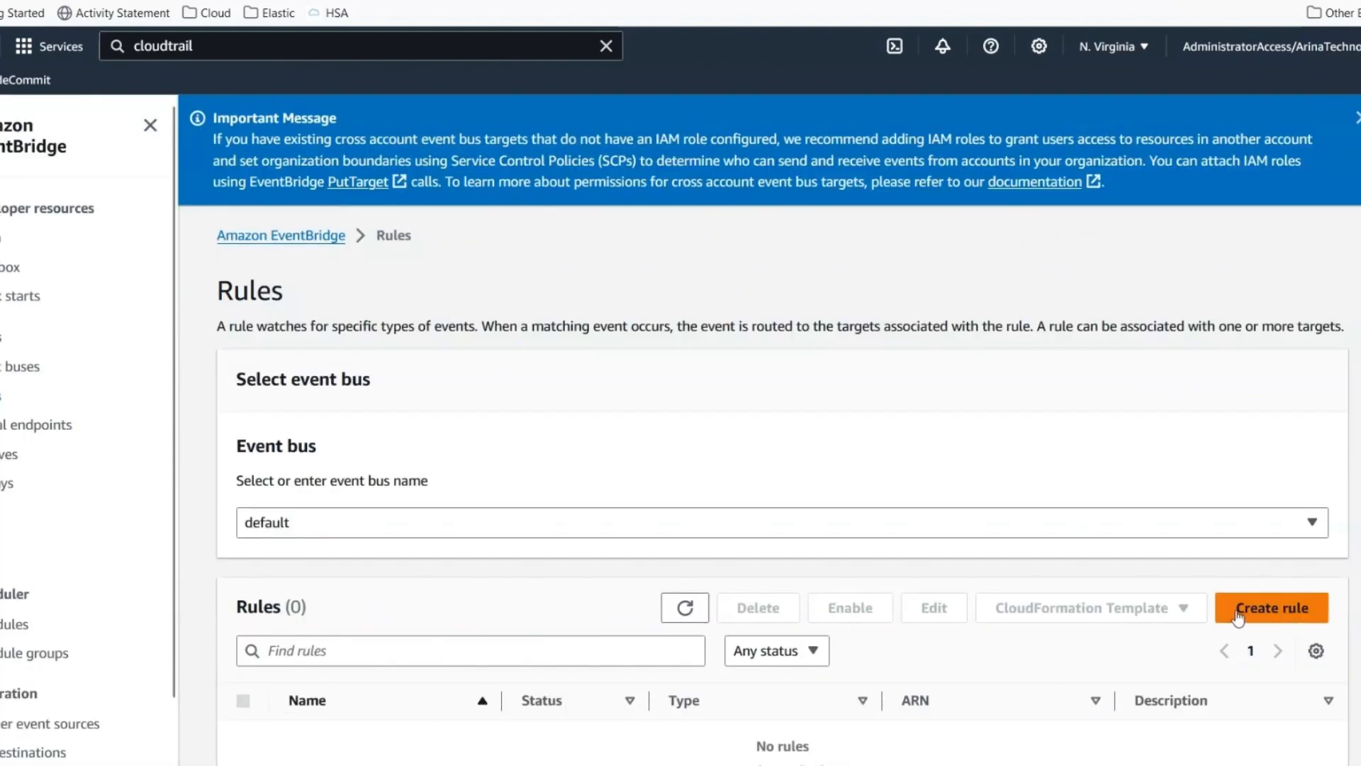
{"action": "left_click_drag", "start_coordinate": [80, 208], "coordinate": [117, 422]}
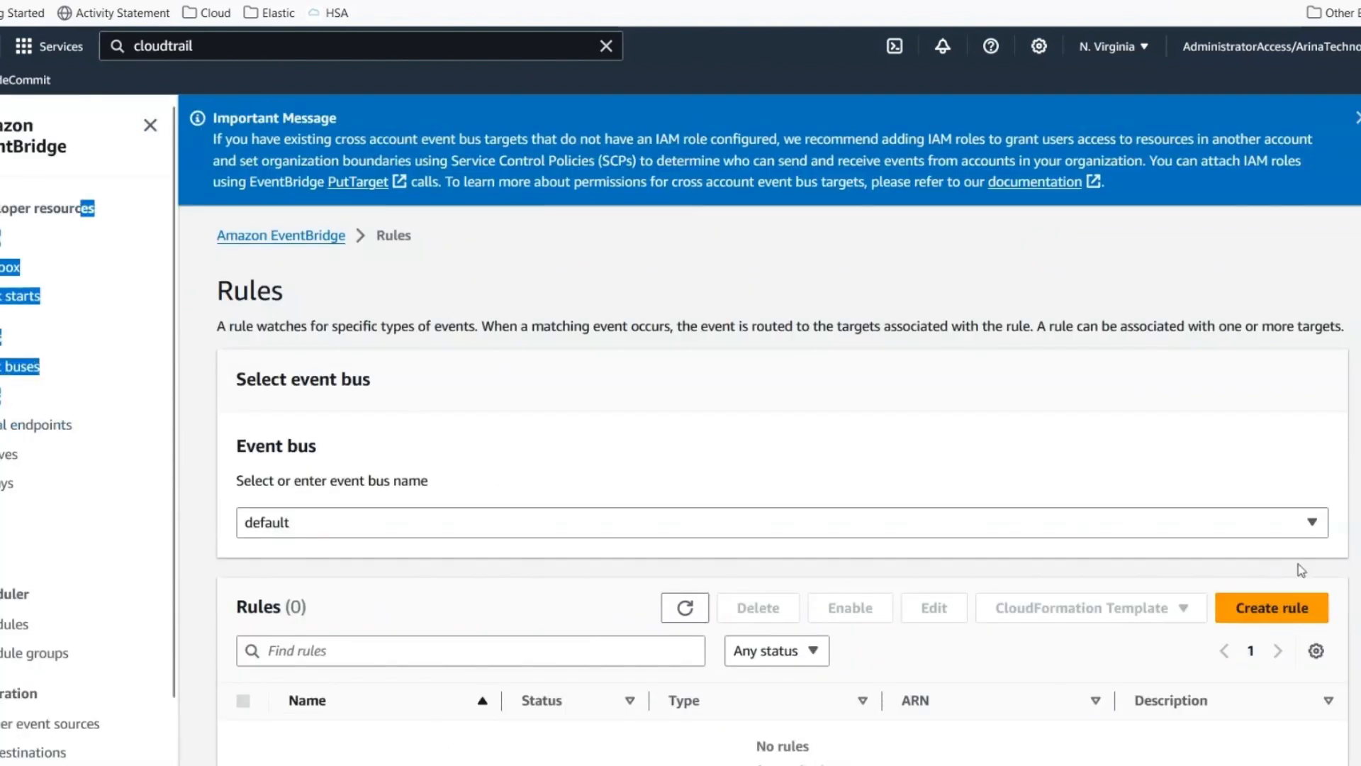
{"action": "left_click", "coordinate": [1271, 608]}
- Name the rule IdentityCenterChange, use the same text as its description, and continue to the event pattern
{"action": "left_click", "coordinate": [500, 457]}
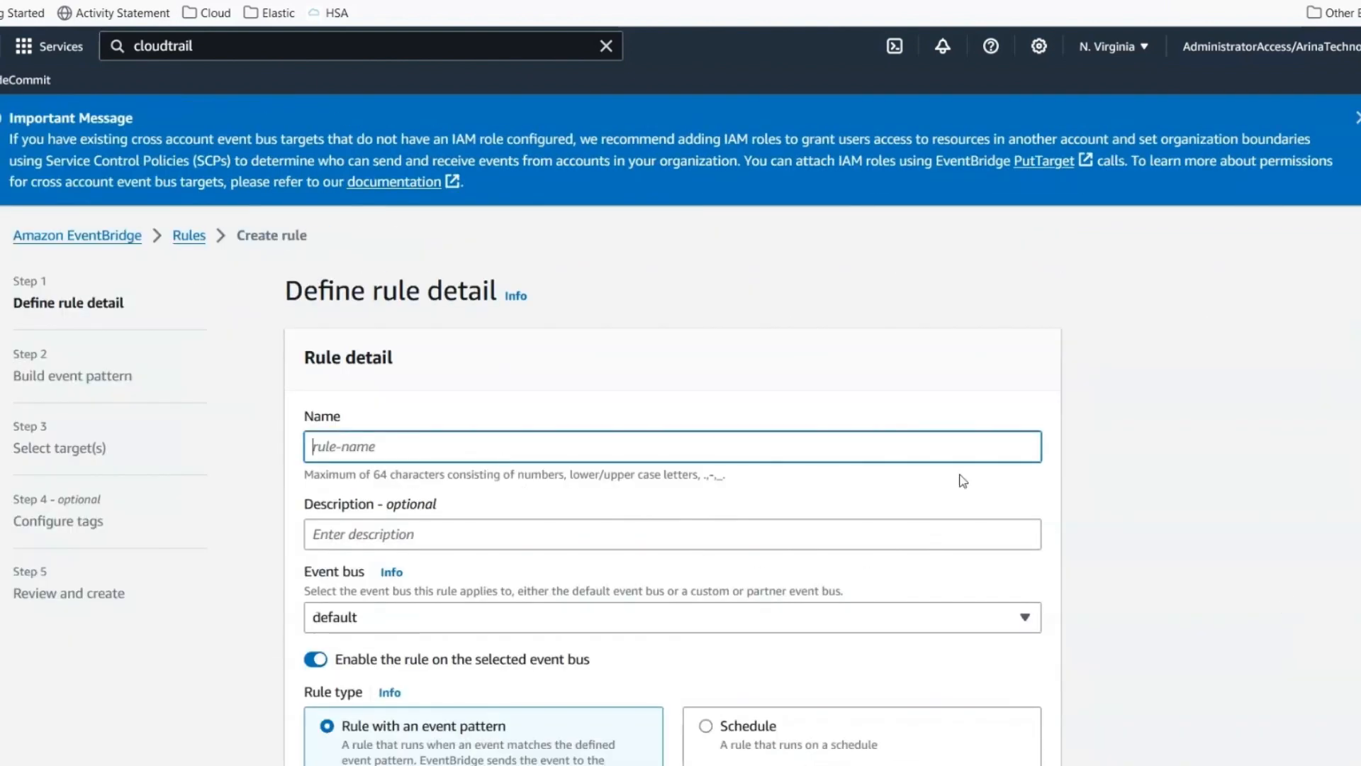
{"action": "type", "text": "IdentityChenterChange"}
{"action": "key", "text": "ctrl+a"}
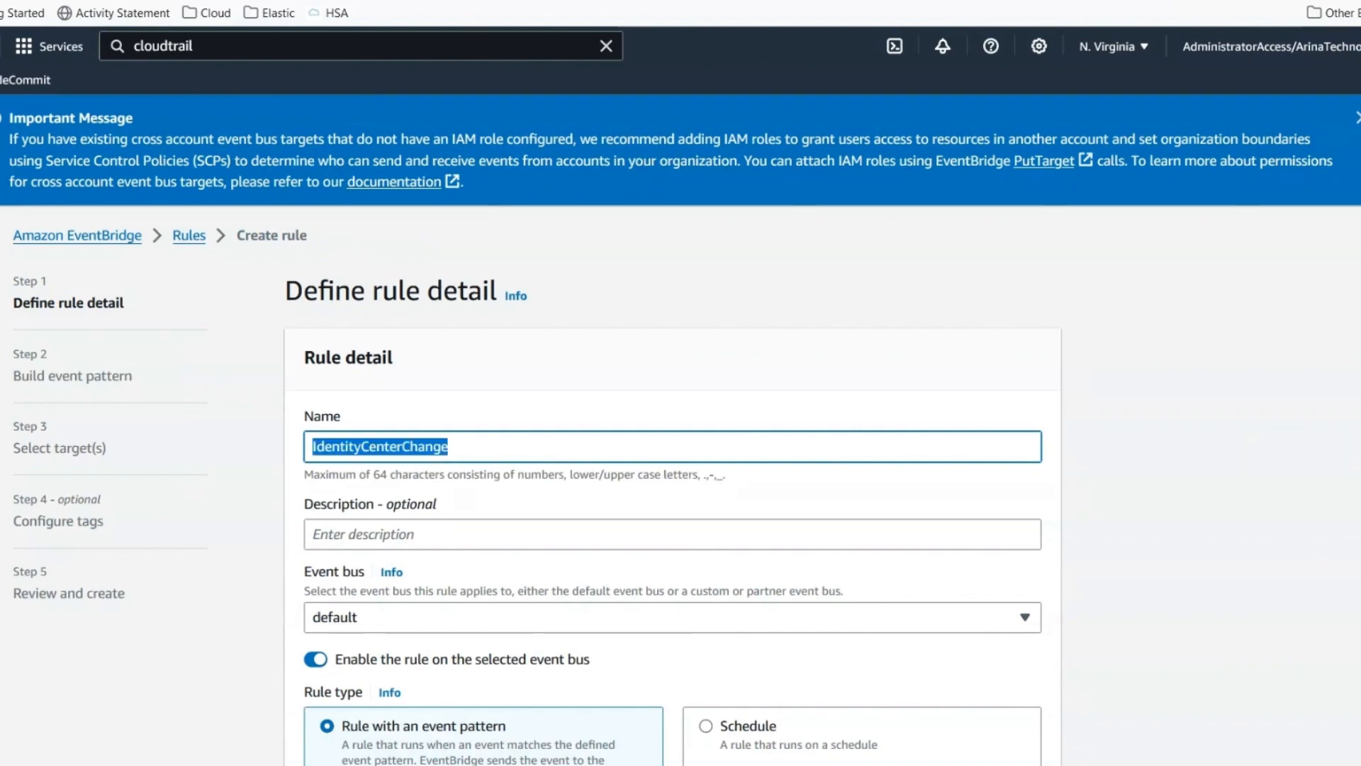
{"action": "key", "text": "ctrl+c"}
{"action": "key", "text": "Tab"}
{"action": "key", "text": "ctrl+v"}
{"action": "scroll", "coordinate": [1225, 504], "scroll_direction": "down", "scroll_amount": 1}
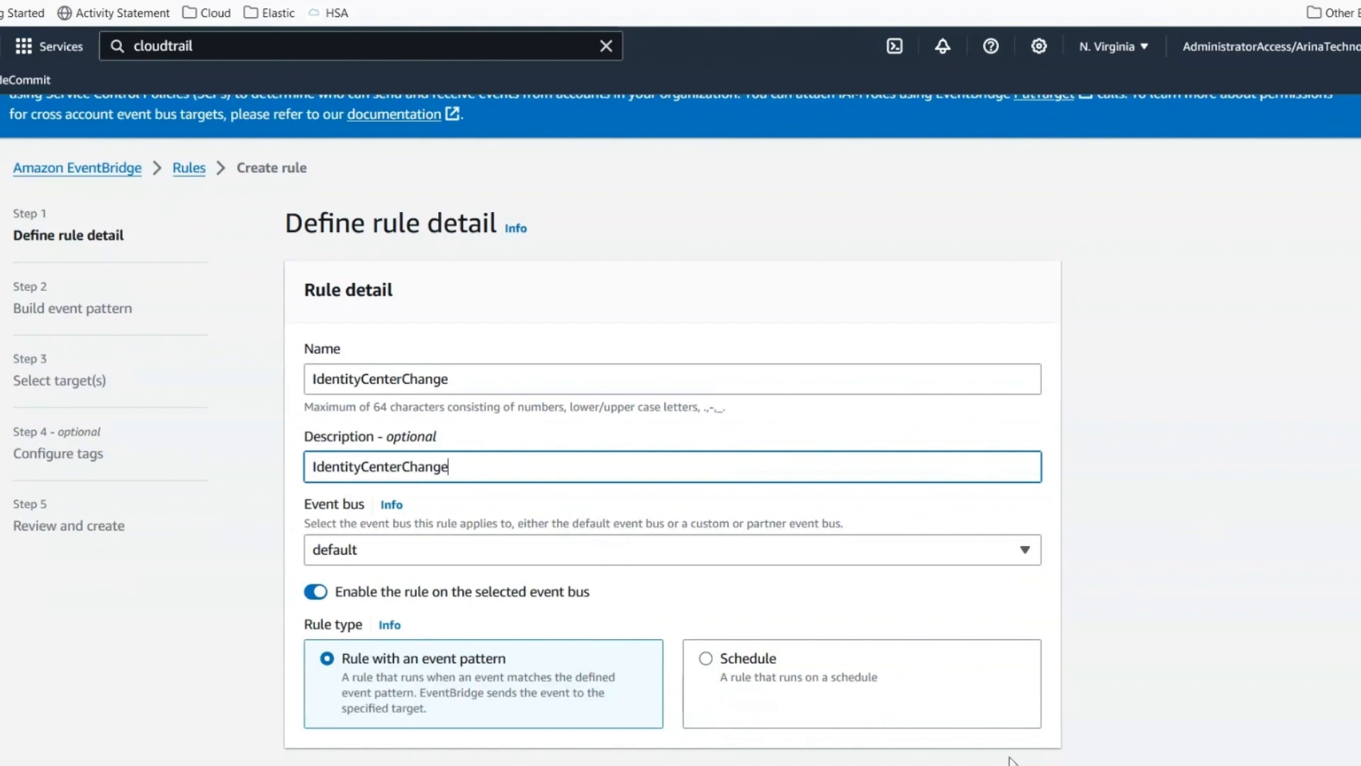
{"action": "left_click", "coordinate": [1034, 765]}
- Try to find an identity service for the event pattern by searching the AWS services for "identi"
{"action": "scroll", "coordinate": [738, 662], "scroll_direction": "down", "scroll_amount": 4}
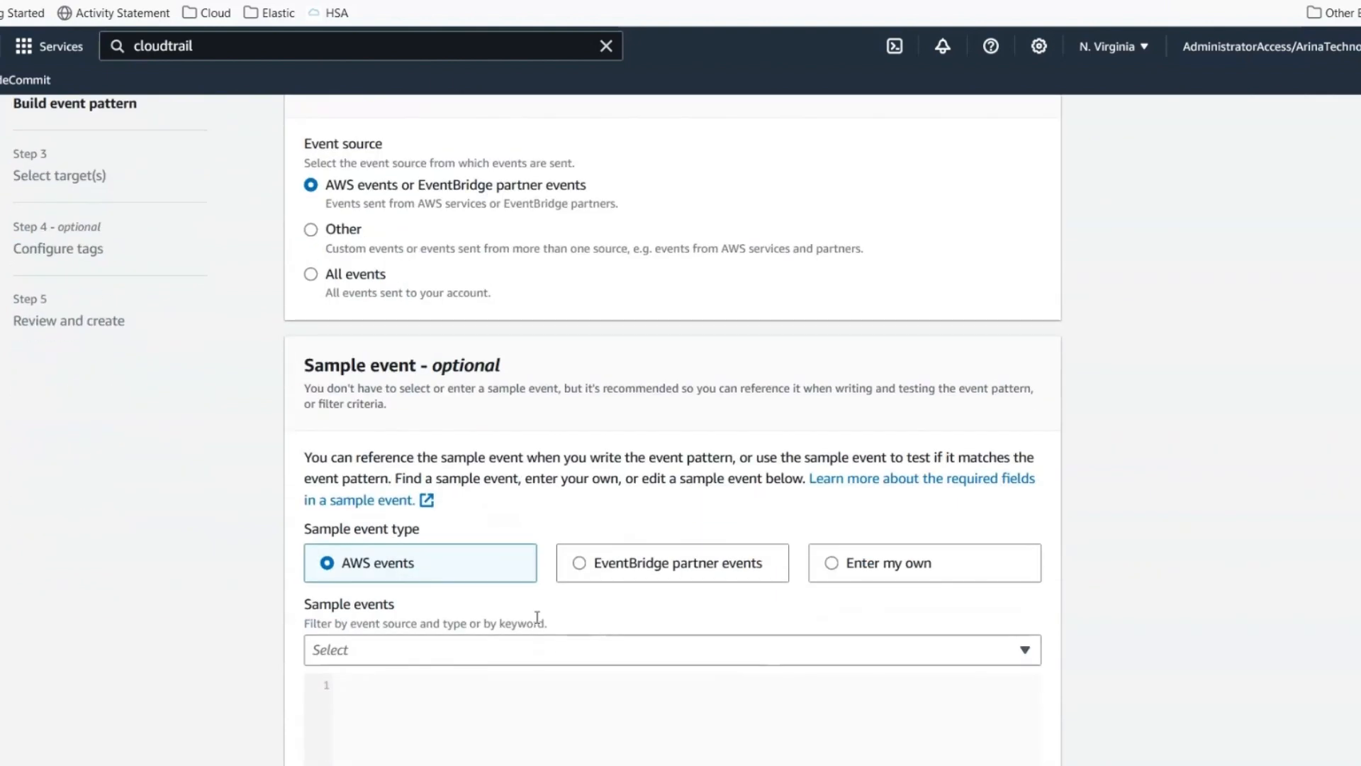
{"action": "scroll", "coordinate": [508, 578], "scroll_direction": "down", "scroll_amount": 7}
{"action": "scroll", "coordinate": [504, 588], "scroll_direction": "down", "scroll_amount": 4}
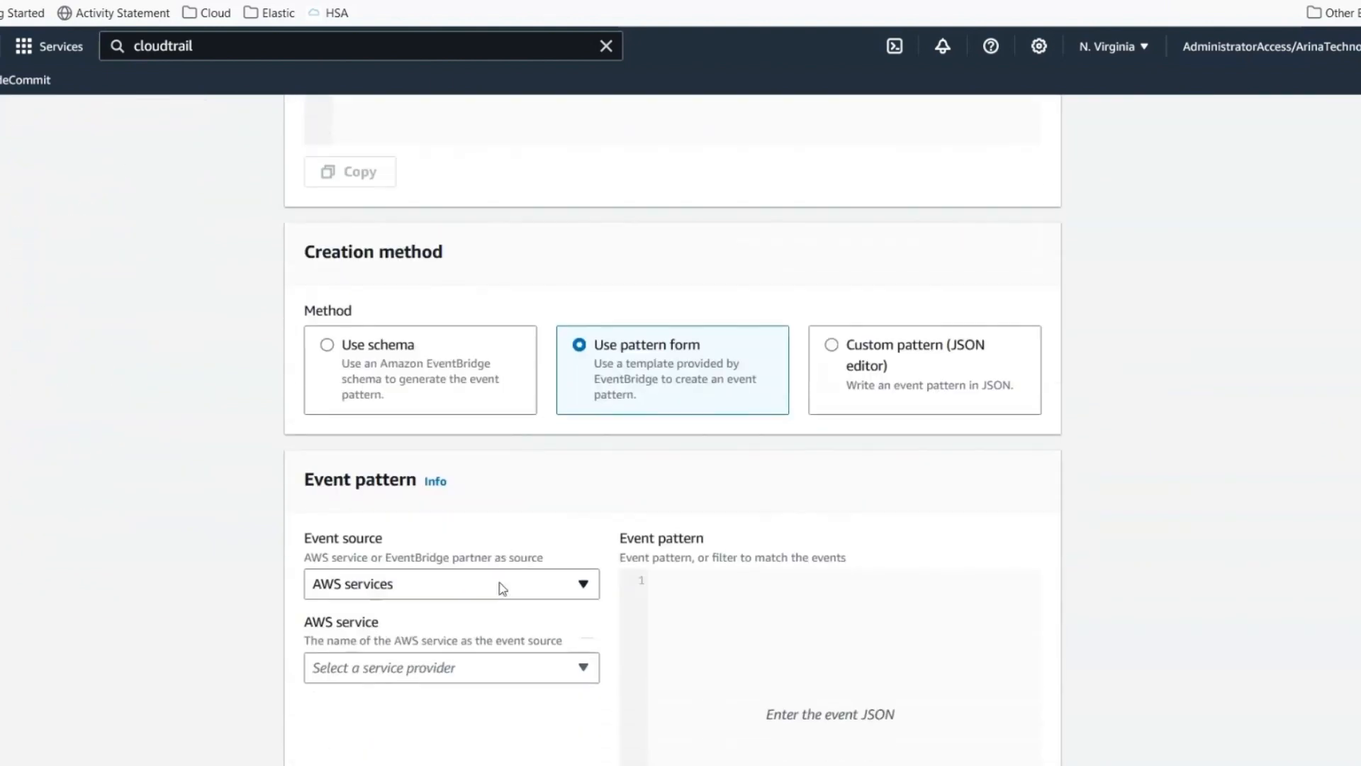
{"action": "left_click", "coordinate": [531, 571]}
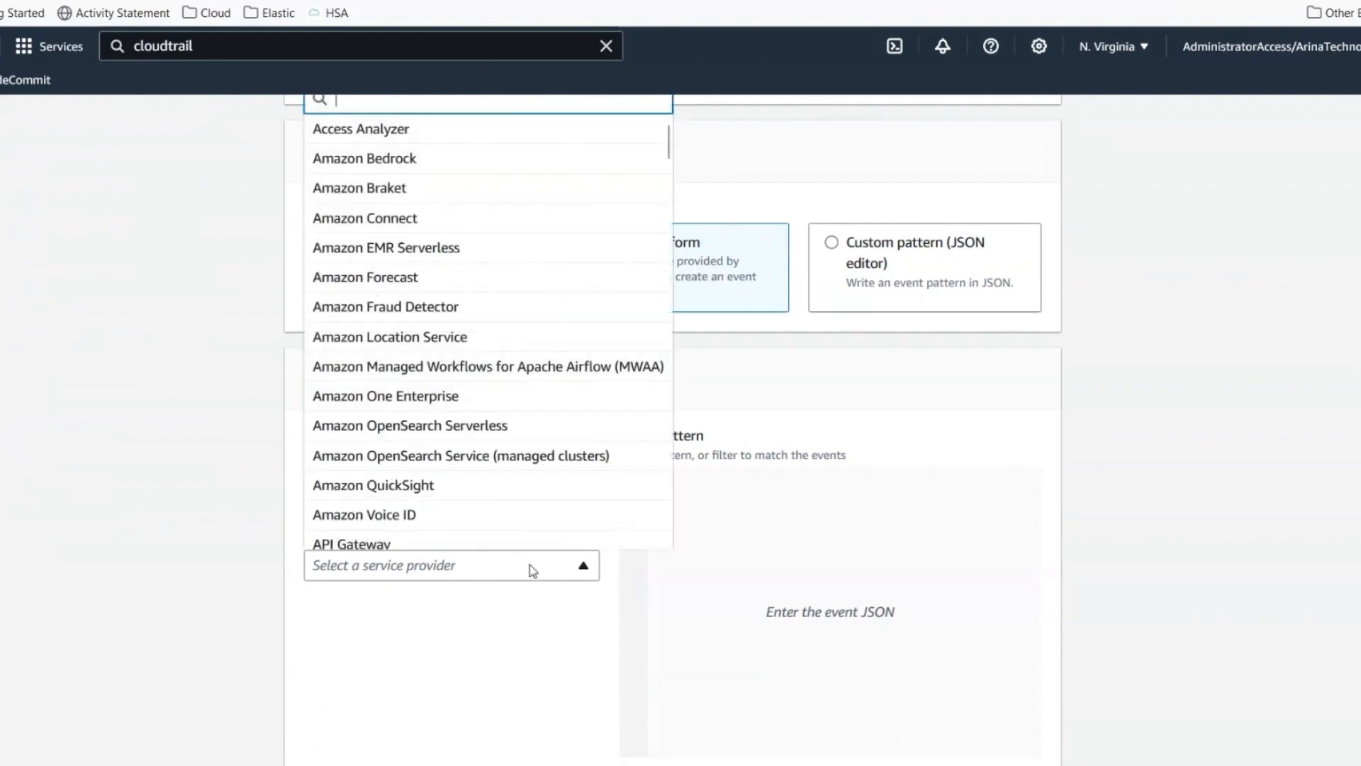
{"action": "type", "text": "identi"}
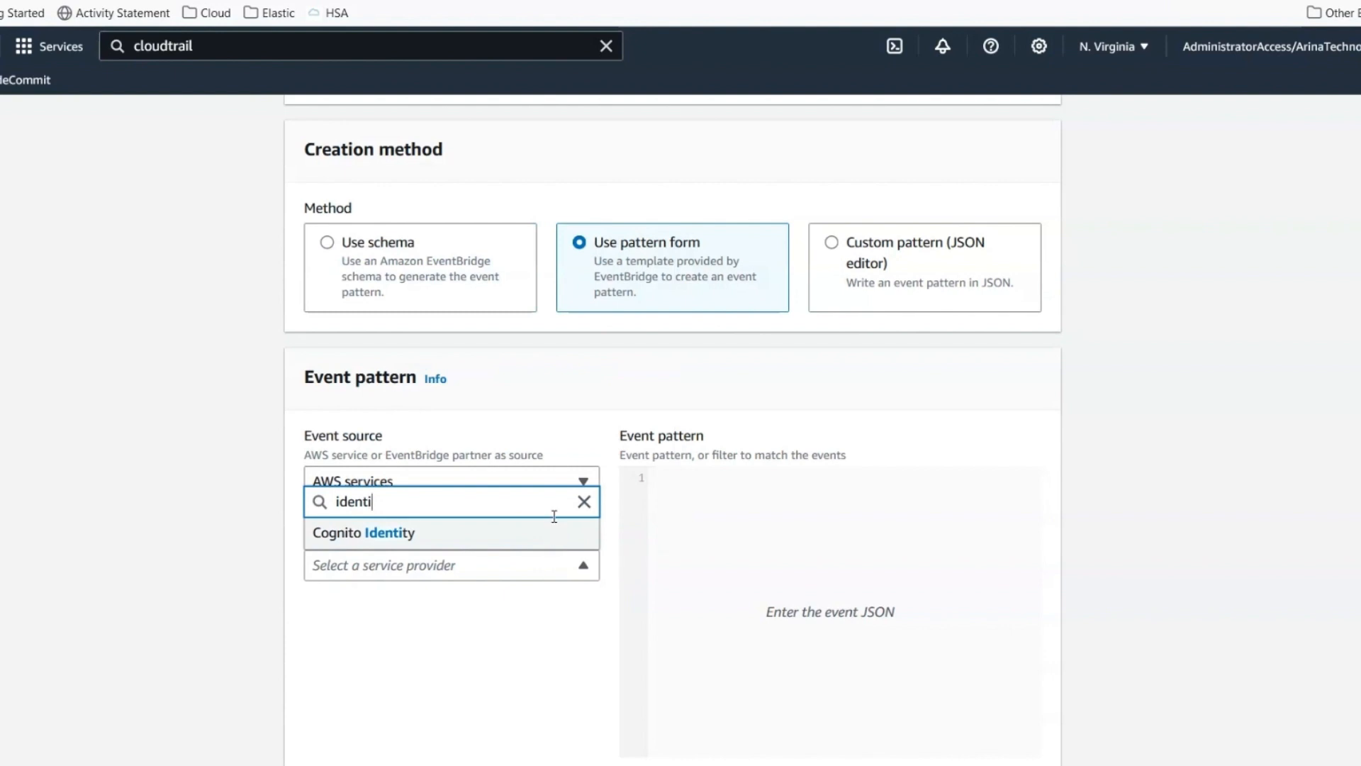
{"action": "left_click", "coordinate": [585, 501]}
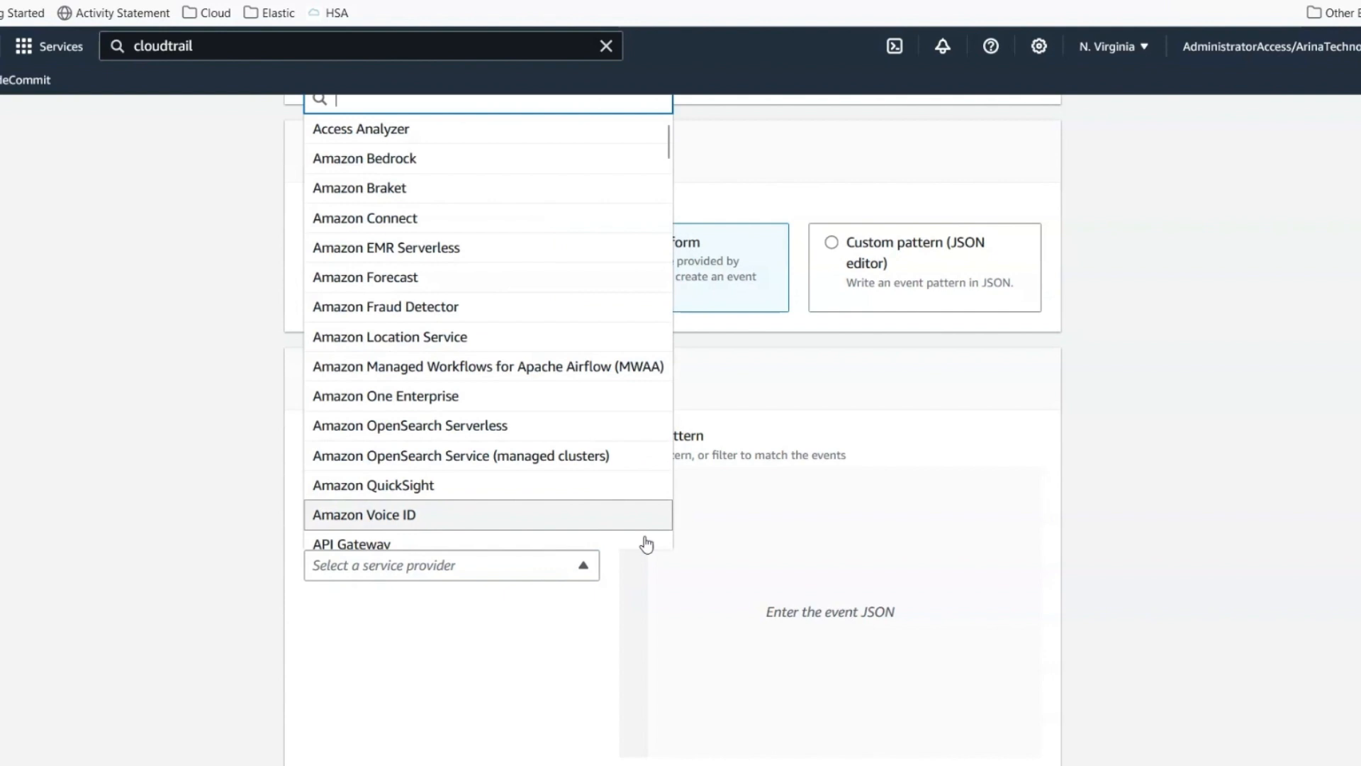
{"action": "left_click", "coordinate": [740, 576]}
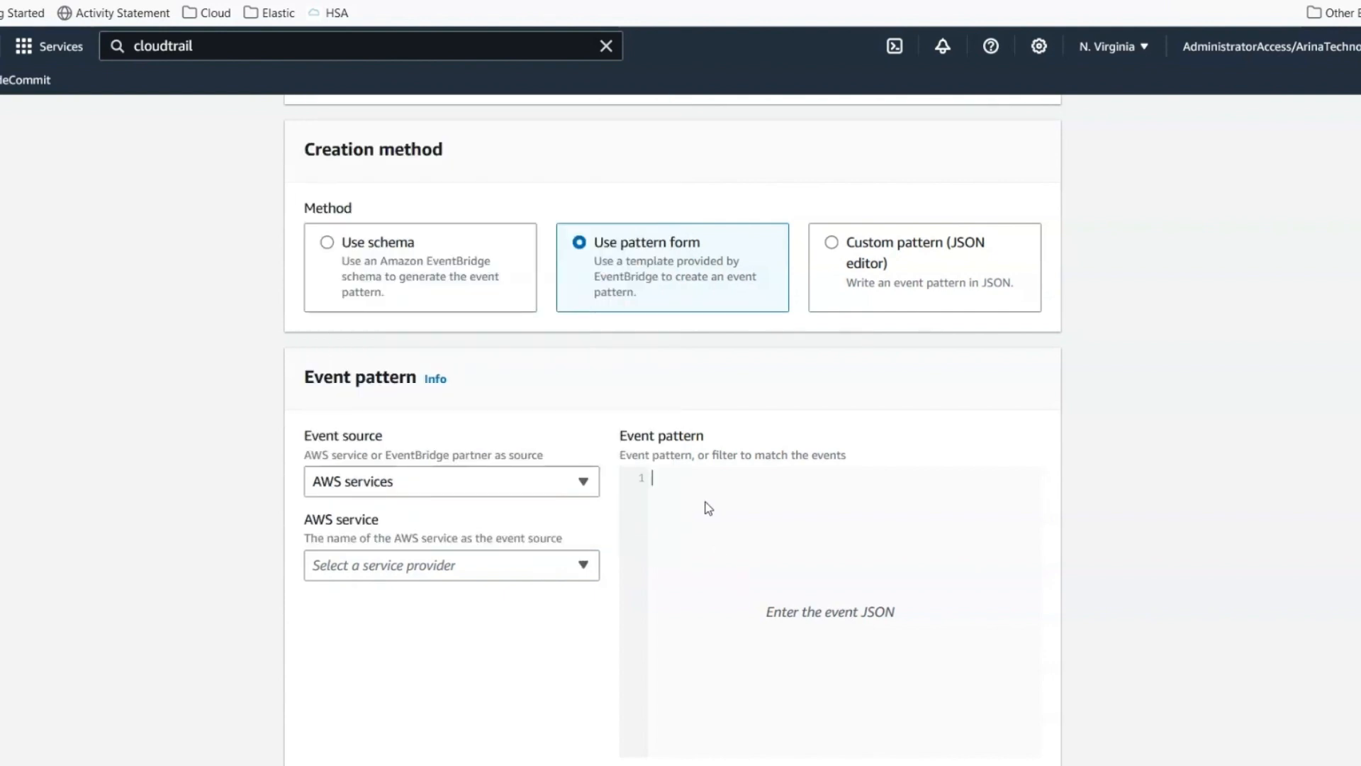
{"action": "left_click", "coordinate": [569, 563]}
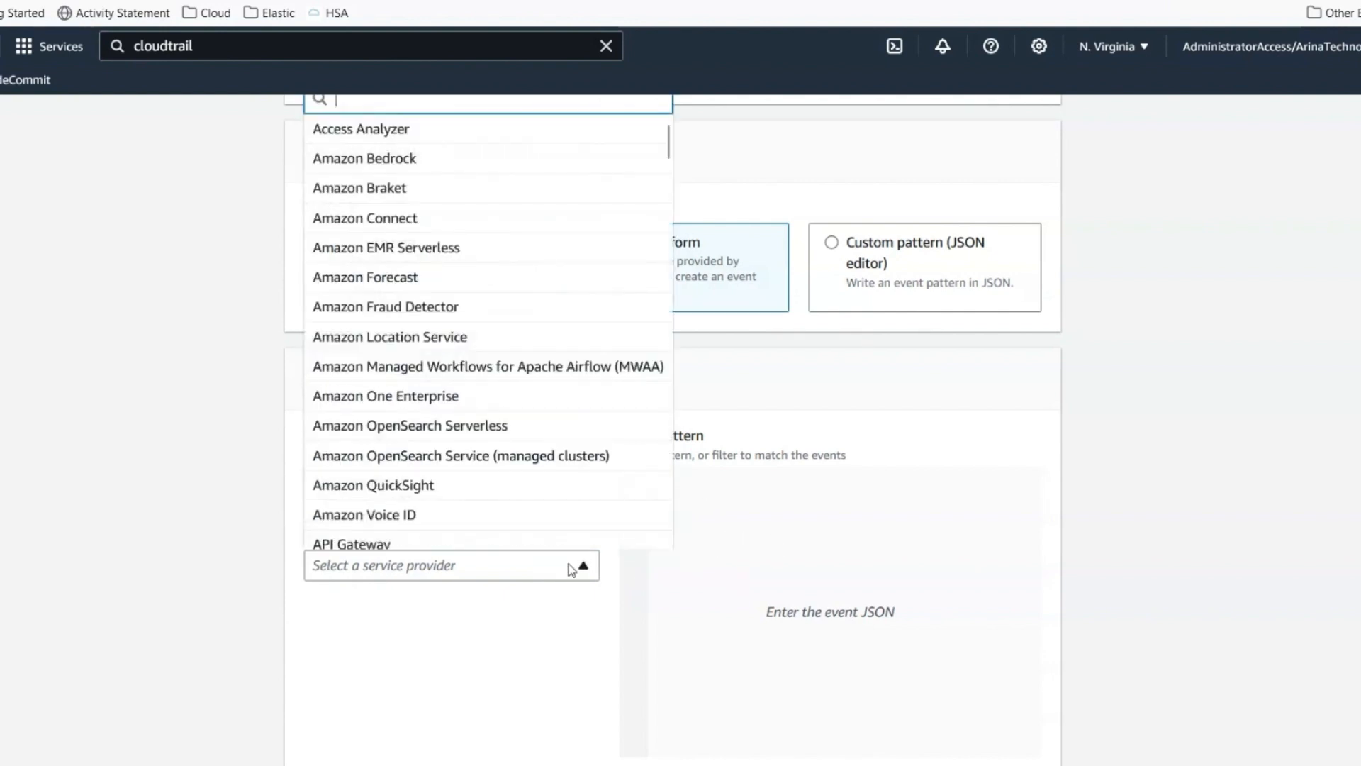
{"action": "left_click", "coordinate": [568, 563]}
- Switch the creation method to Custom pattern (JSON editor) and start a JSON object with a "source" array
{"action": "left_click", "coordinate": [853, 283]}
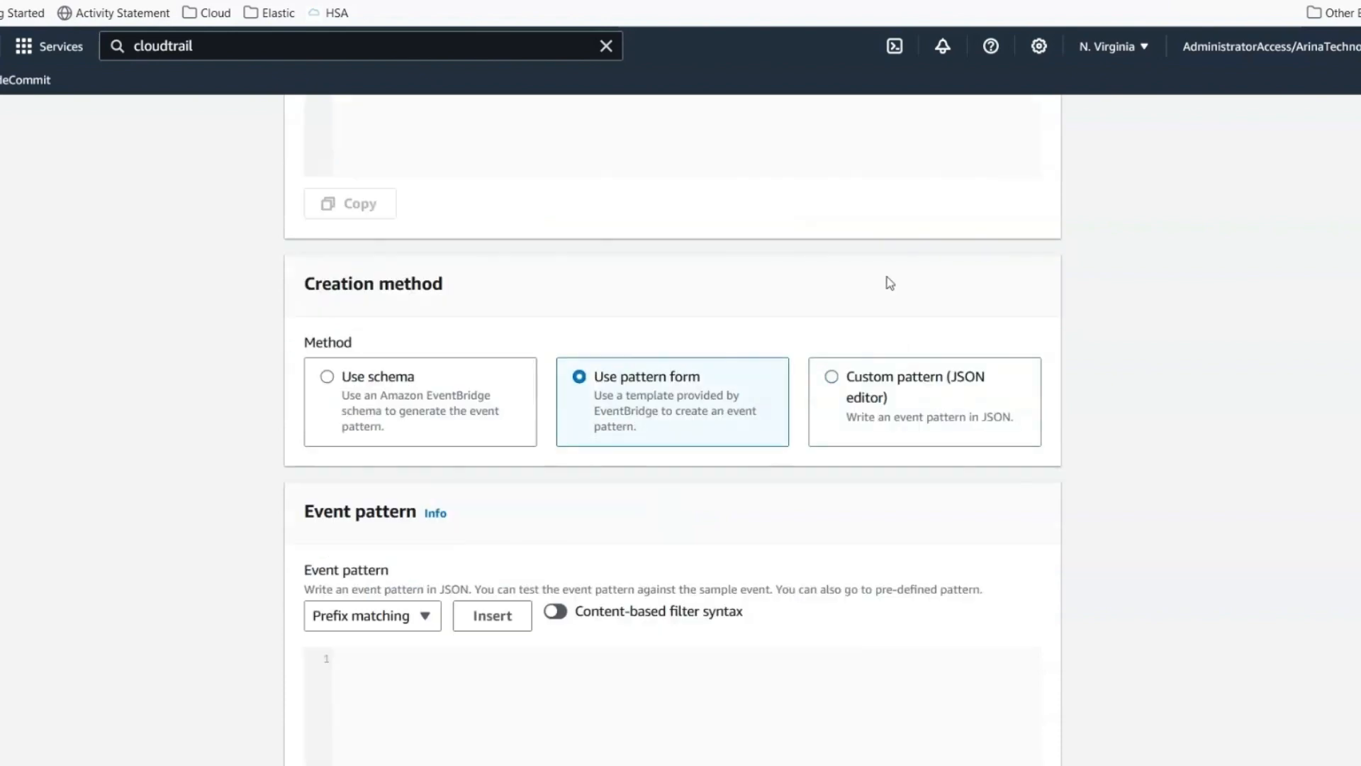
{"action": "scroll", "coordinate": [580, 665], "scroll_direction": "down", "scroll_amount": 4}
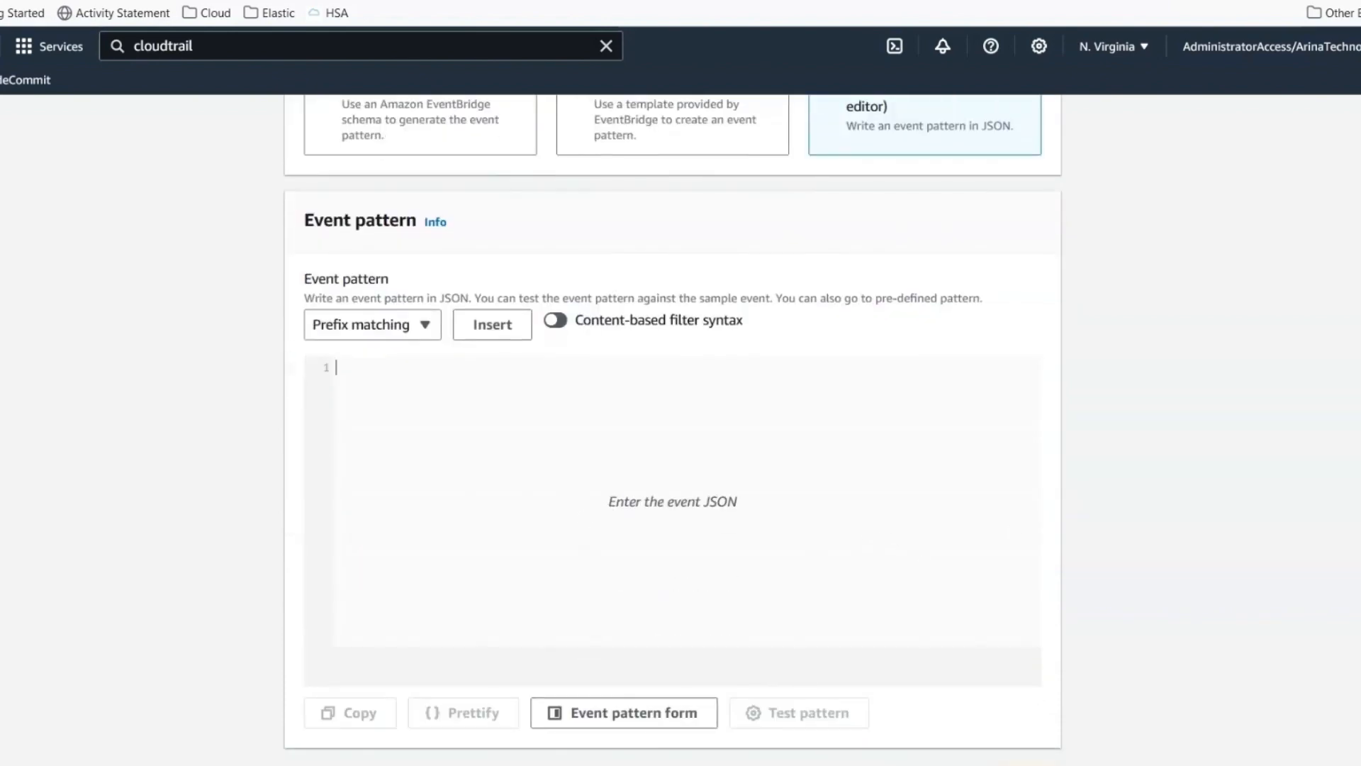
{"action": "type", "text": "{"}
{"action": "key", "text": "Return"}
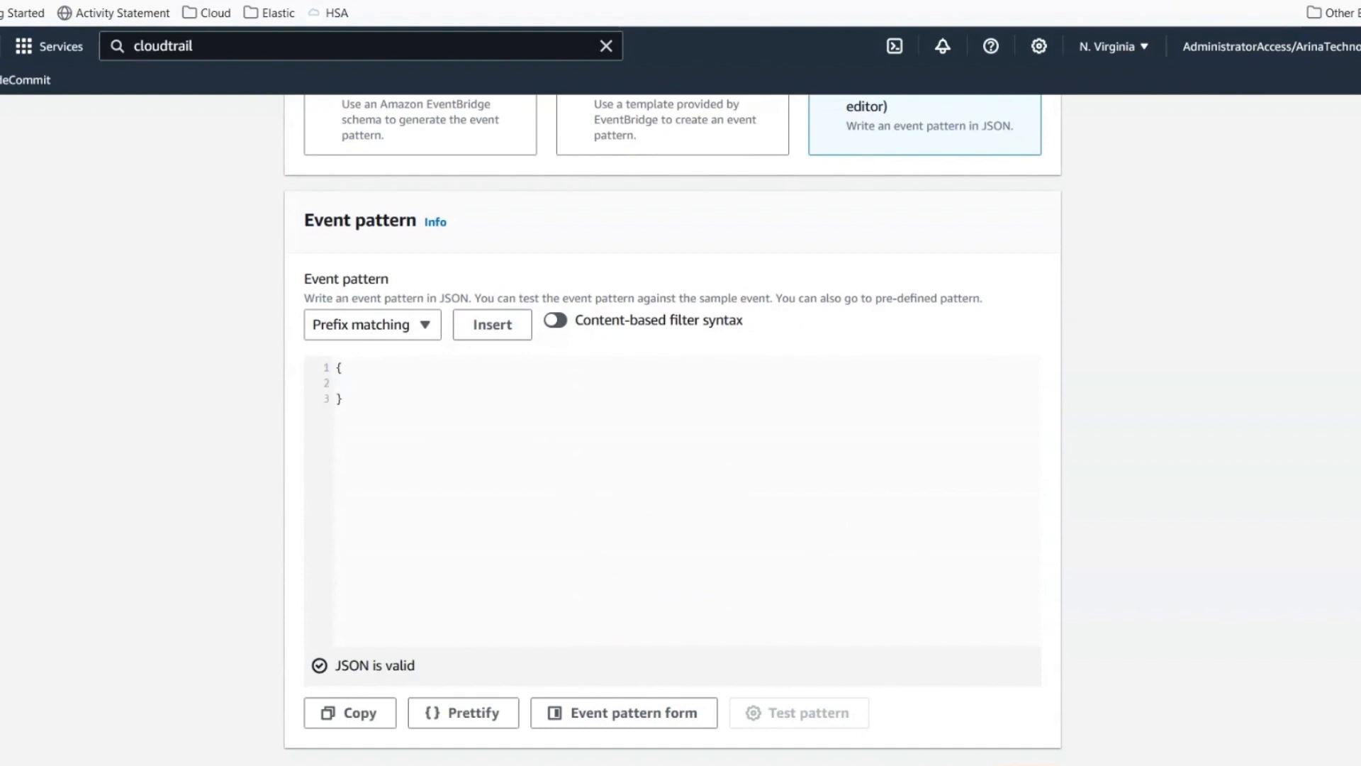
{"action": "type", "text": "\"source"}
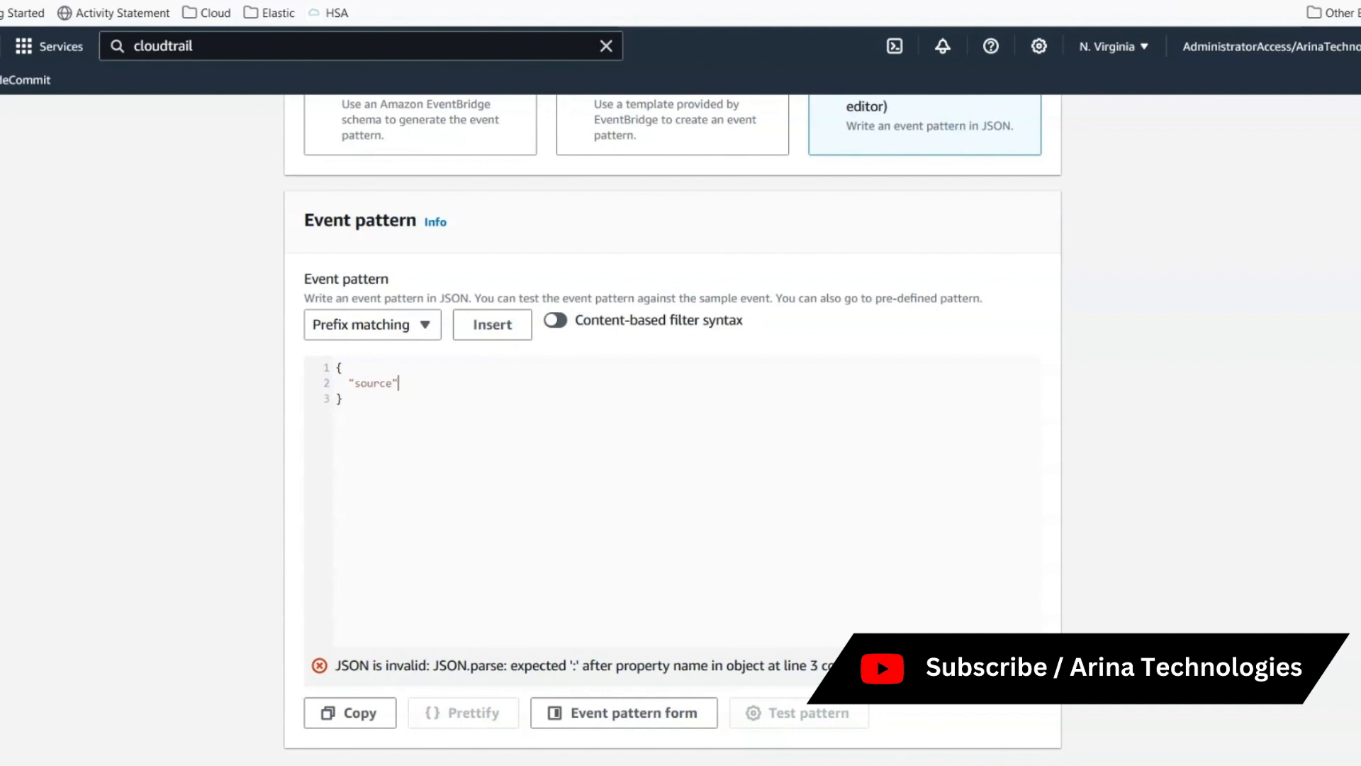
{"action": "type", "text": "\":["}
{"action": "key", "text": "Return"}
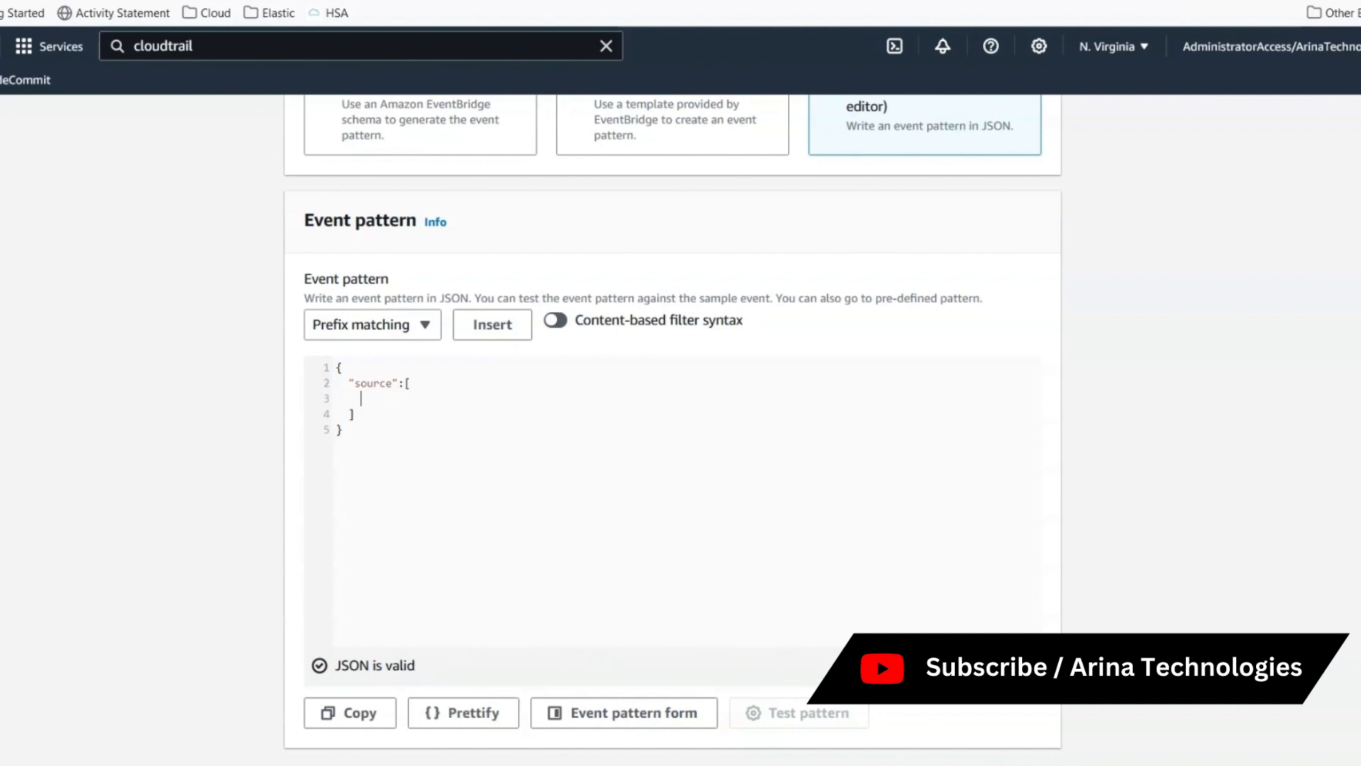
- Add an object with "anything-but": "nothing" inside the source array and continue to target selection
{"action": "type", "text": "{"}
{"action": "key", "text": "Return"}
{"action": "type", "text": "\"anythi"}
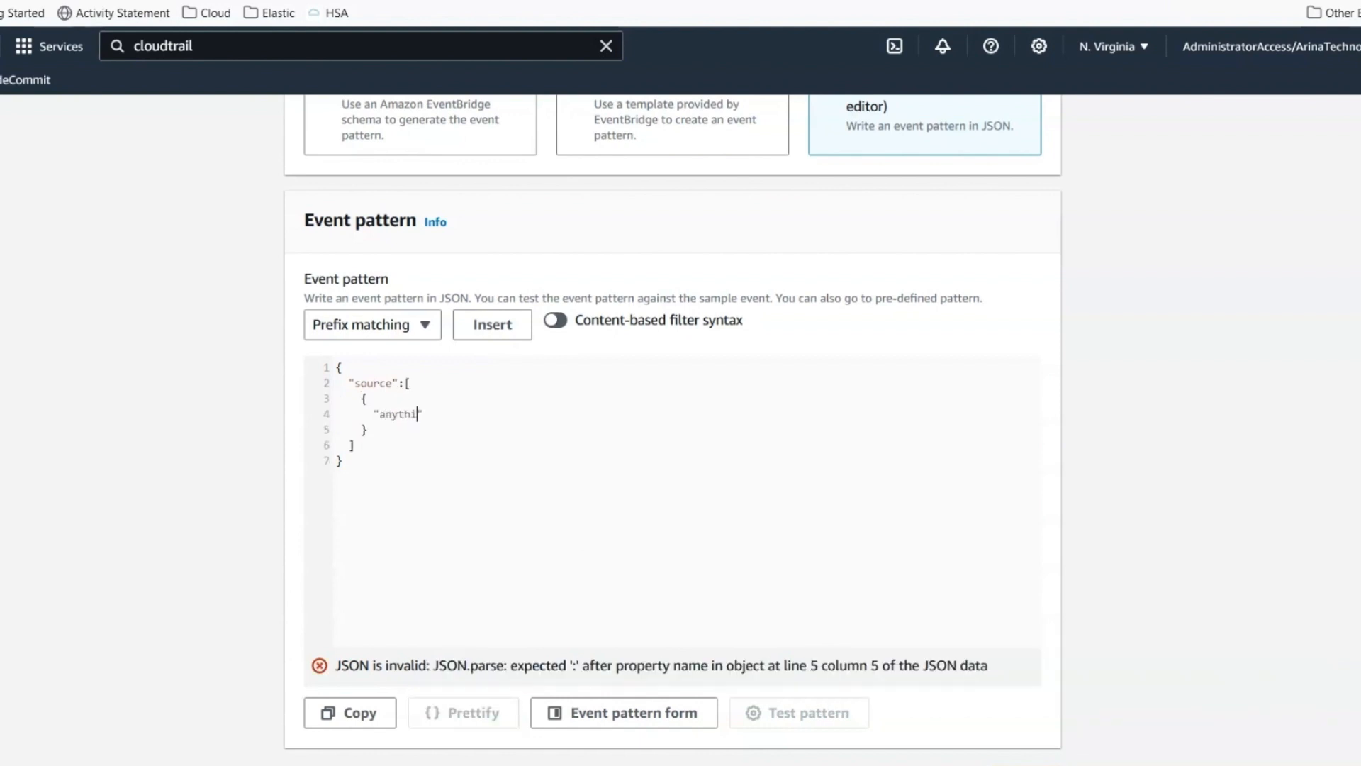
{"action": "type", "text": "ng-but\":"}
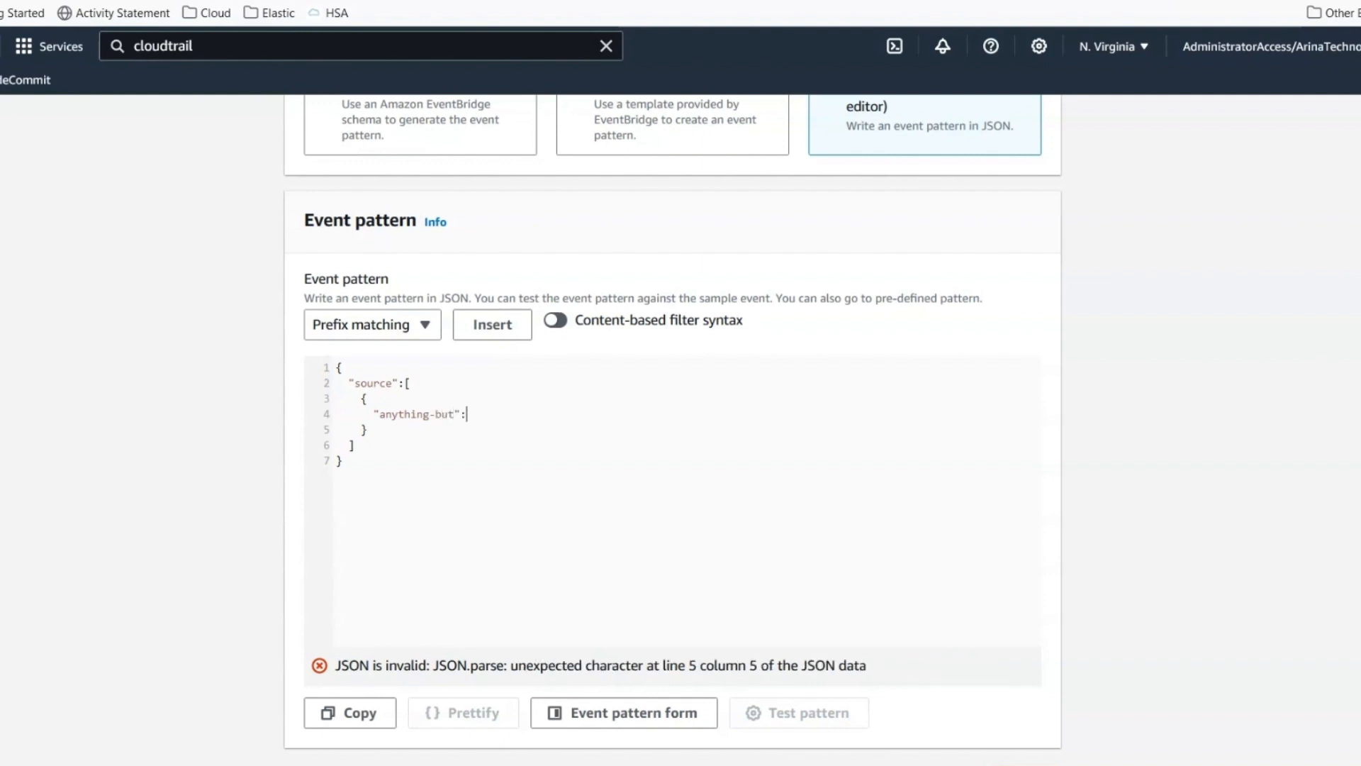
{"action": "type", "text": " \""}
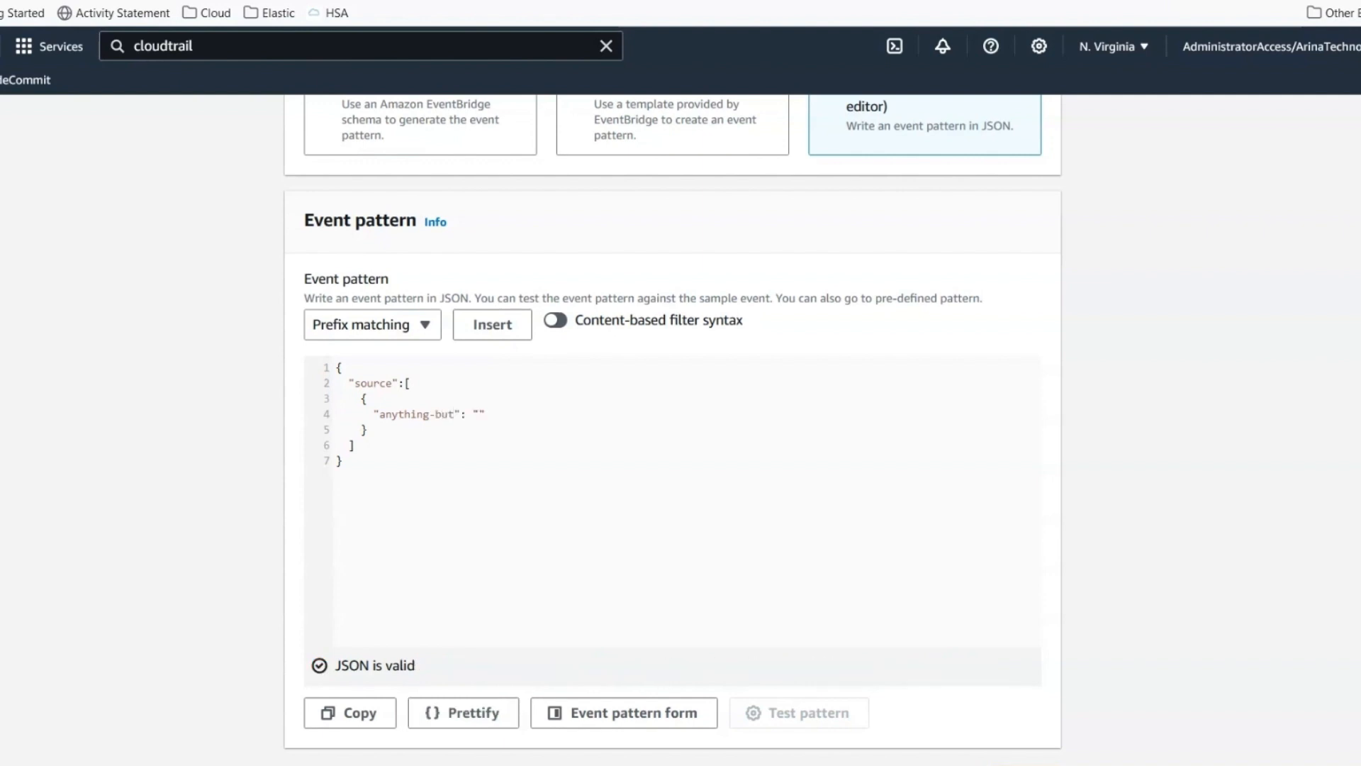
{"action": "type", "text": "nothing"}
{"action": "left_click_drag", "start_coordinate": [374, 414], "coordinate": [532, 411]}
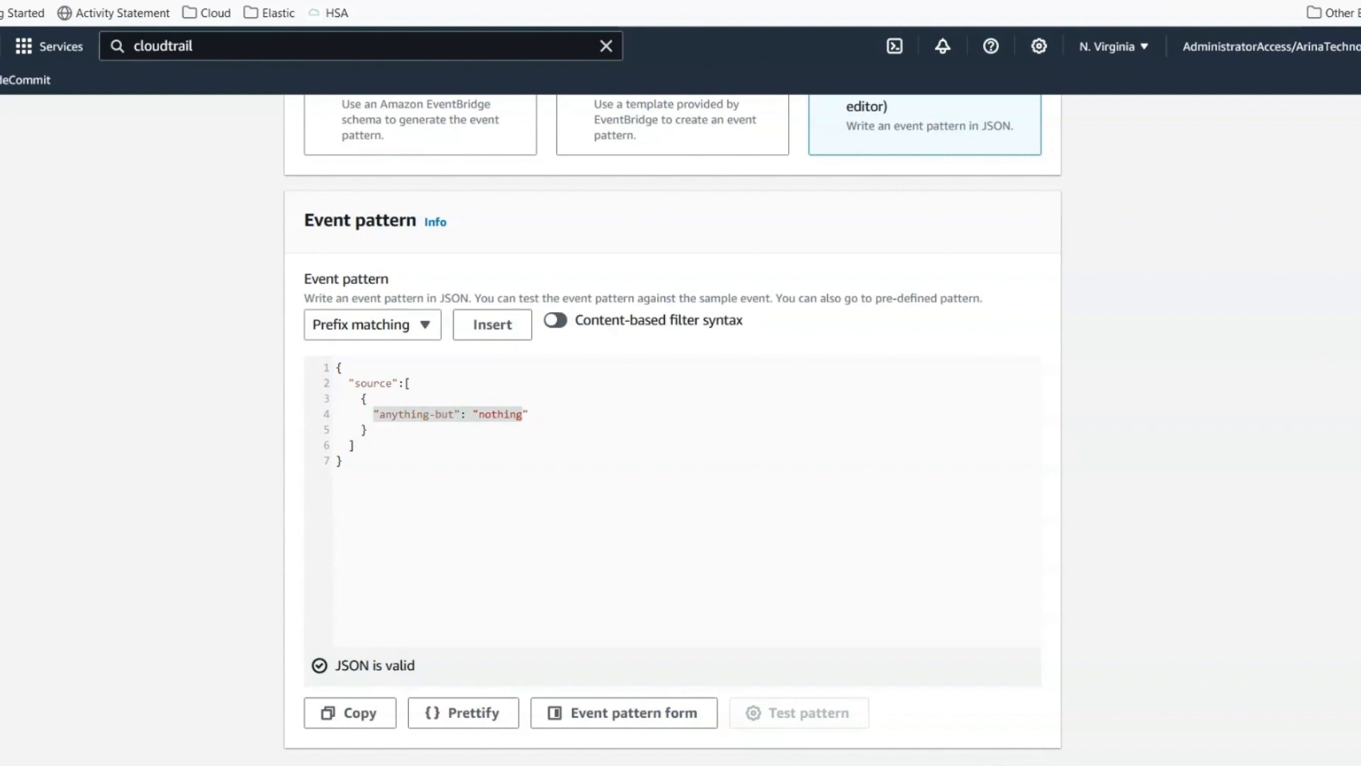
{"action": "left_click", "coordinate": [1048, 757]}
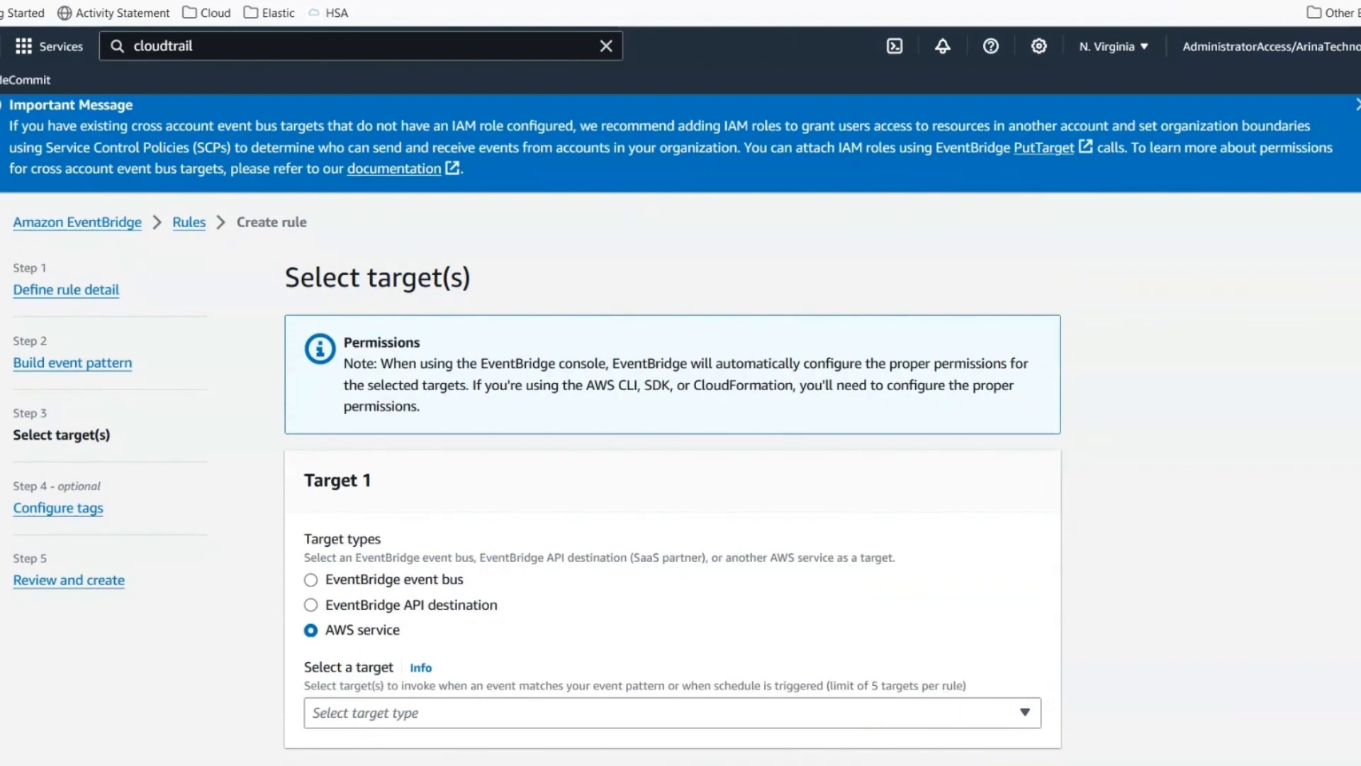
- Find Lambda by searching the AWS services for "lambda", open it and start creating a new function
{"action": "left_click", "coordinate": [499, 46]}
{"action": "key", "text": "ctrl+a"}
{"action": "type", "text": "dff"}
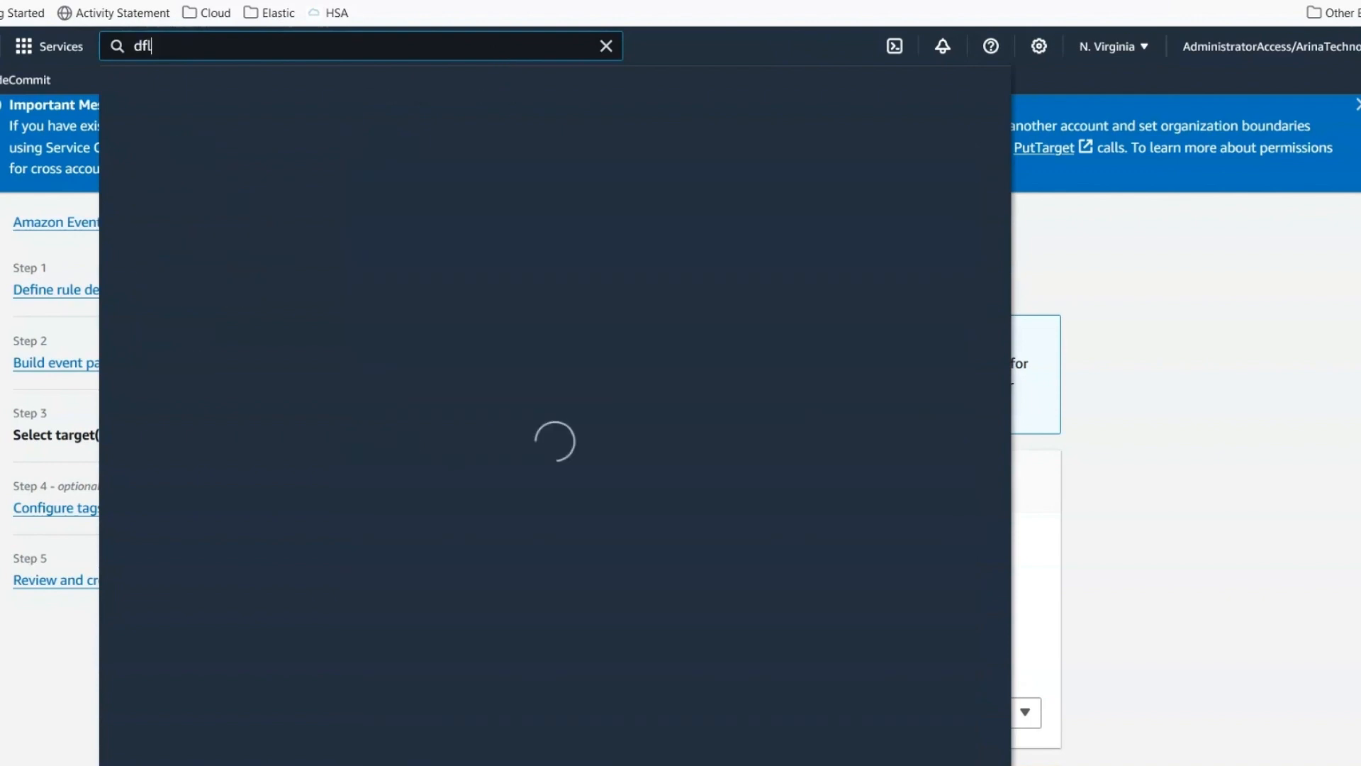
{"action": "key", "text": "BackSpace"}
{"action": "key", "text": "BackSpace"}
{"action": "key", "text": "BackSpace"}
{"action": "type", "text": "lambda"}
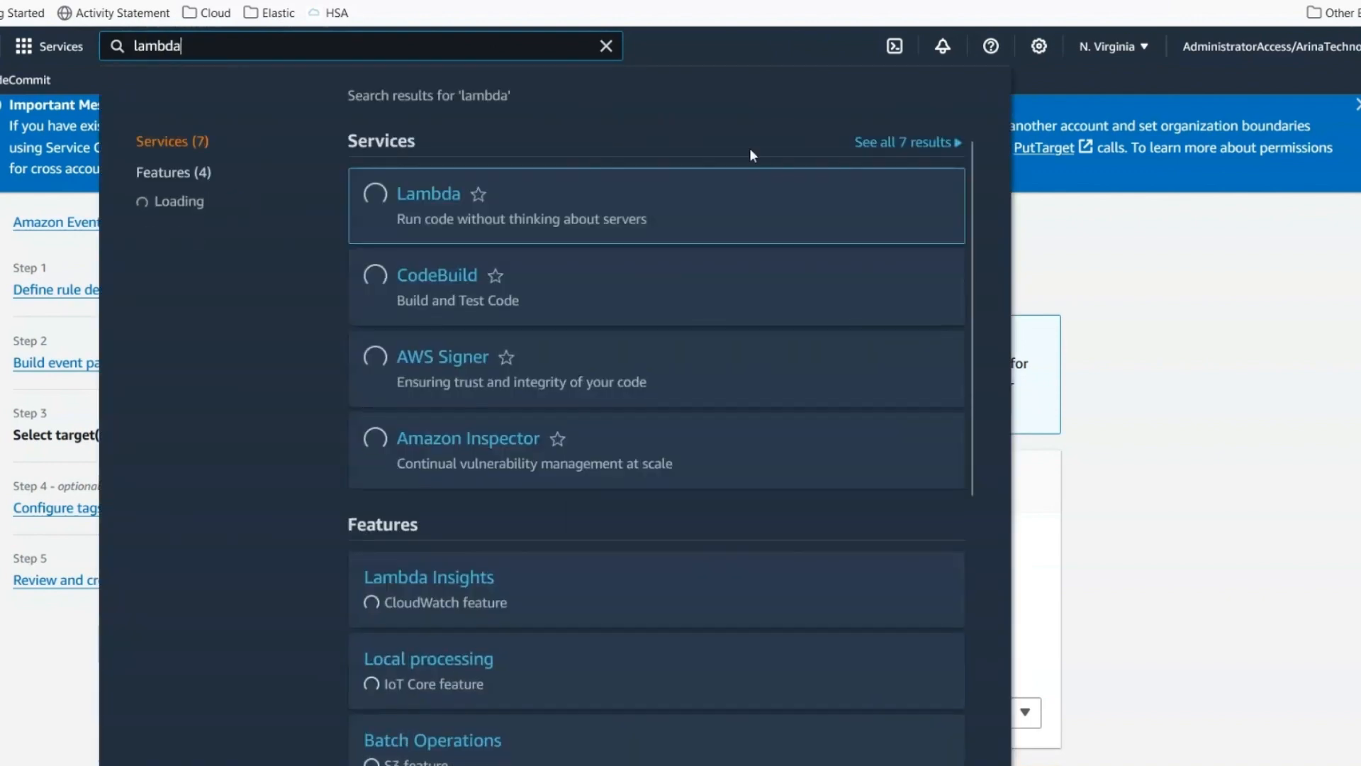
{"action": "left_click", "coordinate": [455, 205]}
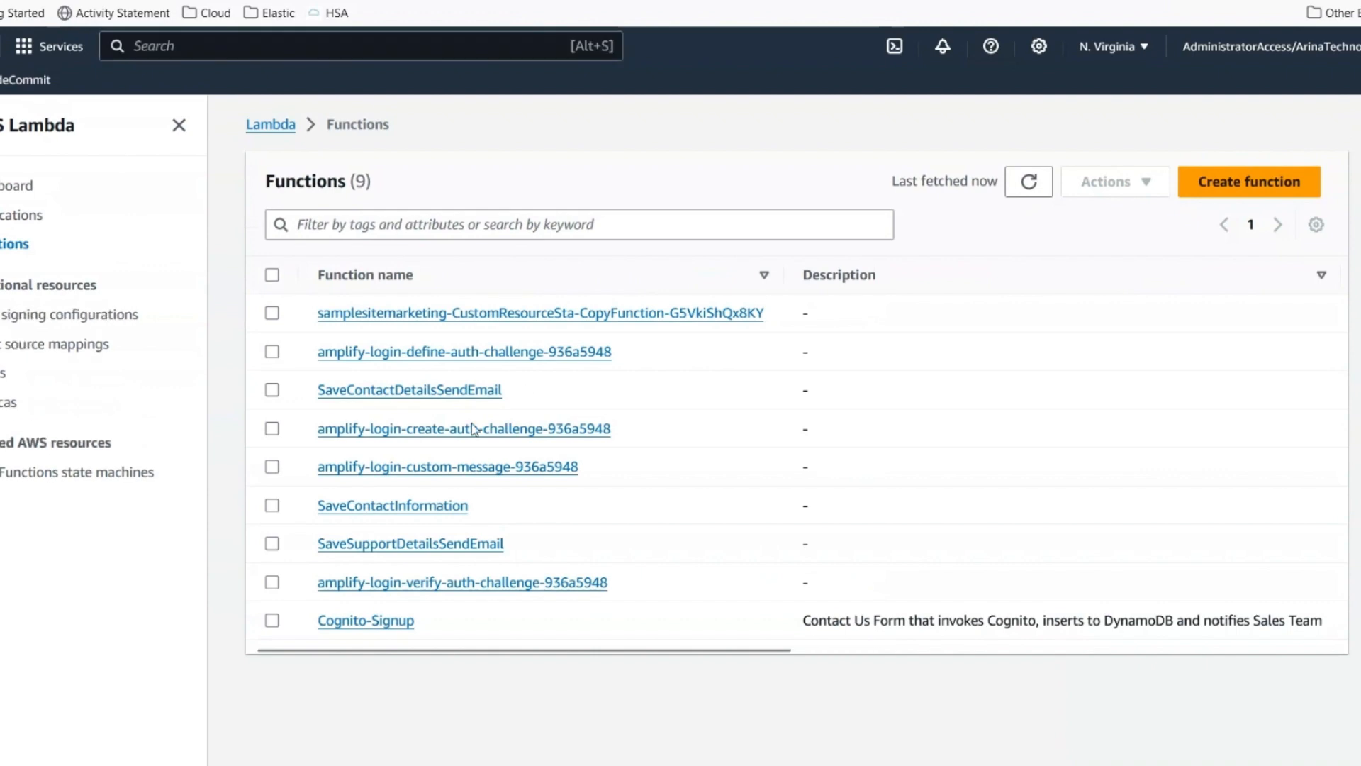
{"action": "left_click", "coordinate": [1242, 182]}
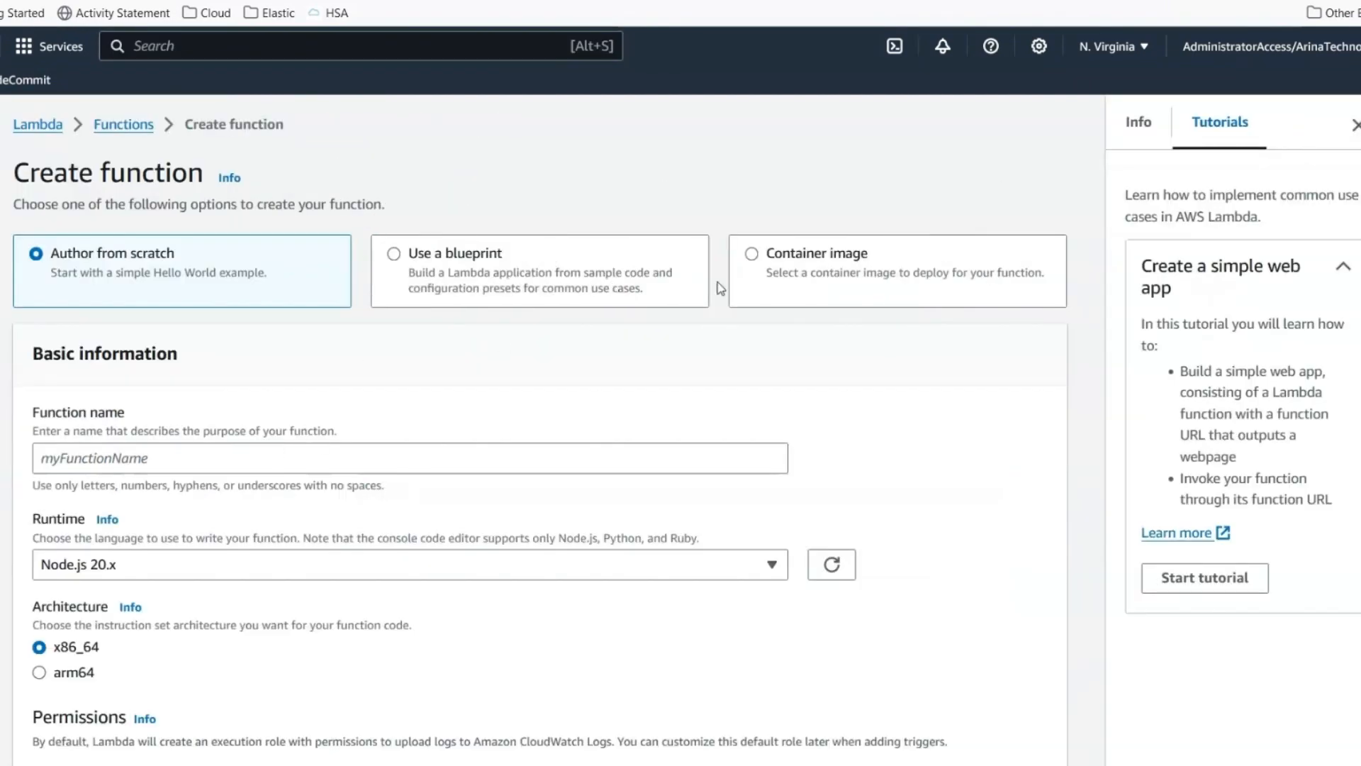
- Name the new function IdentityCenterEvent and set its runtime to Python 3.12
{"action": "left_click", "coordinate": [164, 469]}
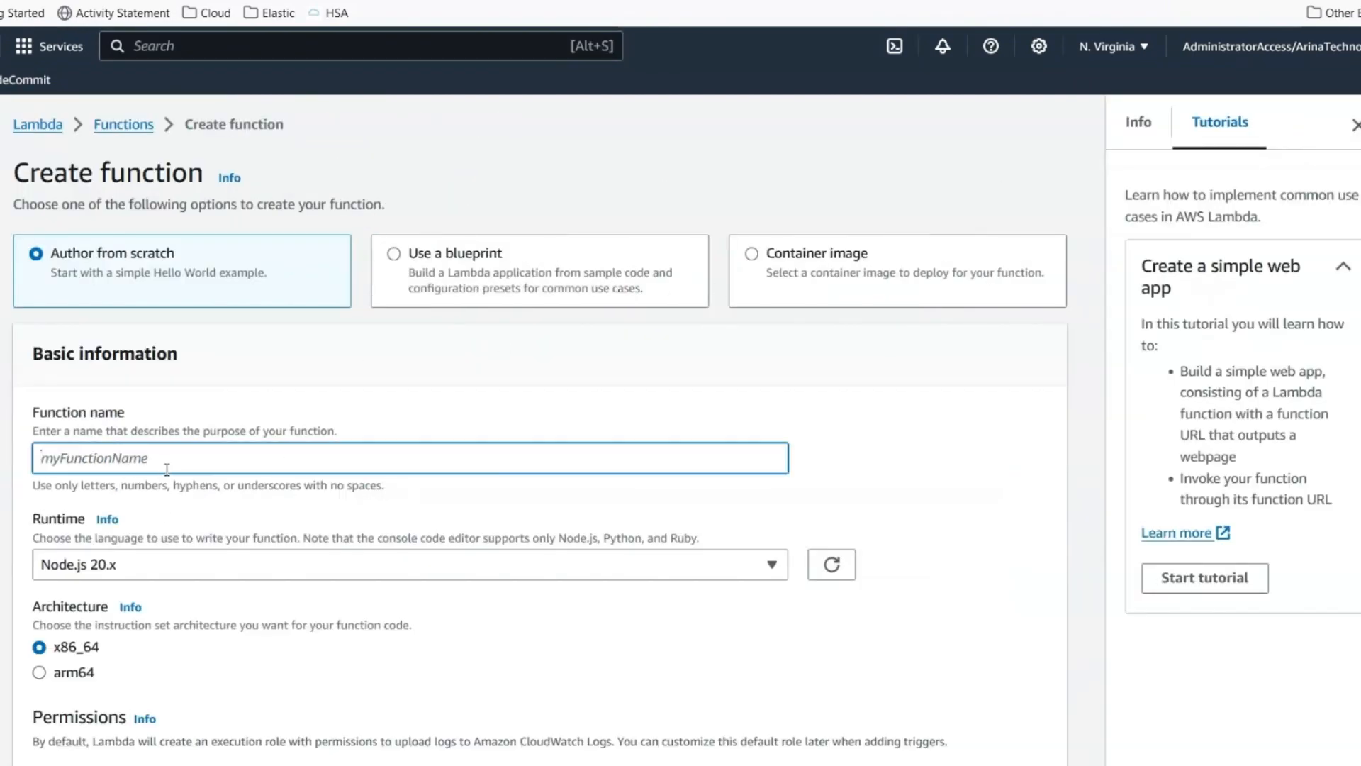
{"action": "type", "text": "IdentityCenterEvent"}
{"action": "key", "text": "Tab"}
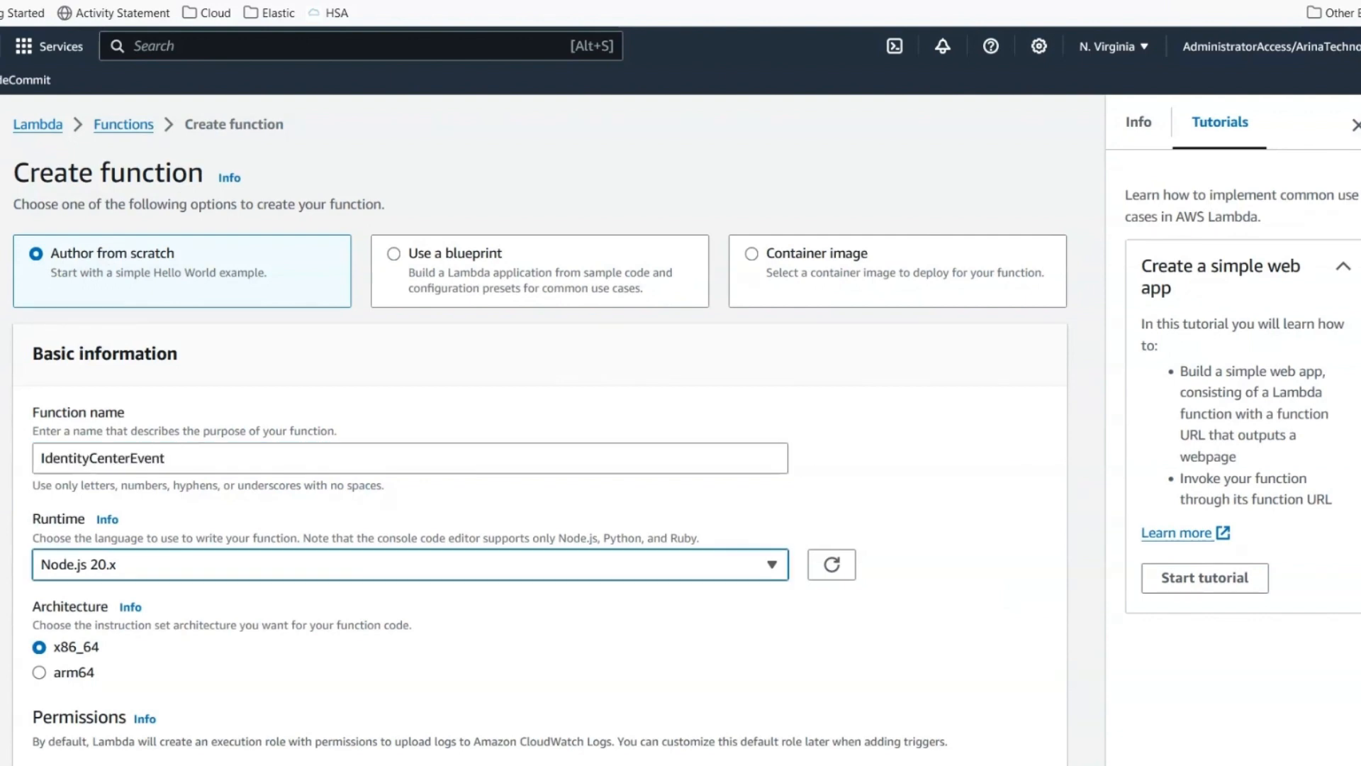
{"action": "key", "text": "p"}
{"action": "scroll", "coordinate": [206, 705], "scroll_direction": "down", "scroll_amount": 2}
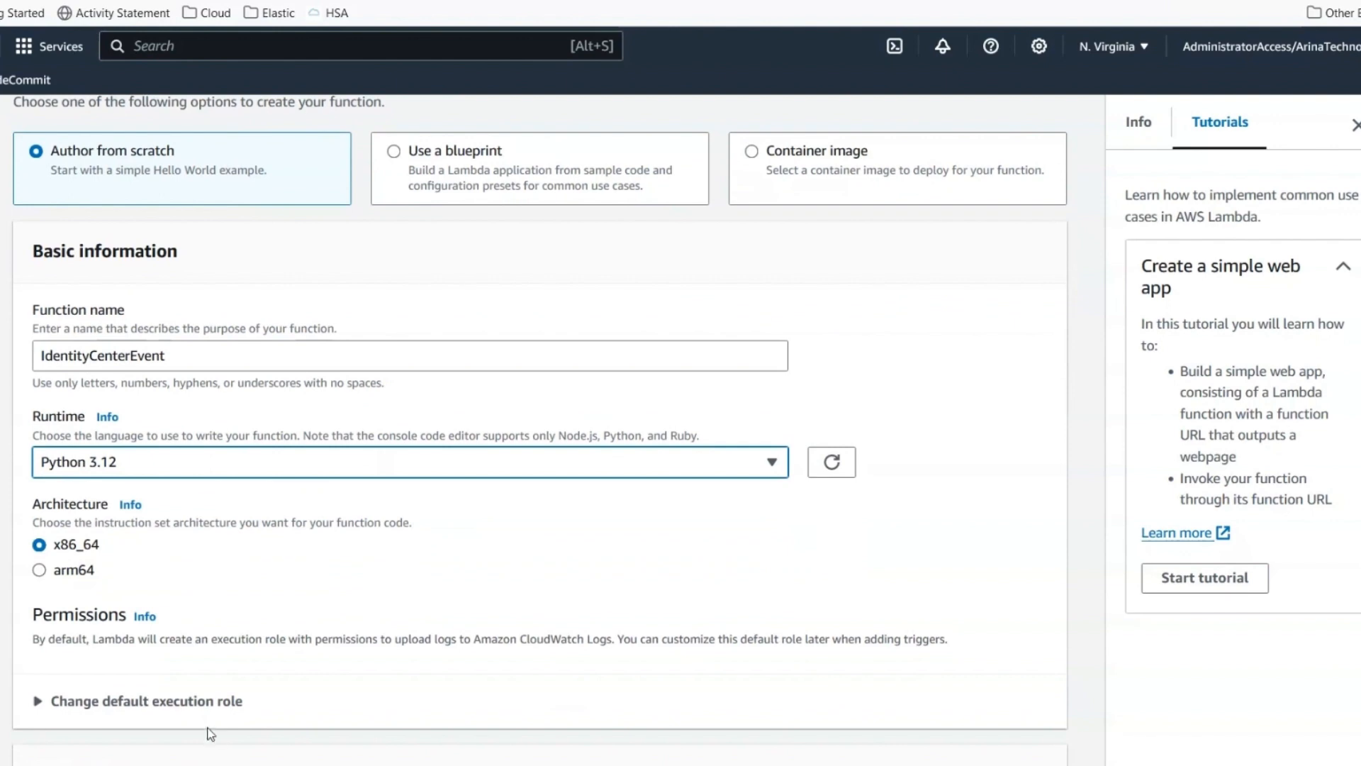
- Change the default execution role to the existing role lambda-full-access and create the function
{"action": "left_click", "coordinate": [206, 703]}
{"action": "scroll", "coordinate": [207, 708], "scroll_direction": "down", "scroll_amount": 2}
{"action": "scroll", "coordinate": [205, 707], "scroll_direction": "down", "scroll_amount": 1}
{"action": "left_click", "coordinate": [113, 593]}
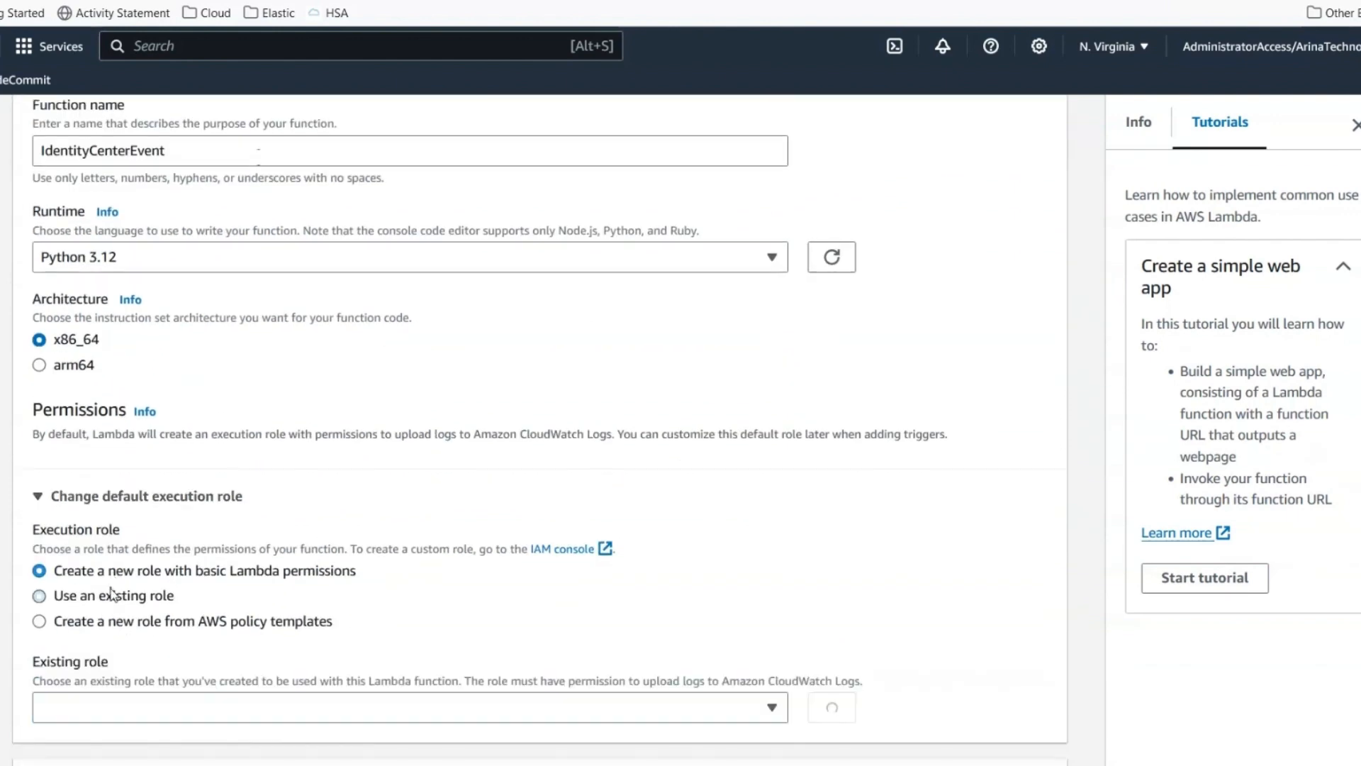
{"action": "scroll", "coordinate": [204, 633], "scroll_direction": "down", "scroll_amount": 1}
{"action": "left_click", "coordinate": [205, 633]}
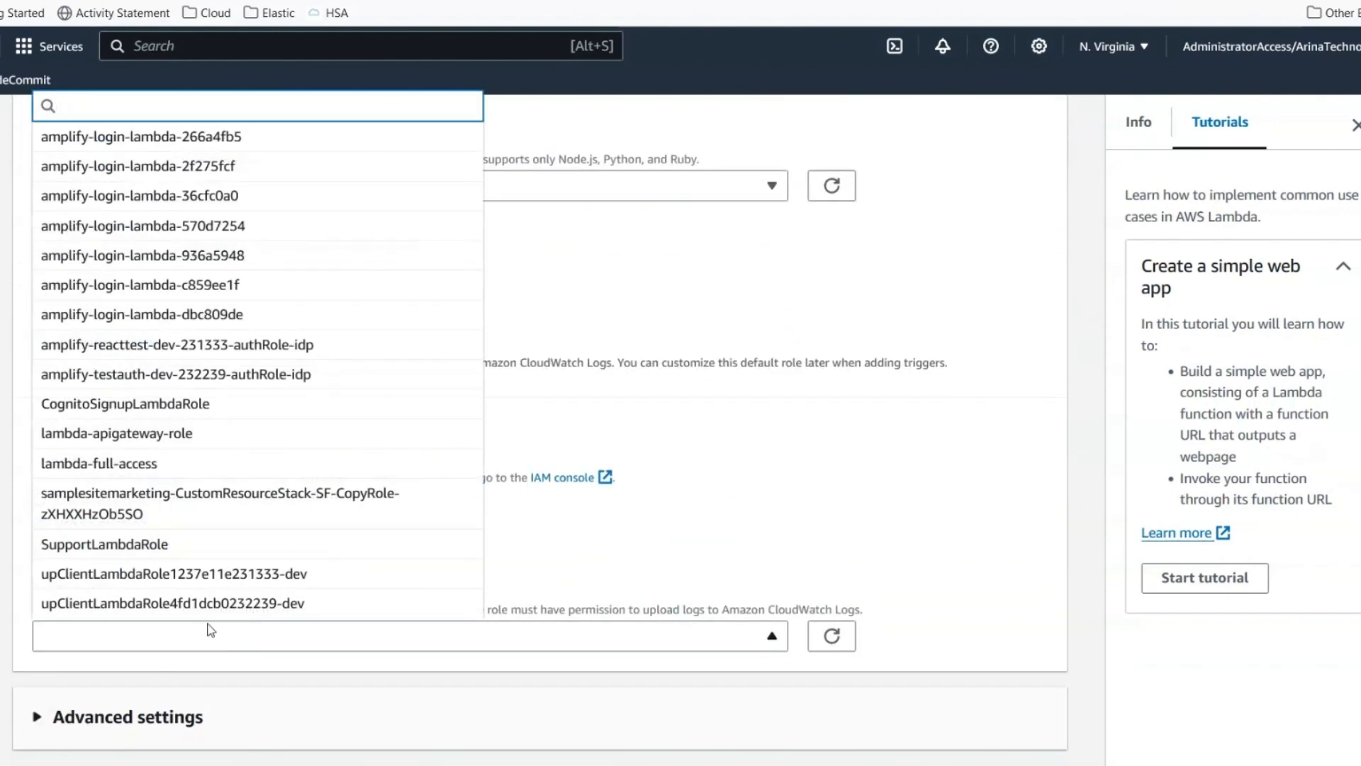
{"action": "type", "text": "lambda"}
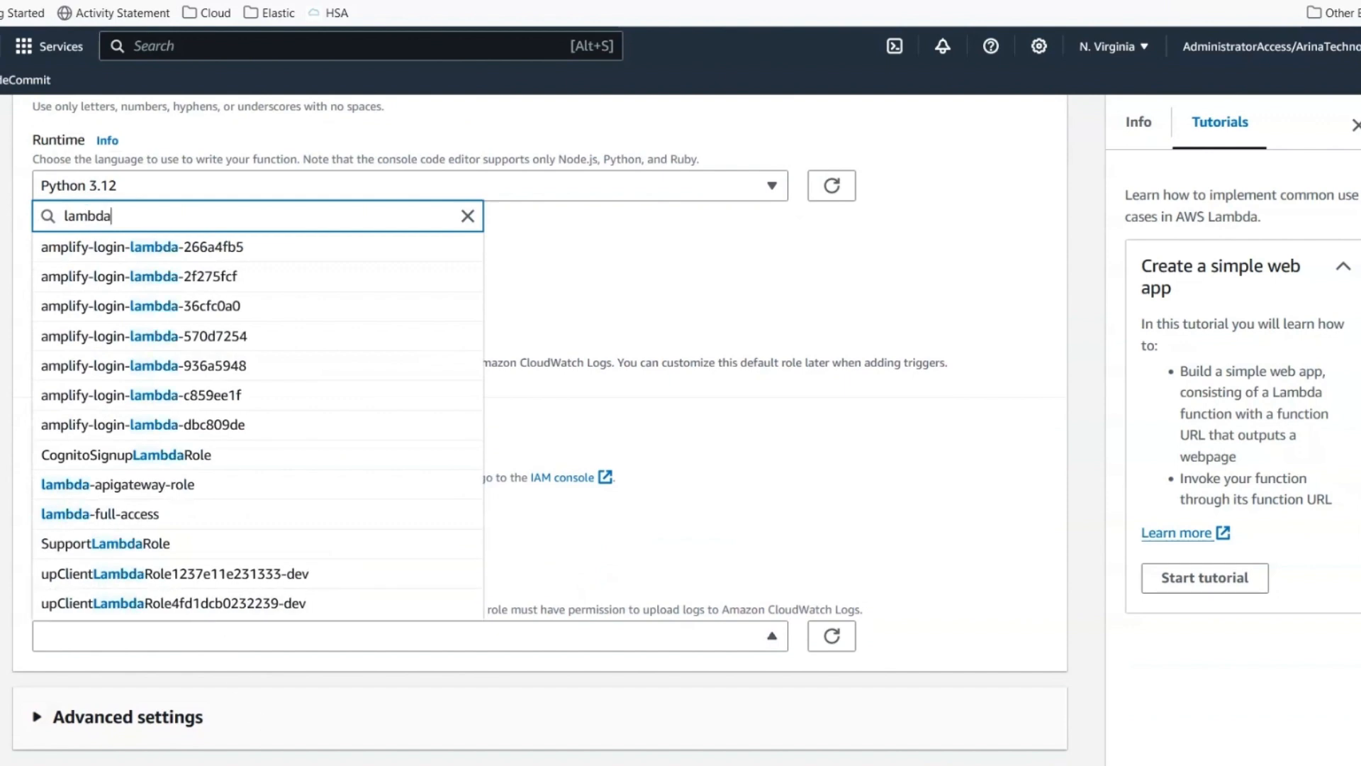
{"action": "left_click", "coordinate": [206, 512]}
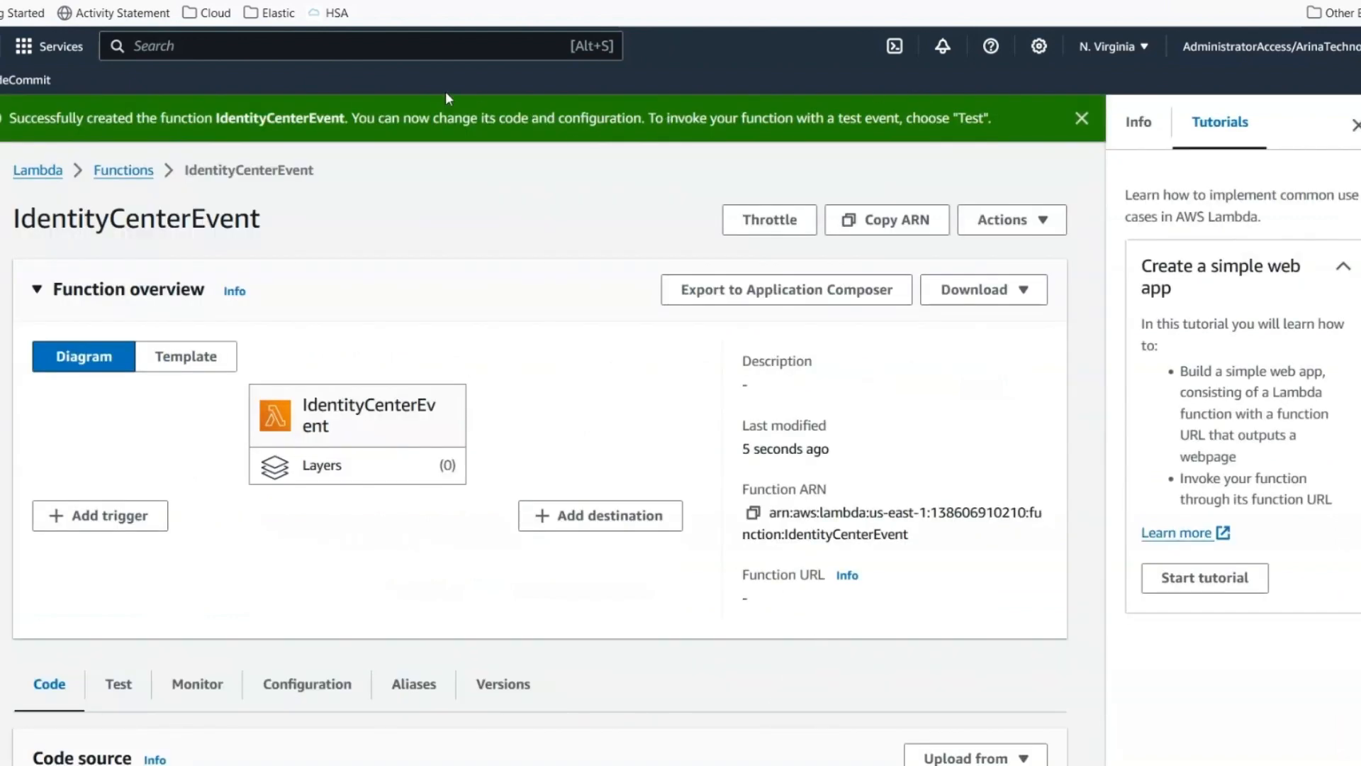
- Search the AWS services for "event", open the EventBridge Rules feature in a new browser tab and start creating a rule
{"action": "left_click", "coordinate": [414, 47]}
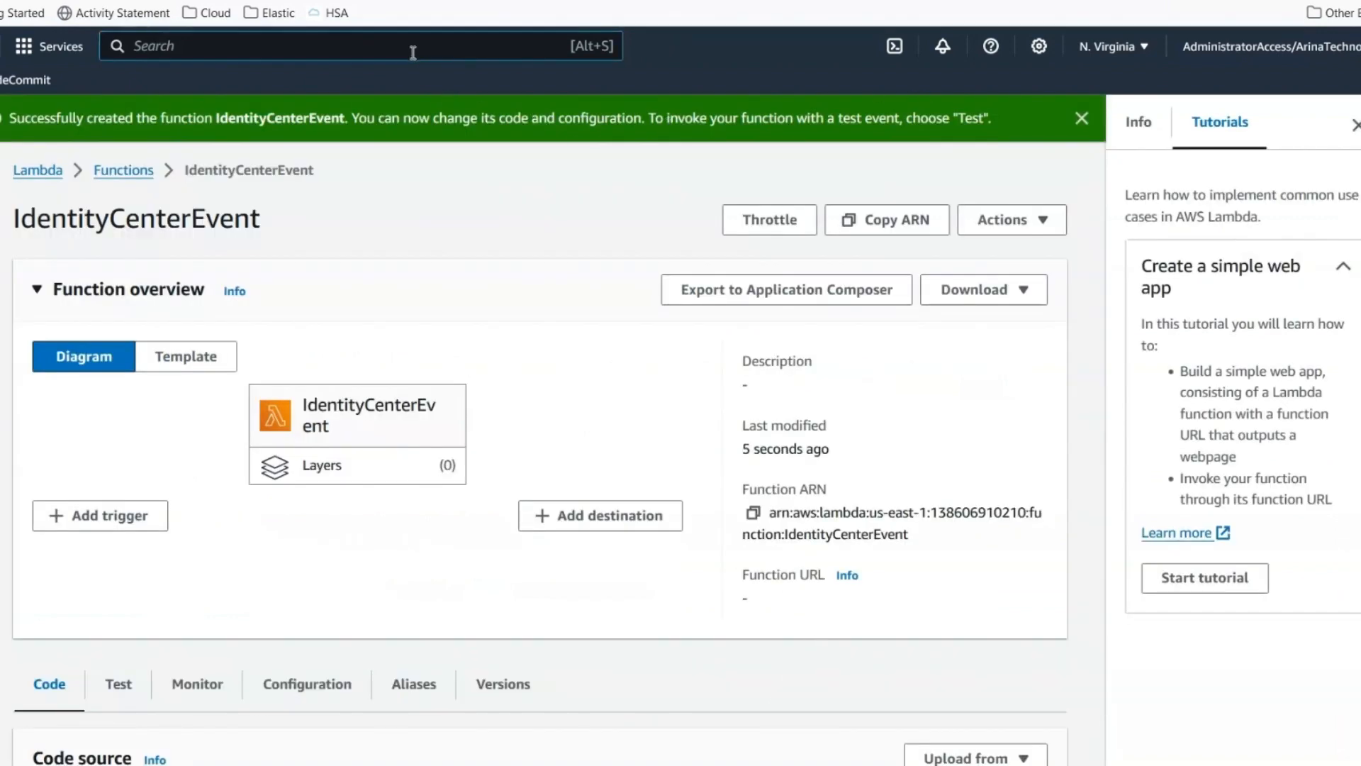
{"action": "type", "text": "event"}
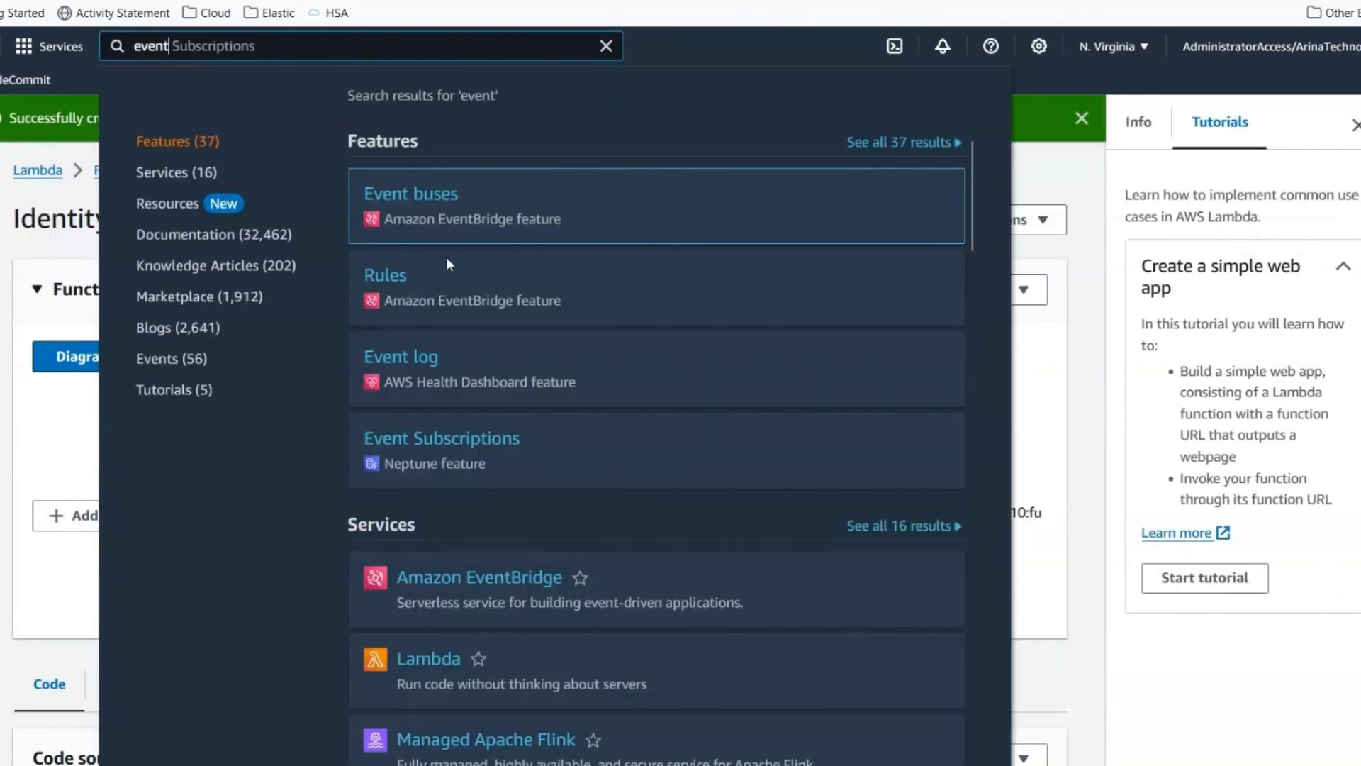
{"action": "right_click", "coordinate": [394, 283]}
{"action": "left_click", "coordinate": [465, 298]}
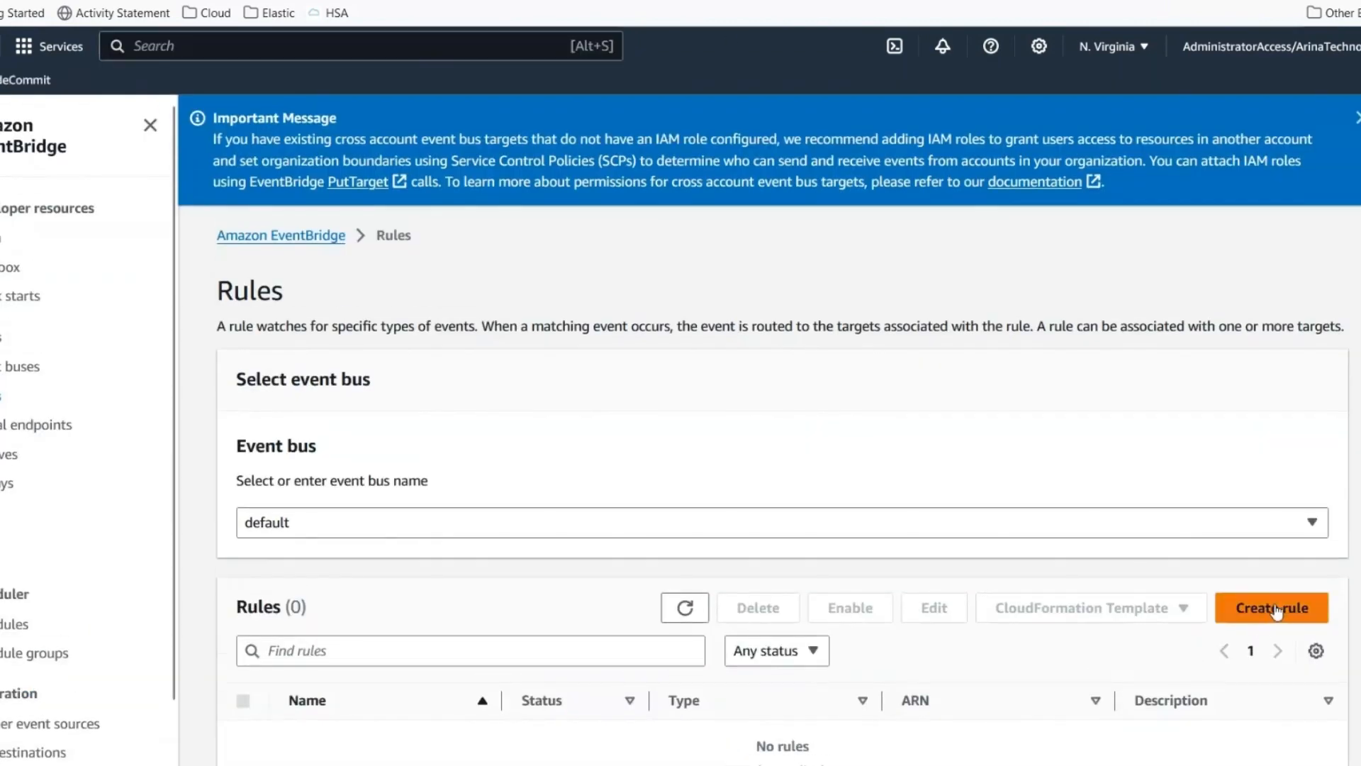
{"action": "left_click", "coordinate": [1276, 611]}
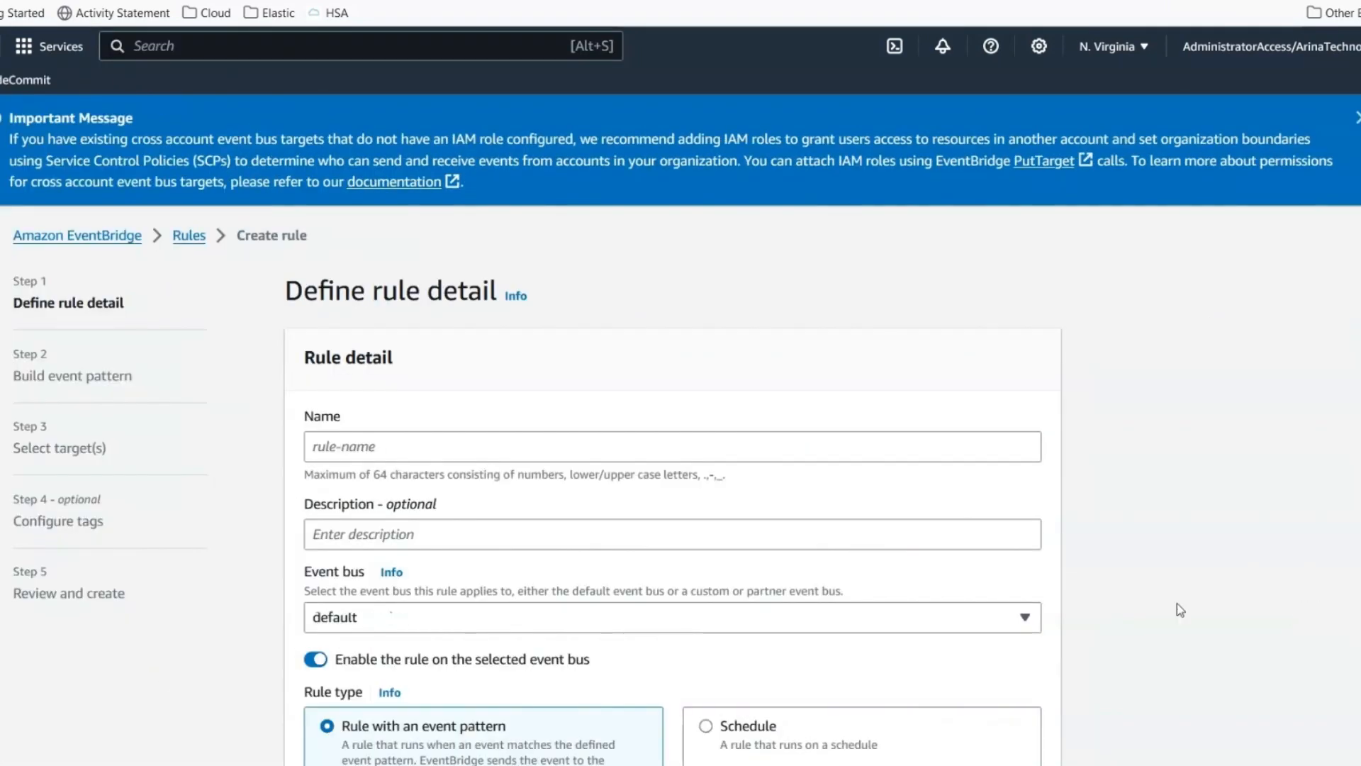
- Name the rule IdentityCenterEvent, use the same text as its description, and continue to the event pattern
{"action": "left_click", "coordinate": [412, 440]}
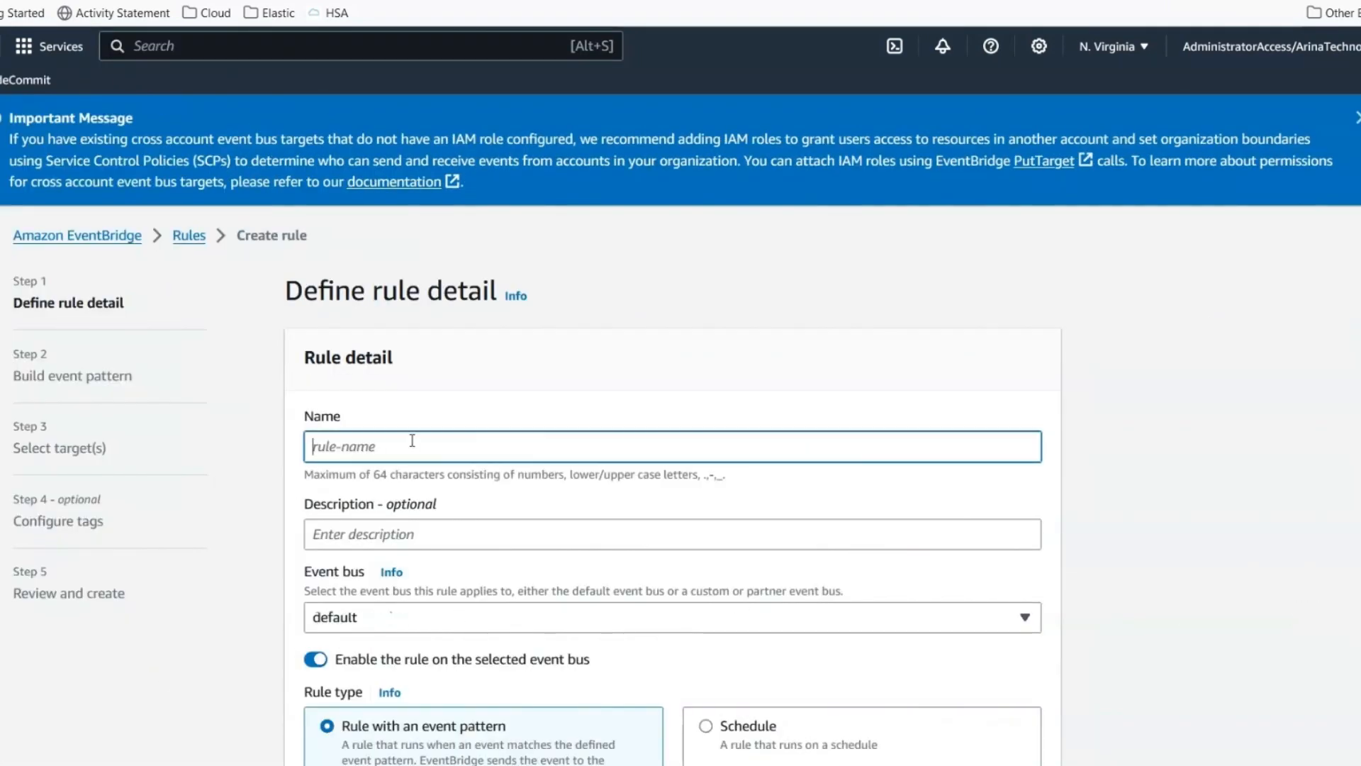
{"action": "type", "text": "IdentityCenterEvent"}
{"action": "key", "text": "ctrl+a"}
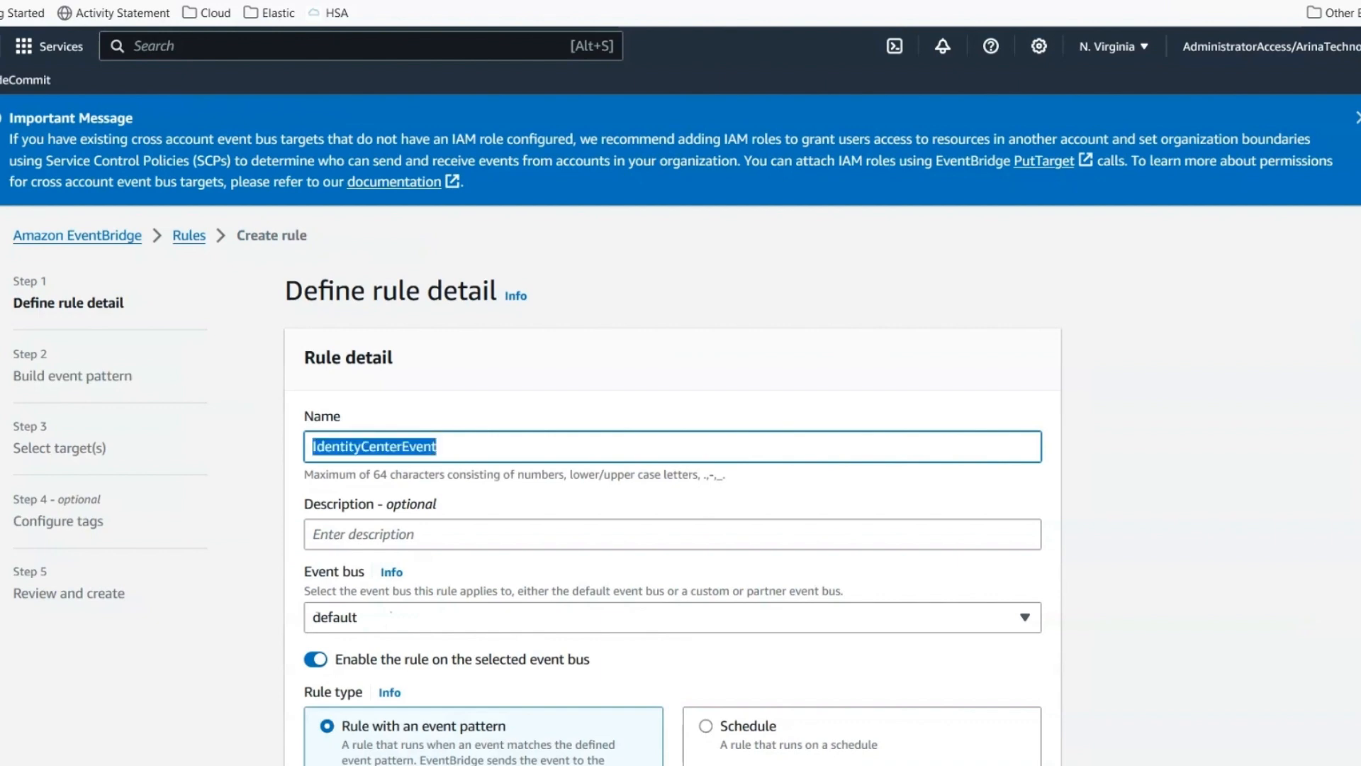
{"action": "key", "text": "ctrl+c"}
{"action": "key", "text": "Tab"}
{"action": "key", "text": "ctrl+v"}
{"action": "scroll", "coordinate": [969, 760], "scroll_direction": "down", "scroll_amount": 1}
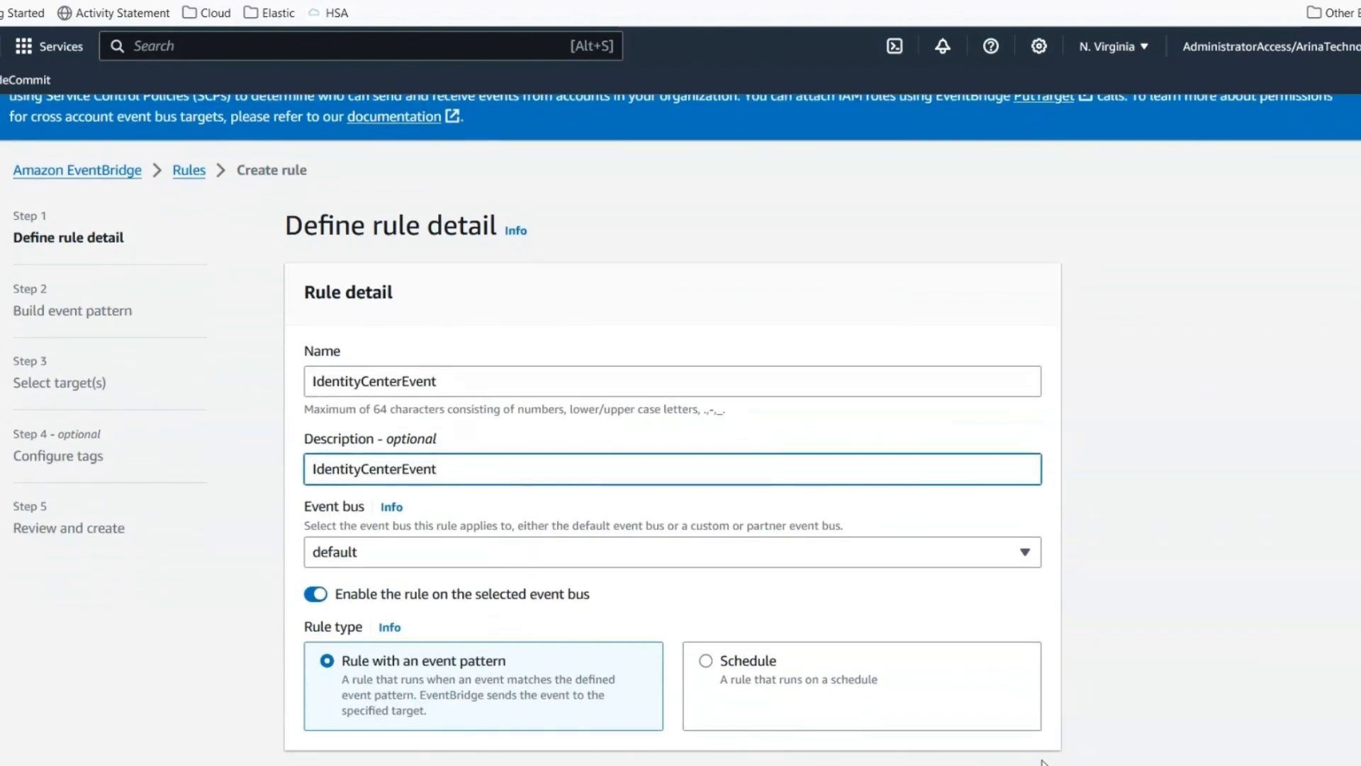
- Write a custom JSON event pattern whose "source" array holds an object with "anything-but": "nothing", and continue to target selection
{"action": "scroll", "coordinate": [881, 695], "scroll_direction": "down", "scroll_amount": 15}
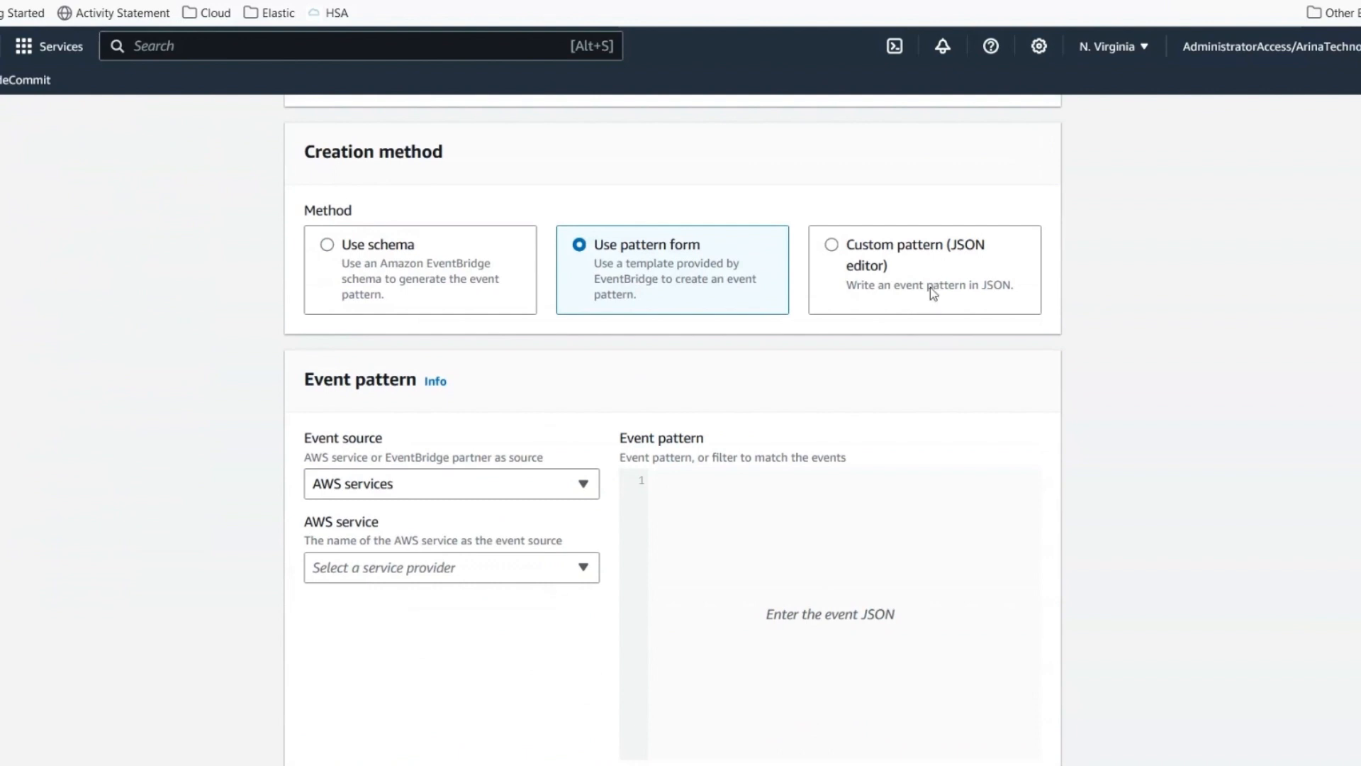
{"action": "left_click", "coordinate": [930, 287]}
{"action": "left_click", "coordinate": [390, 725]}
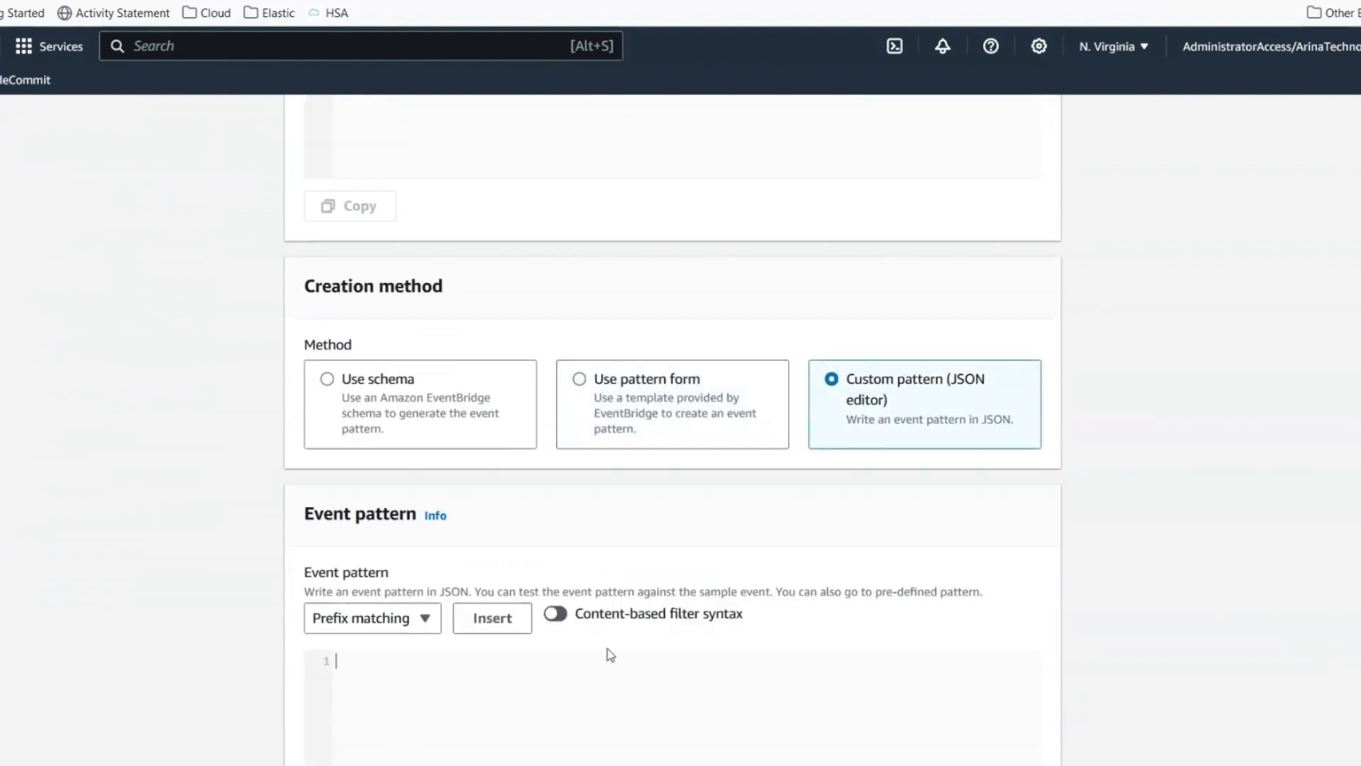
{"action": "type", "text": "{   "}
{"action": "type", "text": "\"source\":["}
{"action": "key", "text": "Return"}
{"action": "type", "text": "\"anything-but\": \"nothing"}
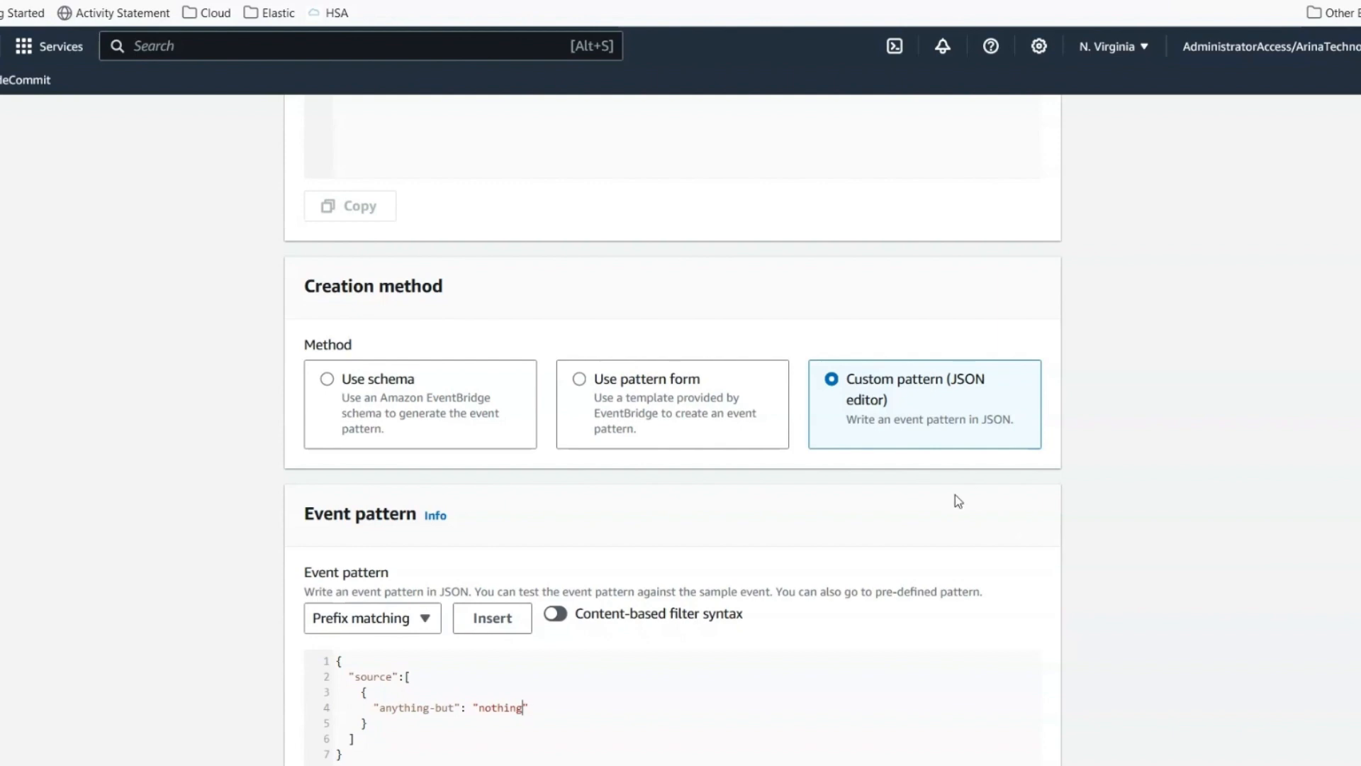
{"action": "scroll", "coordinate": [950, 638], "scroll_direction": "down", "scroll_amount": 4}
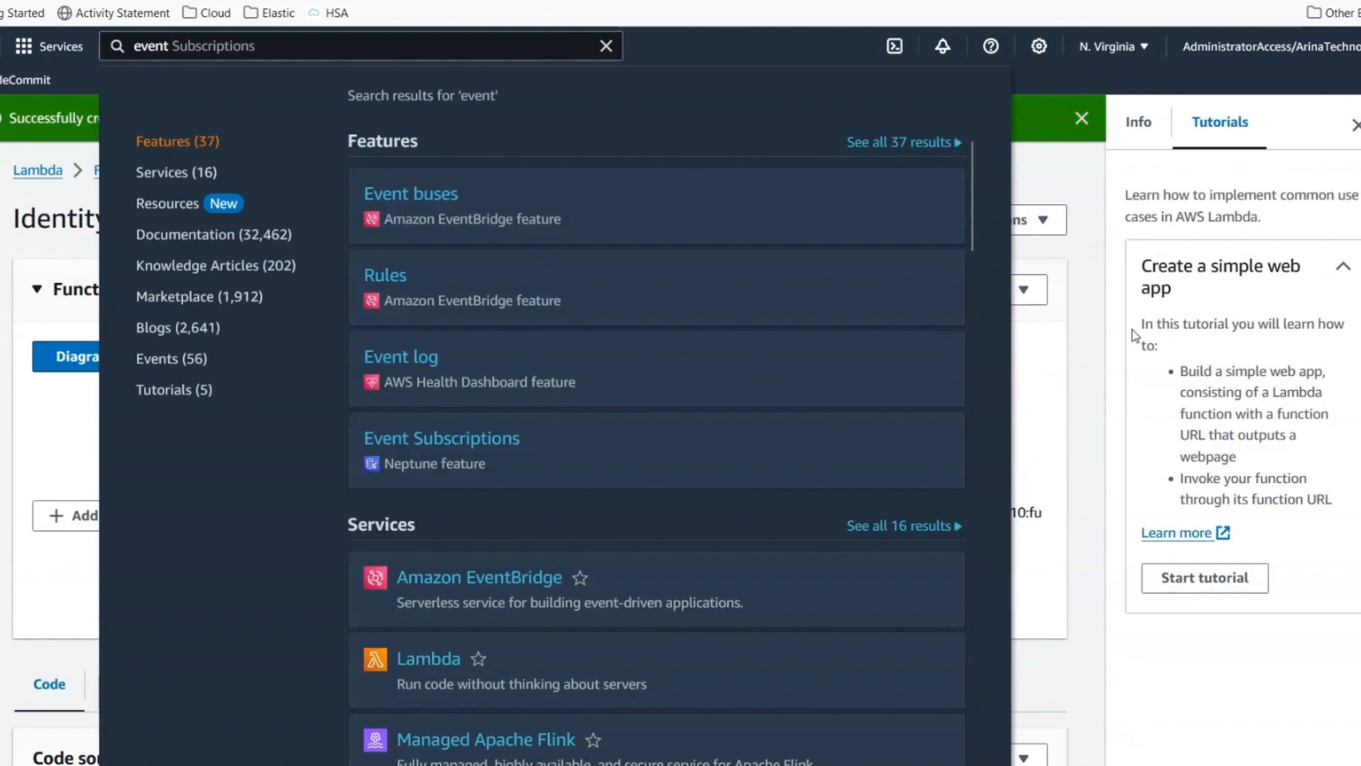
- Copy the new Lambda function's name, set the rule's target to the Lambda function IdentityCenterEvent, and create the rule
{"action": "left_click", "coordinate": [1135, 335]}
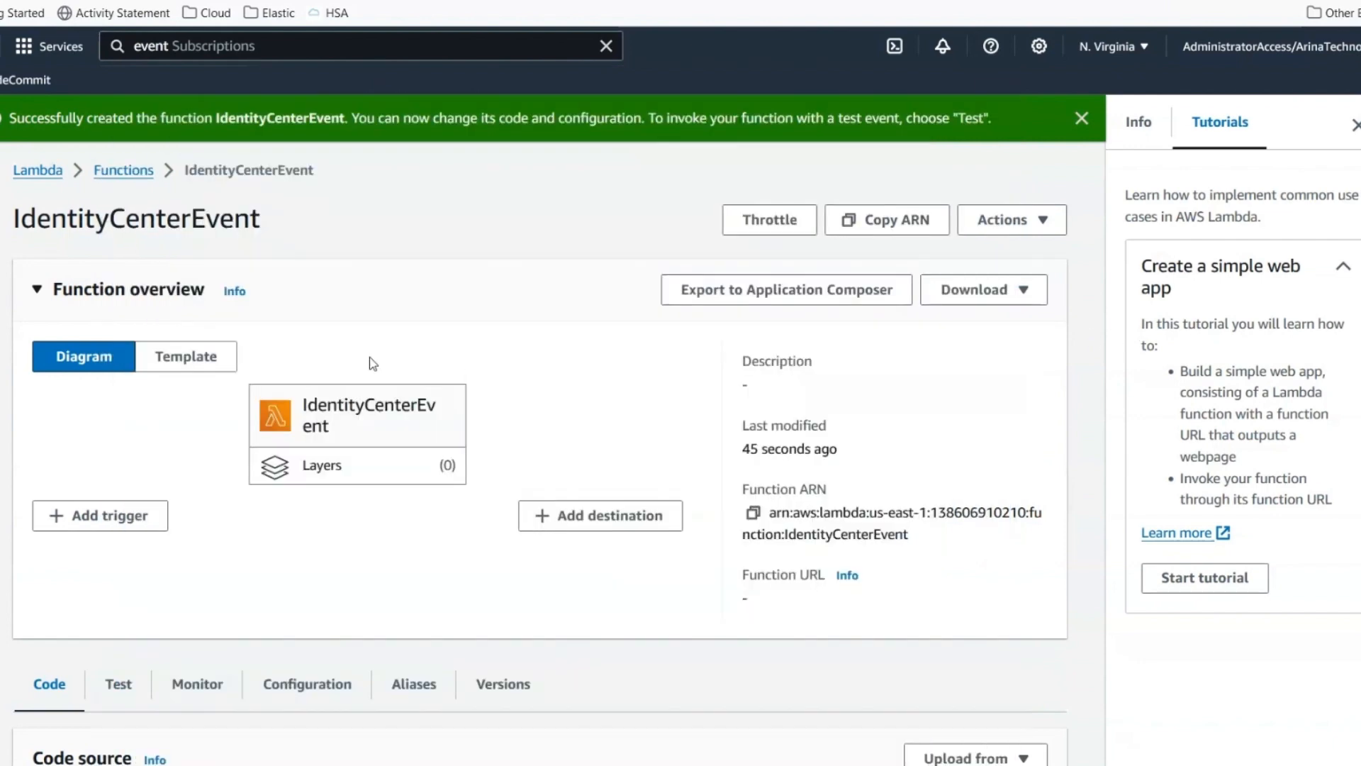
{"action": "double_click", "coordinate": [135, 218]}
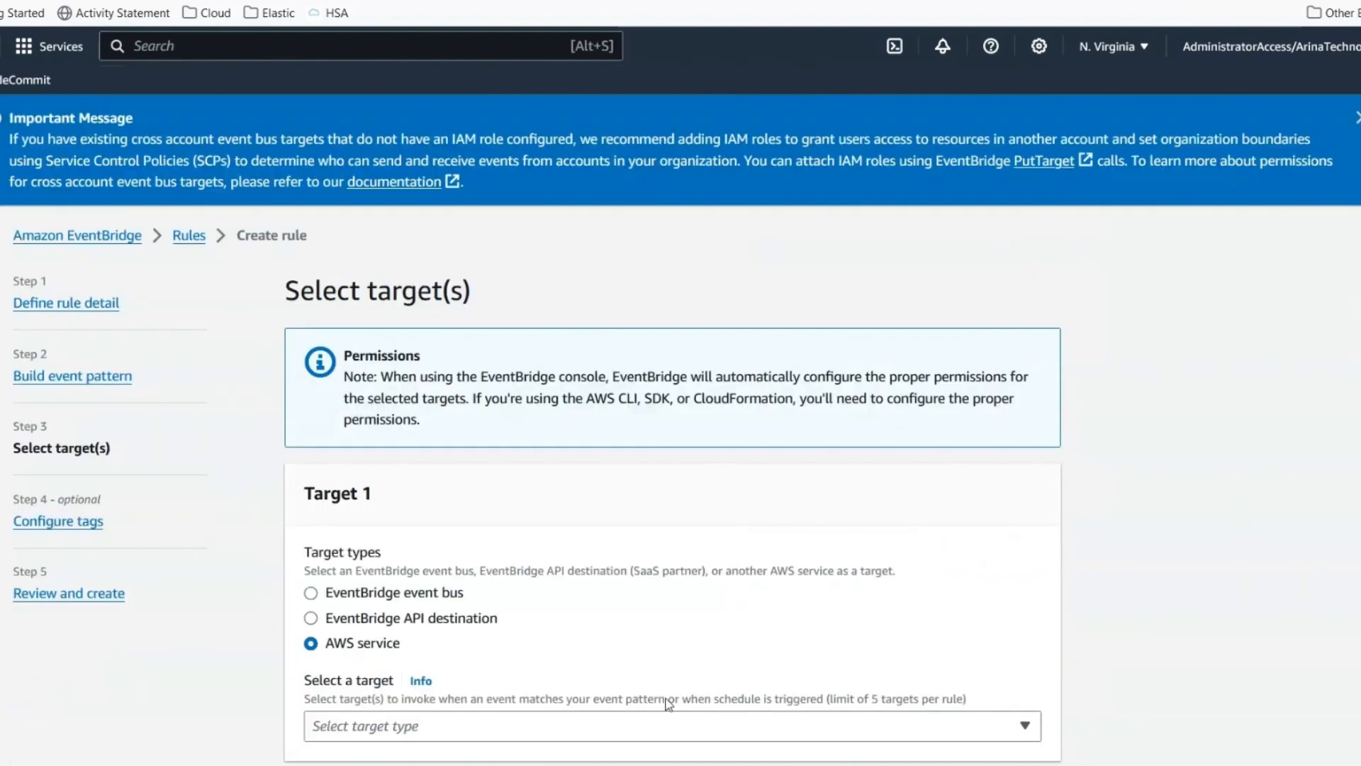
{"action": "left_click", "coordinate": [672, 737]}
{"action": "type", "text": "lam"}
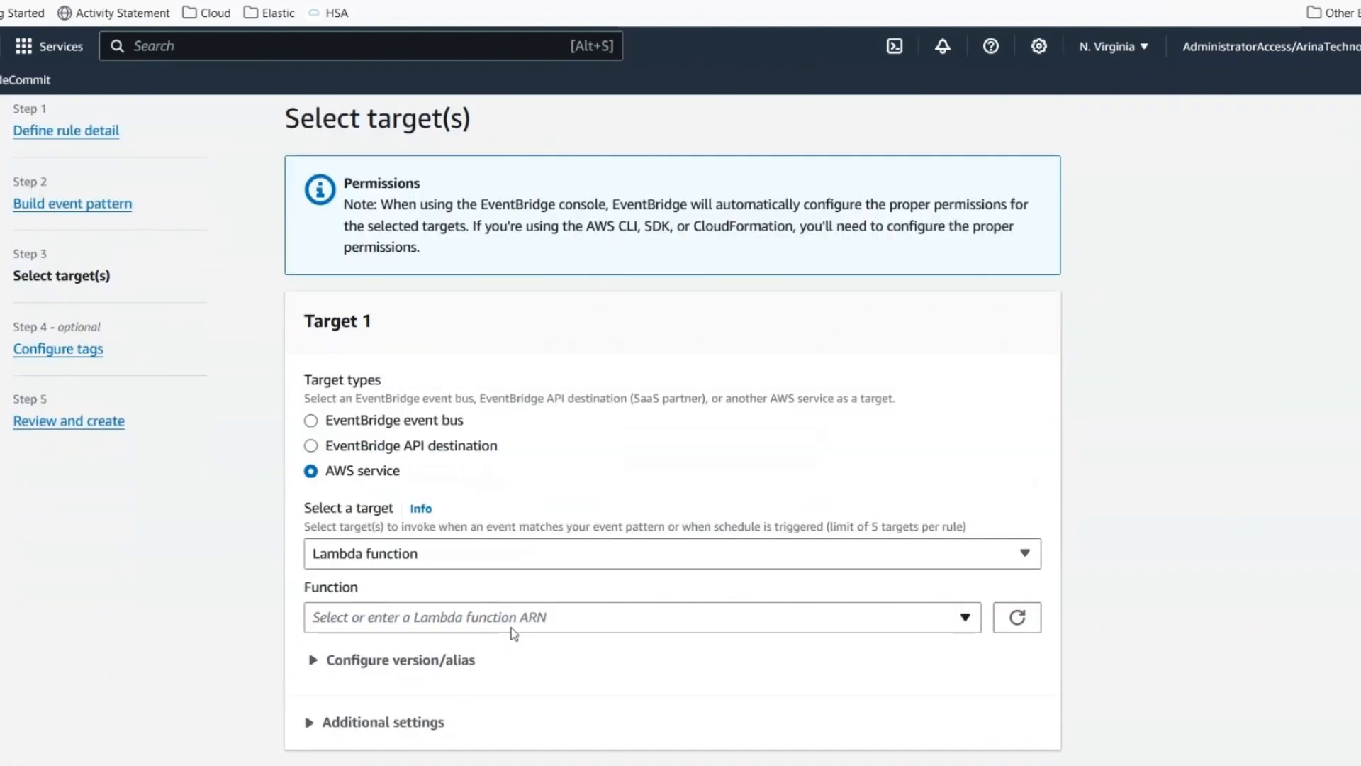
{"action": "left_click", "coordinate": [512, 627]}
{"action": "key", "text": "ctrl+v"}
{"action": "left_click", "coordinate": [496, 551]}
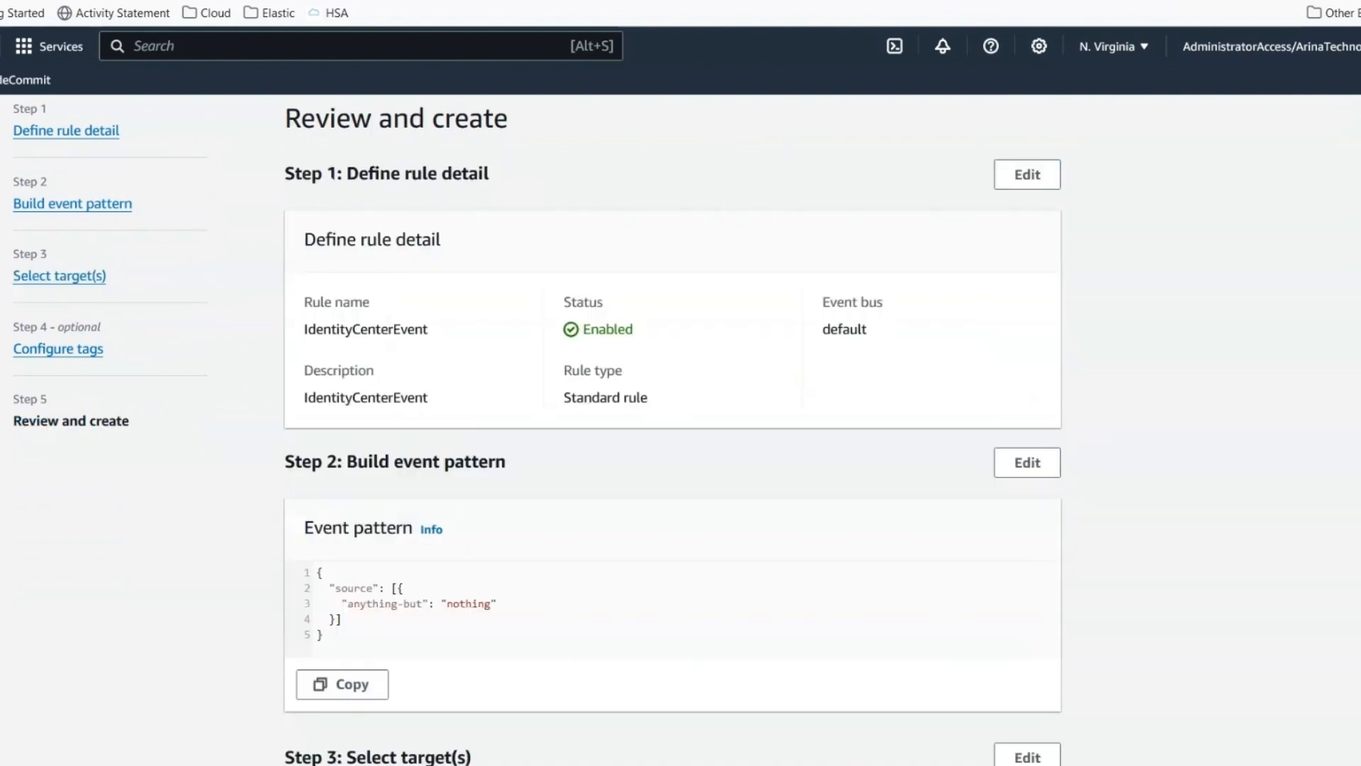
{"action": "scroll", "coordinate": [984, 758], "scroll_direction": "down", "scroll_amount": 8}
{"action": "scroll", "coordinate": [993, 751], "scroll_direction": "up", "scroll_amount": 2}
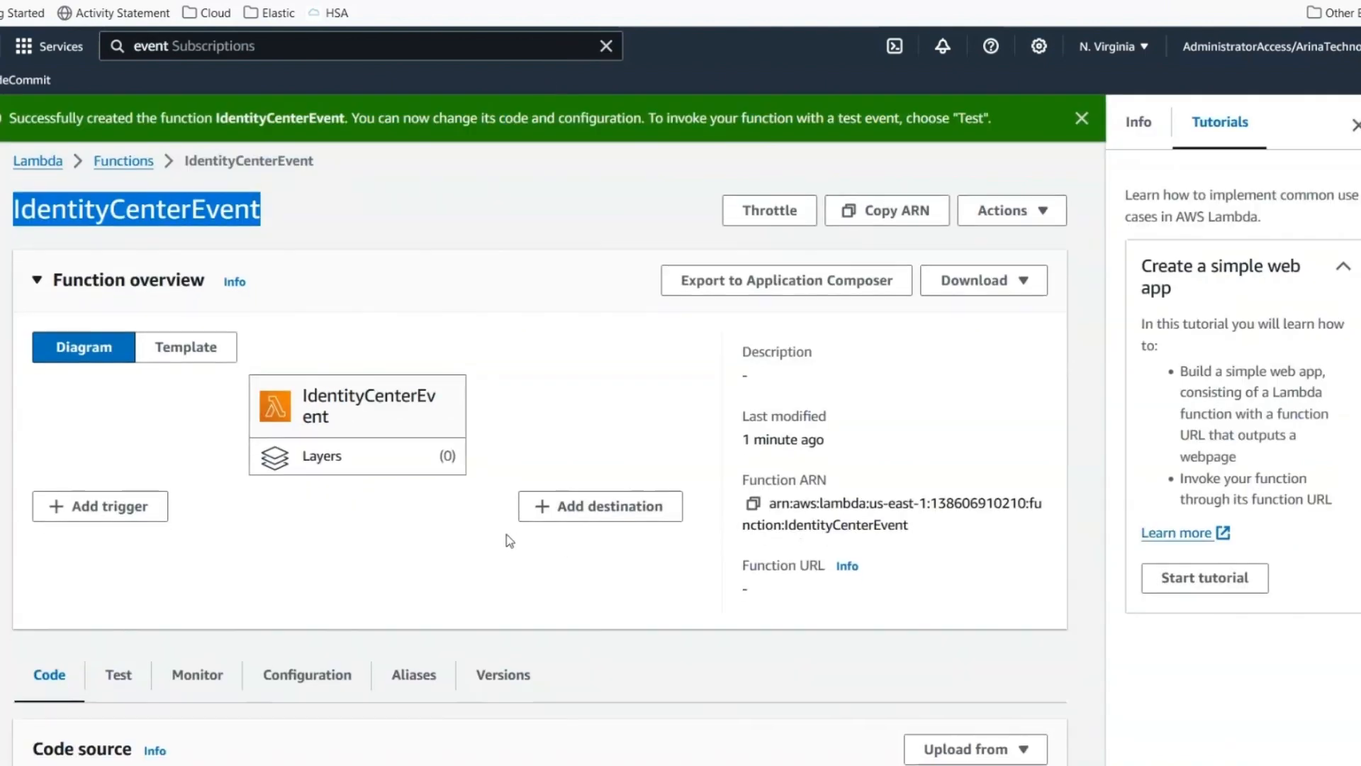
- Refresh the Lambda function's trigger list in its configuration and examine the EventBridge trigger's details and event pattern
{"action": "scroll", "coordinate": [509, 540], "scroll_direction": "down", "scroll_amount": 4}
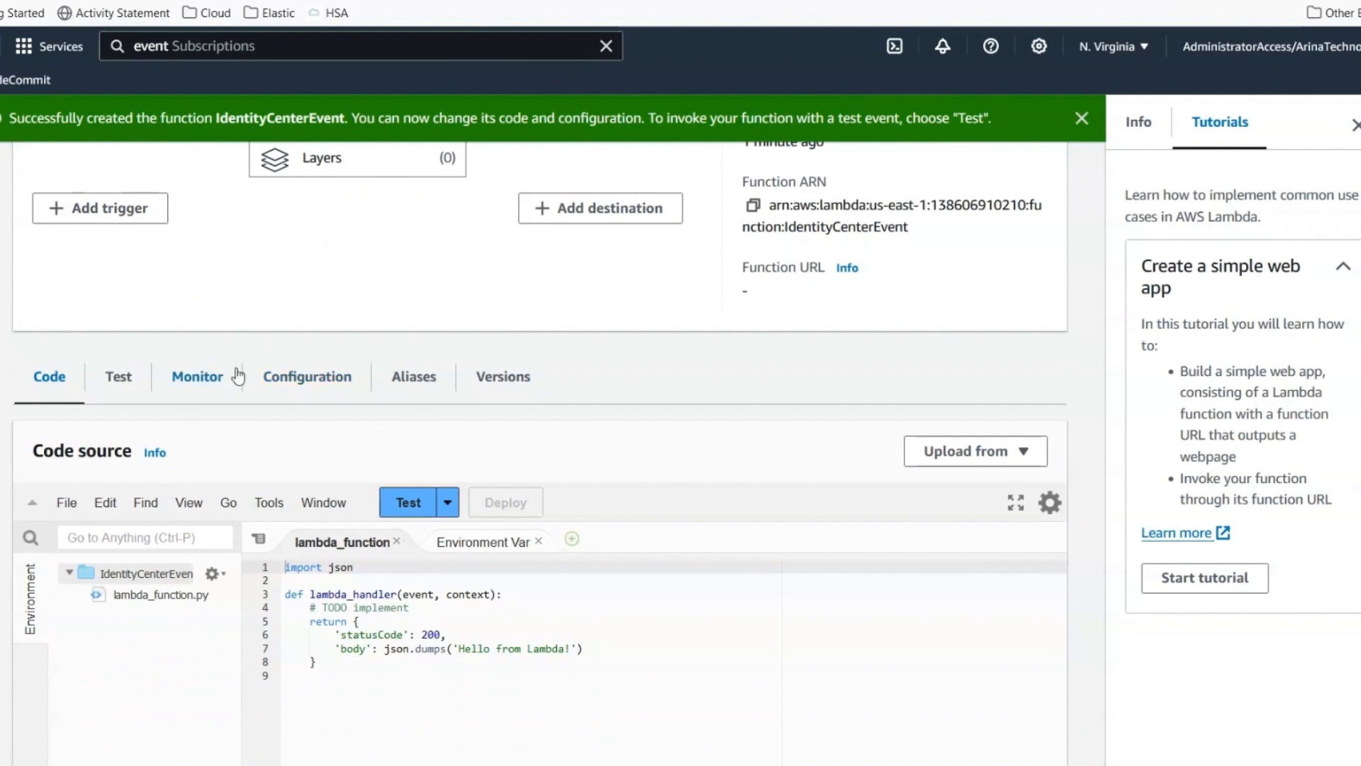
{"action": "left_click", "coordinate": [307, 376]}
{"action": "scroll", "coordinate": [174, 688], "scroll_direction": "down", "scroll_amount": 3}
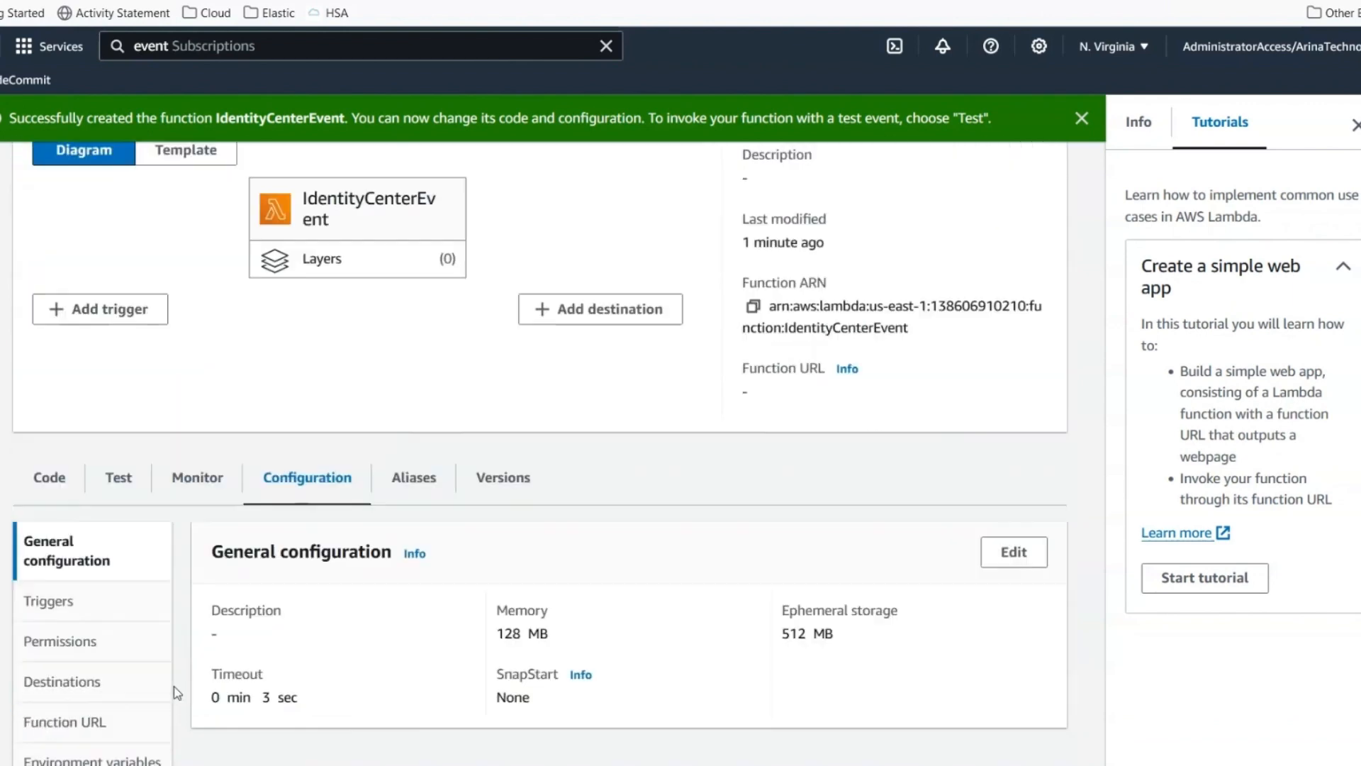
{"action": "left_click", "coordinate": [48, 601]}
{"action": "left_click", "coordinate": [623, 551]}
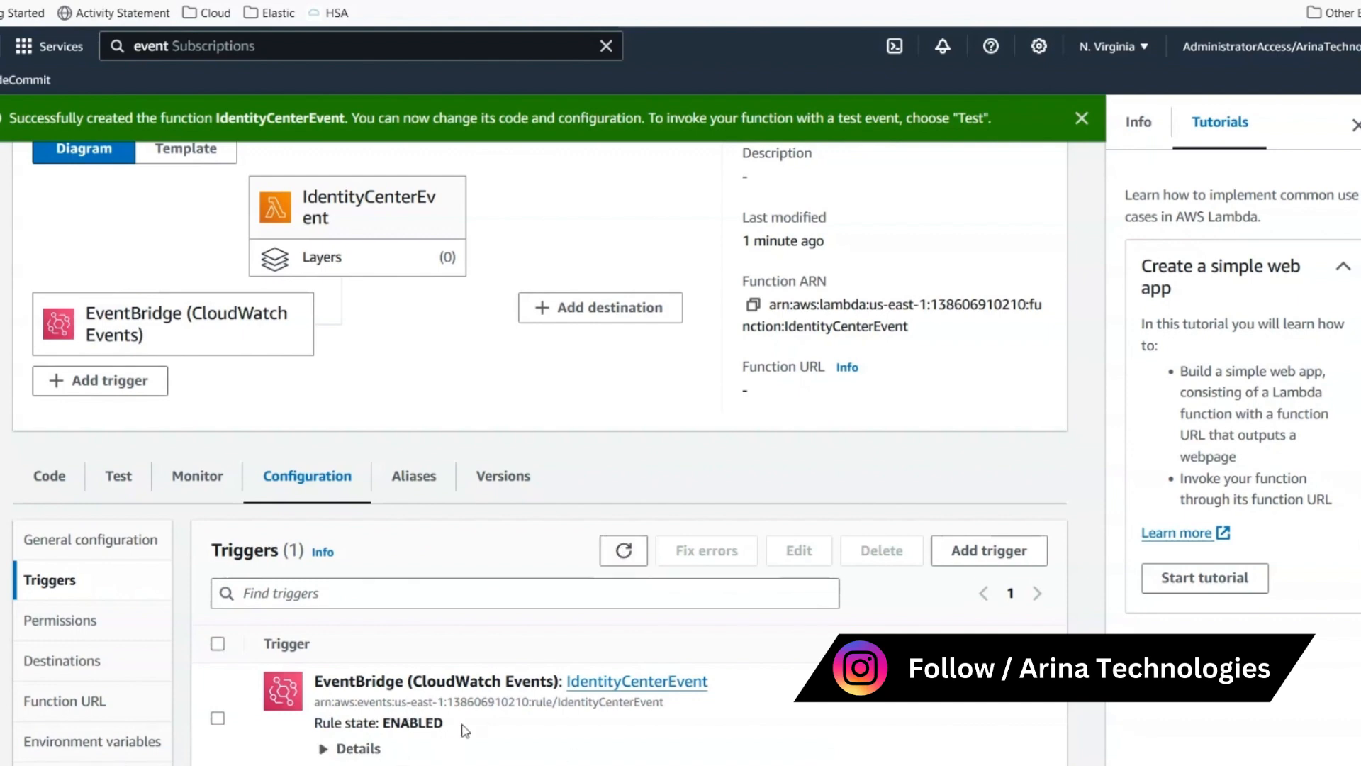
{"action": "left_click", "coordinate": [347, 748]}
{"action": "scroll", "coordinate": [457, 683], "scroll_direction": "down", "scroll_amount": 4}
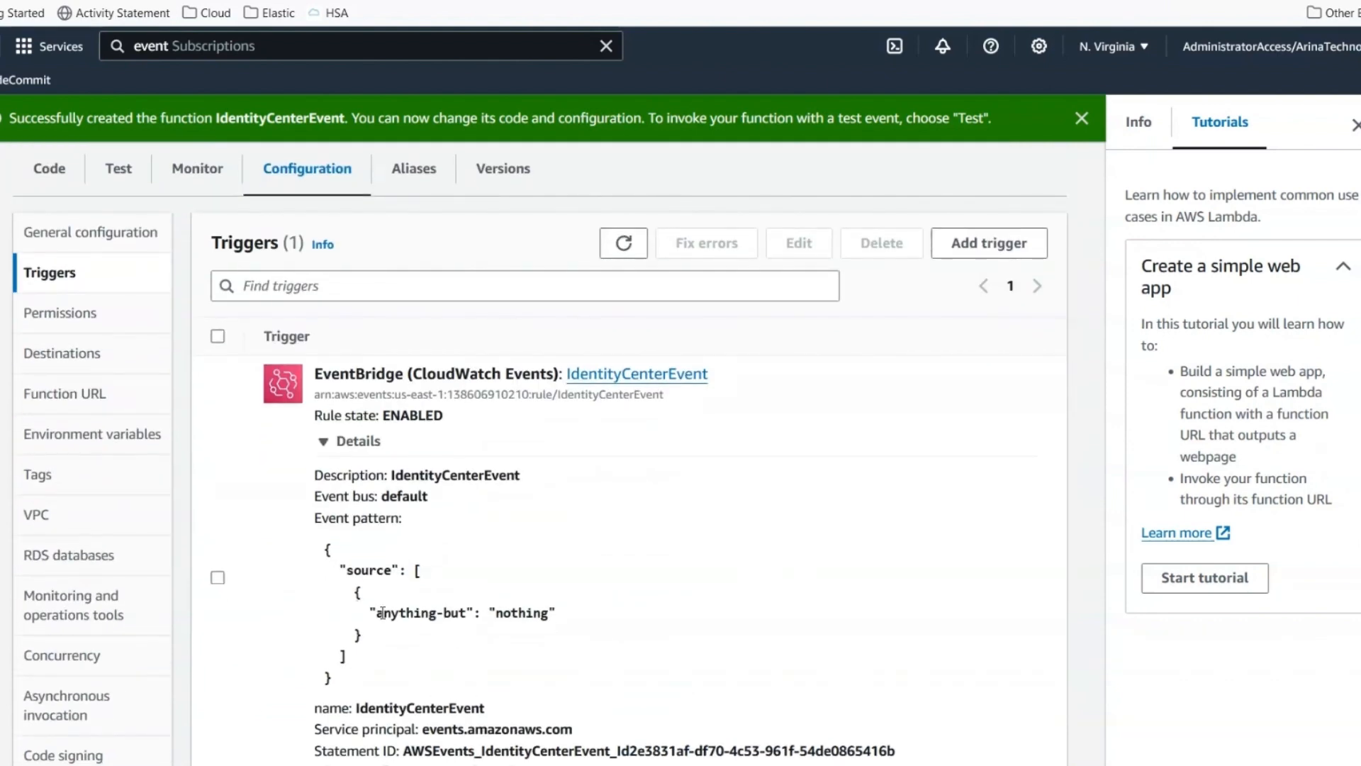
{"action": "left_click_drag", "start_coordinate": [363, 613], "coordinate": [645, 611]}
{"action": "scroll", "coordinate": [645, 611], "scroll_direction": "up", "scroll_amount": 5}
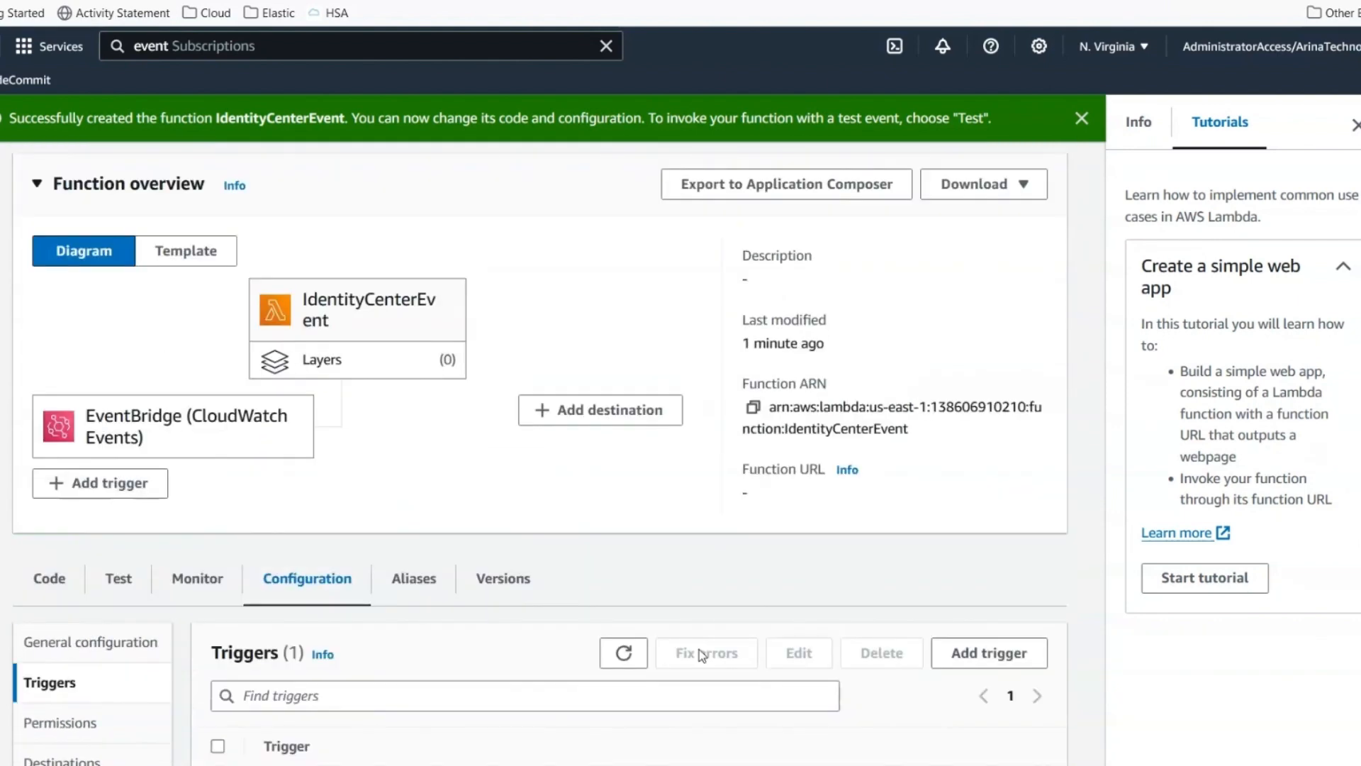
- Add print(event) as the first statement of lambda_handler in the Lambda function's code and deploy the change
{"action": "left_click", "coordinate": [53, 602]}
{"action": "scroll", "coordinate": [227, 588], "scroll_direction": "down", "scroll_amount": 2}
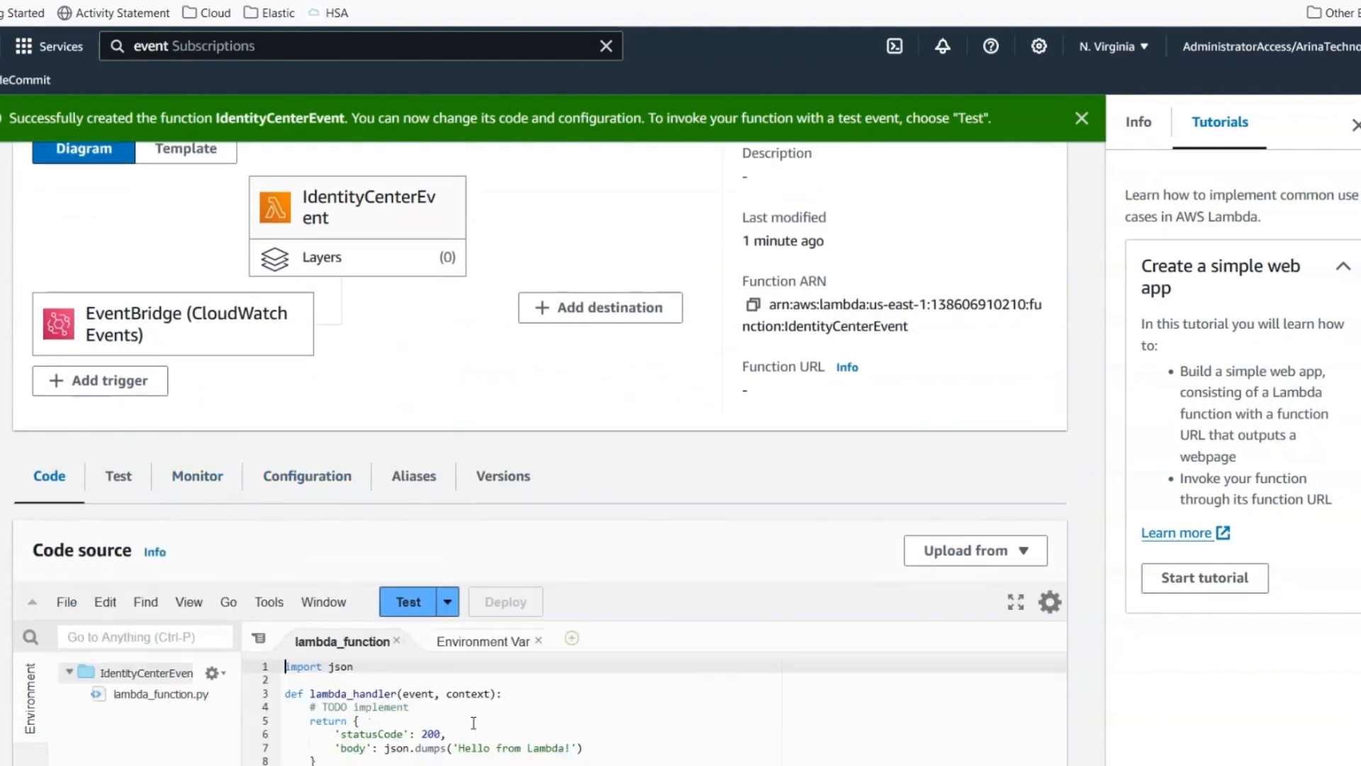
{"action": "scroll", "coordinate": [580, 720], "scroll_direction": "down", "scroll_amount": 1}
{"action": "left_click", "coordinate": [466, 619]}
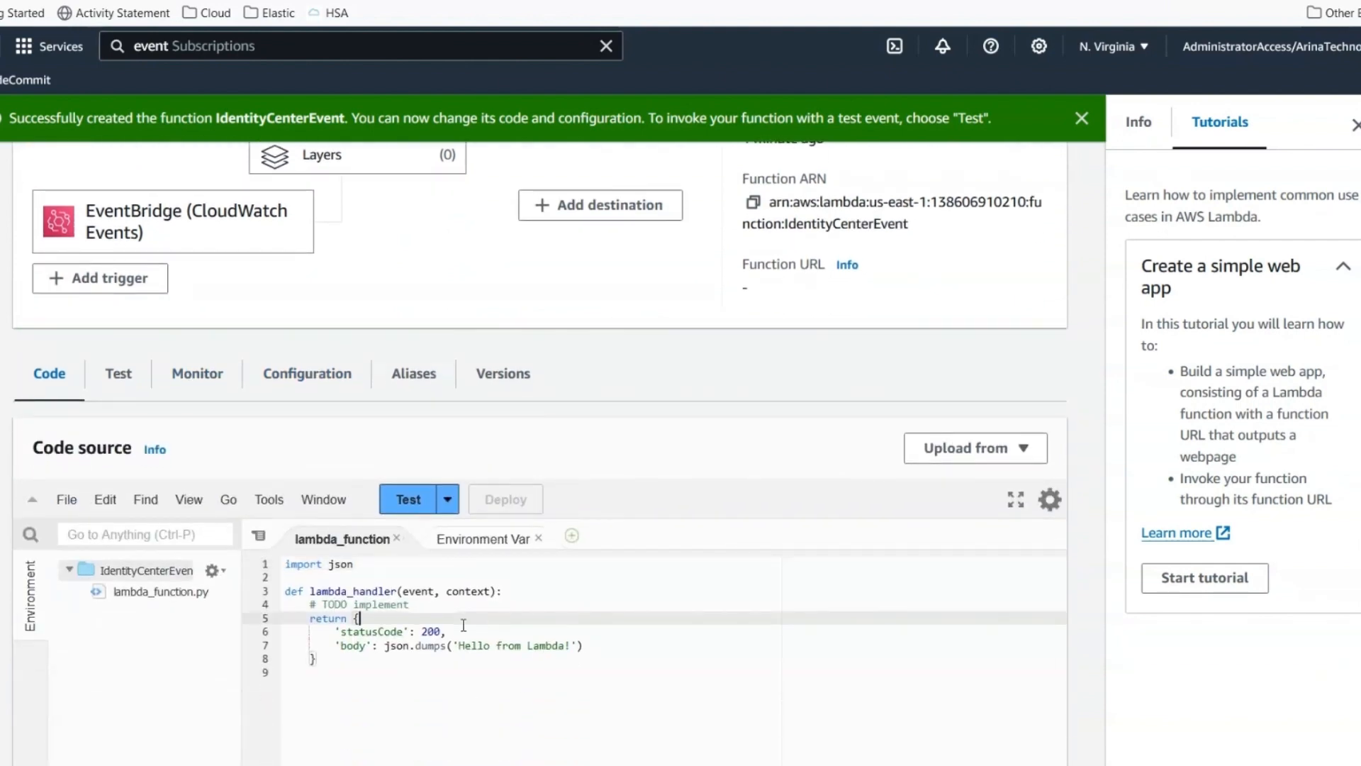
{"action": "left_click", "coordinate": [541, 592]}
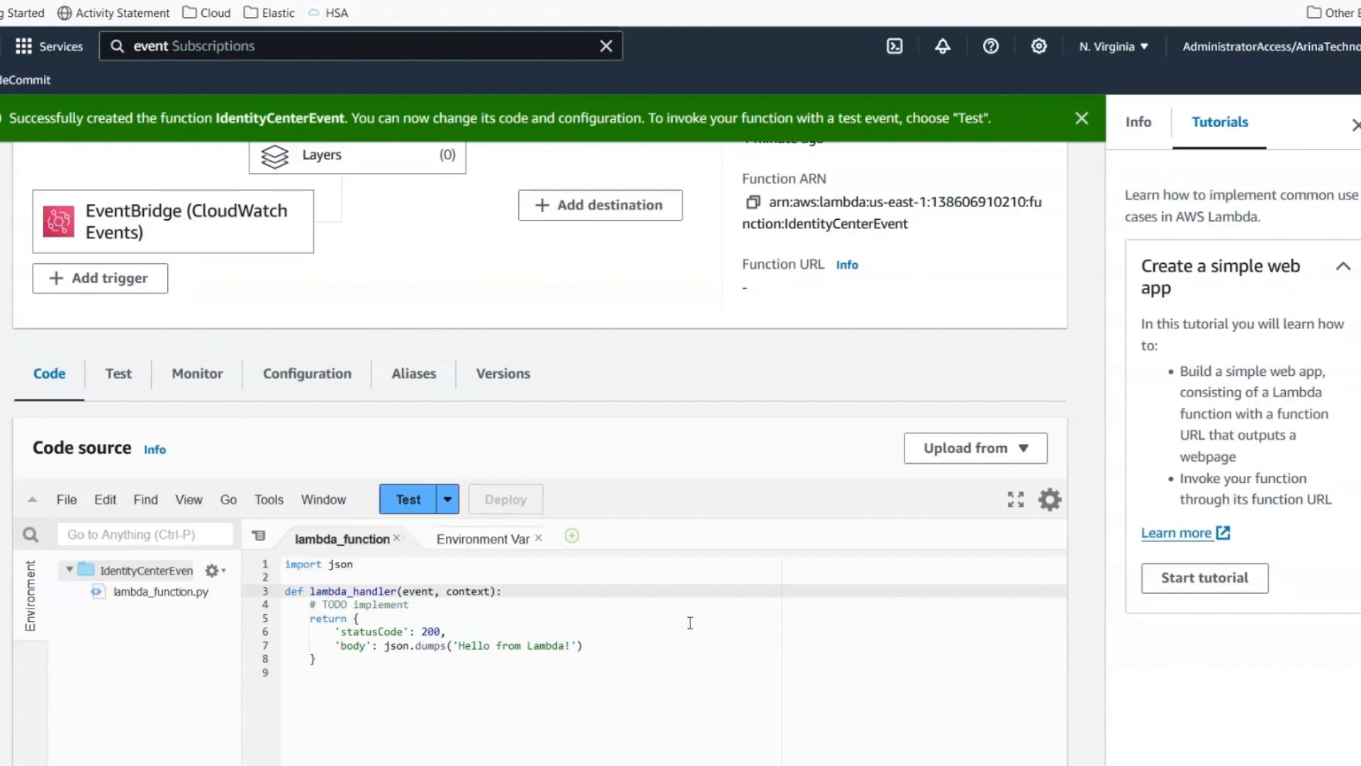
{"action": "key", "text": "Return"}
{"action": "key", "text": "Return"}
{"action": "type", "text": "print("}
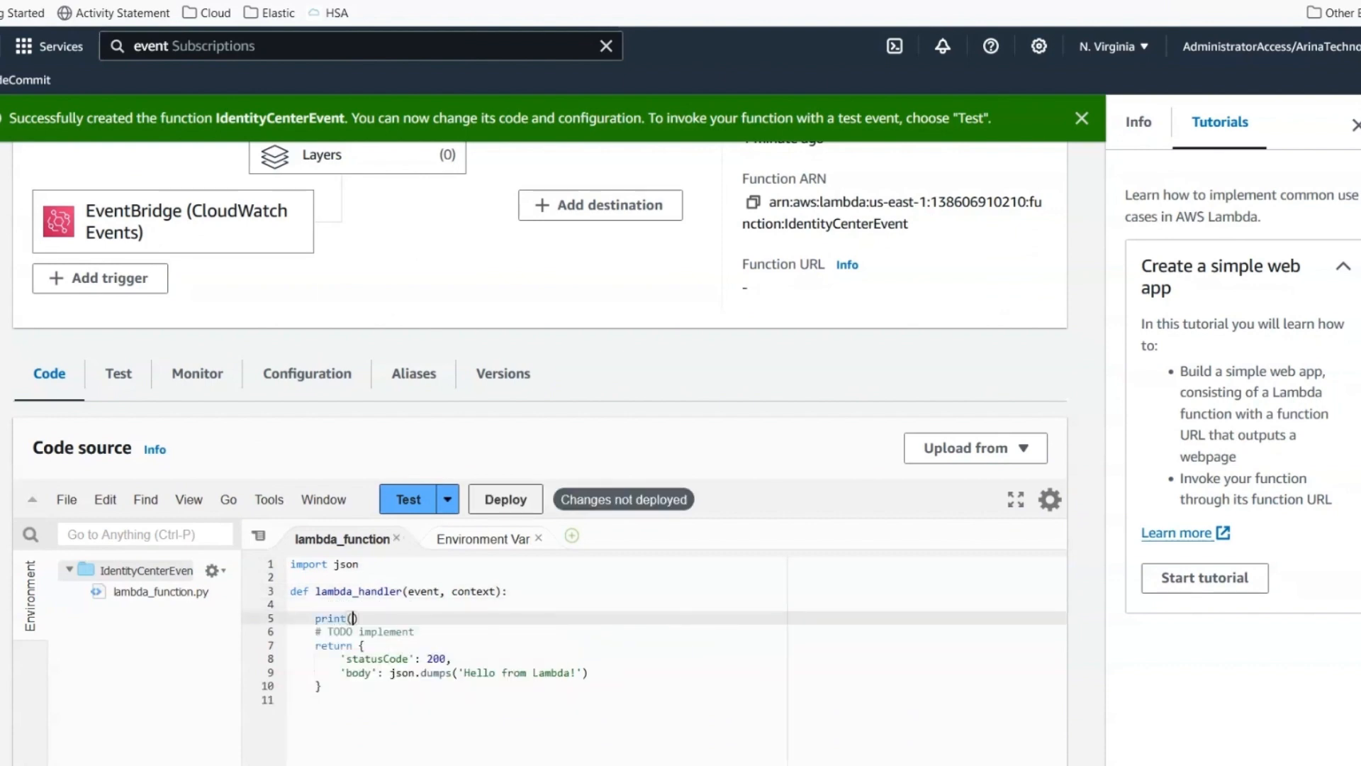
{"action": "type", "text": "event"}
{"action": "left_click", "coordinate": [494, 505]}
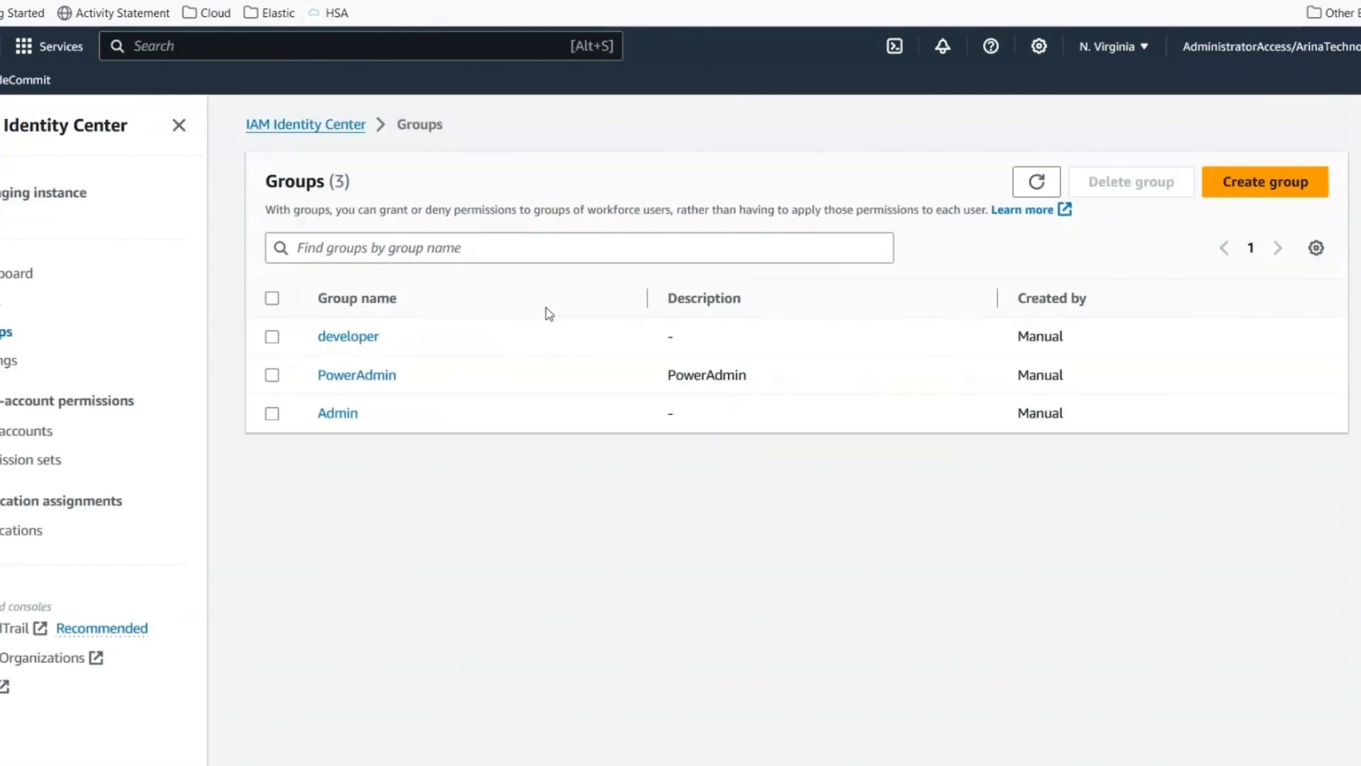
- Switch to the Groups page in IAM Identity Center and create a group named Test
{"action": "left_click", "coordinate": [1266, 185]}
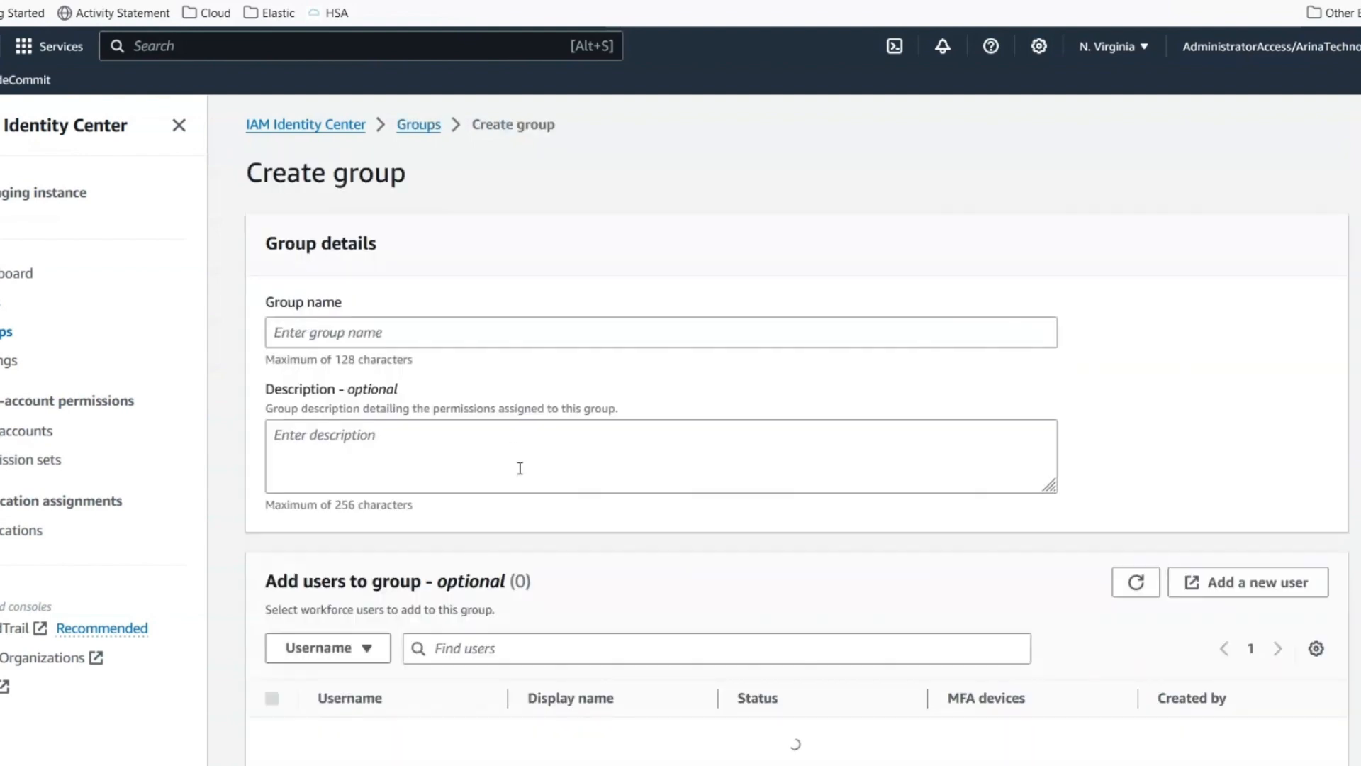
{"action": "left_click", "coordinate": [464, 331]}
{"action": "type", "text": "Test"}
{"action": "scroll", "coordinate": [674, 613], "scroll_direction": "down", "scroll_amount": 3}
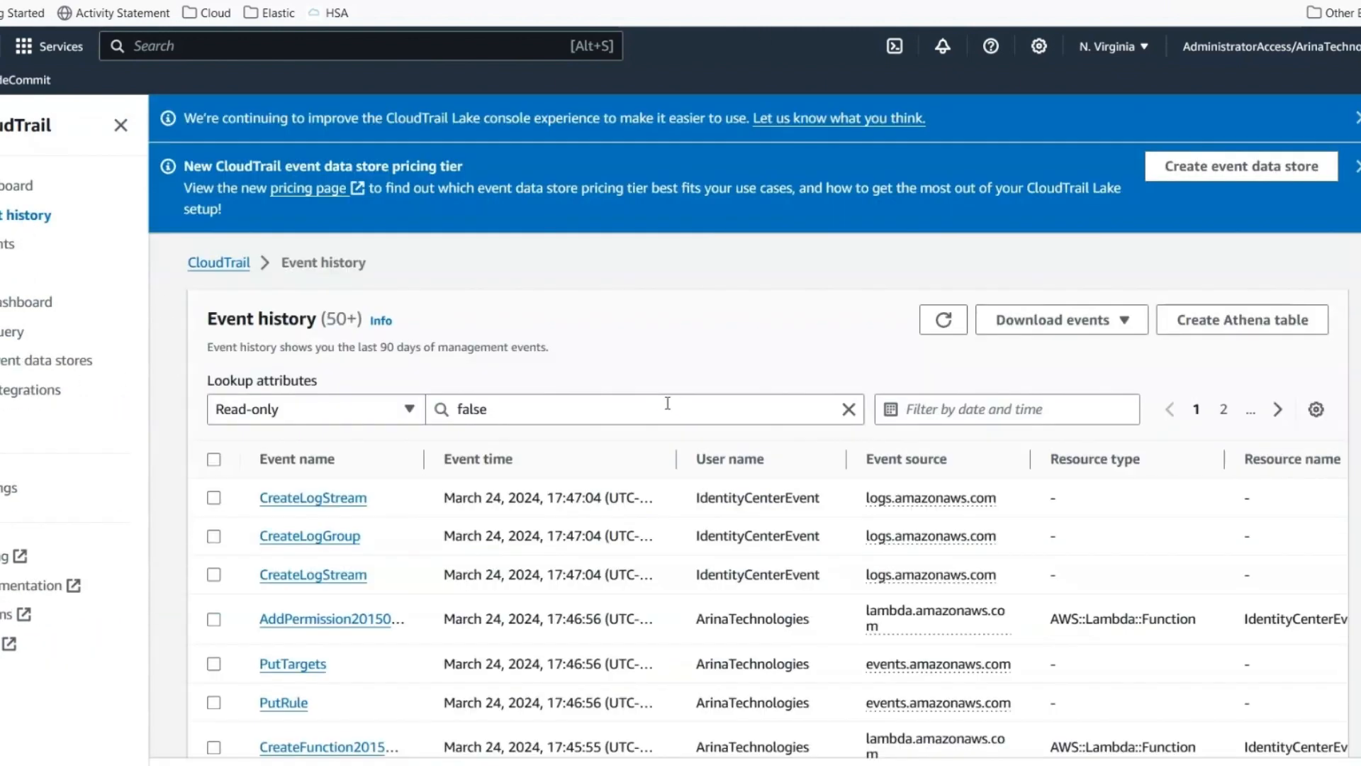
- Refresh the CloudTrail event history and filter it by the event source sso.amazonaws.com
{"action": "left_click", "coordinate": [947, 322]}
{"action": "scroll", "coordinate": [647, 624], "scroll_direction": "down", "scroll_amount": 3}
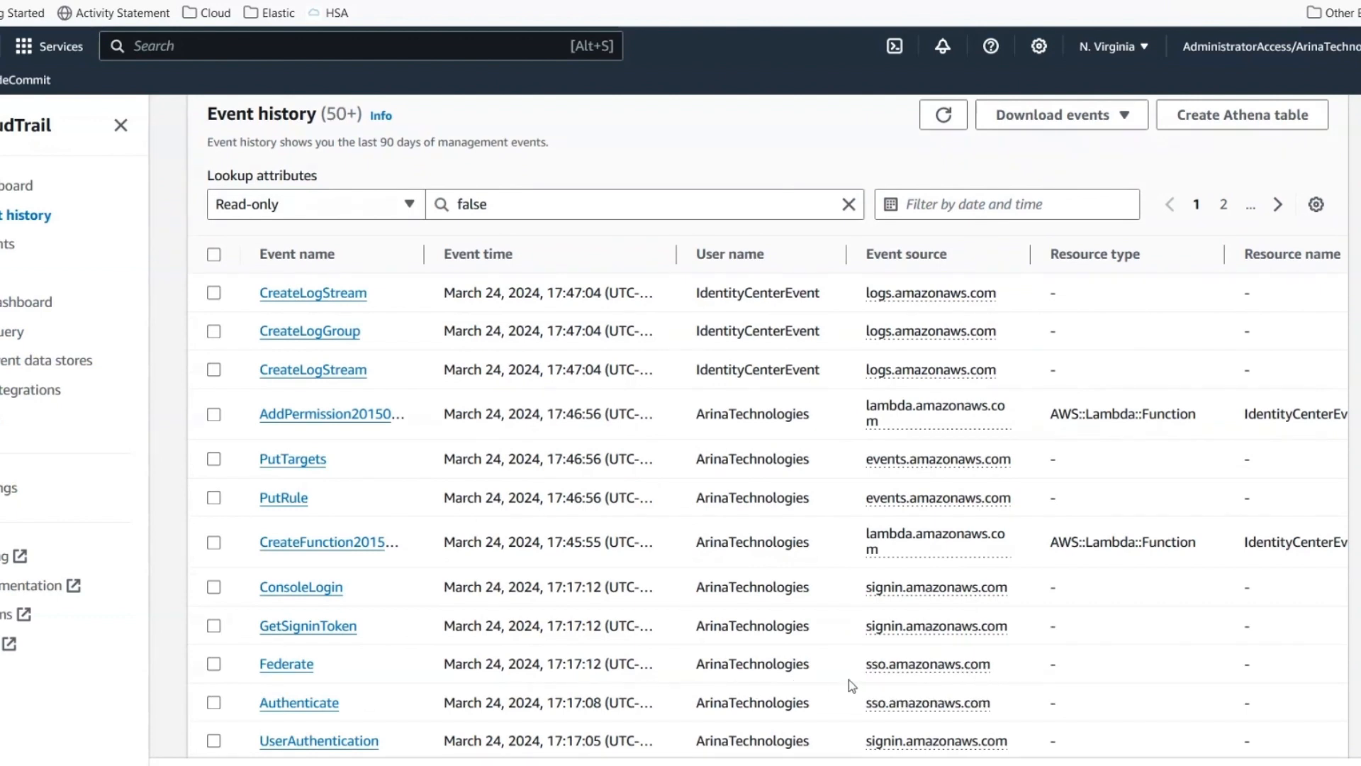
{"action": "scroll", "coordinate": [325, 670], "scroll_direction": "down", "scroll_amount": 2}
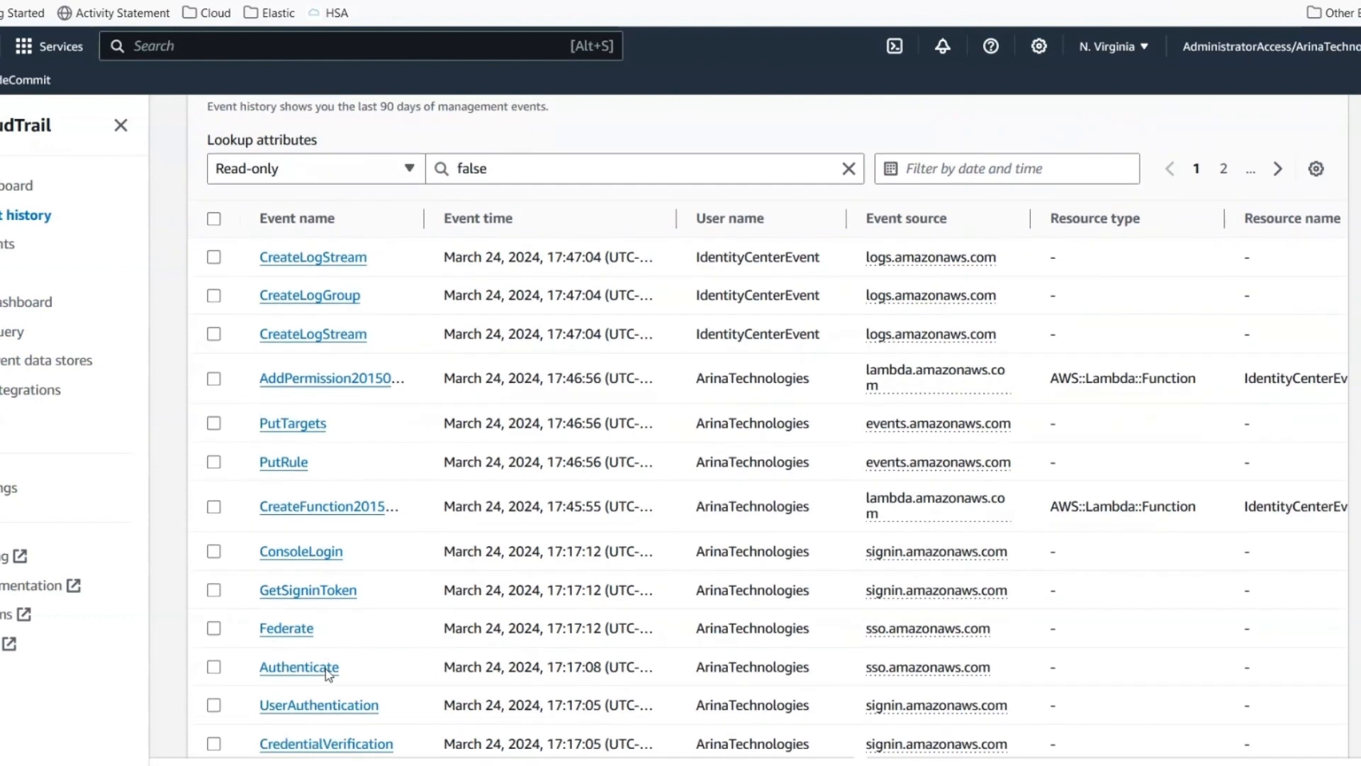
{"action": "scroll", "coordinate": [327, 329], "scroll_direction": "up", "scroll_amount": 3}
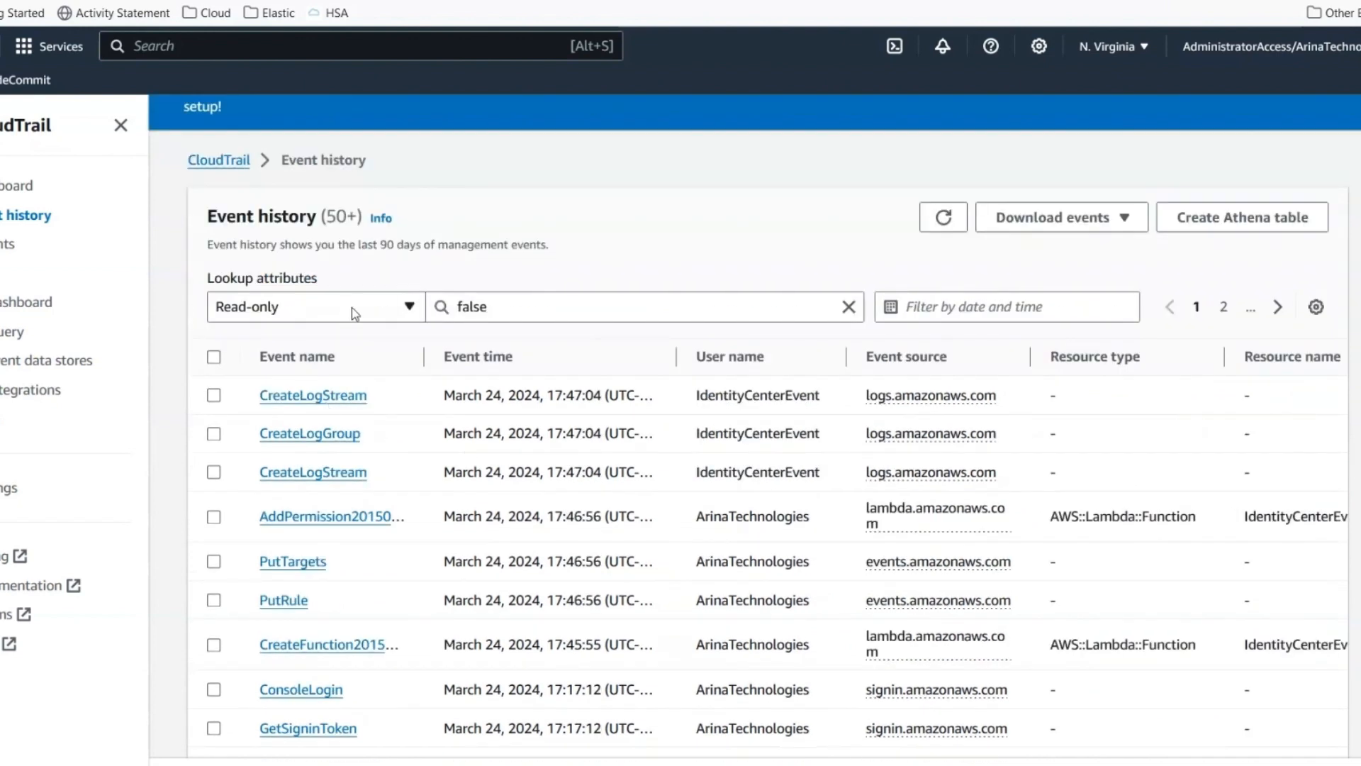
{"action": "left_click", "coordinate": [360, 317]}
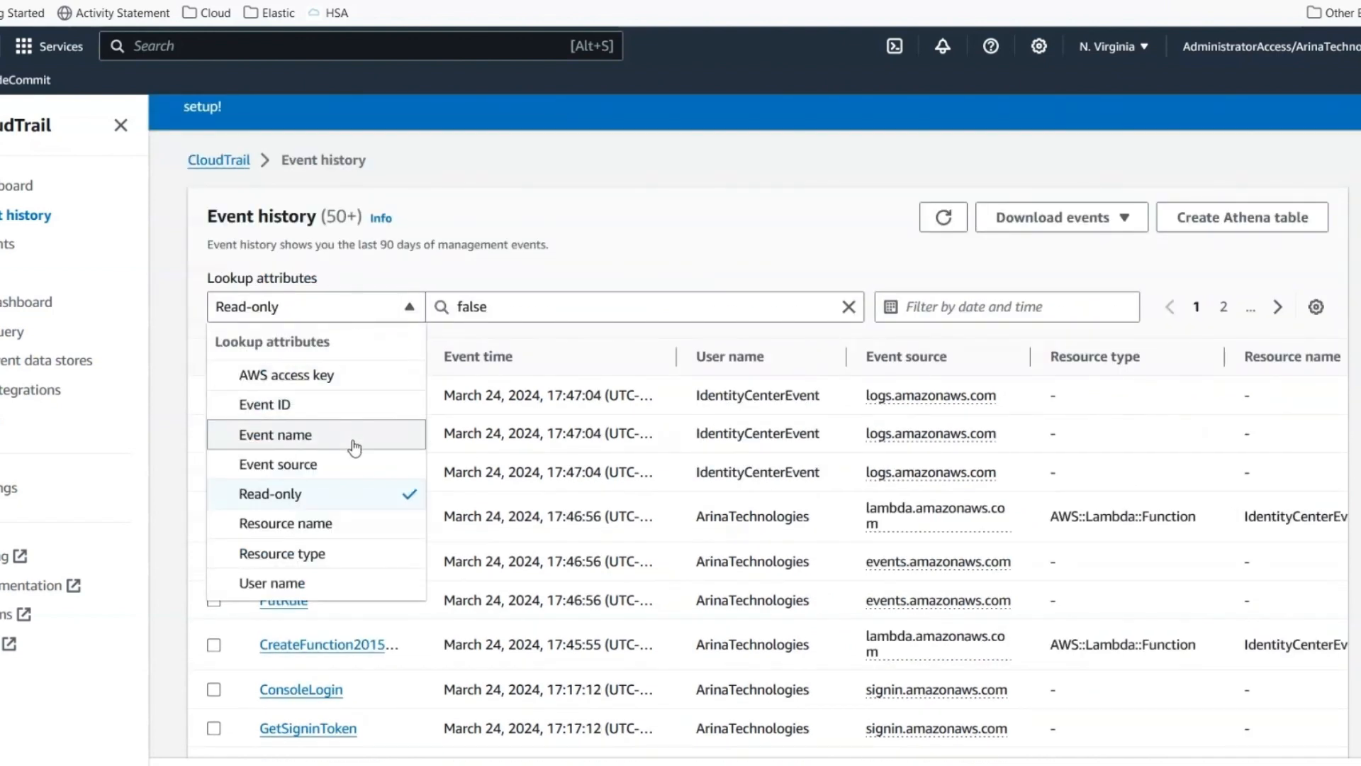
{"action": "left_click", "coordinate": [327, 466]}
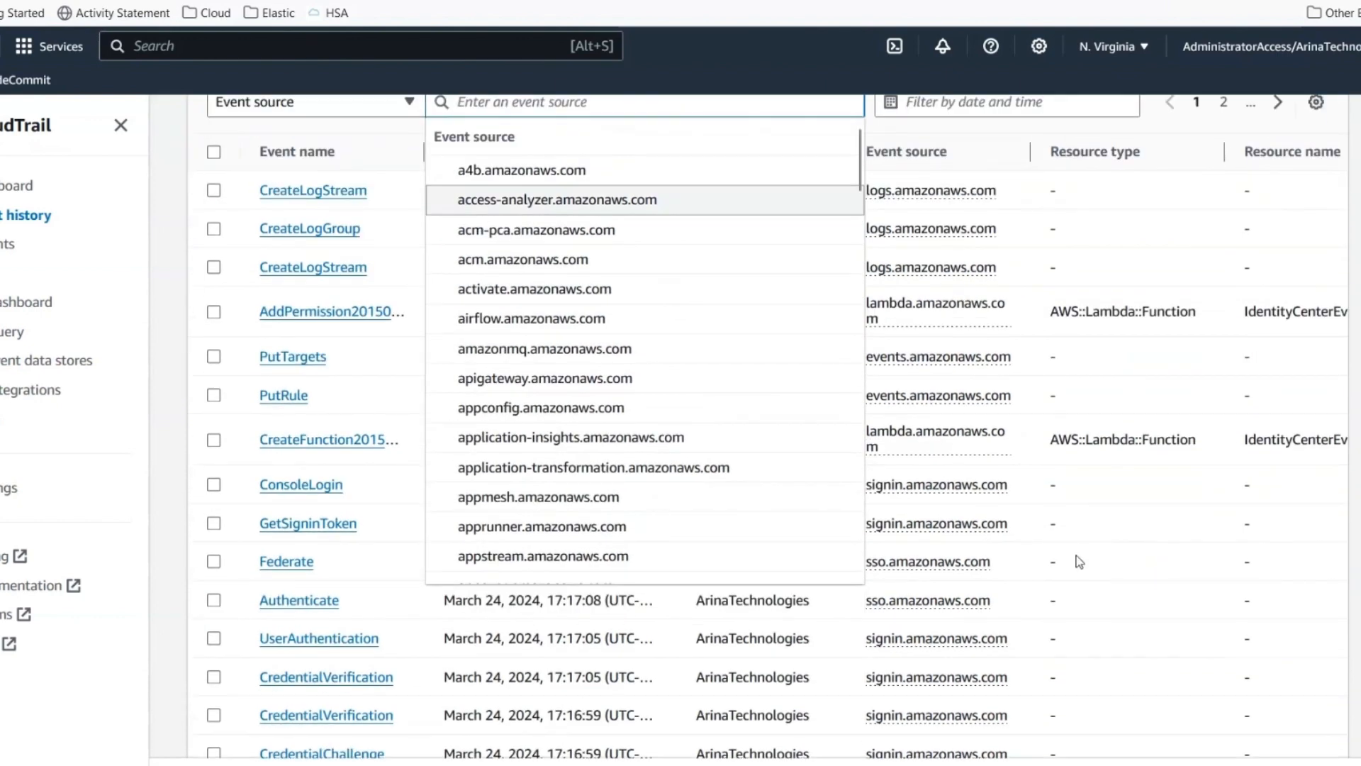
{"action": "scroll", "coordinate": [1075, 559], "scroll_direction": "down", "scroll_amount": 7}
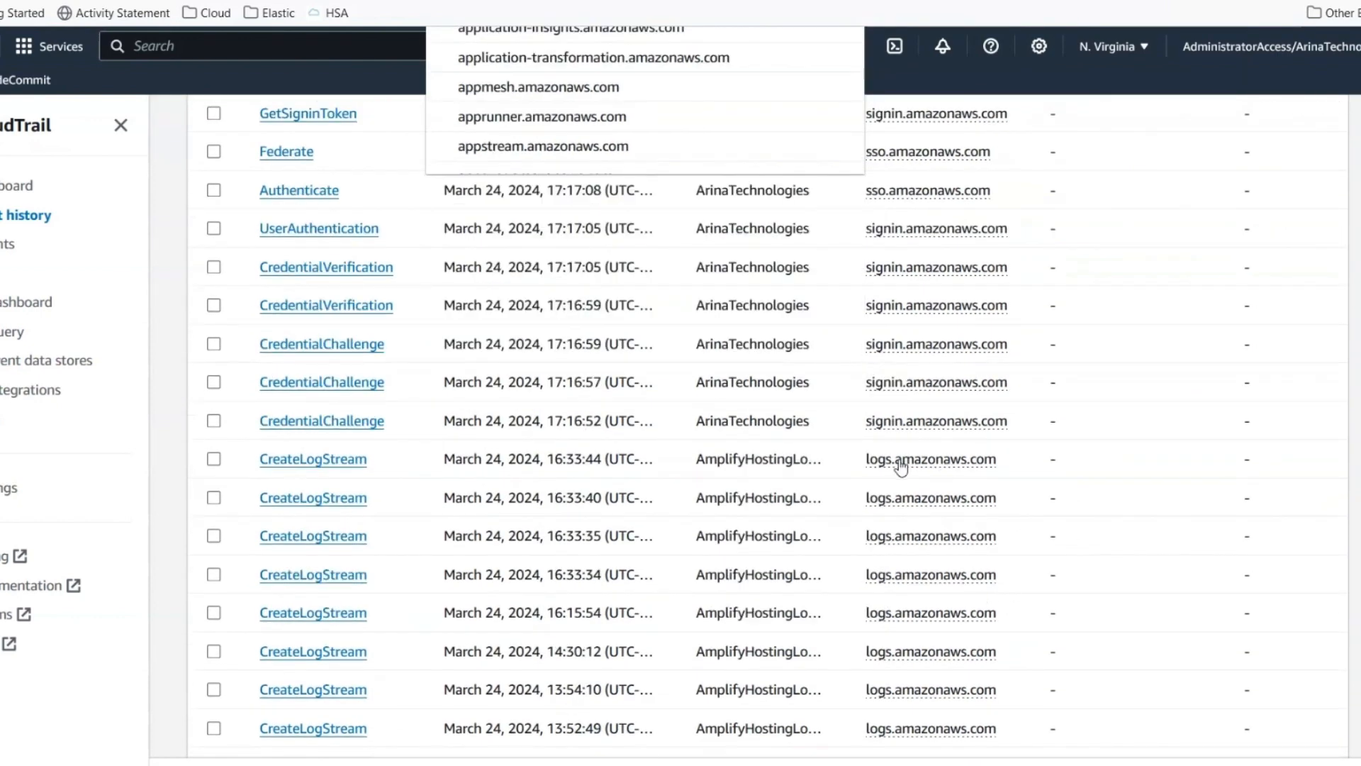
{"action": "scroll", "coordinate": [902, 468], "scroll_direction": "up", "scroll_amount": 2}
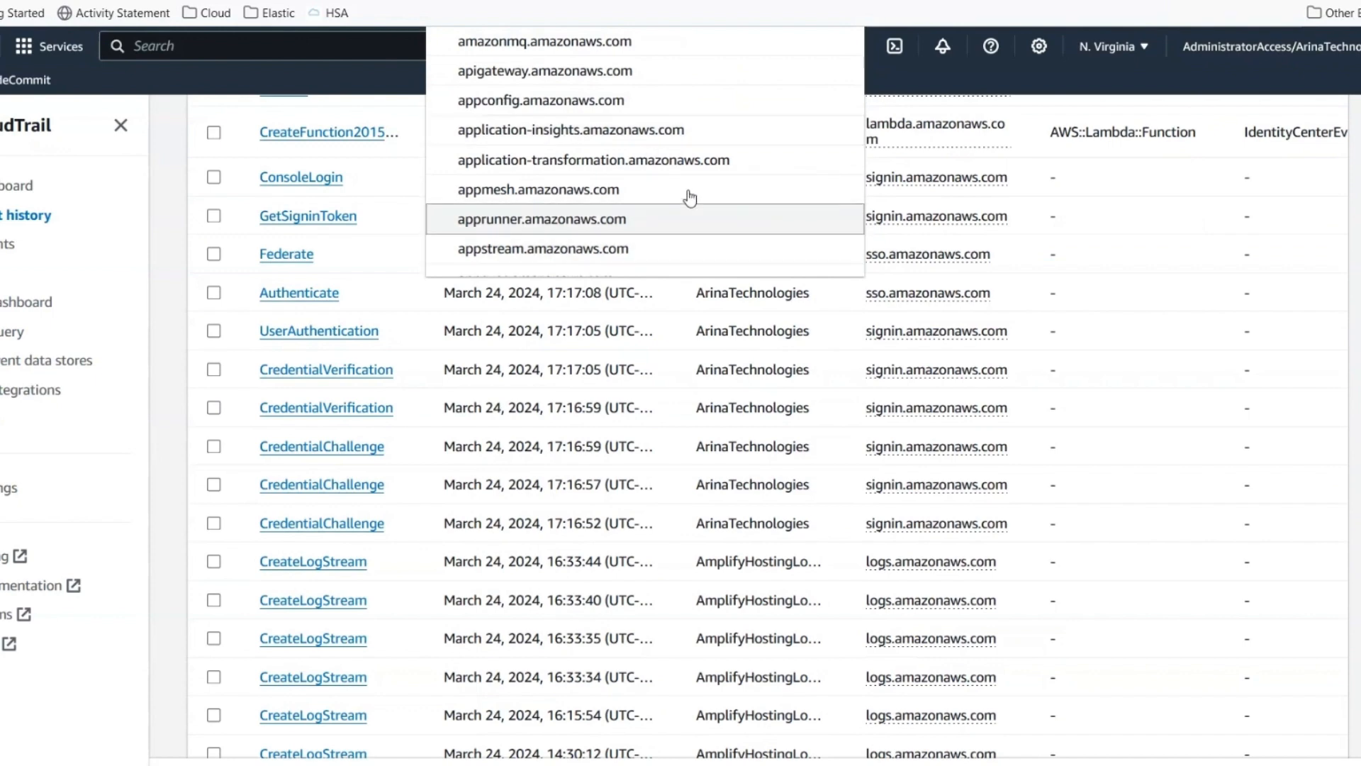
{"action": "type", "text": "sso"}
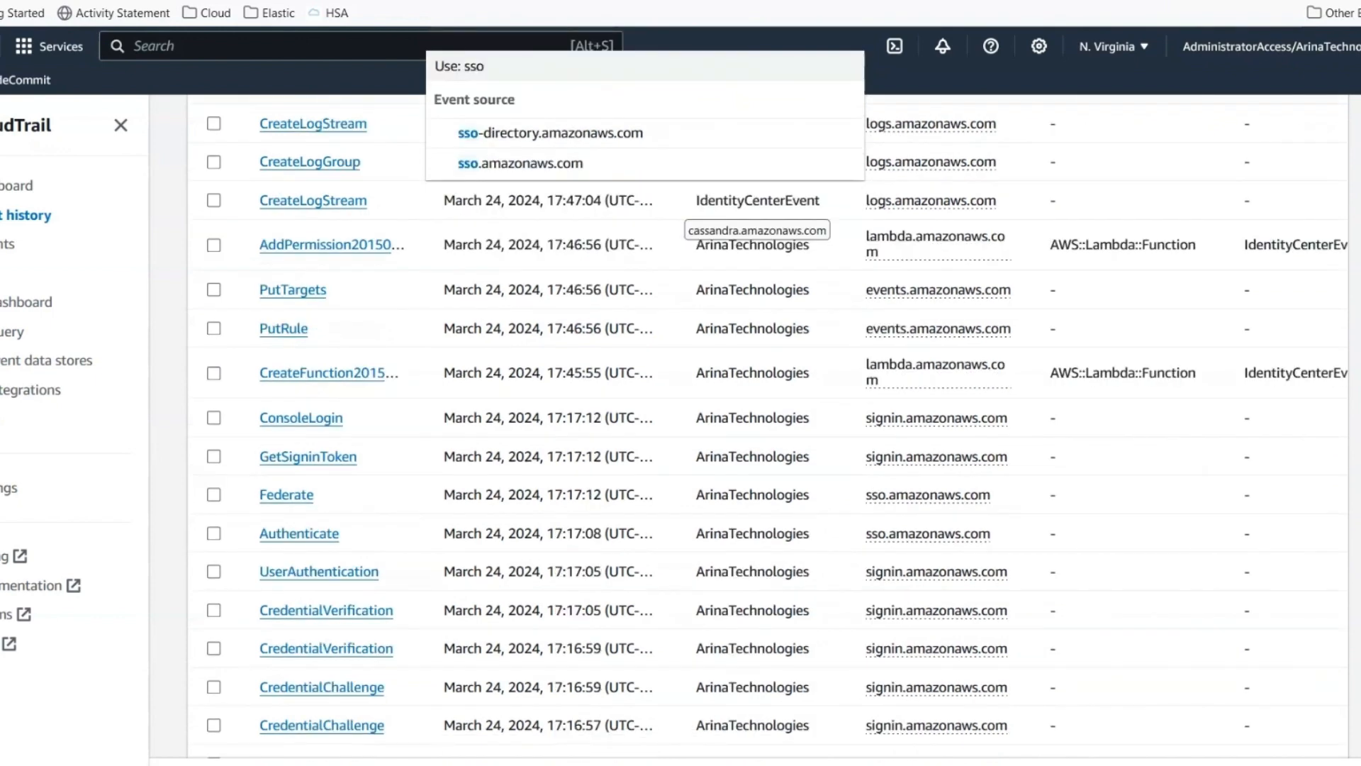
{"action": "left_click", "coordinate": [581, 165]}
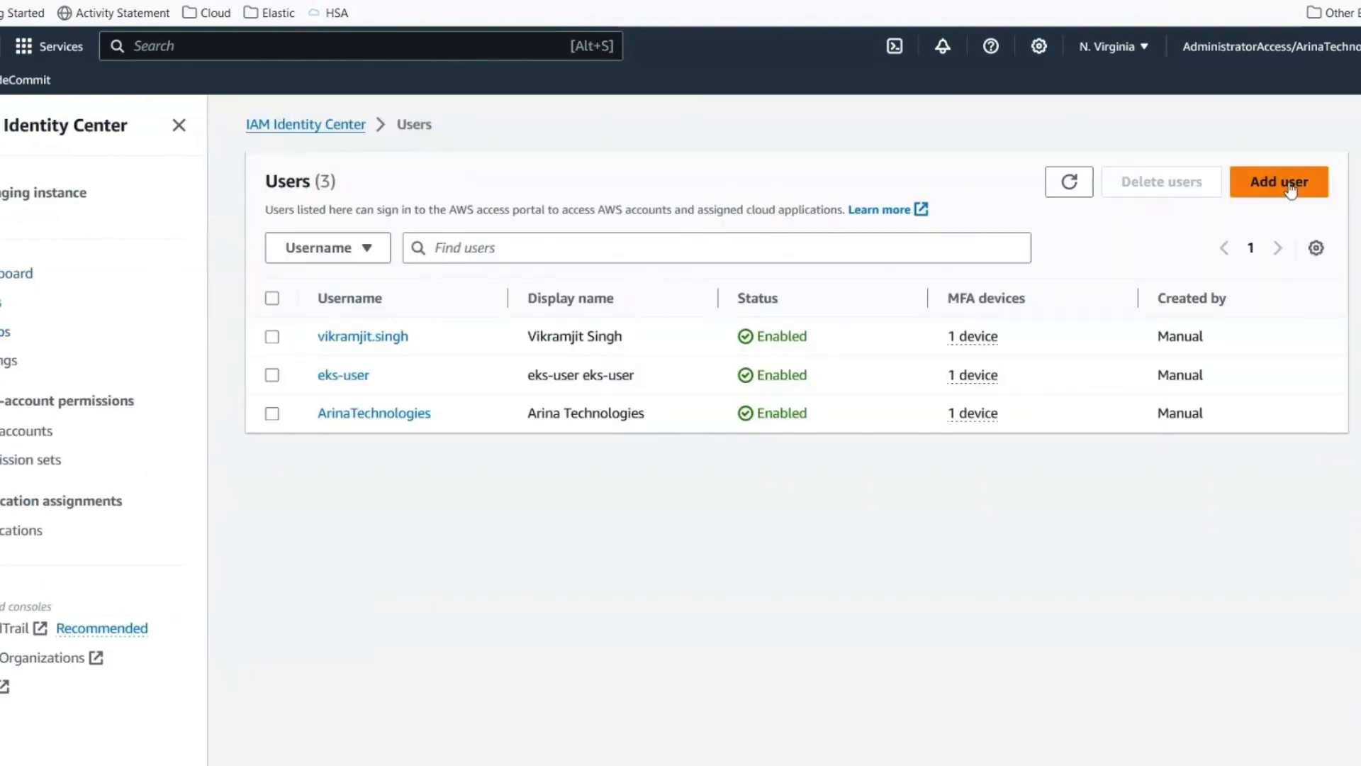
- Try to add an IAM Identity Center user with only the username TestUser, and refresh the CloudTrail event history
{"action": "left_click", "coordinate": [1260, 186]}
{"action": "left_click", "coordinate": [705, 344]}
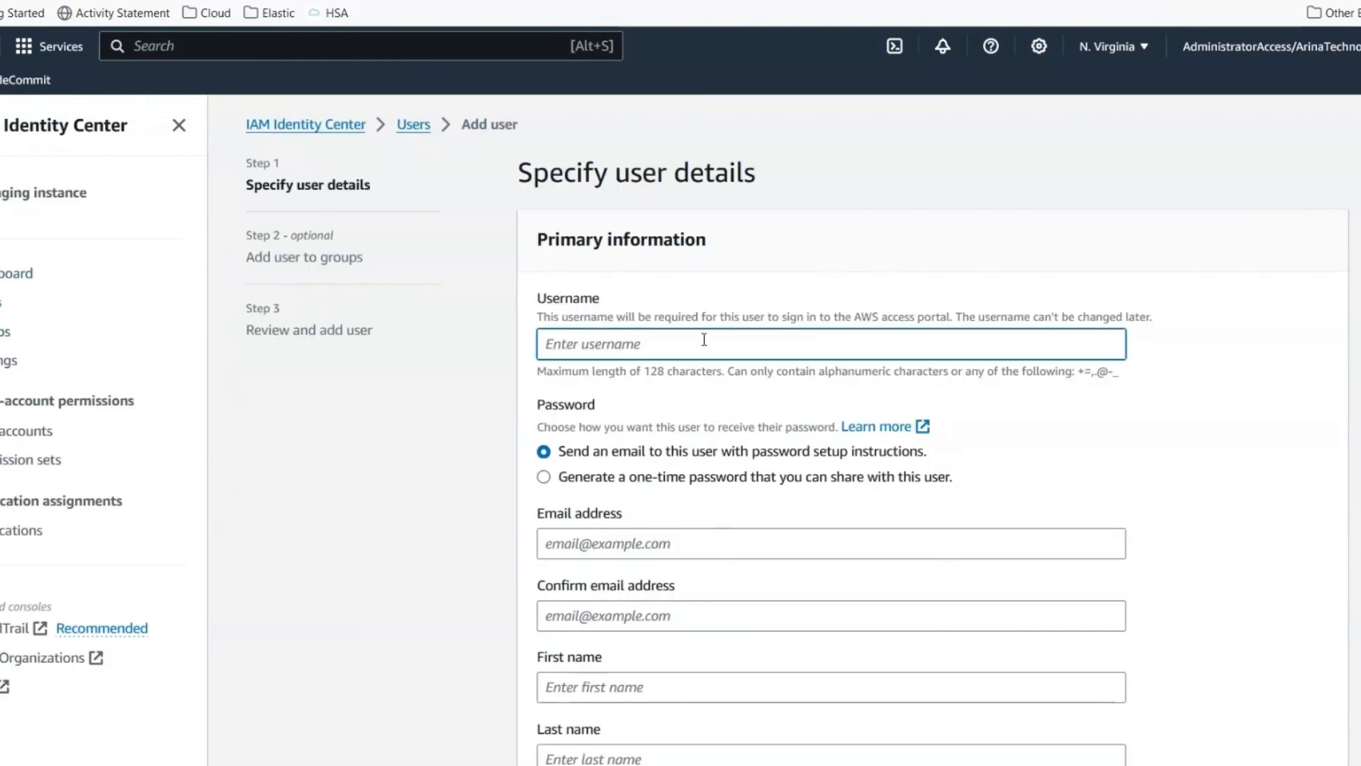
{"action": "type", "text": "TestUser"}
{"action": "scroll", "coordinate": [842, 547], "scroll_direction": "down", "scroll_amount": 4}
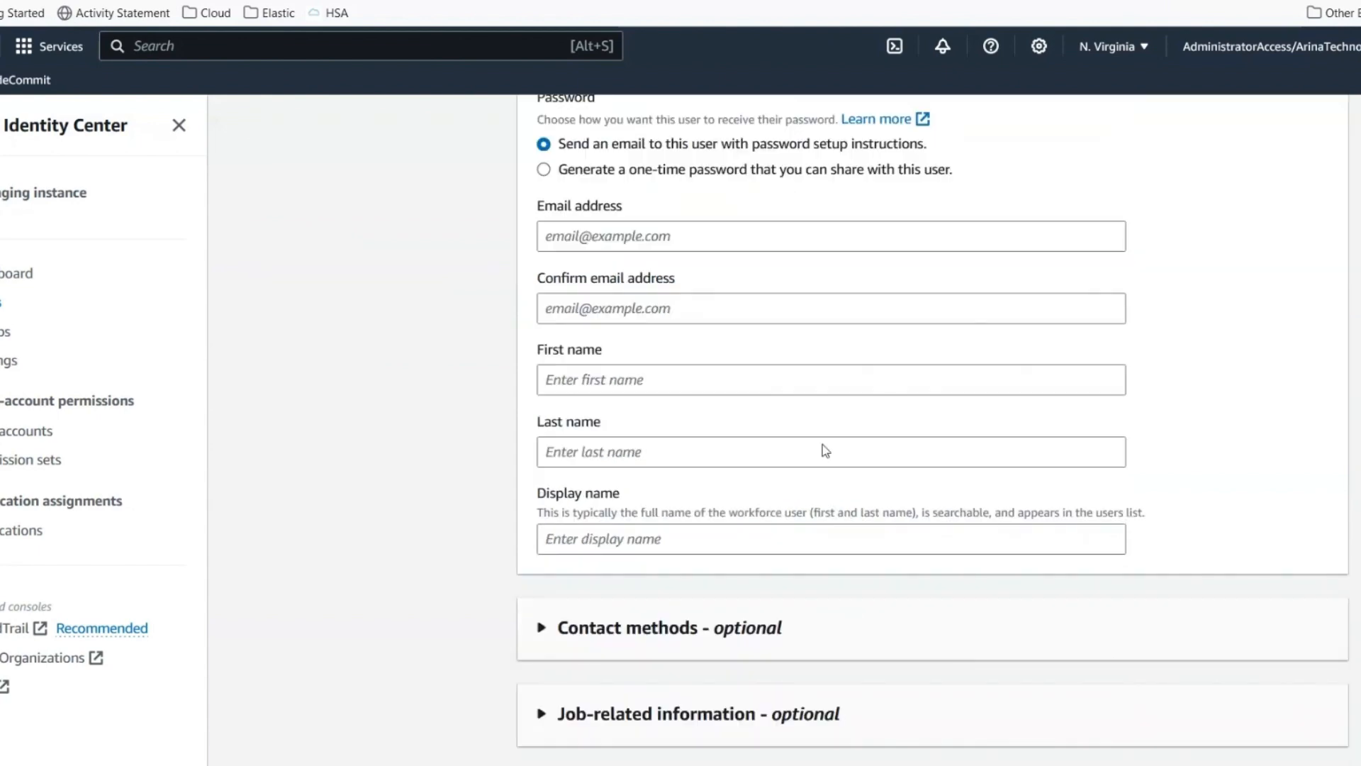
{"action": "scroll", "coordinate": [1142, 644], "scroll_direction": "down", "scroll_amount": 2}
{"action": "left_click", "coordinate": [1284, 735]}
{"action": "scroll", "coordinate": [1057, 482], "scroll_direction": "up", "scroll_amount": 2}
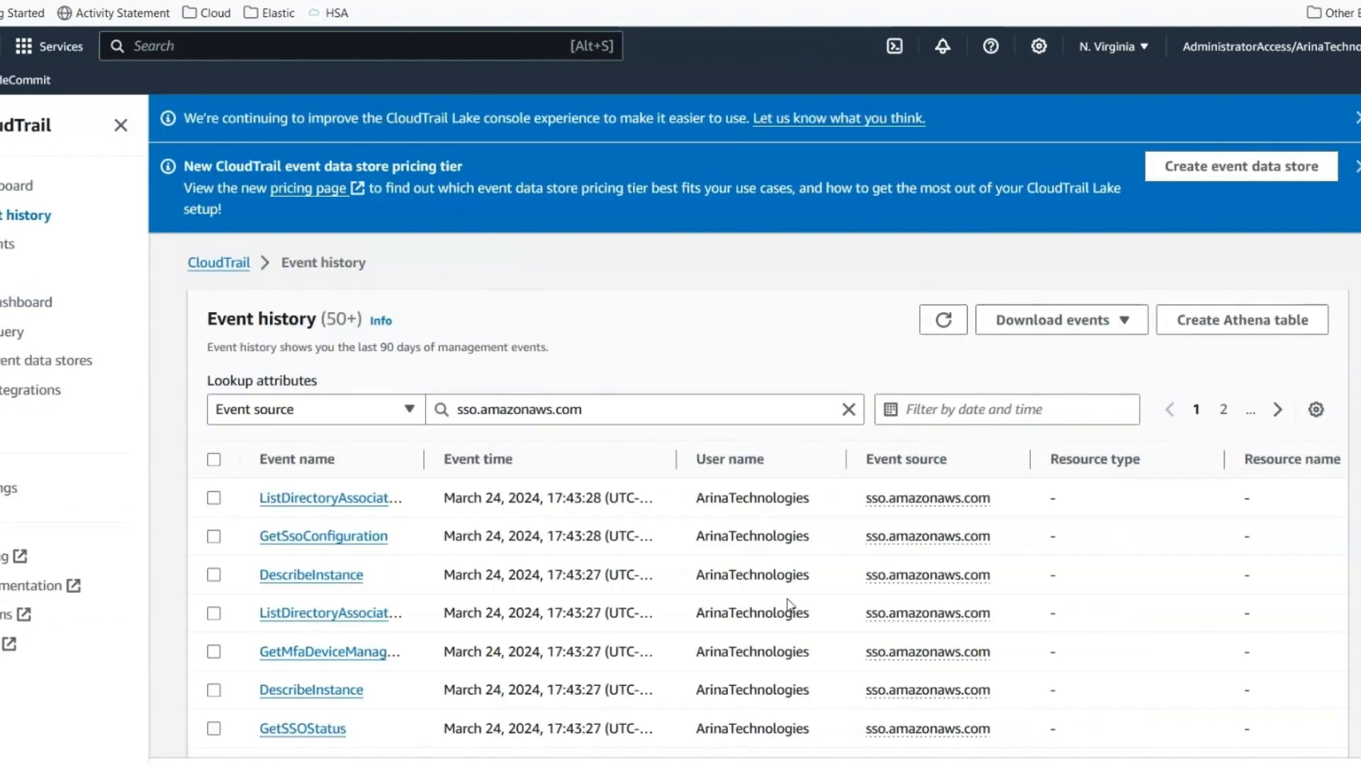
{"action": "left_click", "coordinate": [944, 323]}
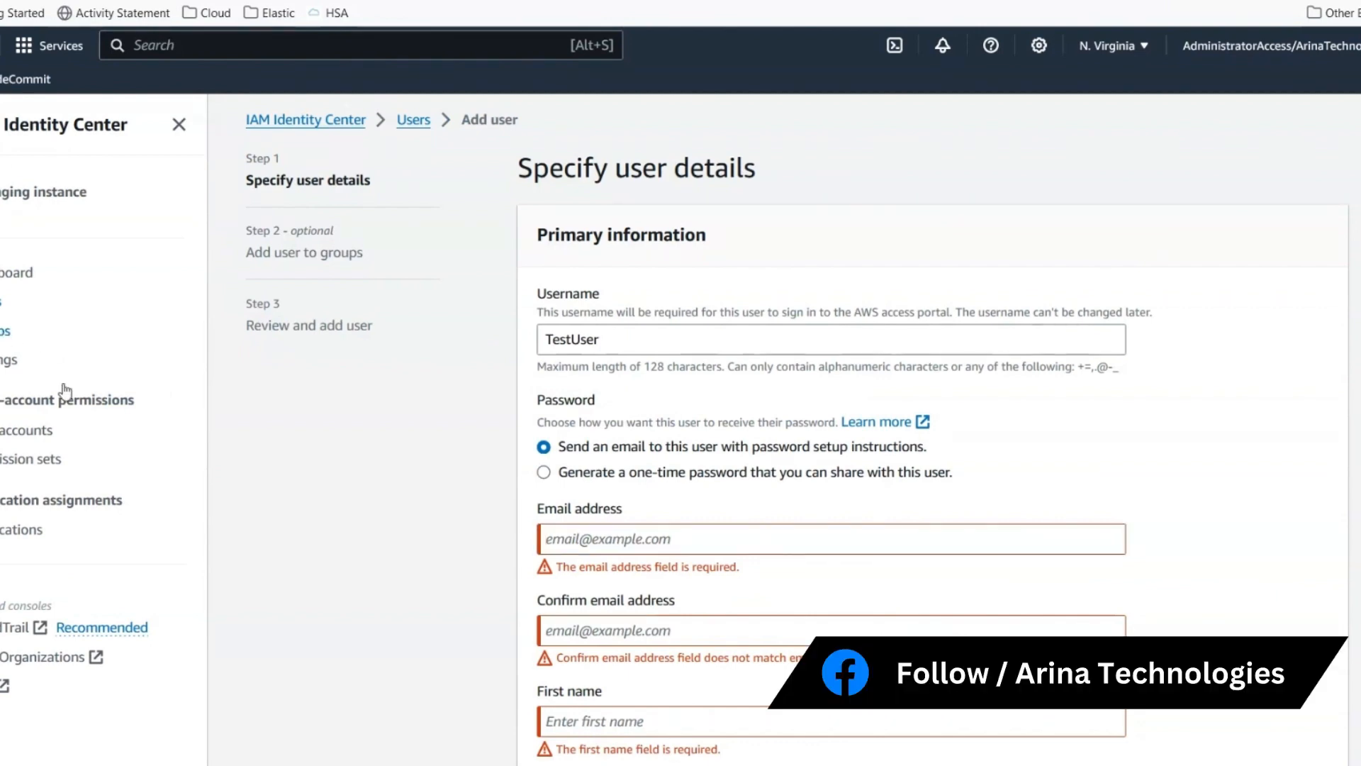
- Add the existing user ArinaTechnologies to the Test group in IAM Identity Center
{"action": "left_click", "coordinate": [4, 335]}
{"action": "left_click", "coordinate": [335, 416]}
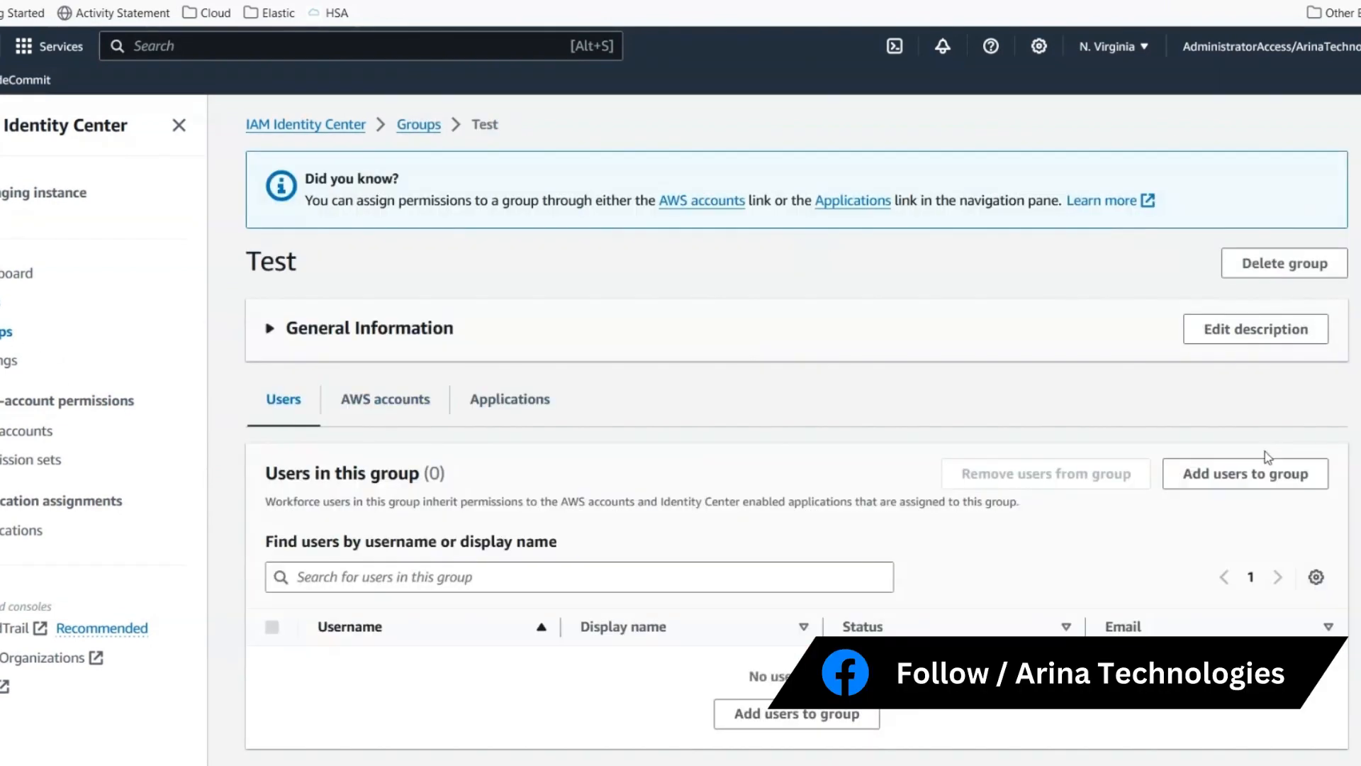
{"action": "left_click", "coordinate": [1246, 471]}
{"action": "left_click", "coordinate": [272, 480]}
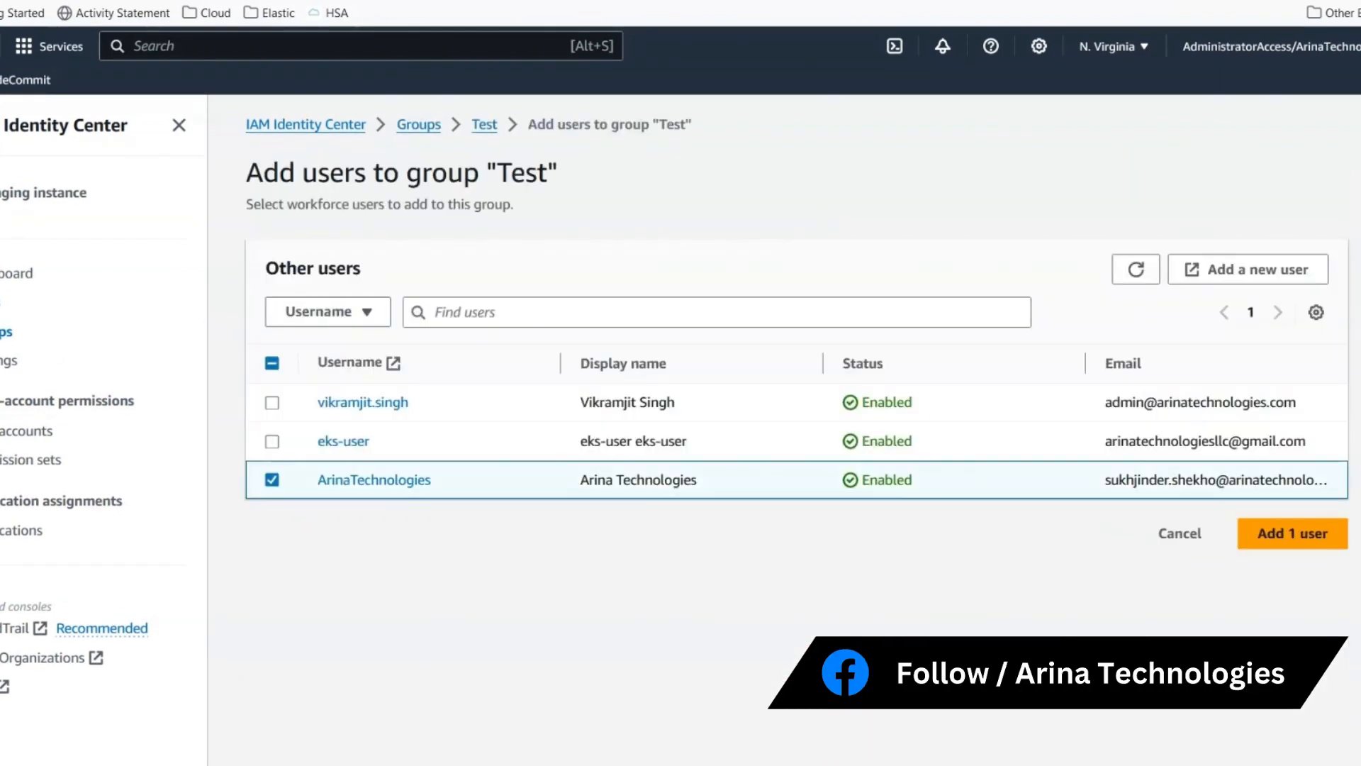
{"action": "left_click", "coordinate": [1333, 543]}
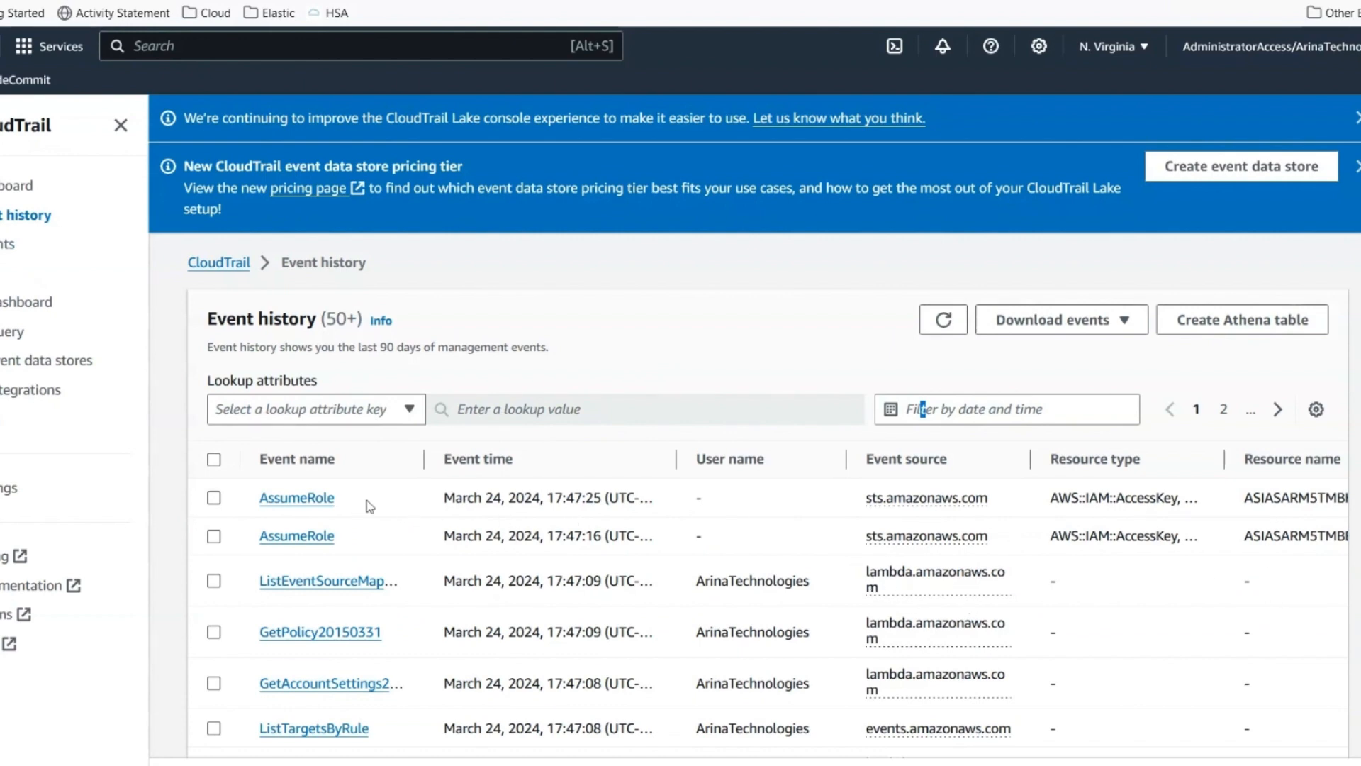
- Open the most recent AssumeRole event in CloudTrail and examine its referenced resources and event record
{"action": "left_click", "coordinate": [312, 500]}
{"action": "scroll", "coordinate": [568, 599], "scroll_direction": "down", "scroll_amount": 5}
{"action": "scroll", "coordinate": [624, 599], "scroll_direction": "down", "scroll_amount": 5}
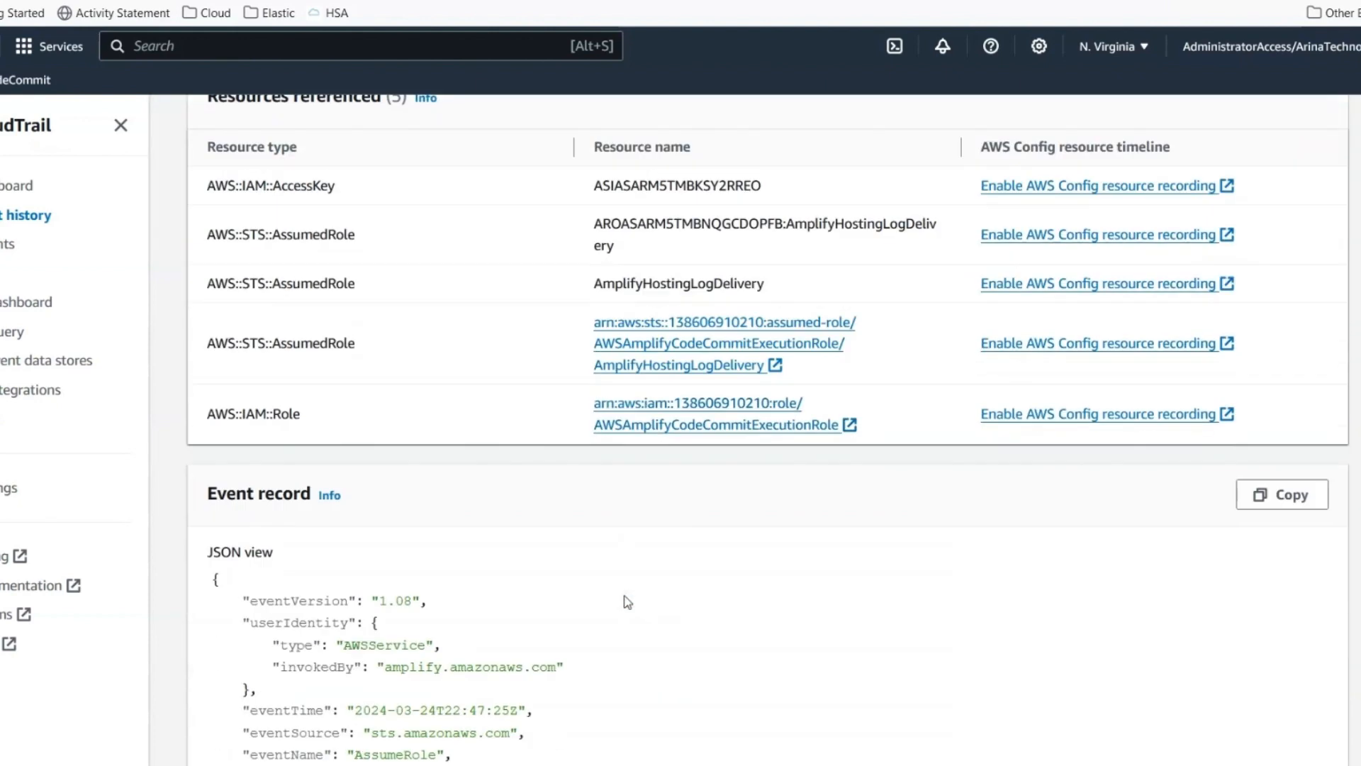
{"action": "scroll", "coordinate": [195, 351], "scroll_direction": "up", "scroll_amount": 4}
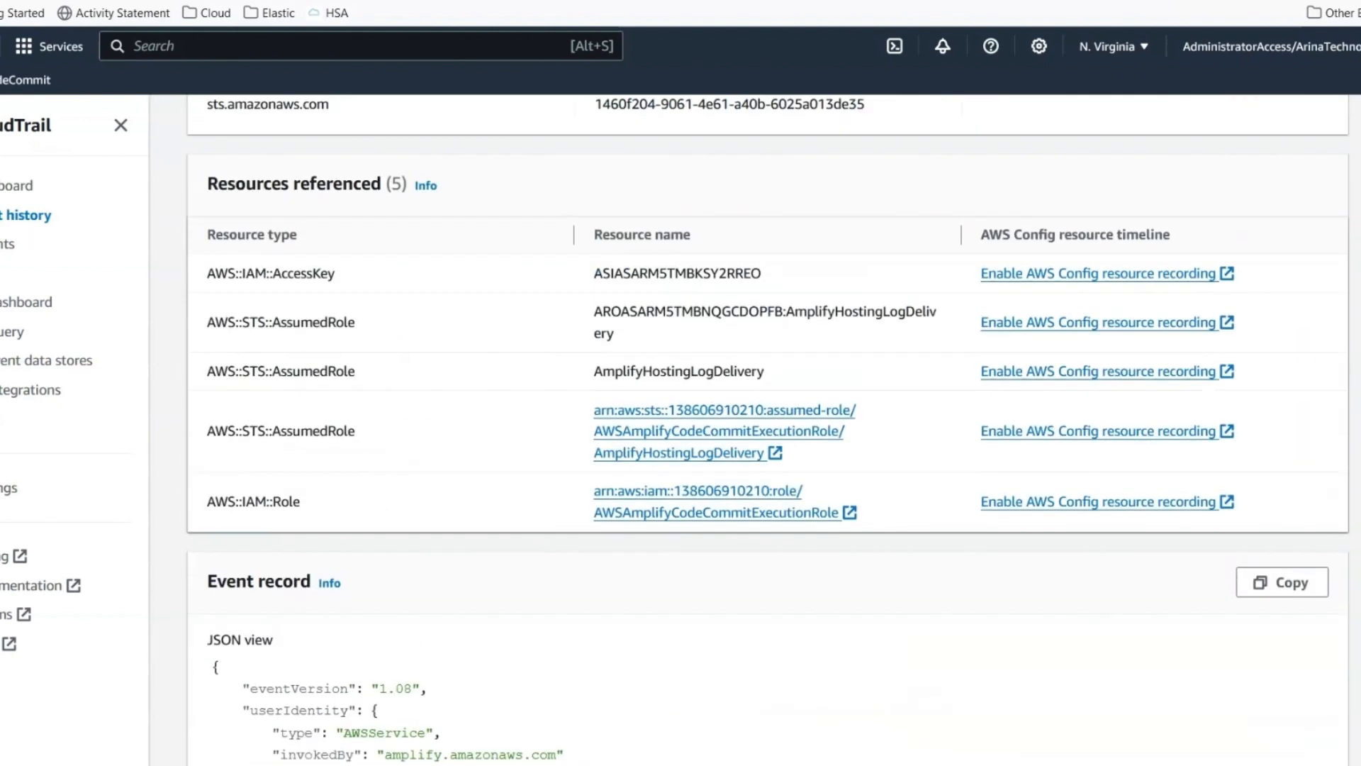
- Return to the unfiltered CloudTrail event history, refresh it, and look through the recent DescribeGroup events
{"action": "left_click", "coordinate": [14, 216]}
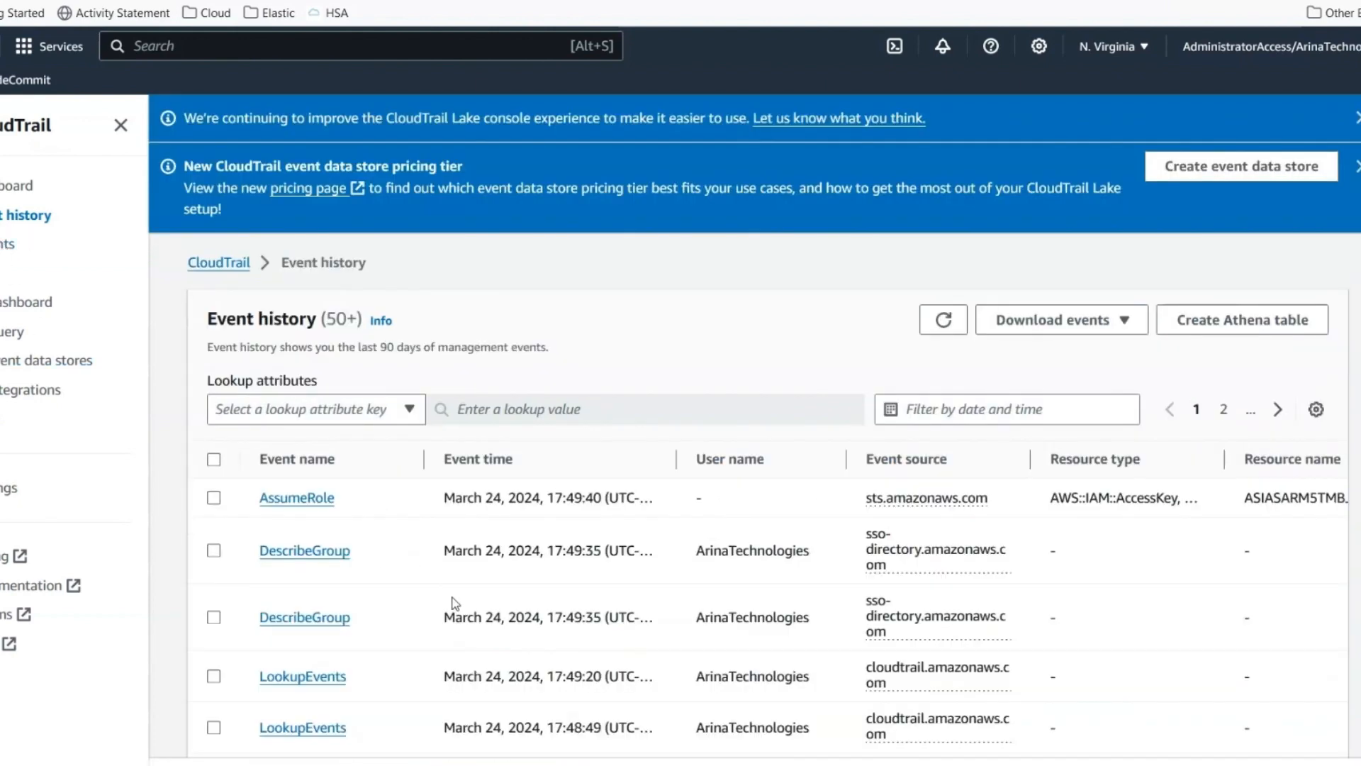
{"action": "scroll", "coordinate": [380, 620], "scroll_direction": "down", "scroll_amount": 1}
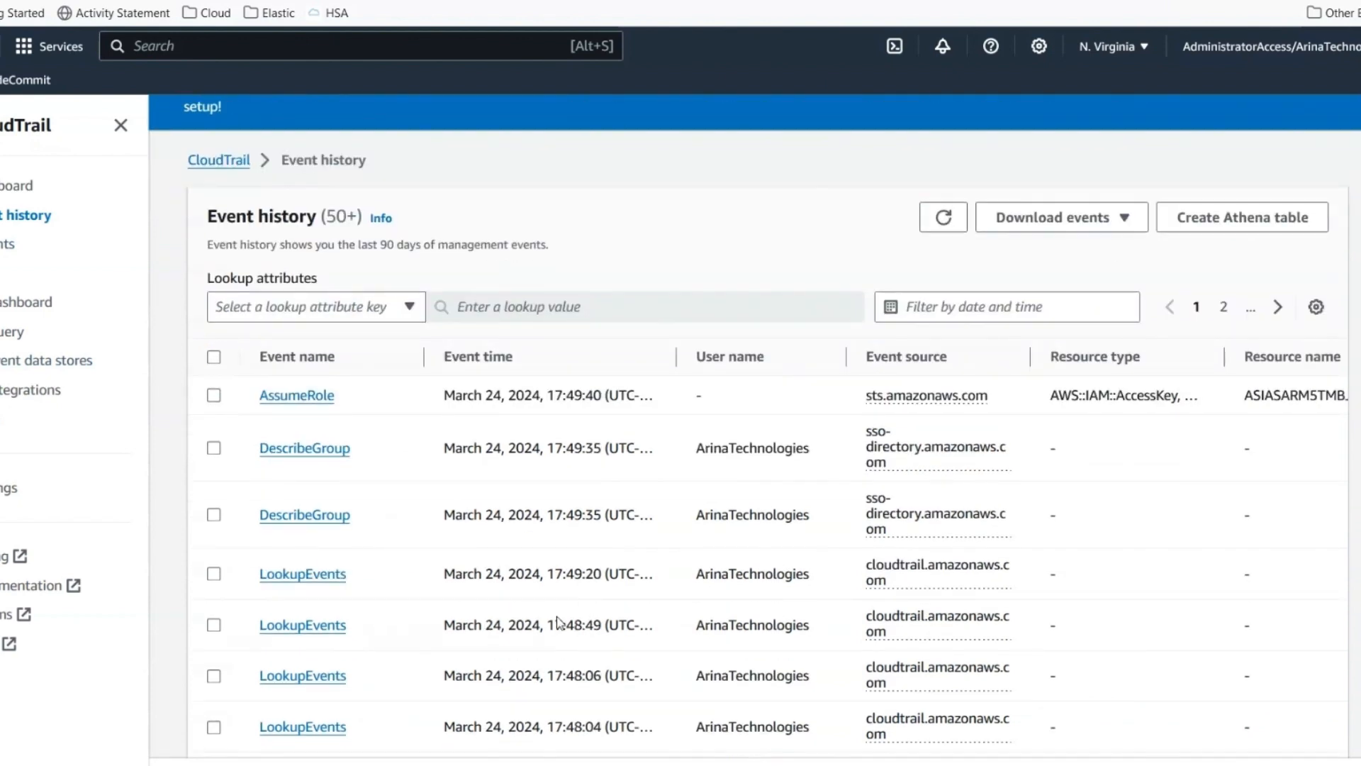
{"action": "left_click_drag", "start_coordinate": [375, 522], "coordinate": [262, 526]}
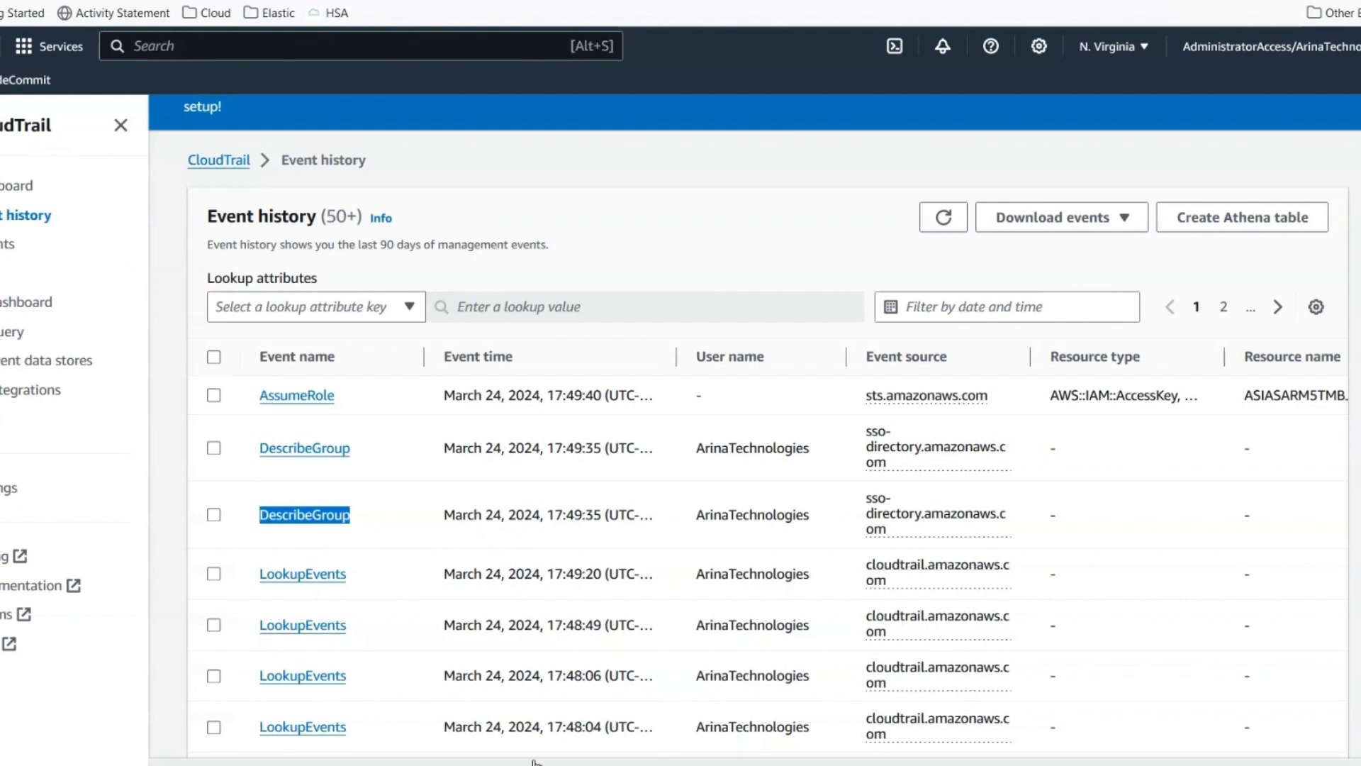
{"action": "left_click", "coordinate": [943, 217]}
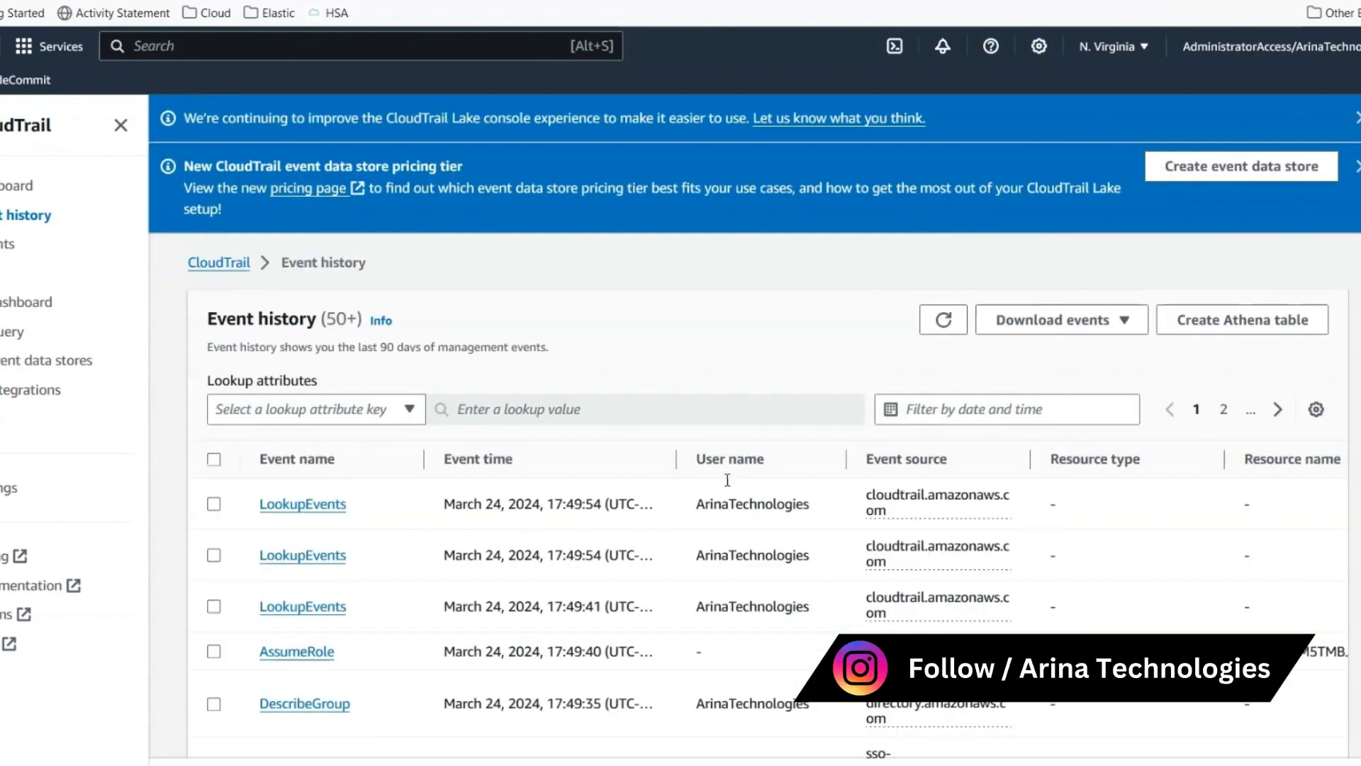
{"action": "scroll", "coordinate": [410, 531], "scroll_direction": "down", "scroll_amount": 2}
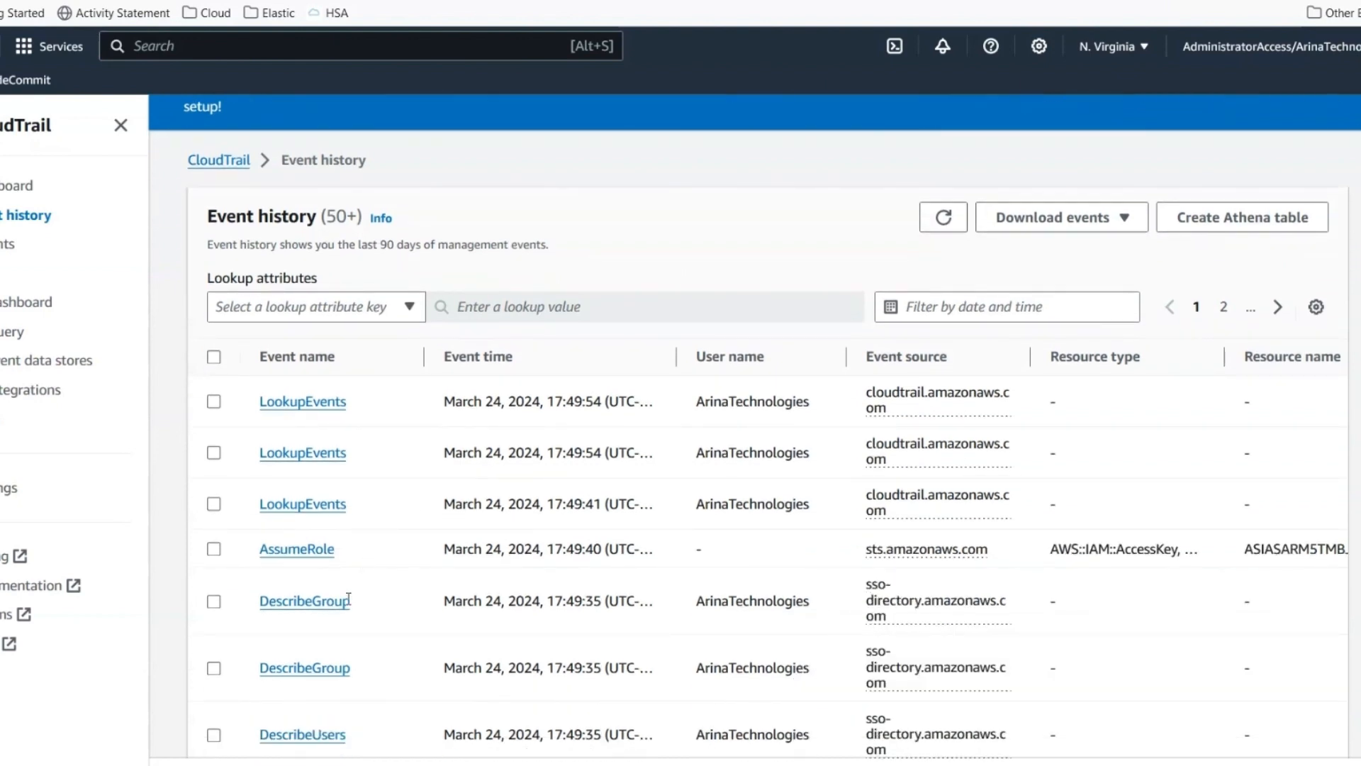
{"action": "left_click_drag", "start_coordinate": [355, 602], "coordinate": [263, 603]}
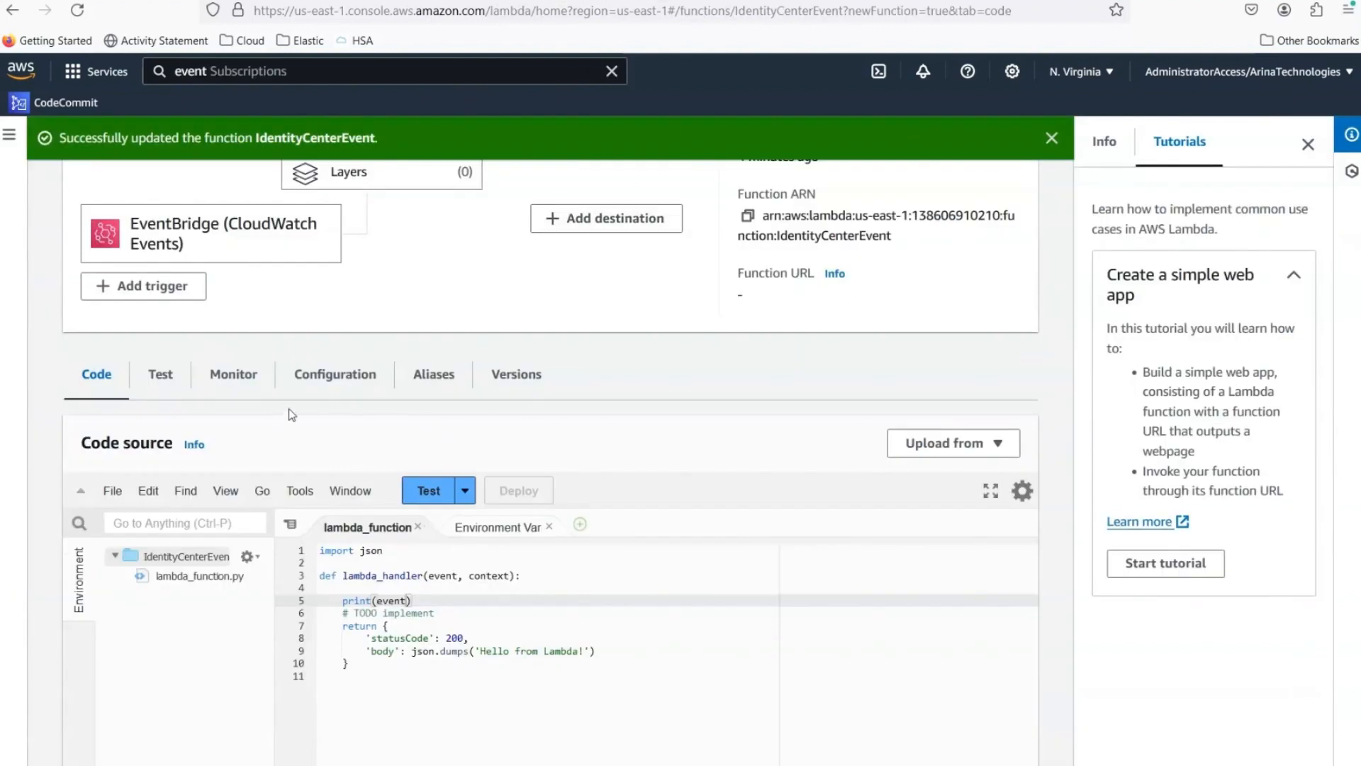
- Review the IdentityCenterEvent Lambda function's monitoring metrics and open its CloudWatch log group
{"action": "left_click", "coordinate": [311, 385]}
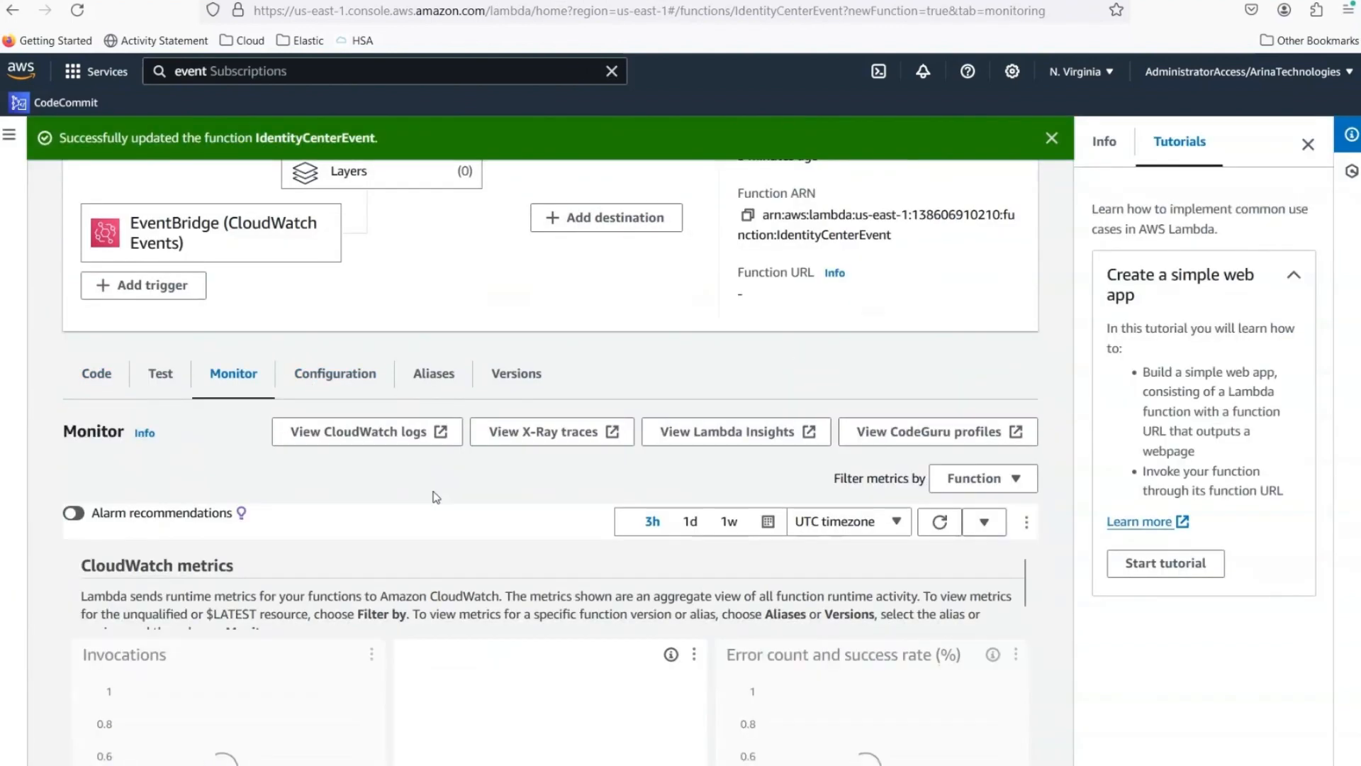
{"action": "scroll", "coordinate": [436, 496], "scroll_direction": "down", "scroll_amount": 2}
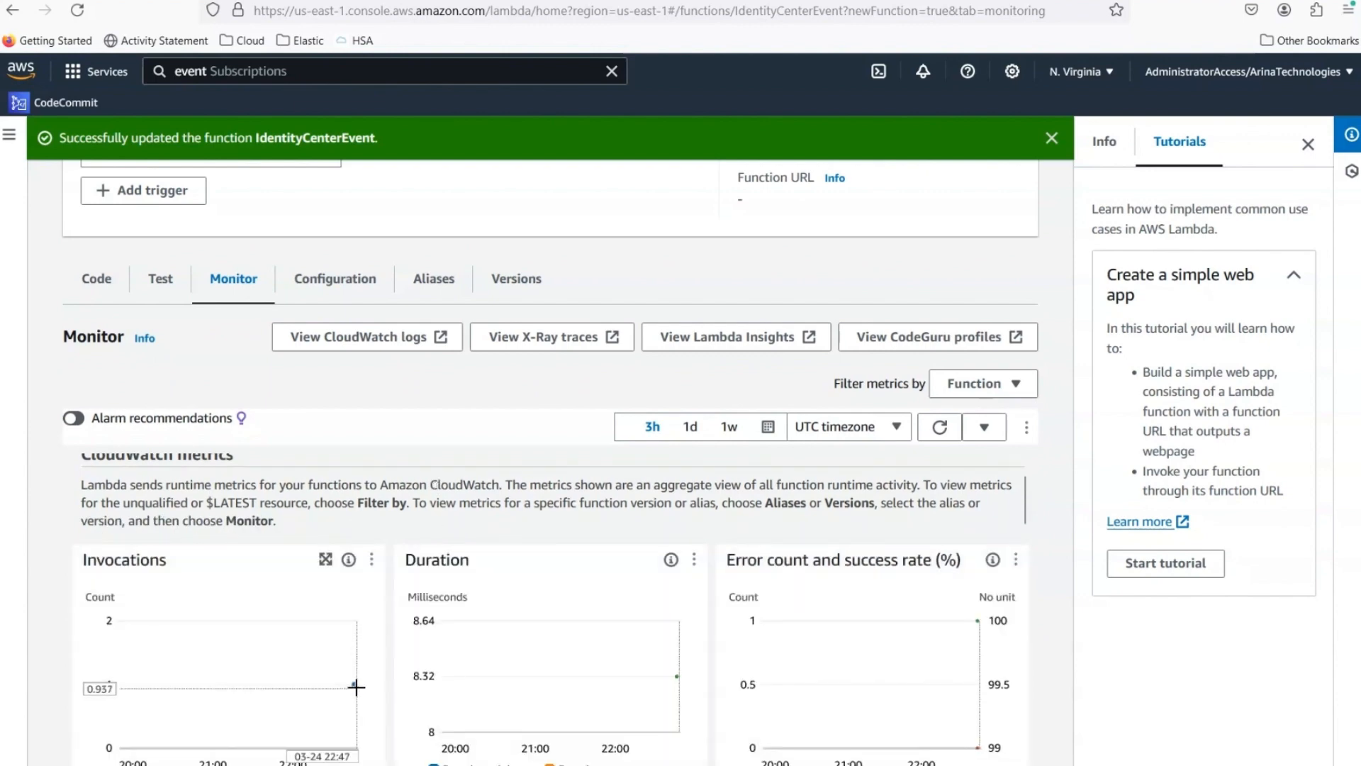
{"action": "scroll", "coordinate": [356, 687], "scroll_direction": "down", "scroll_amount": 2}
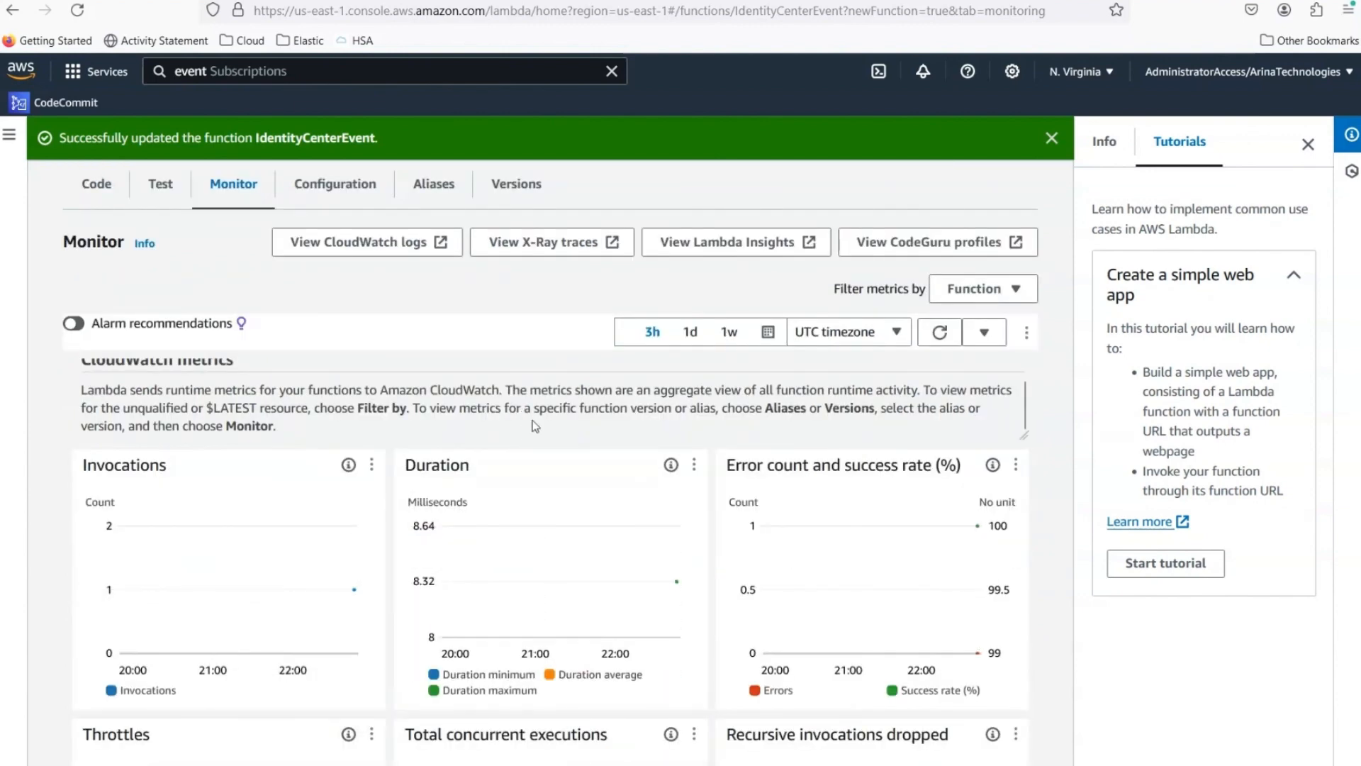
{"action": "left_click", "coordinate": [387, 245]}
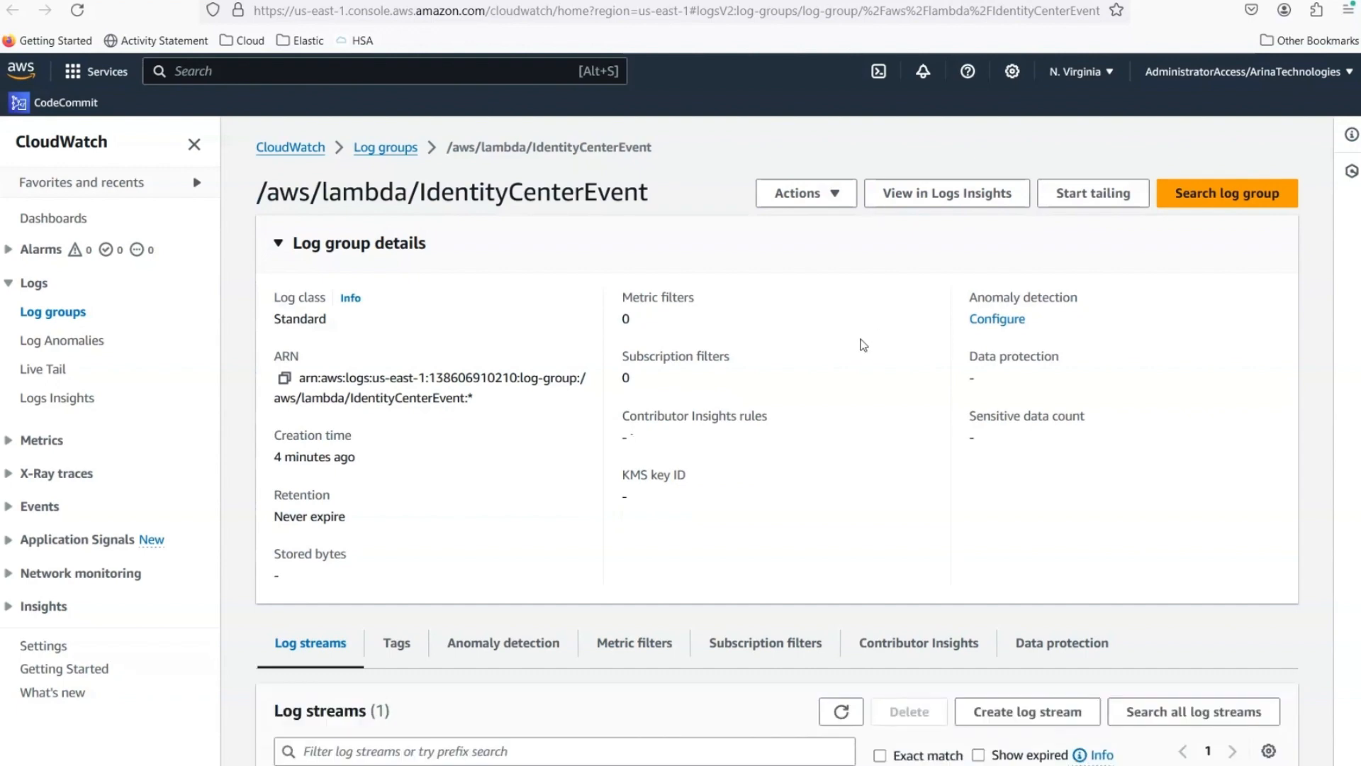
- Open the latest log stream of the IdentityCenterEvent log group and expand its INIT_START, START, END and REPORT entries
{"action": "scroll", "coordinate": [858, 342], "scroll_direction": "down", "scroll_amount": 2}
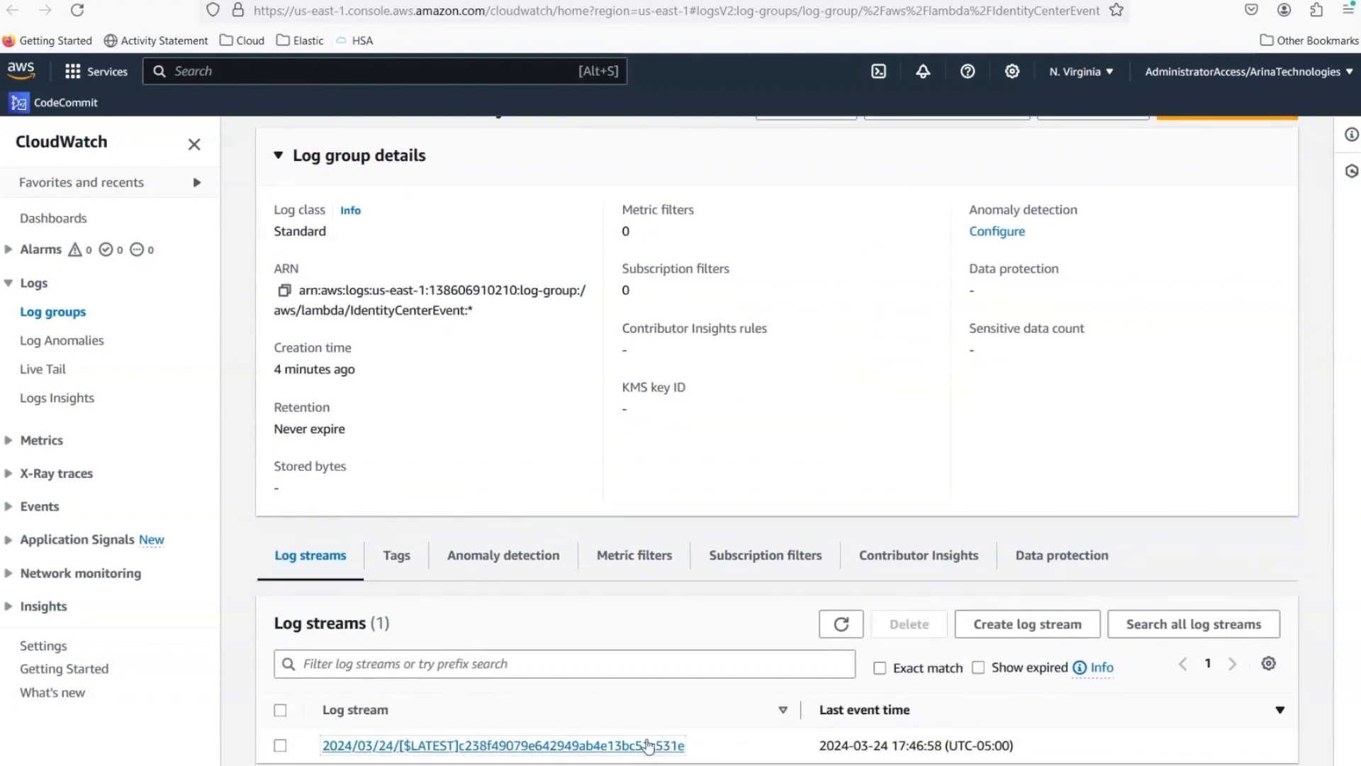
{"action": "left_click", "coordinate": [646, 746]}
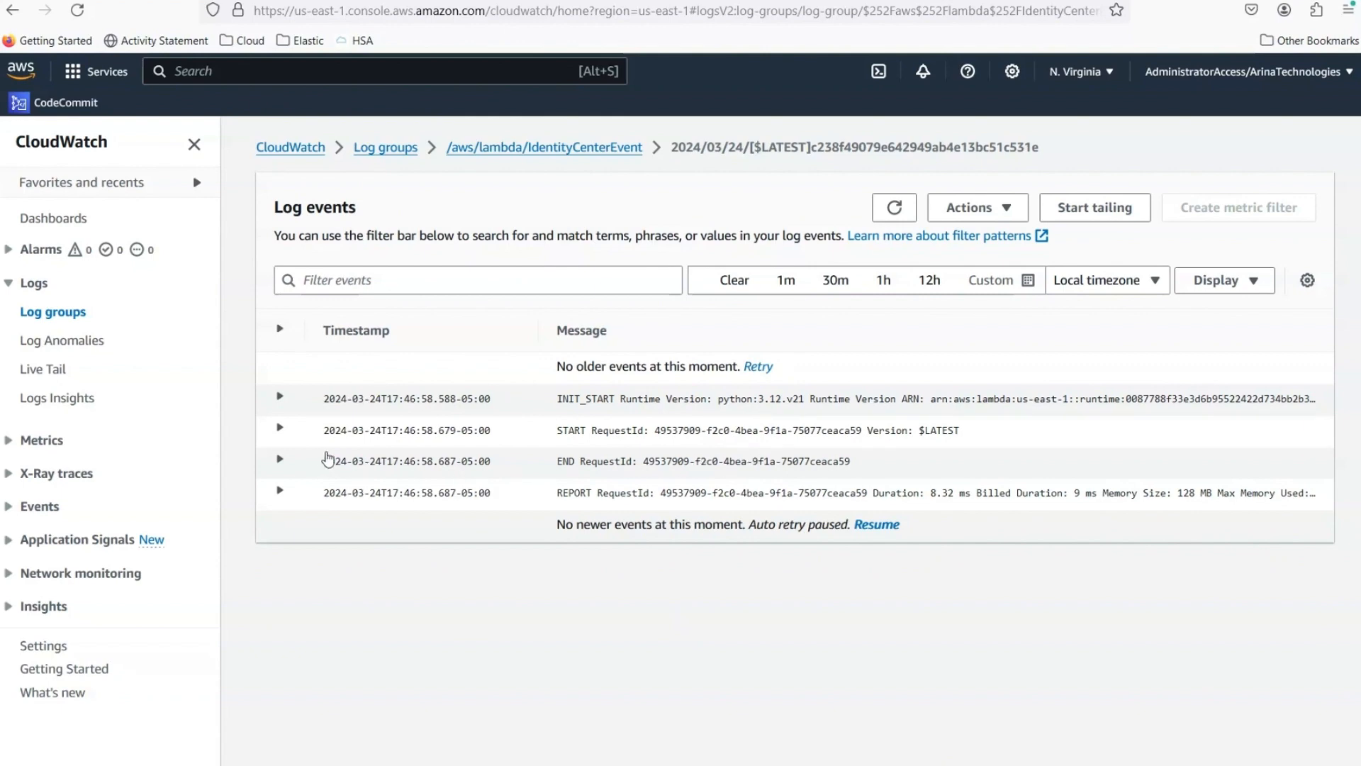
{"action": "left_click", "coordinate": [280, 397]}
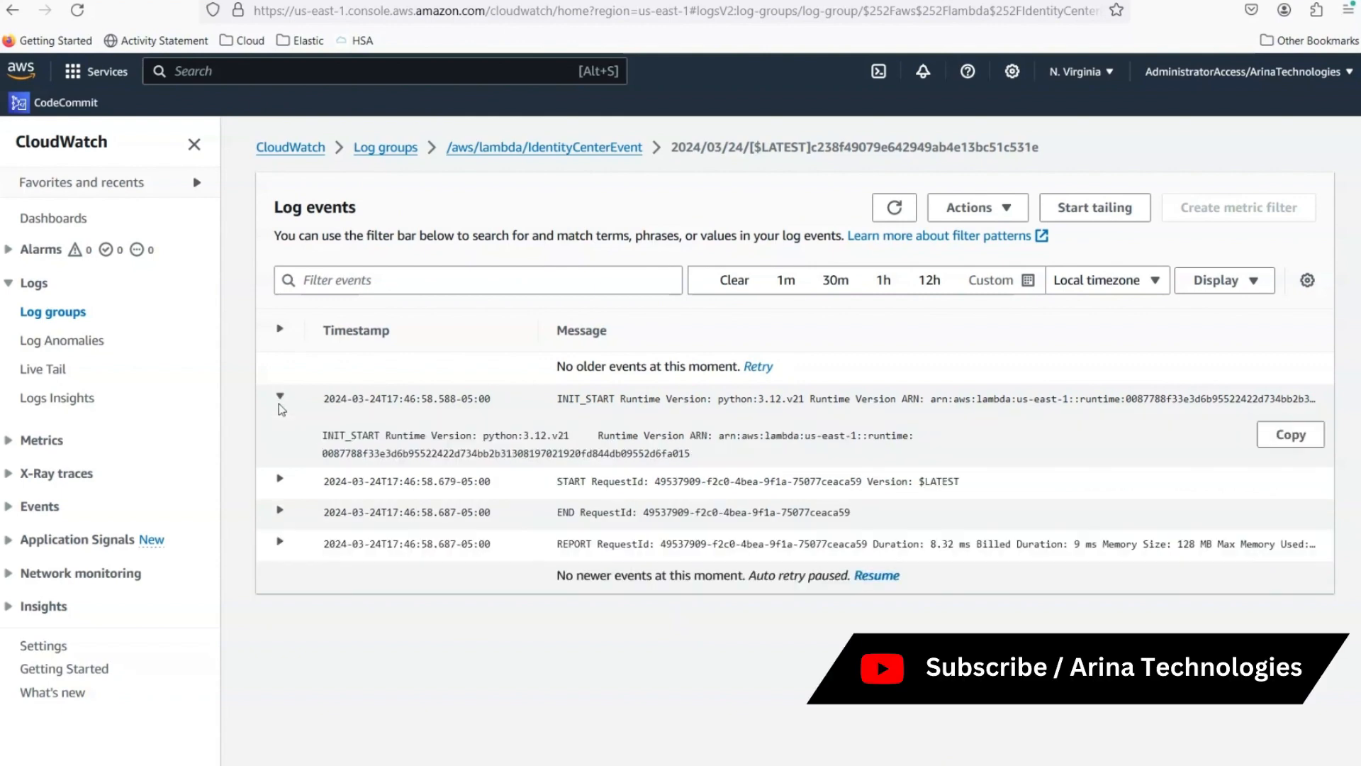
{"action": "left_click", "coordinate": [280, 479]}
{"action": "left_click", "coordinate": [280, 561]}
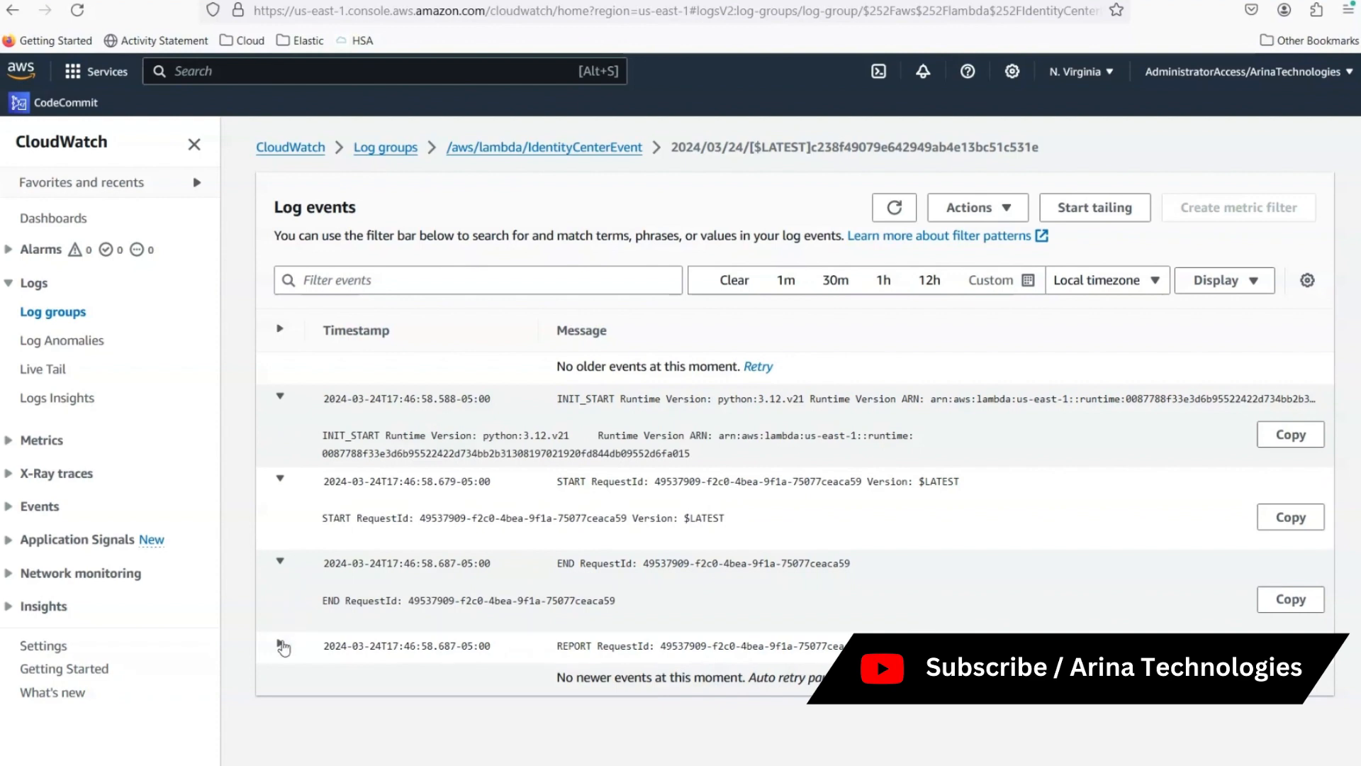
{"action": "left_click", "coordinate": [280, 644]}
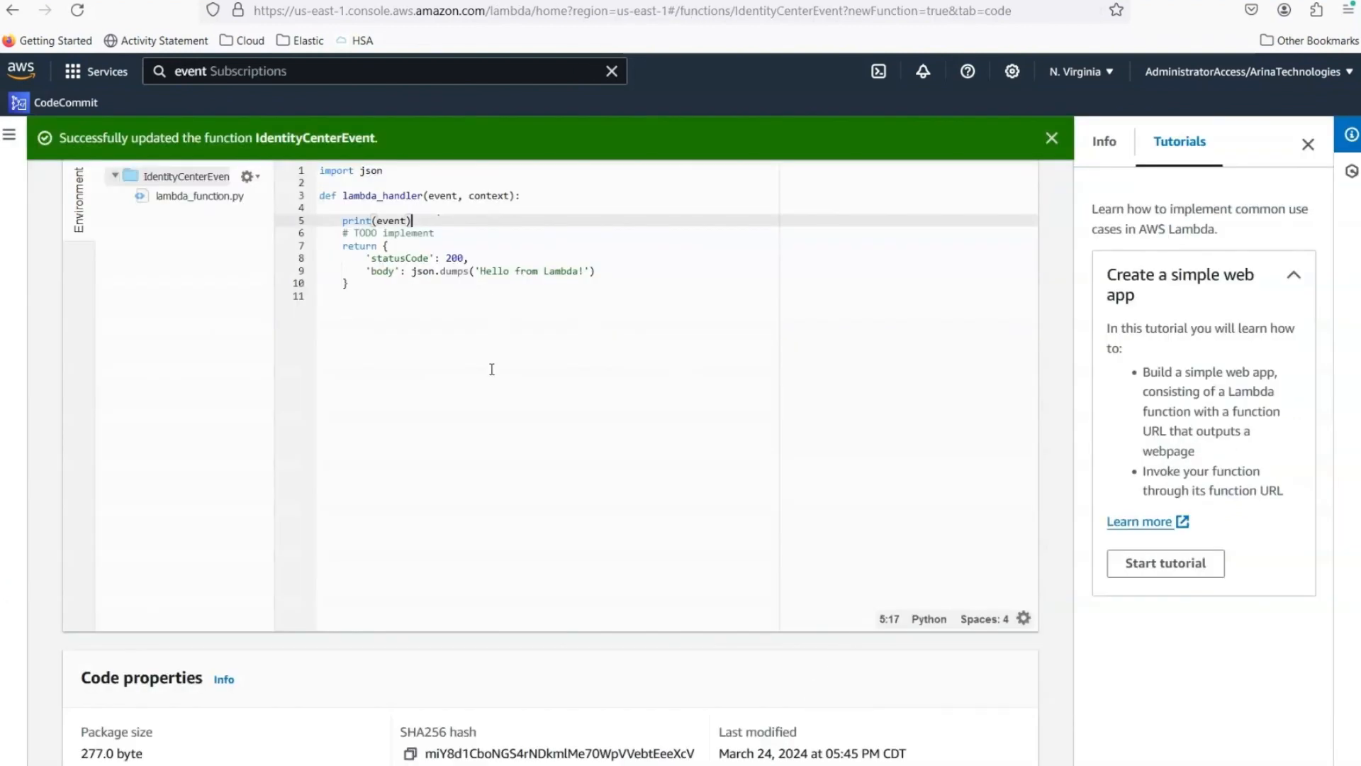
- Recheck the IdentityCenterEvent function's code, and refresh the CloudTrail event history to look for new events
{"action": "scroll", "coordinate": [491, 370], "scroll_direction": "up", "scroll_amount": 3}
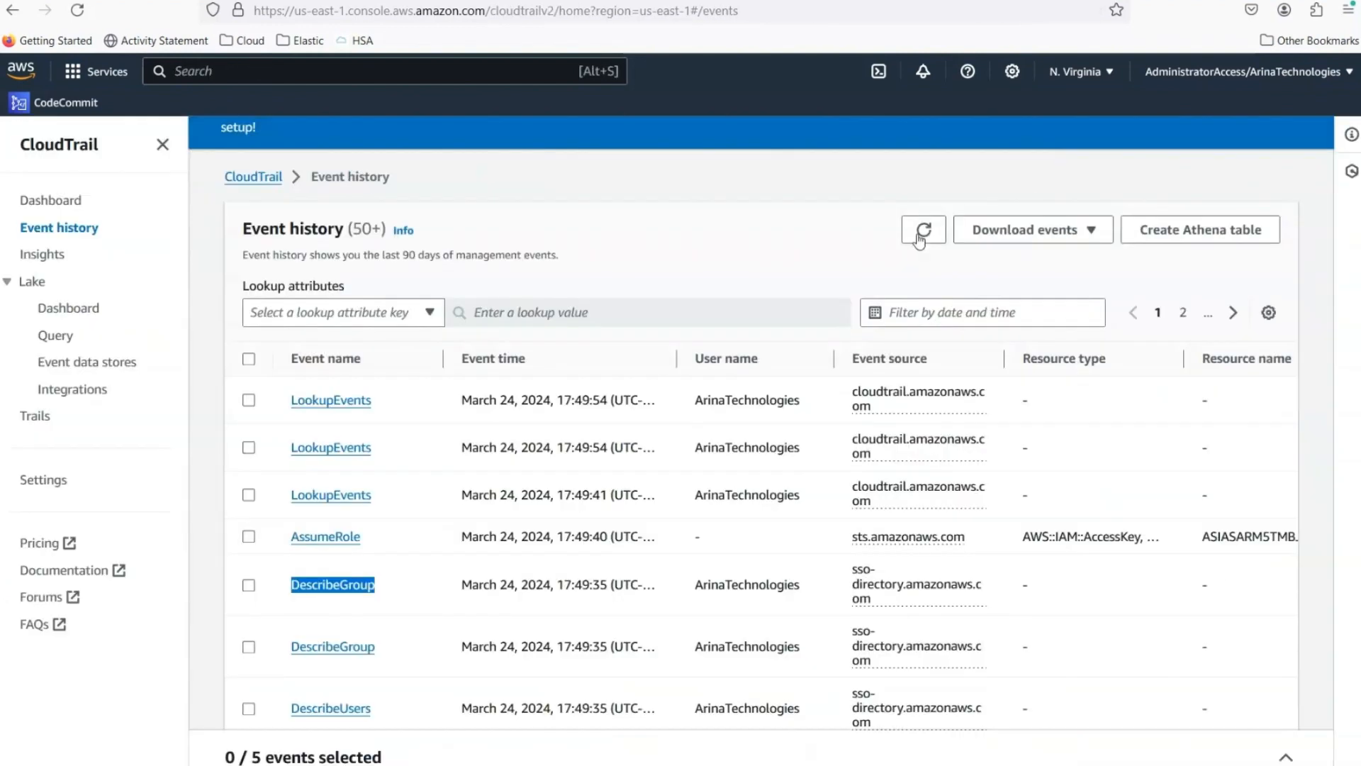
{"action": "left_click", "coordinate": [923, 231]}
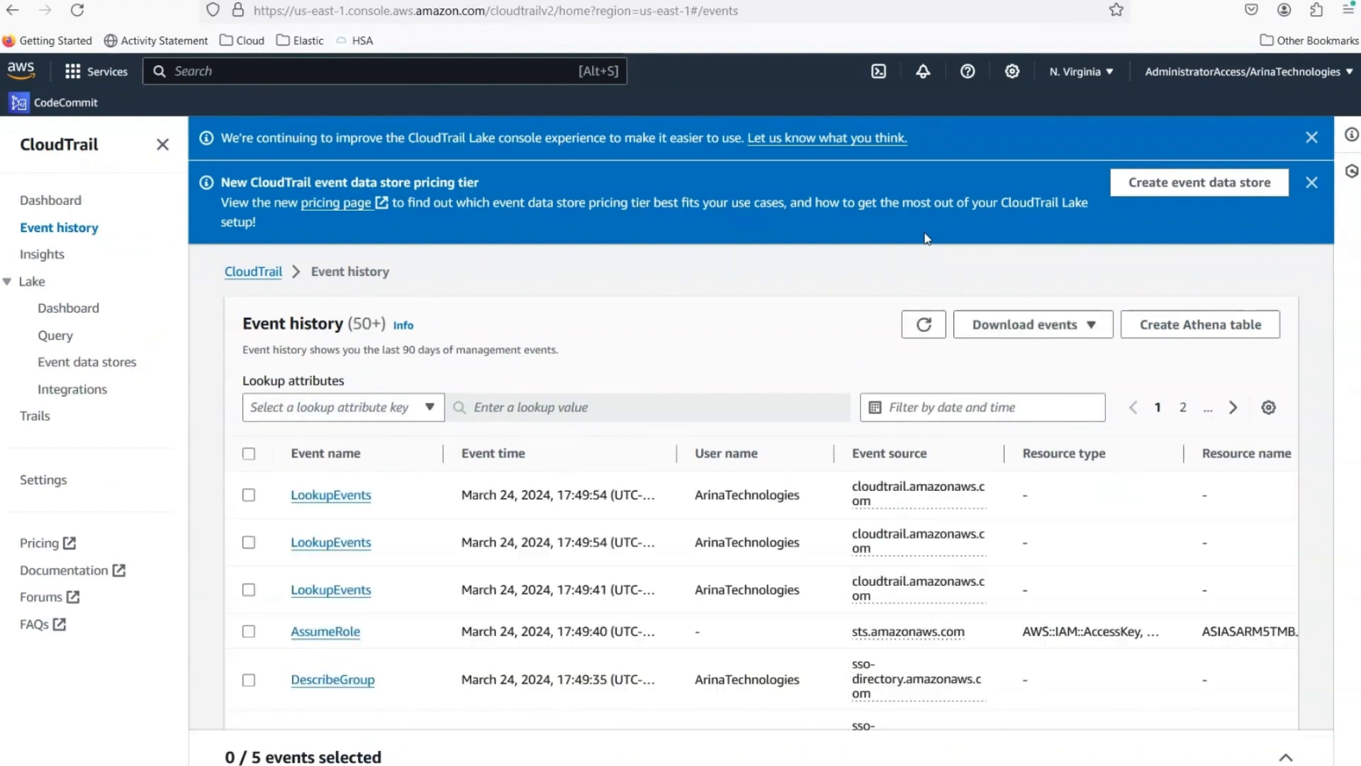
{"action": "left_click", "coordinate": [935, 330]}
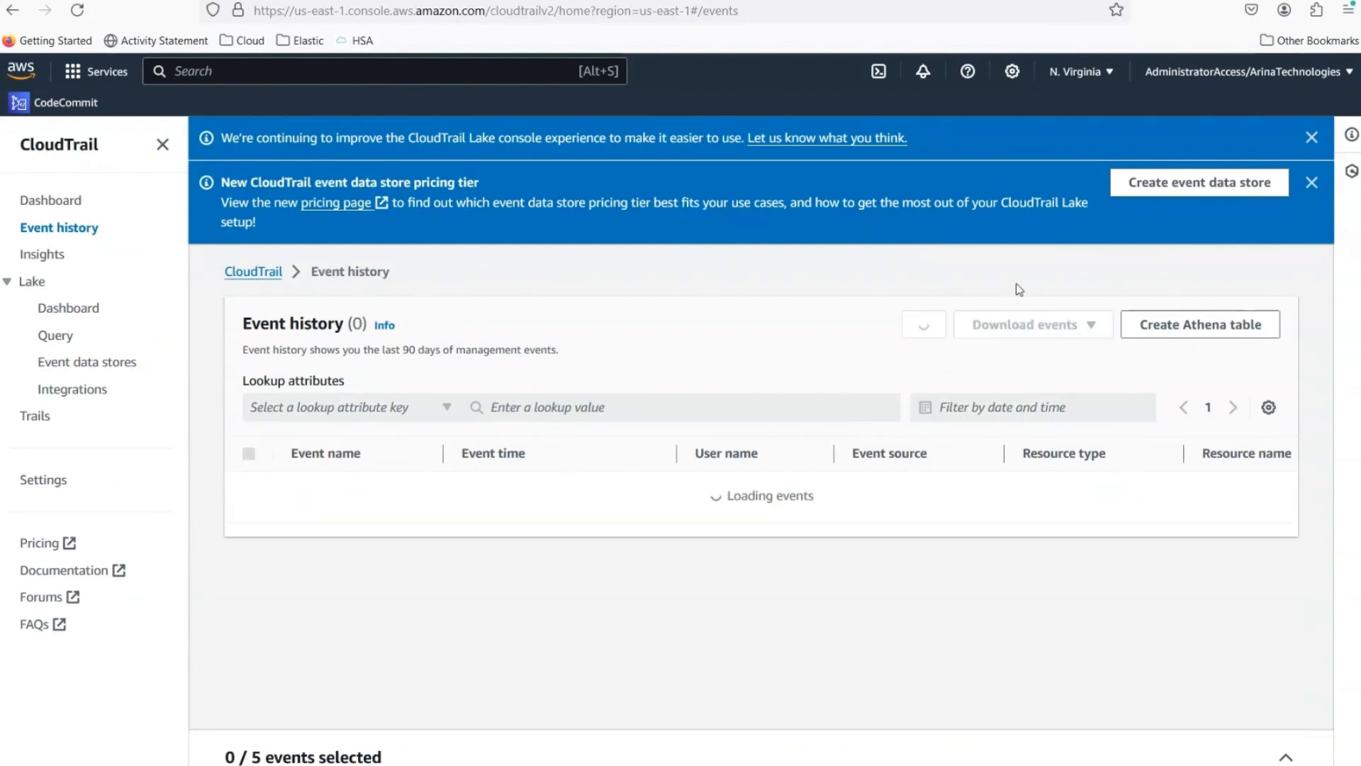
{"action": "scroll", "coordinate": [1166, 332], "scroll_direction": "down", "scroll_amount": 2}
{"action": "scroll", "coordinate": [602, 717], "scroll_direction": "down", "scroll_amount": 2}
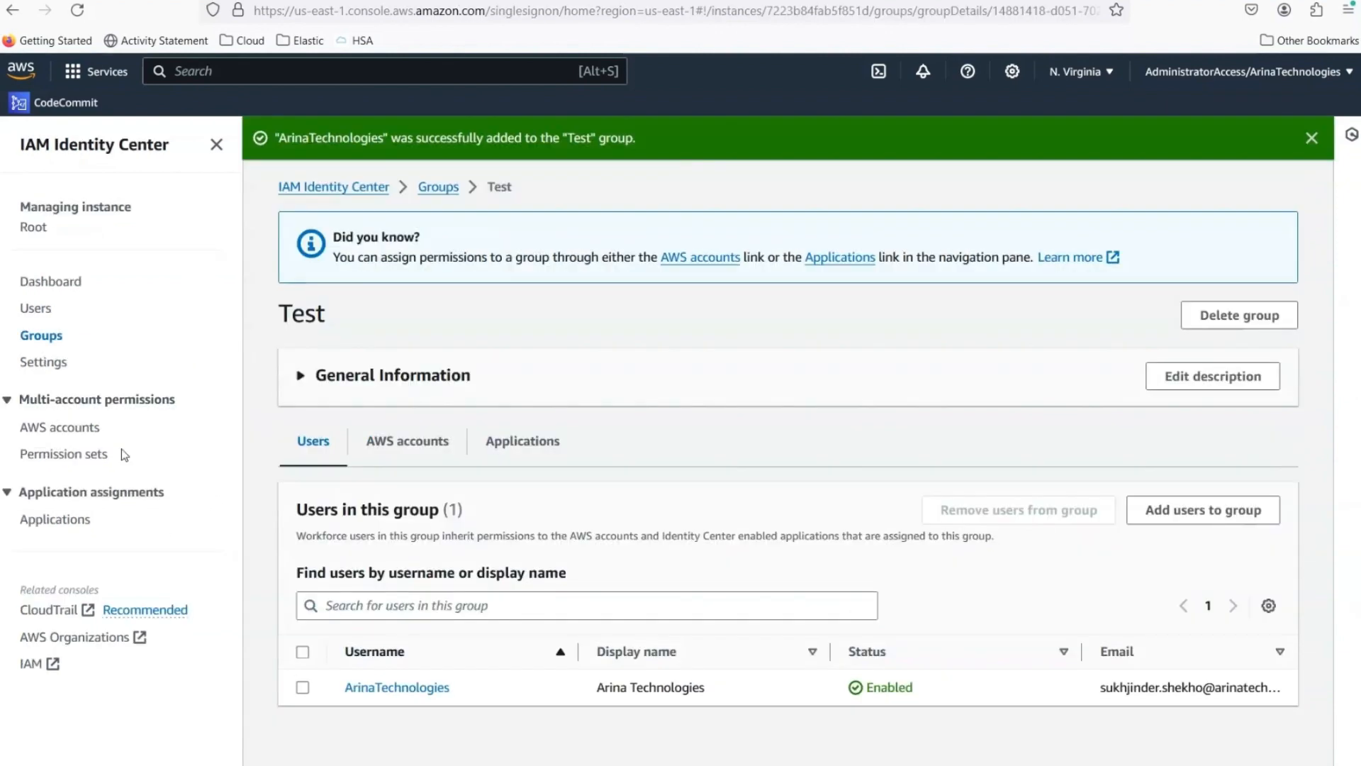
- Start a new predefined permission set in IAM Identity Center based on the DataScientist managed policy
{"action": "left_click", "coordinate": [93, 455]}
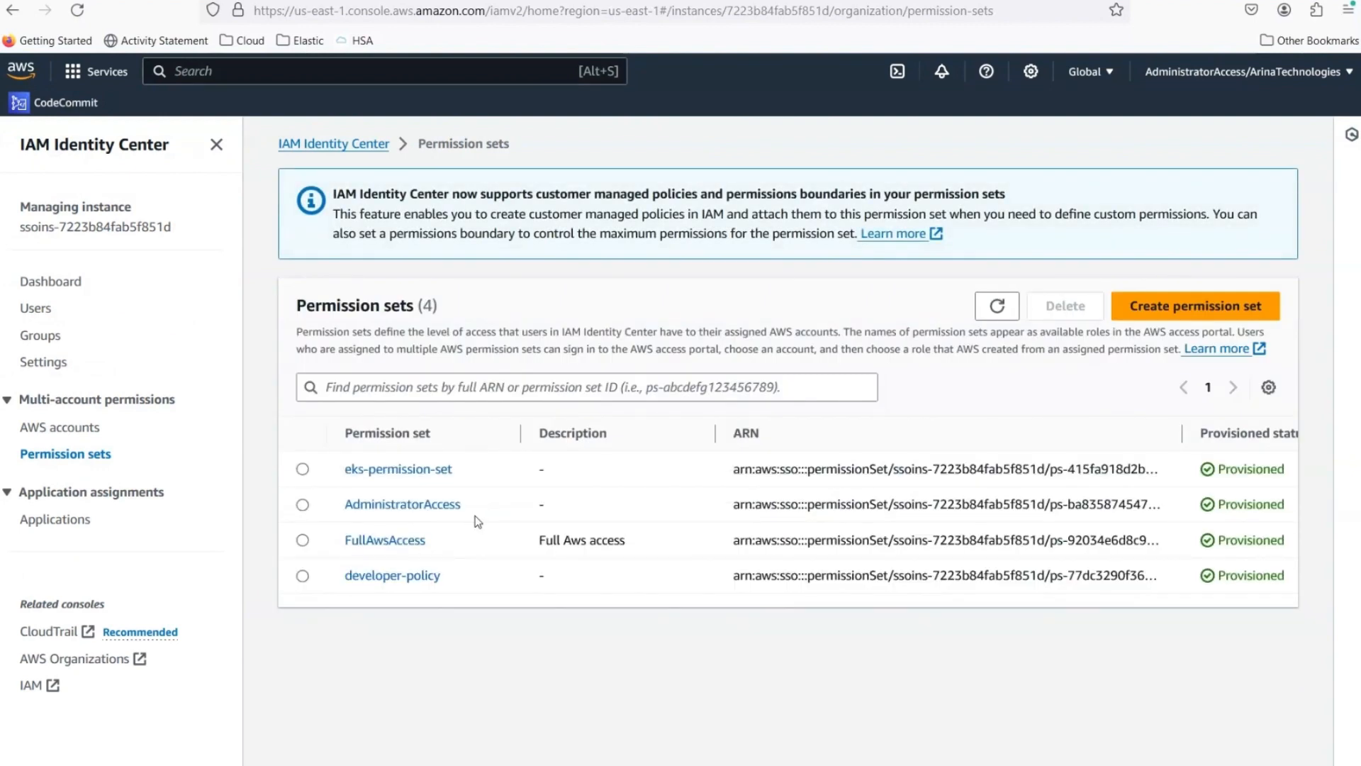
{"action": "left_click", "coordinate": [1237, 310]}
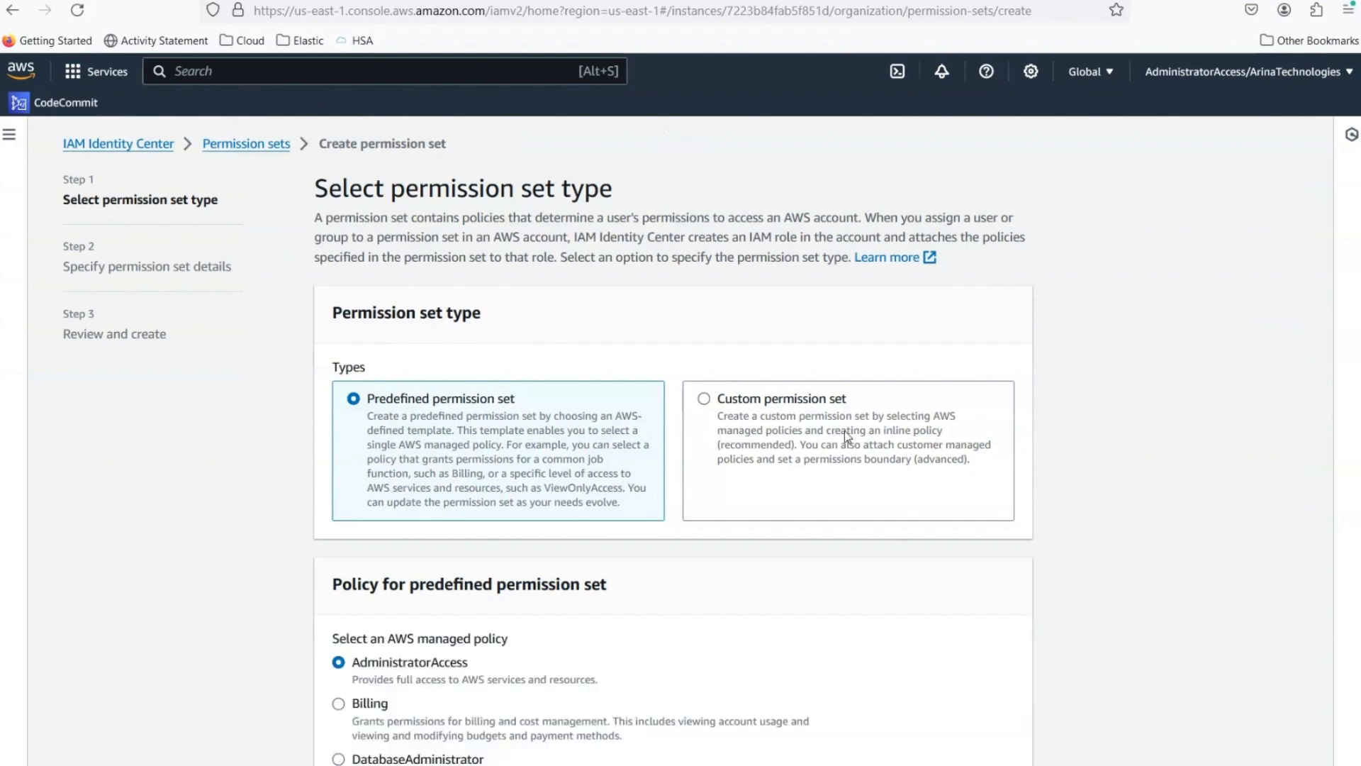
{"action": "scroll", "coordinate": [519, 517], "scroll_direction": "down", "scroll_amount": 3}
{"action": "left_click", "coordinate": [380, 629]}
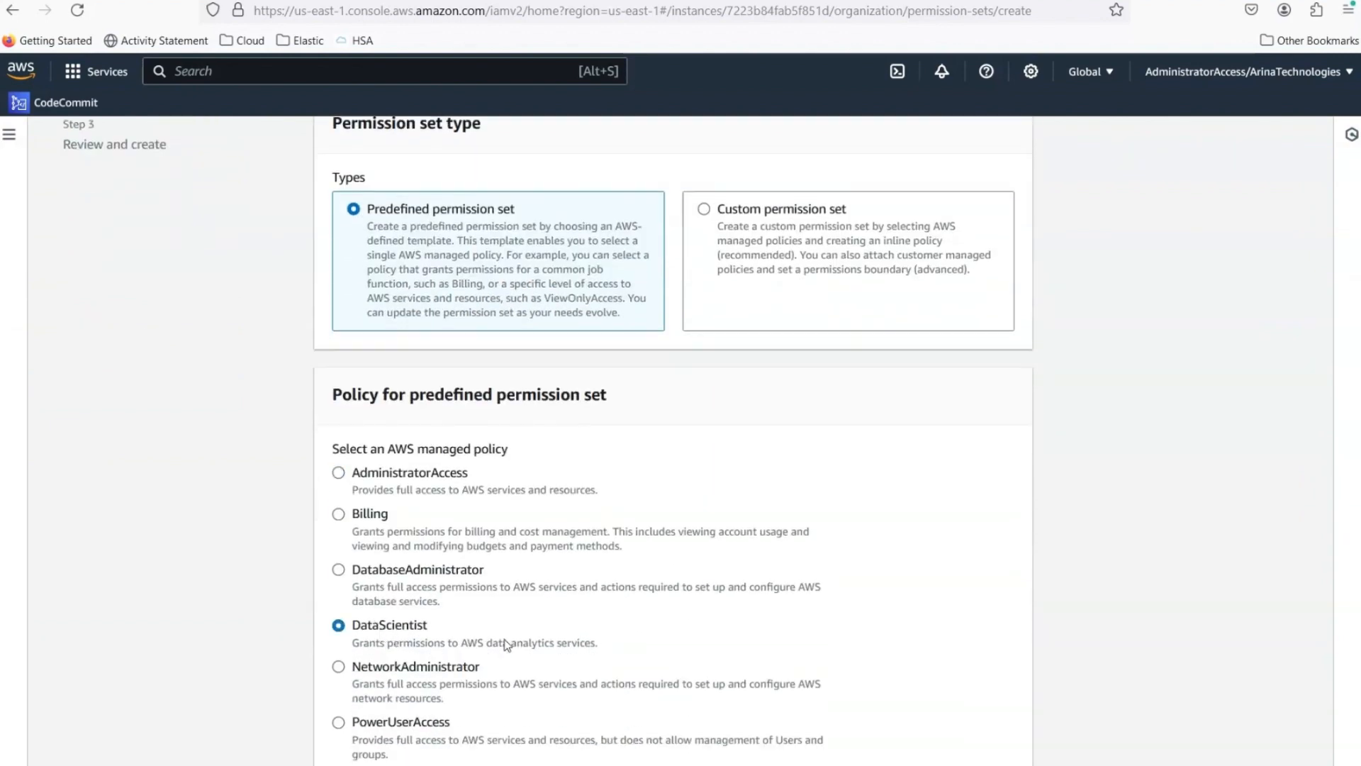
{"action": "scroll", "coordinate": [504, 639], "scroll_direction": "down", "scroll_amount": 4}
{"action": "left_click", "coordinate": [1002, 764]}
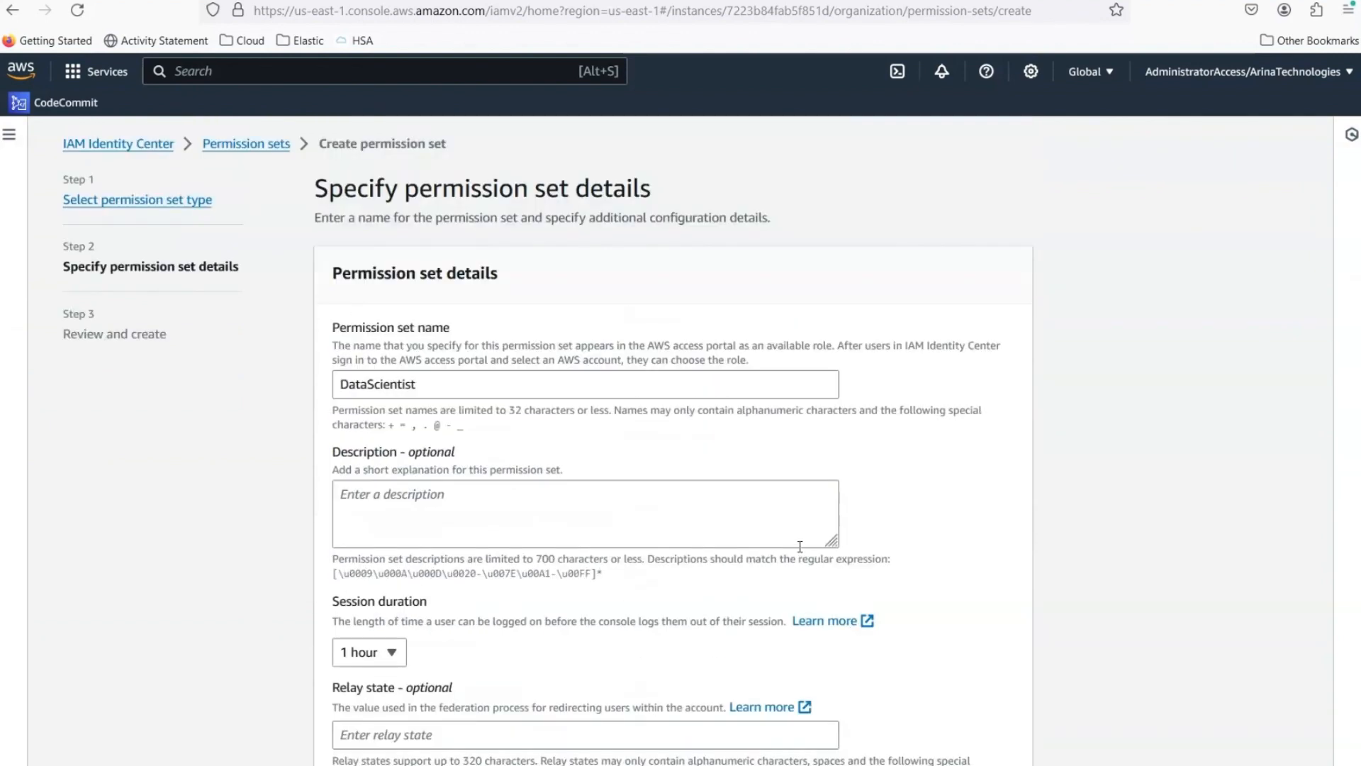
- Keep the name DataScientist and the 1 hour session duration, and create the permission set
{"action": "scroll", "coordinate": [851, 620], "scroll_direction": "down", "scroll_amount": 3}
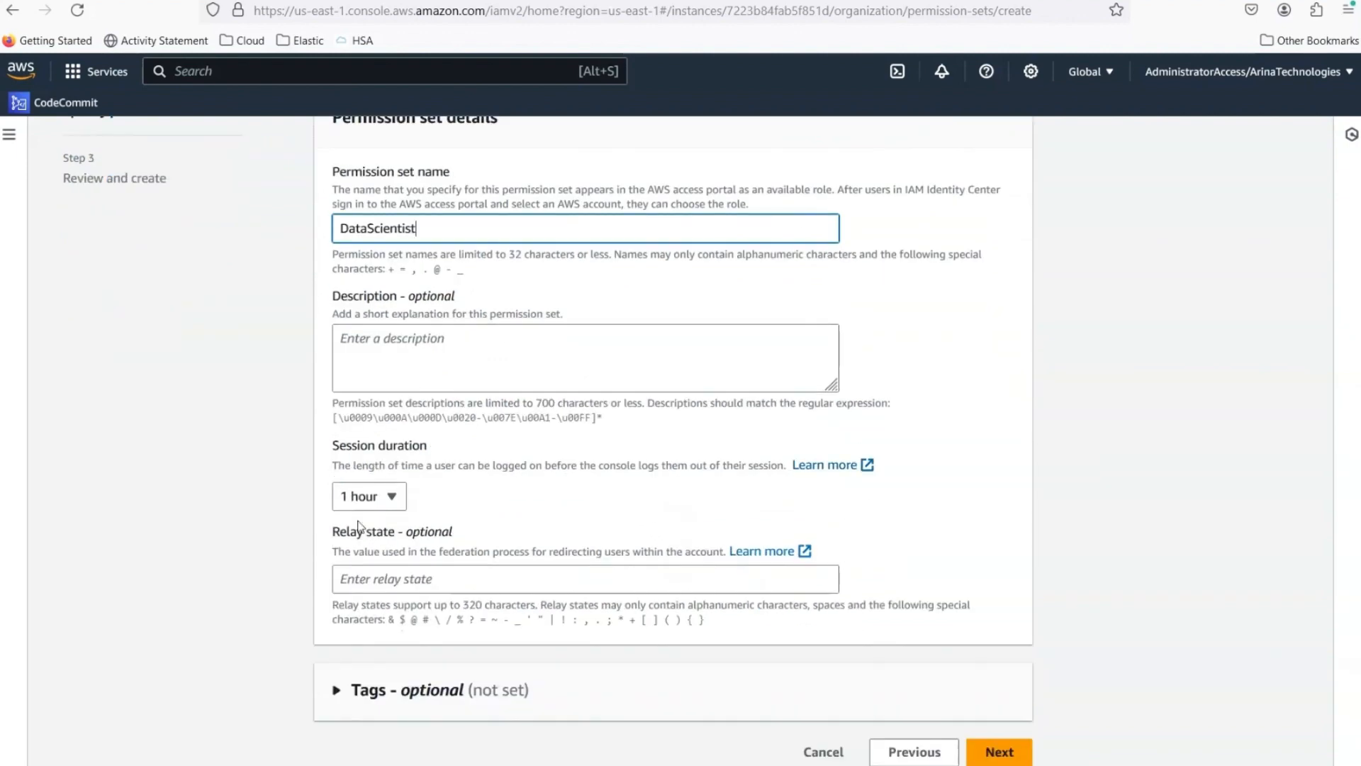
{"action": "left_click", "coordinate": [1017, 762]}
{"action": "scroll", "coordinate": [887, 678], "scroll_direction": "down", "scroll_amount": 3}
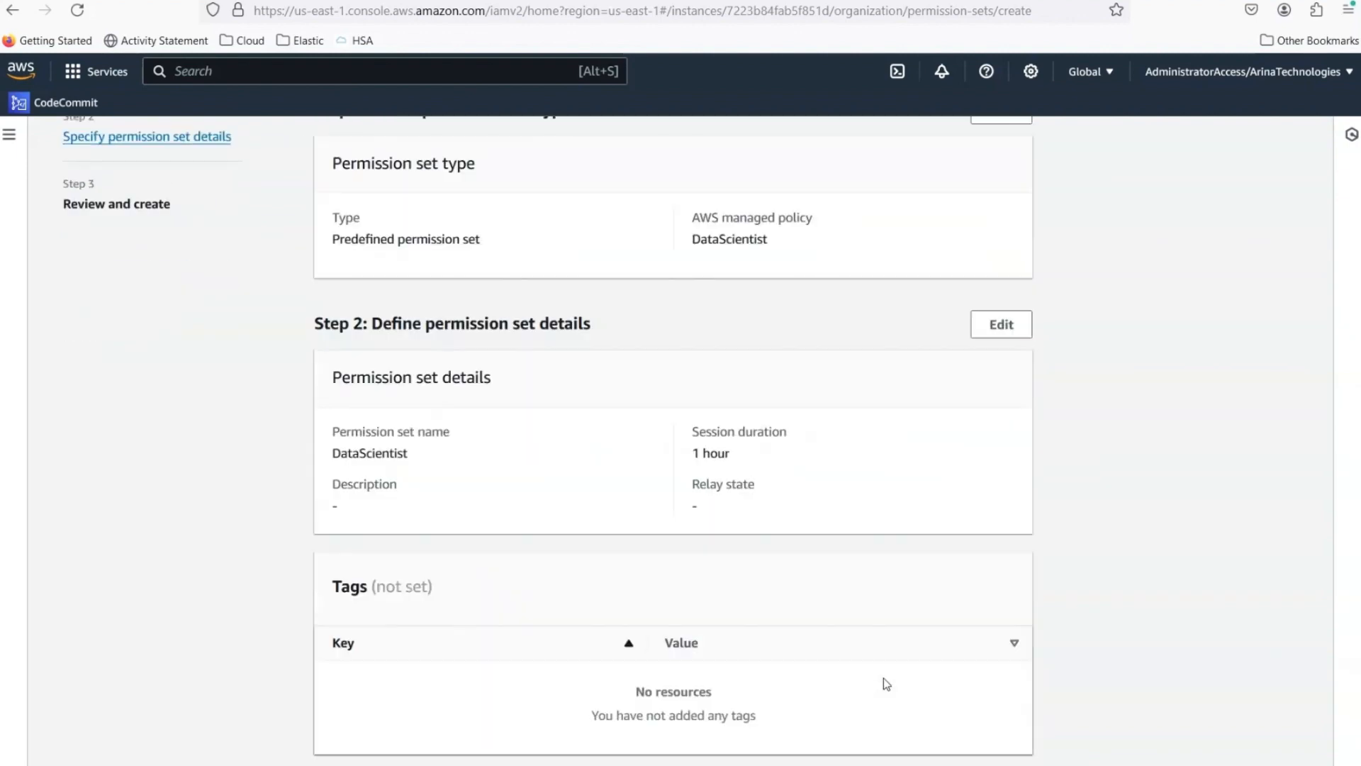
{"action": "left_click", "coordinate": [1007, 753]}
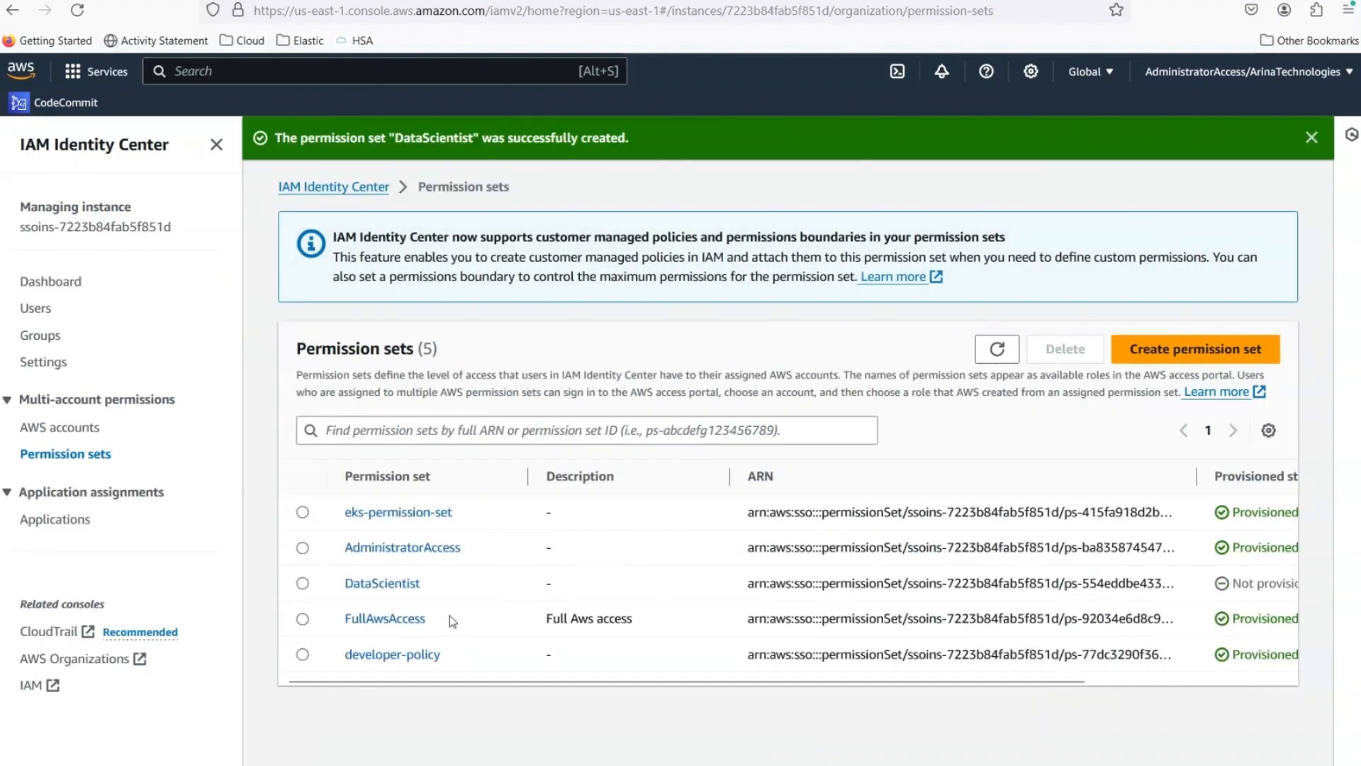
{"action": "left_click_drag", "start_coordinate": [439, 589], "coordinate": [595, 256]}
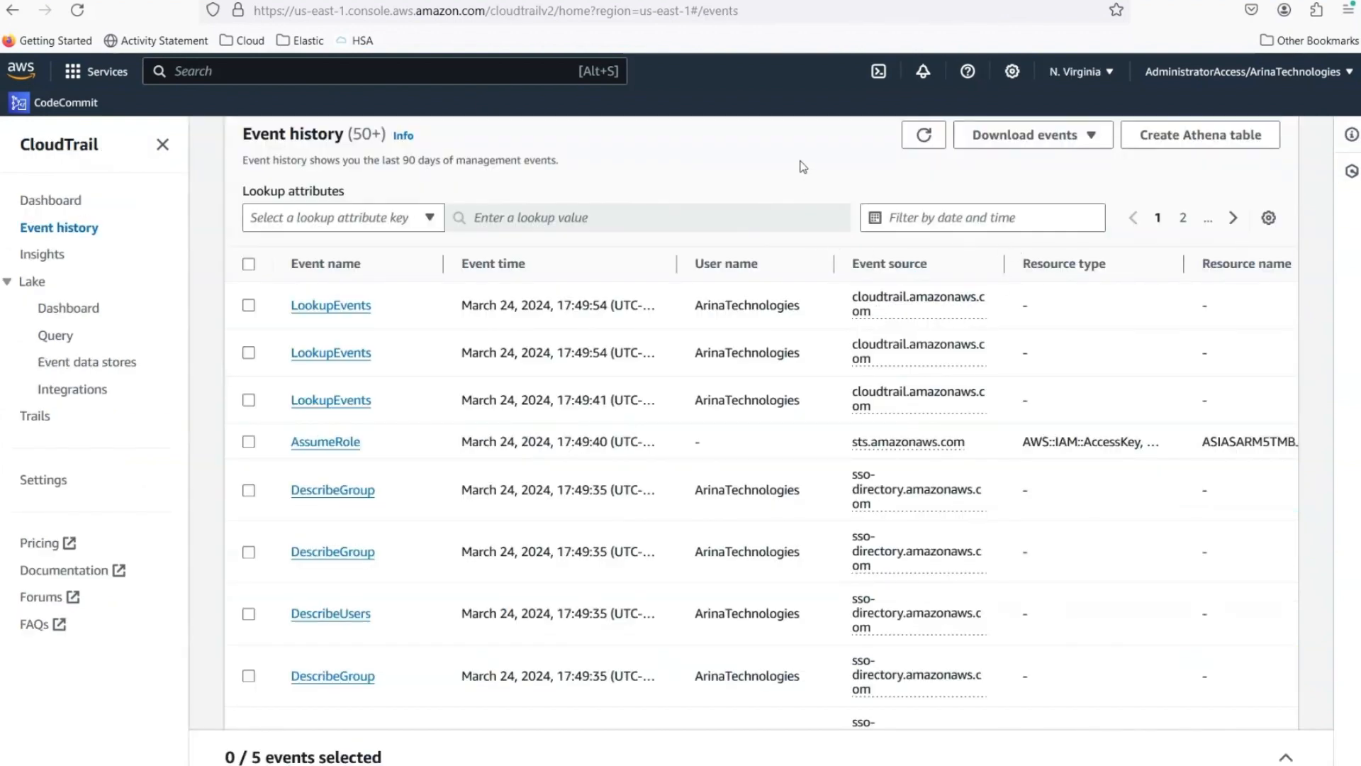
- Refresh the CloudTrail event history and widen the Event name column to read the full event names
{"action": "left_click", "coordinate": [806, 174]}
{"action": "scroll", "coordinate": [490, 362], "scroll_direction": "up", "scroll_amount": 2}
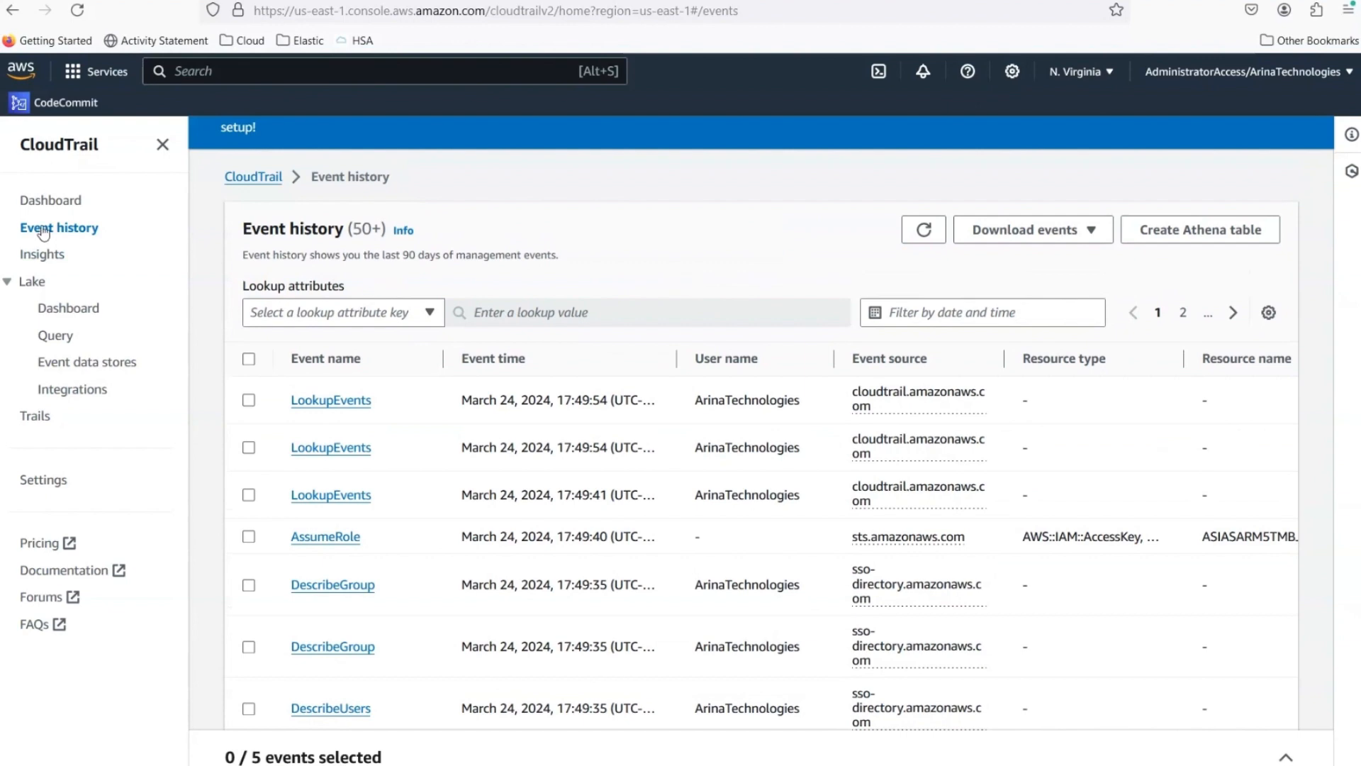
{"action": "left_click", "coordinate": [924, 229]}
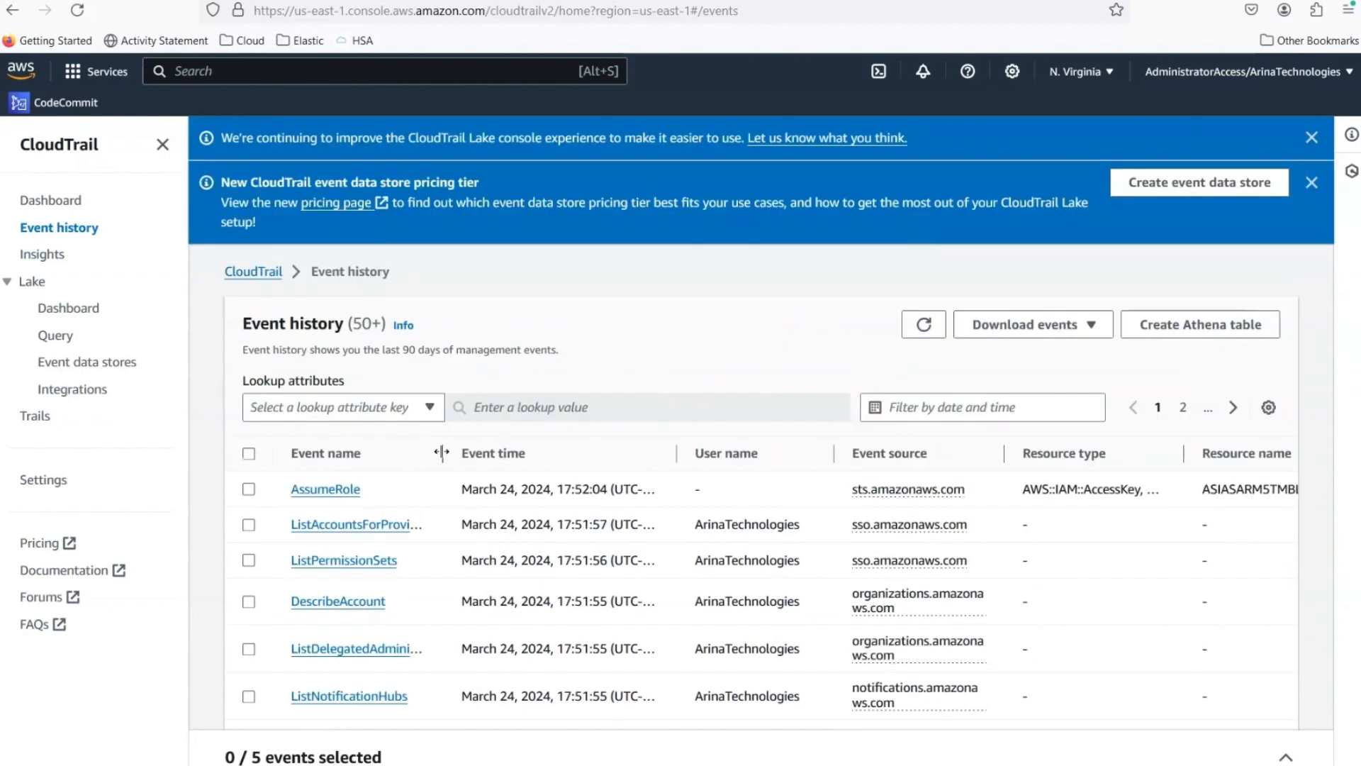
{"action": "left_click_drag", "start_coordinate": [442, 453], "coordinate": [586, 449]}
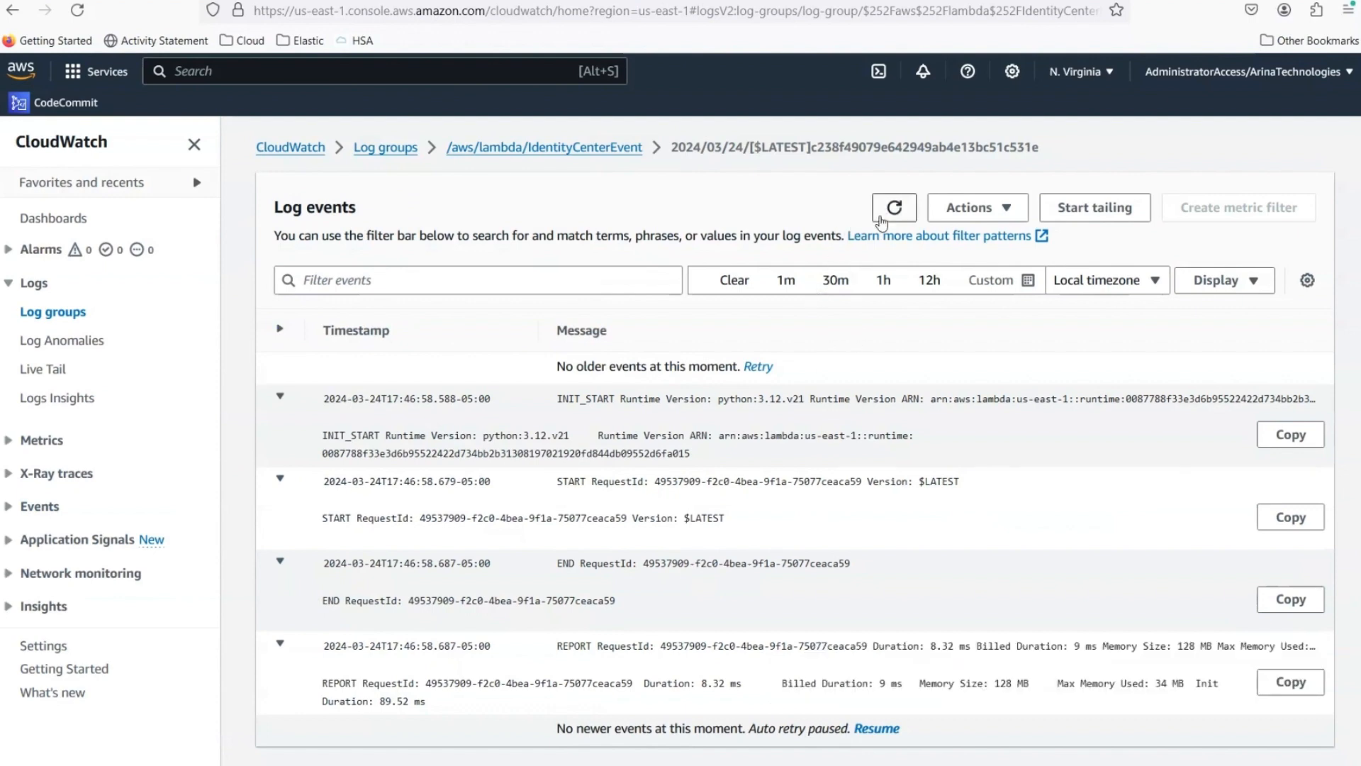
- Refresh the log events in the CloudWatch log stream and return to the IdentityCenterEvent log group's streams
{"action": "left_click", "coordinate": [879, 218]}
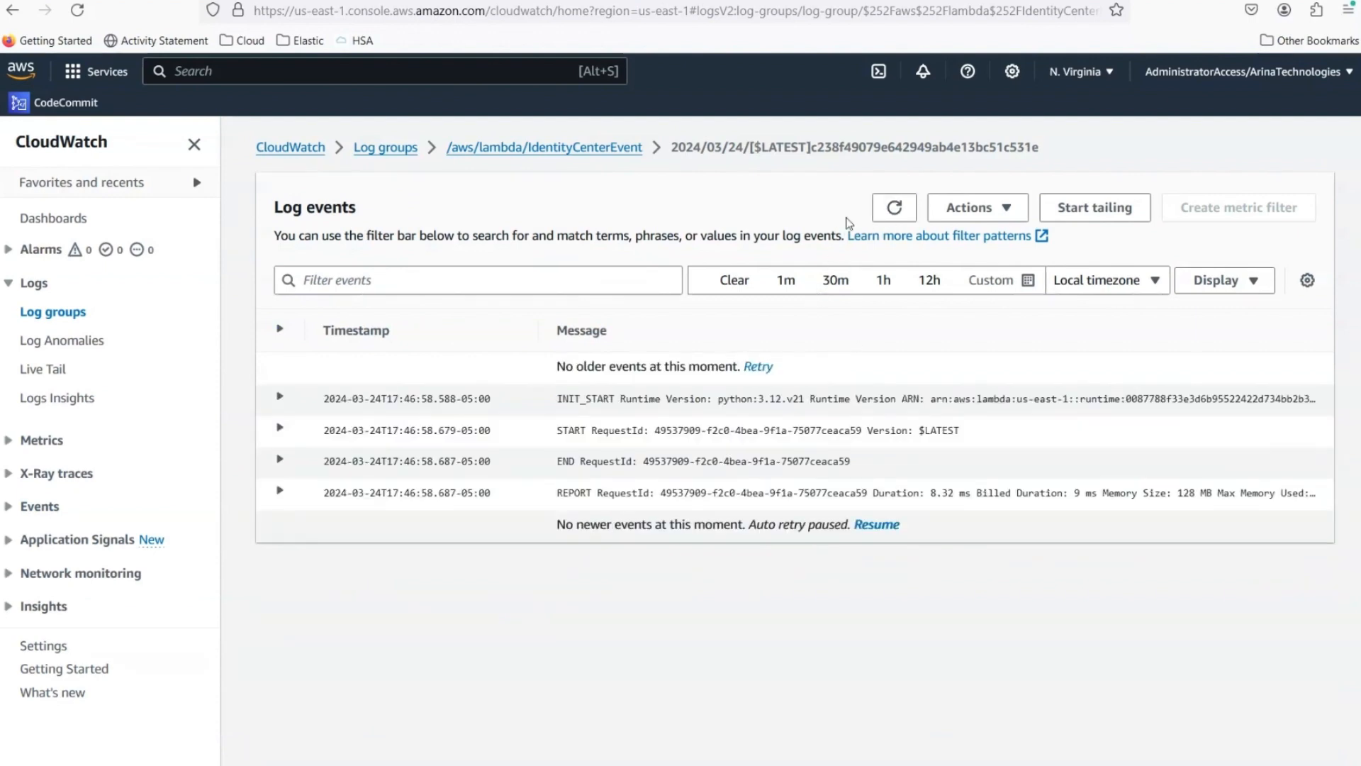
{"action": "left_click", "coordinate": [599, 148]}
{"action": "scroll", "coordinate": [806, 547], "scroll_direction": "down", "scroll_amount": 2}
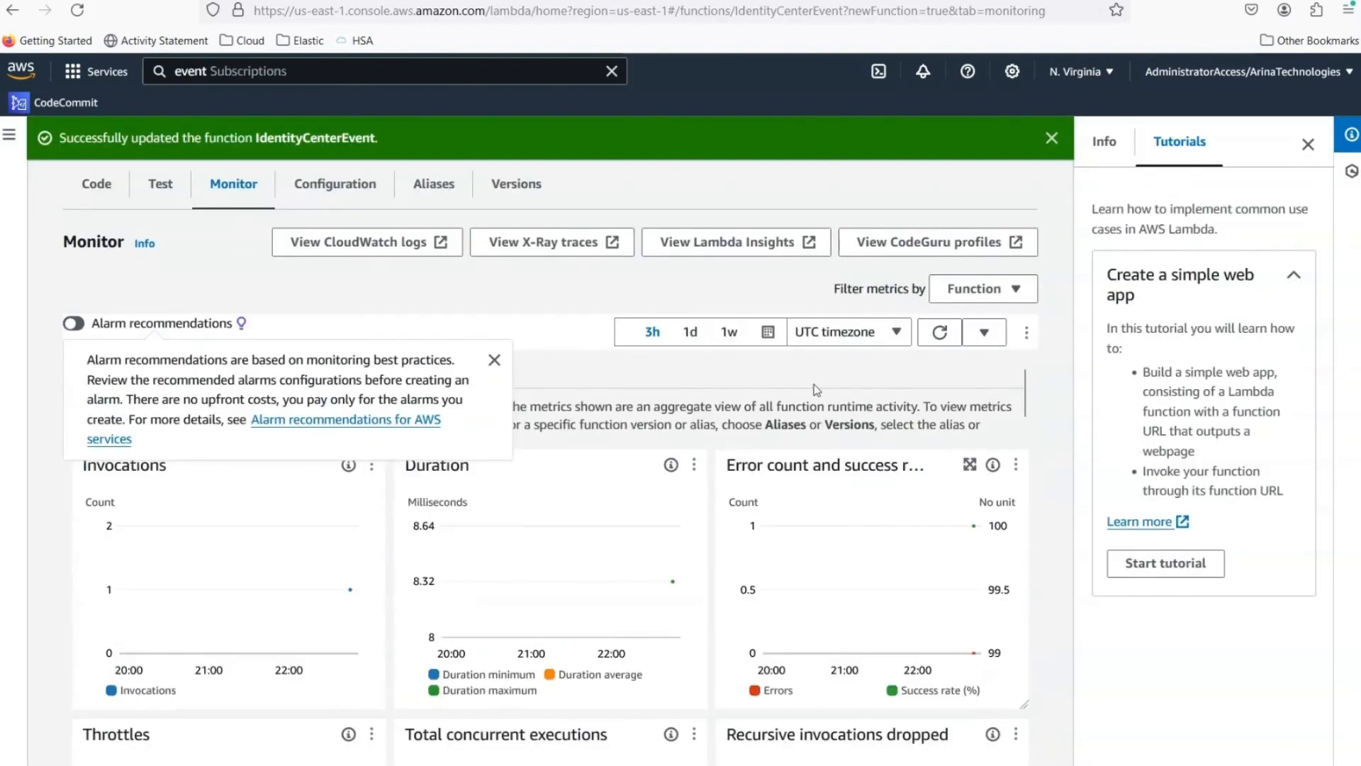
- Dismiss the notices and tutorial on the function's monitoring page, and set the metrics' time range to the last 5 minutes
{"action": "left_click", "coordinate": [495, 361]}
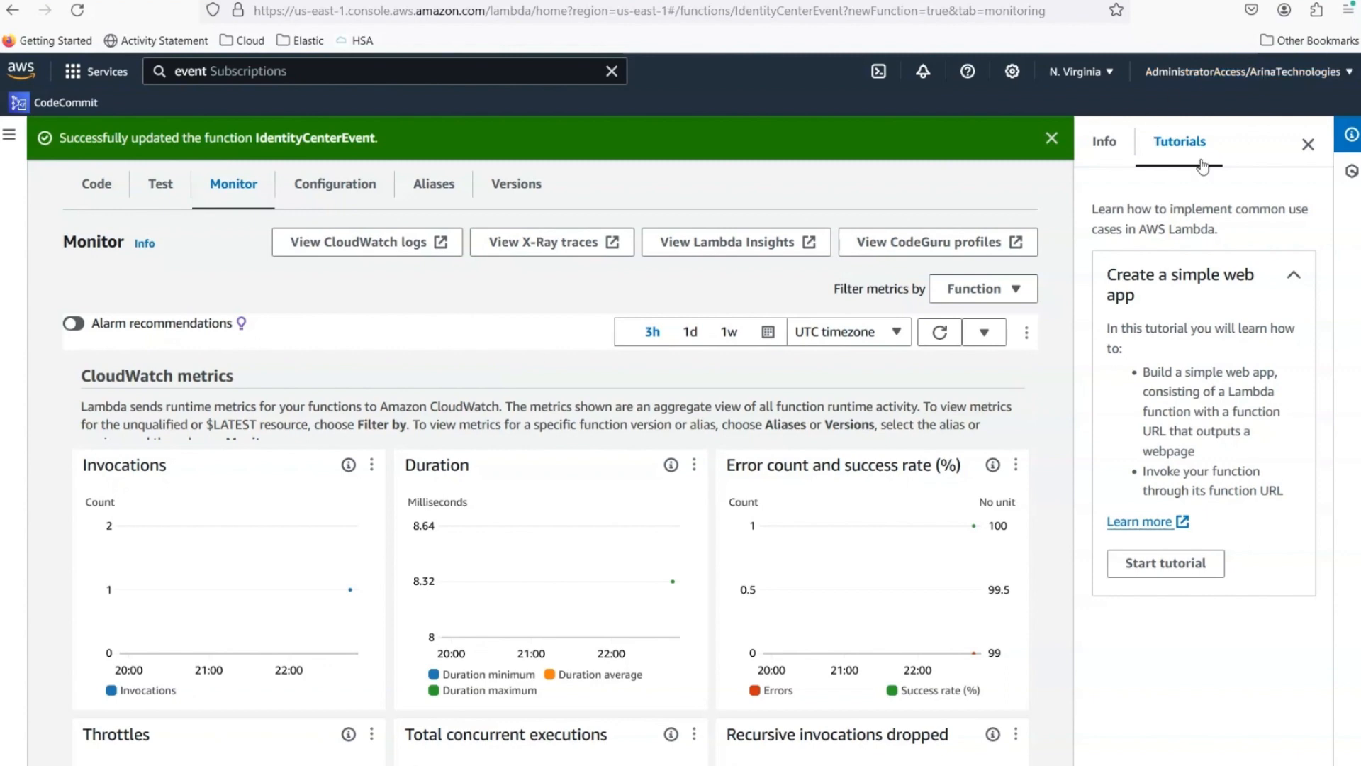
{"action": "left_click", "coordinate": [1308, 145]}
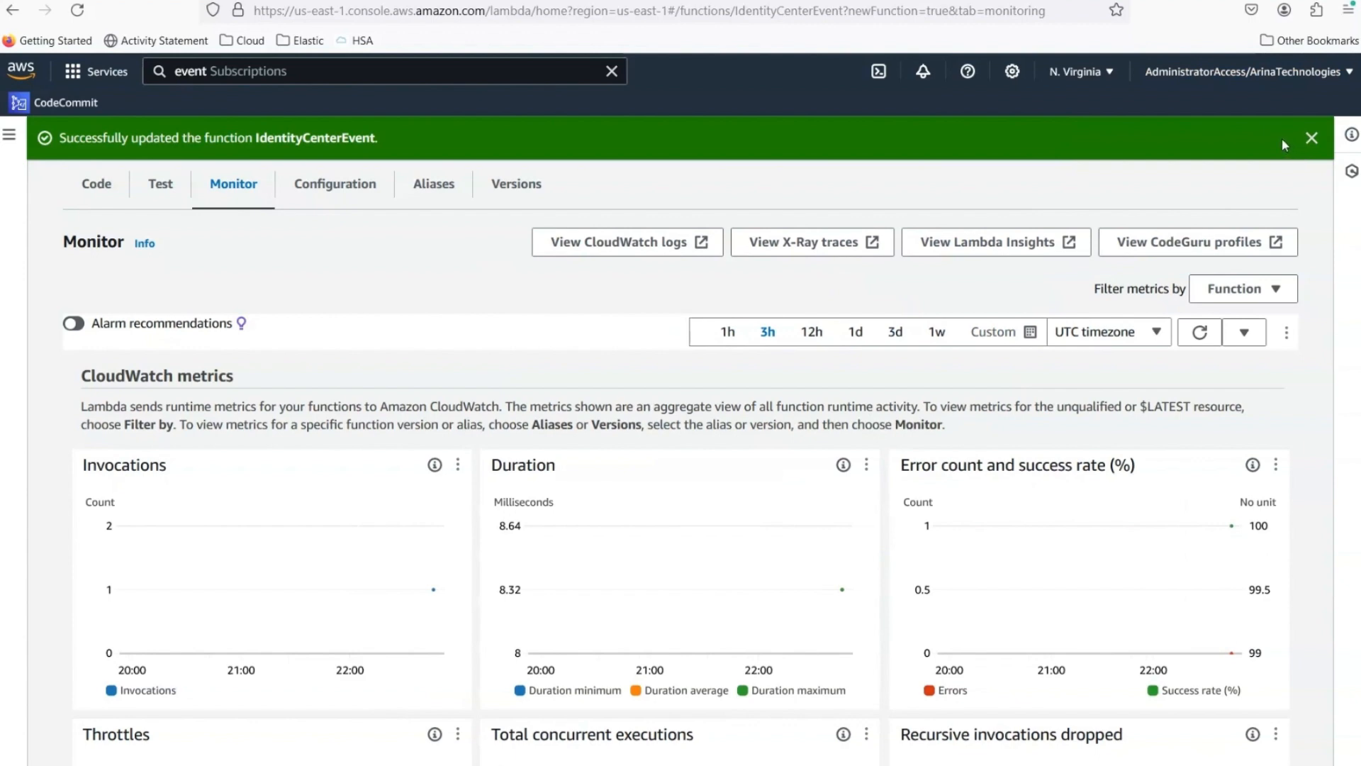
{"action": "left_click", "coordinate": [1311, 139]}
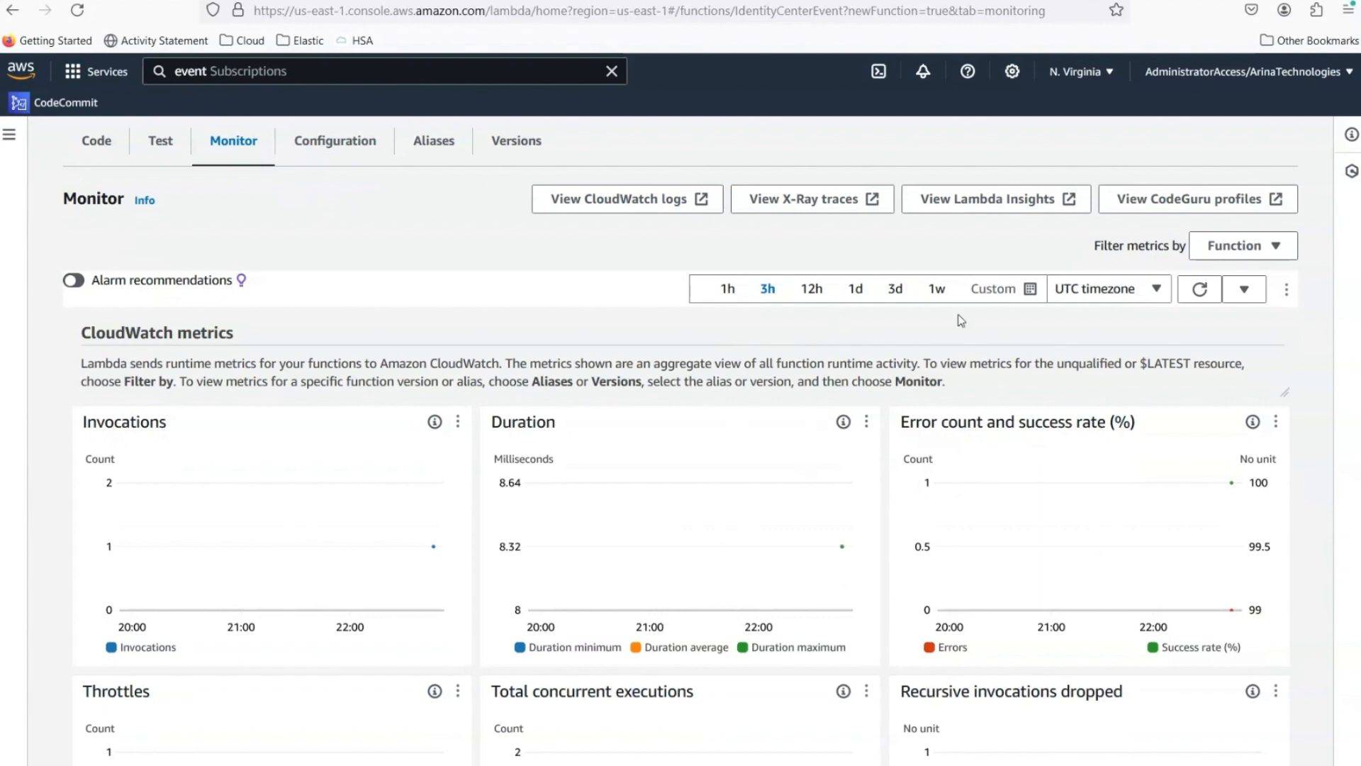
{"action": "left_click", "coordinate": [1005, 290]}
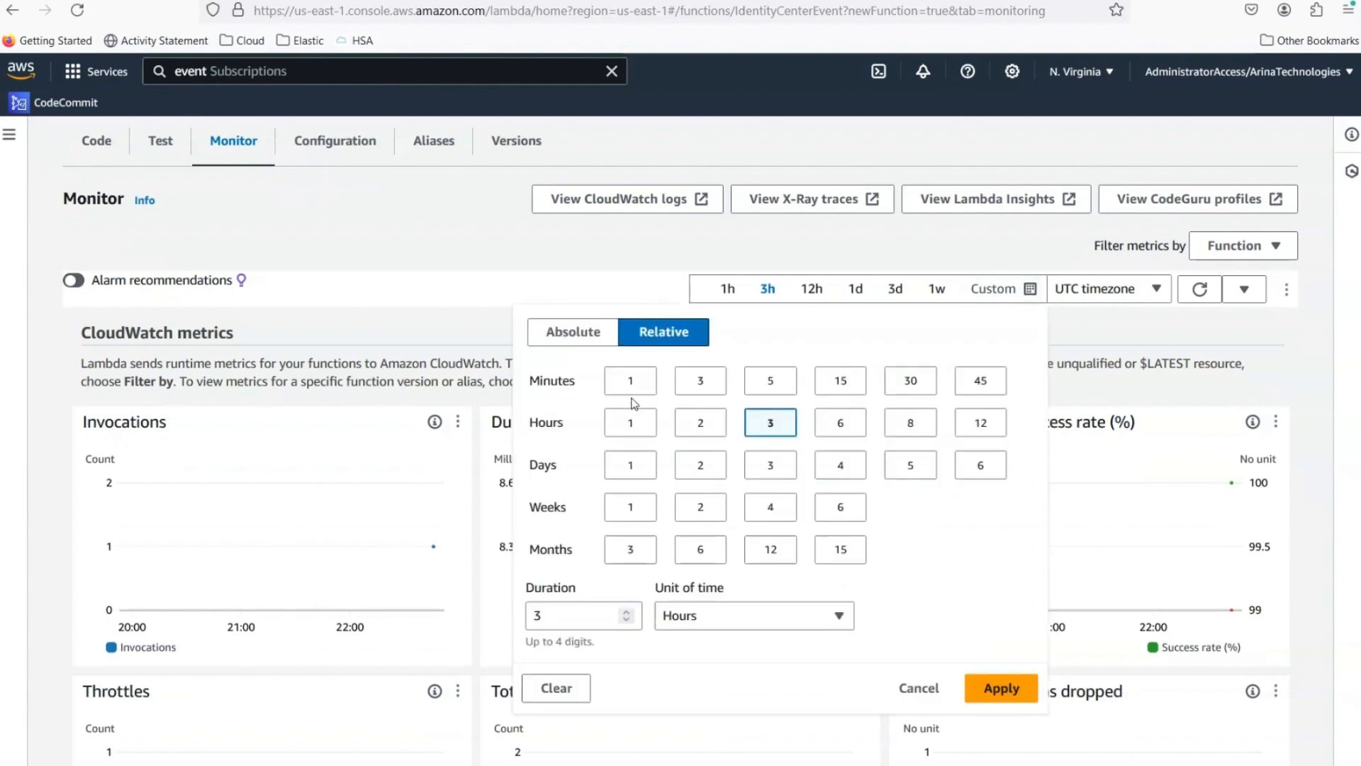
{"action": "left_click", "coordinate": [755, 383]}
{"action": "left_click", "coordinate": [1001, 688]}
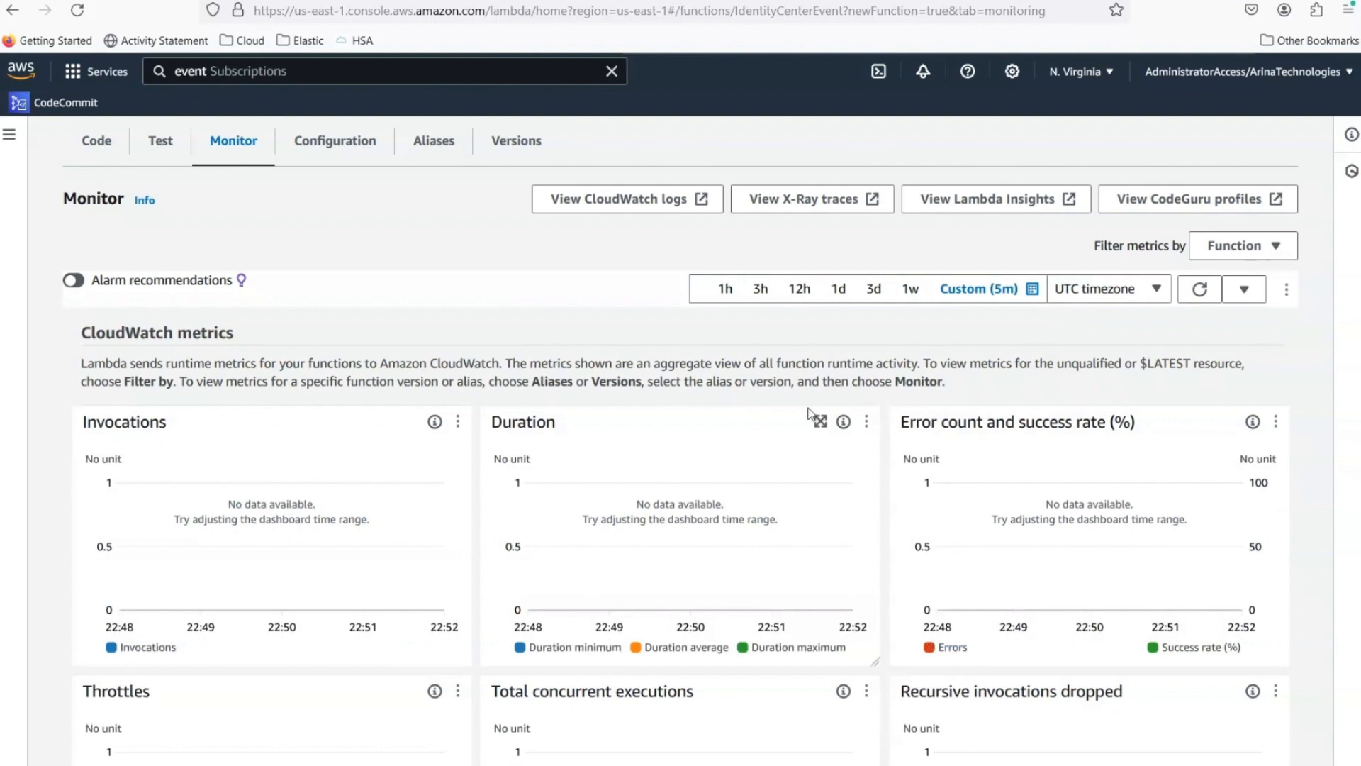
- Review the metrics' auto-refresh options, leaving auto-refresh off, and check the IdentityCenterEvent rule on the default EventBridge bus
{"action": "scroll", "coordinate": [810, 407], "scroll_direction": "up", "scroll_amount": 4}
{"action": "scroll", "coordinate": [811, 408], "scroll_direction": "up", "scroll_amount": 3}
{"action": "scroll", "coordinate": [810, 408], "scroll_direction": "down", "scroll_amount": 5}
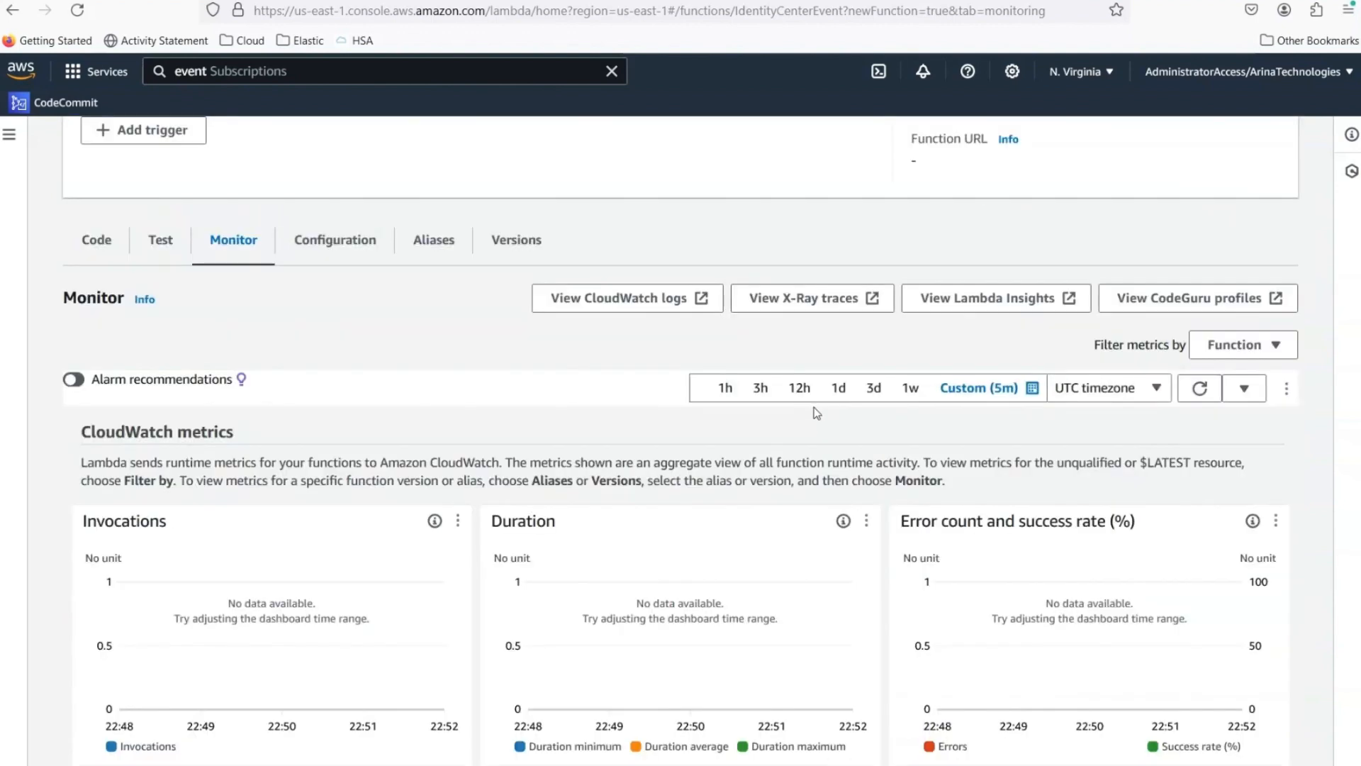
{"action": "left_click", "coordinate": [1244, 388]}
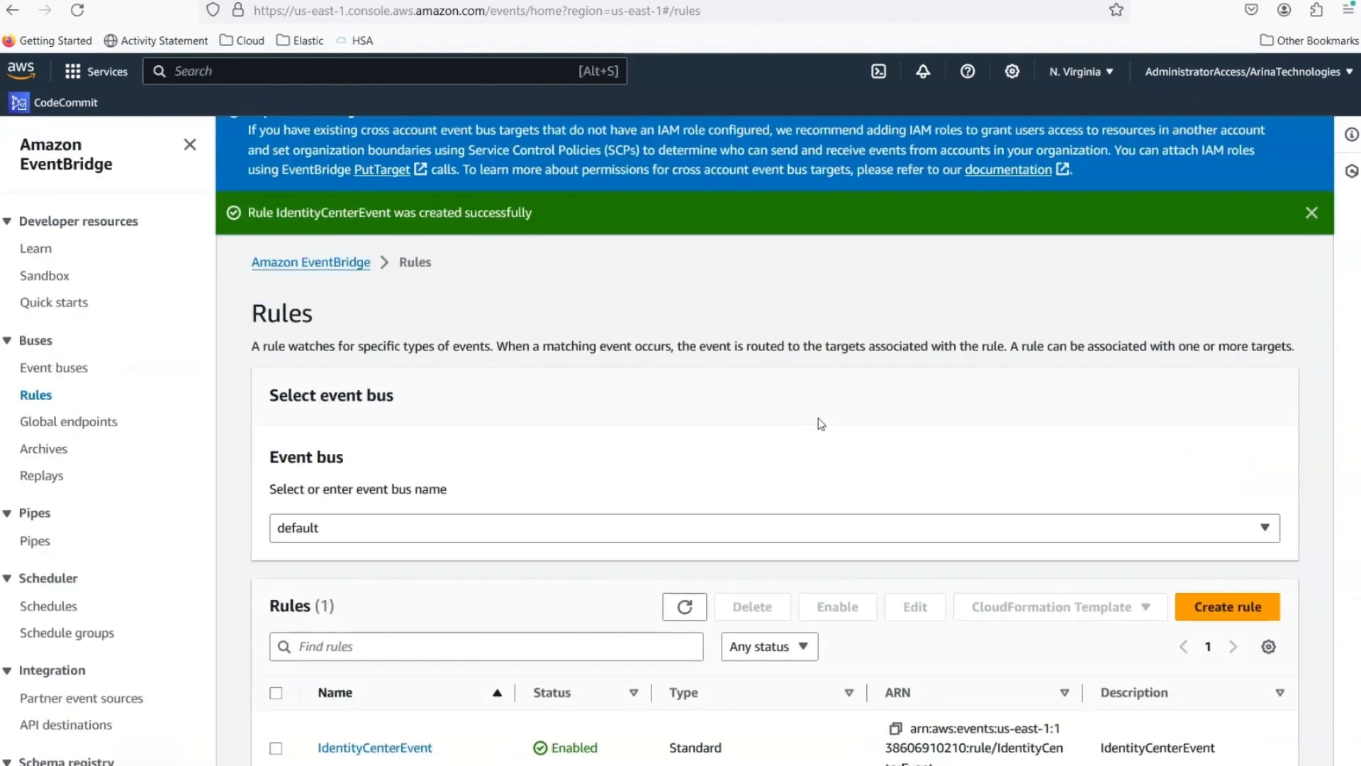
{"action": "scroll", "coordinate": [819, 418], "scroll_direction": "down", "scroll_amount": 1}
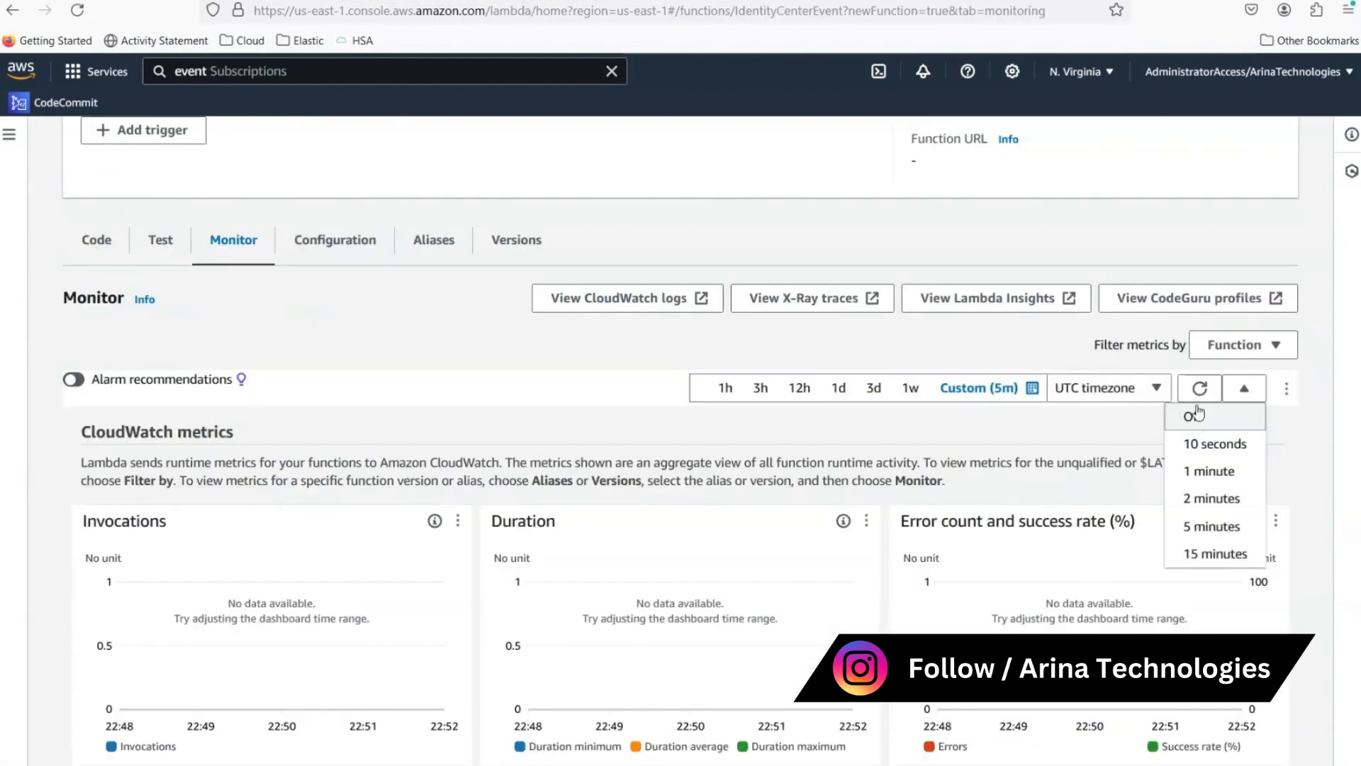
{"action": "left_click", "coordinate": [1196, 415]}
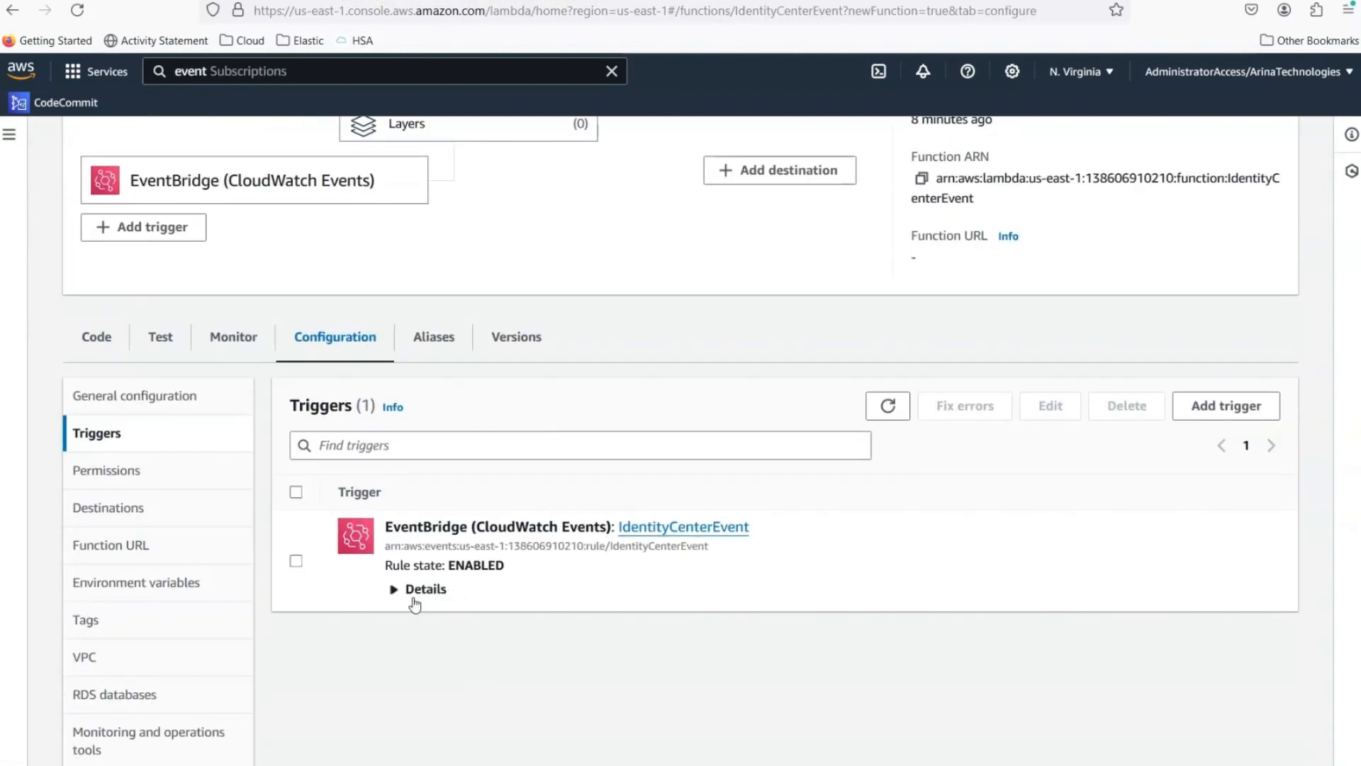
- Expand the details of the function's IdentityCenterEvent EventBridge trigger and examine its event pattern
{"action": "left_click", "coordinate": [397, 589]}
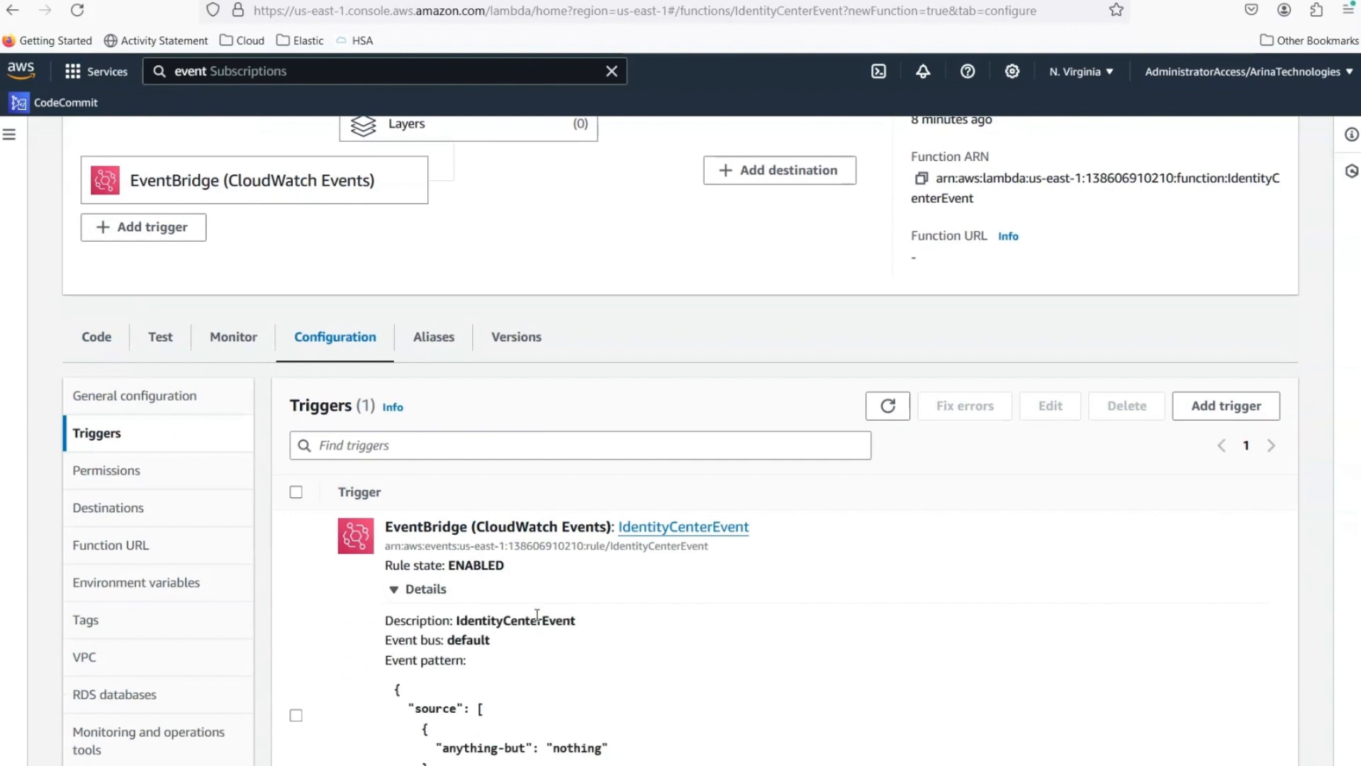
{"action": "scroll", "coordinate": [536, 616], "scroll_direction": "down", "scroll_amount": 3}
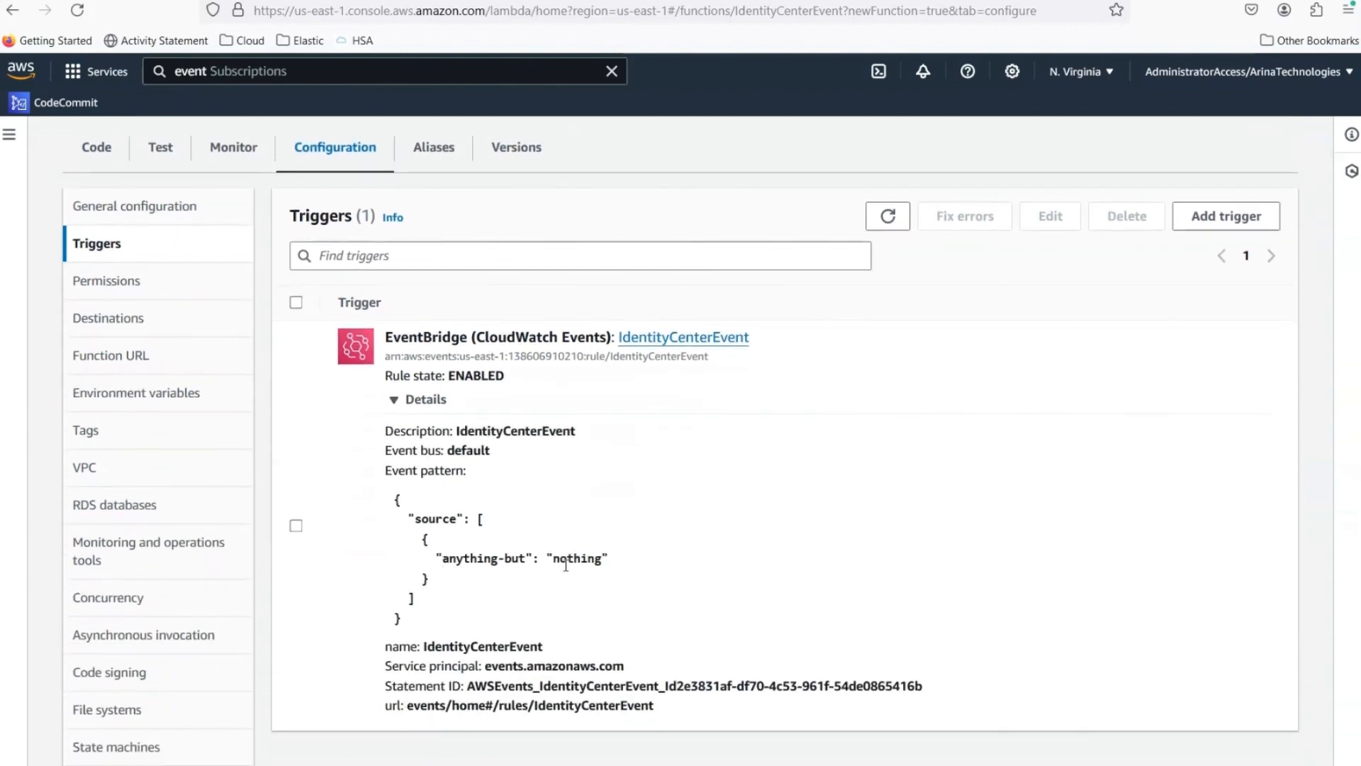
{"action": "scroll", "coordinate": [483, 307], "scroll_direction": "up", "scroll_amount": 3}
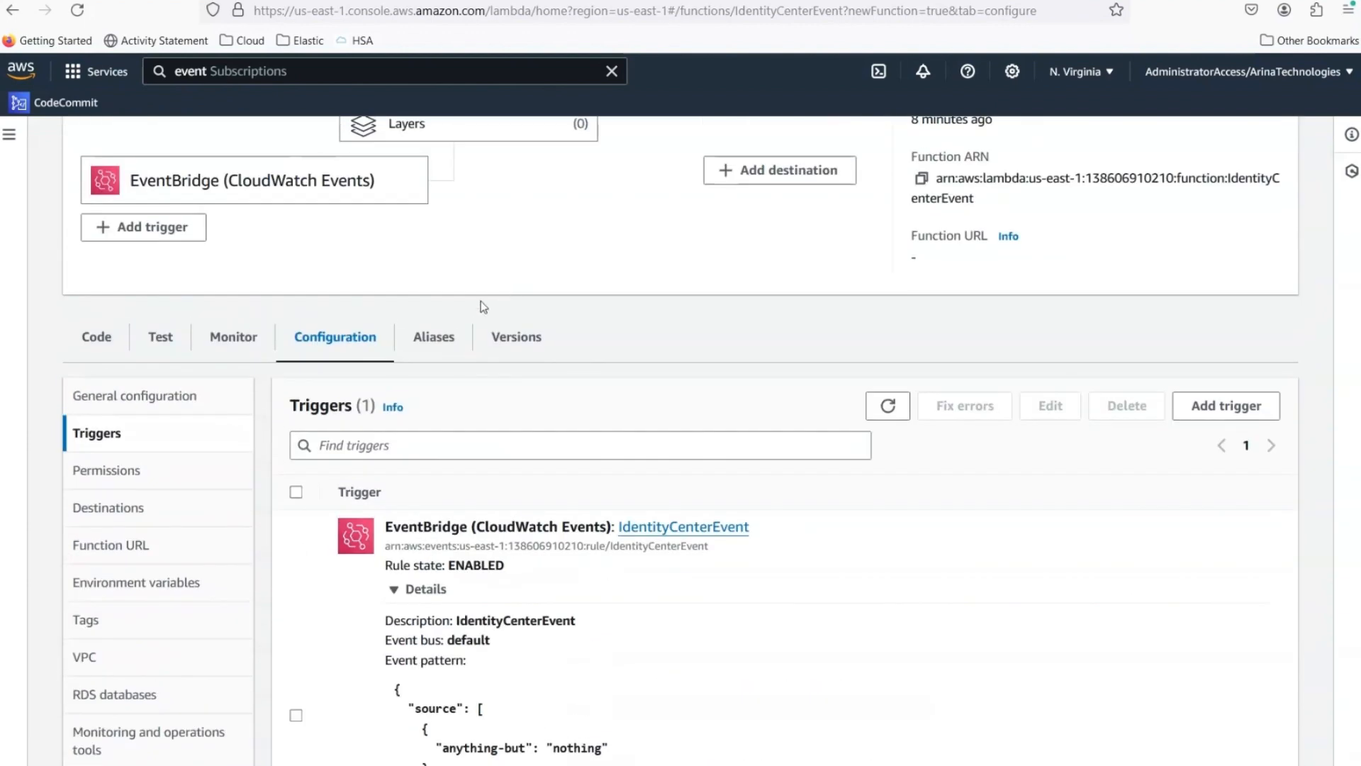
{"action": "scroll", "coordinate": [483, 306], "scroll_direction": "up", "scroll_amount": 3}
{"action": "left_click", "coordinate": [251, 531]}
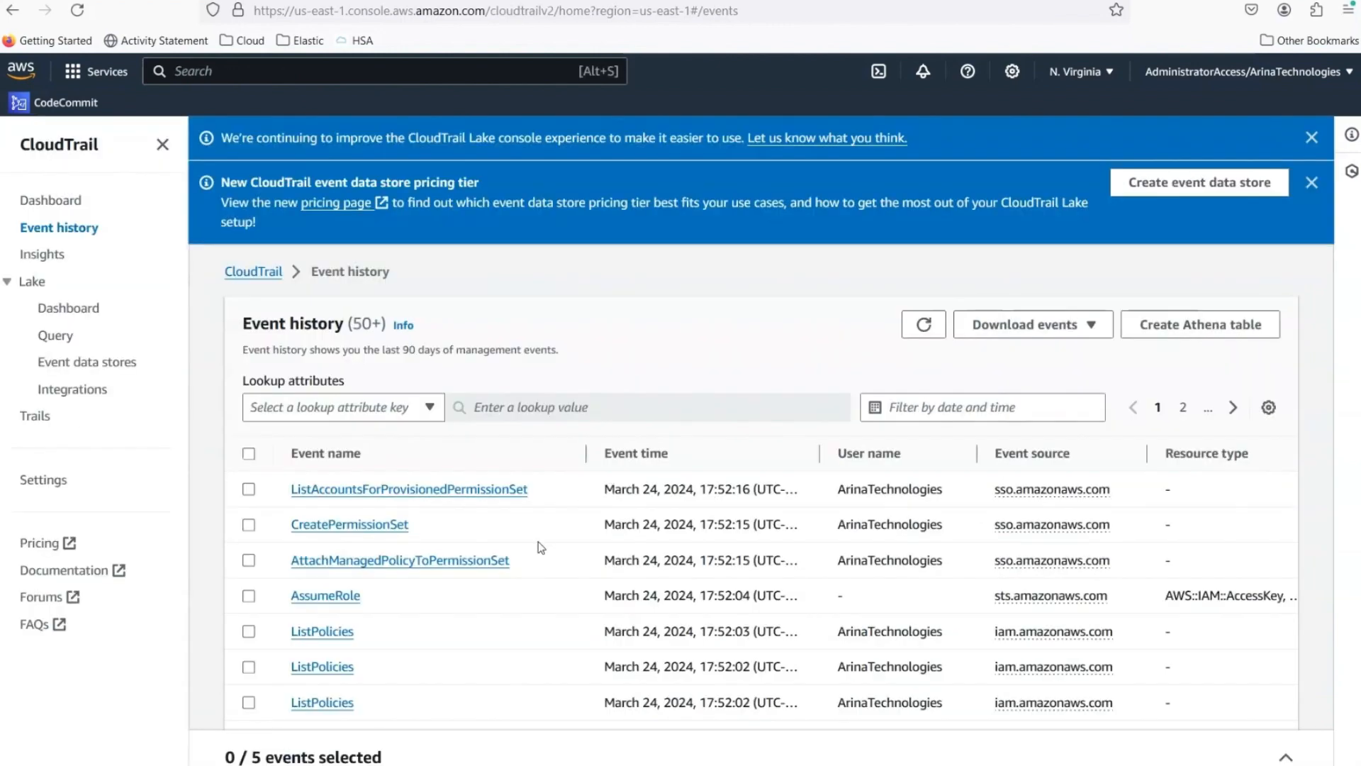
- Open the CreatePermissionSet event from the CloudTrail event history and examine its JSON event record
{"action": "left_click", "coordinate": [376, 525]}
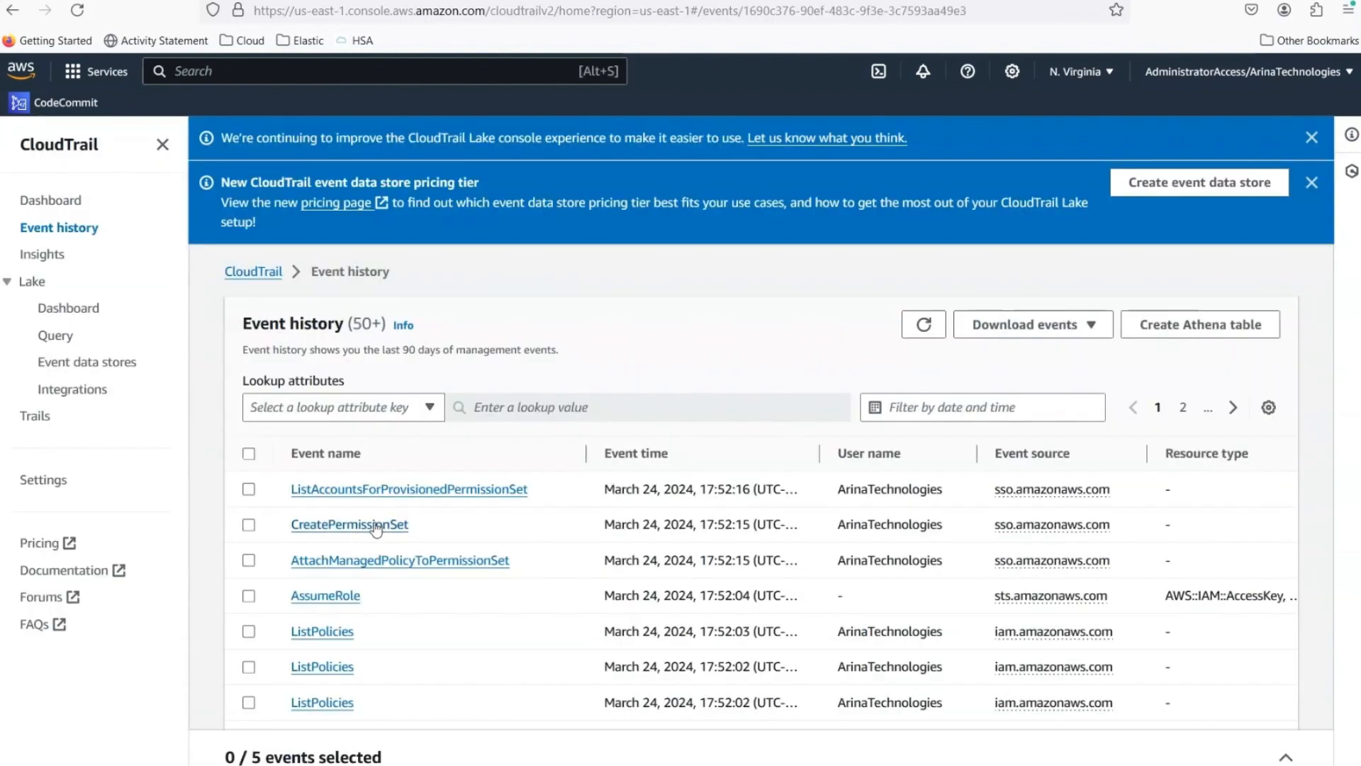
{"action": "scroll", "coordinate": [433, 531], "scroll_direction": "down", "scroll_amount": 8}
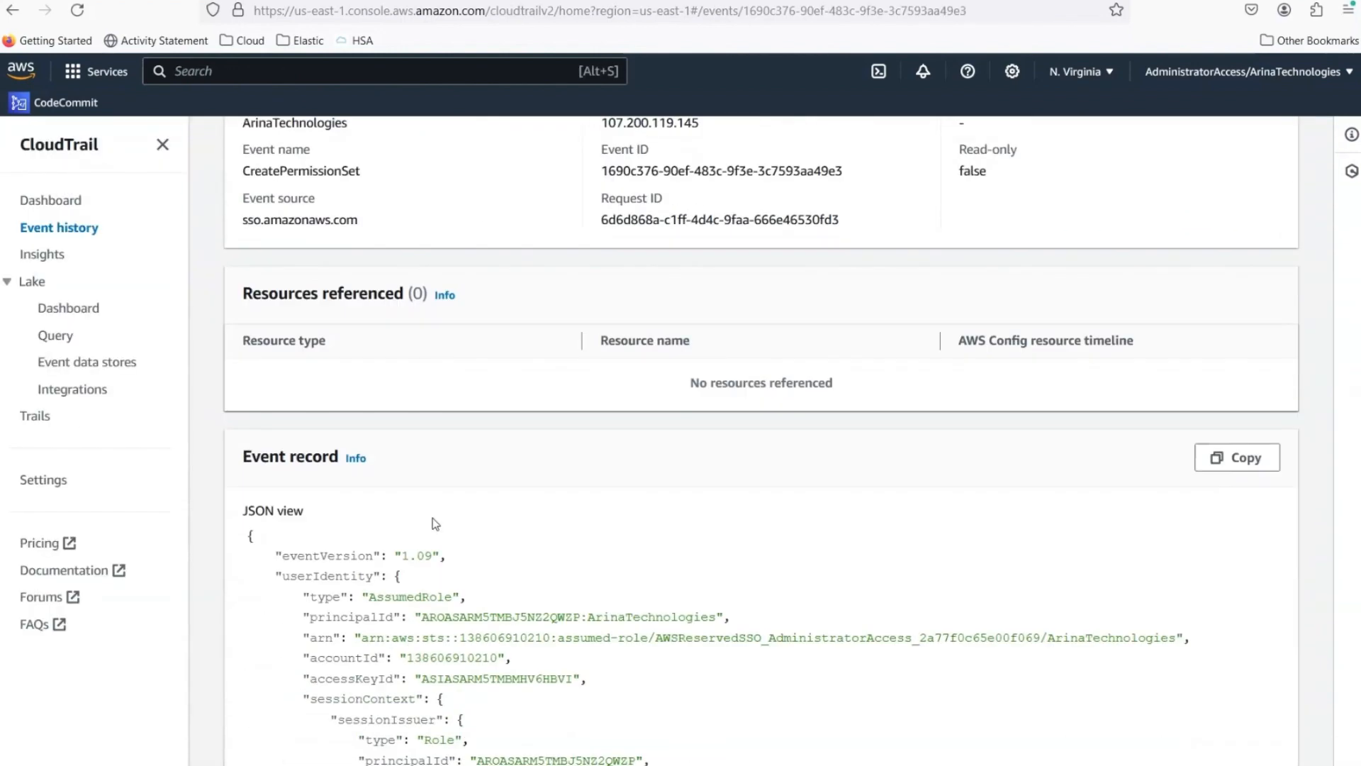
{"action": "scroll", "coordinate": [435, 515], "scroll_direction": "down", "scroll_amount": 1}
{"action": "scroll", "coordinate": [436, 516], "scroll_direction": "down", "scroll_amount": 3}
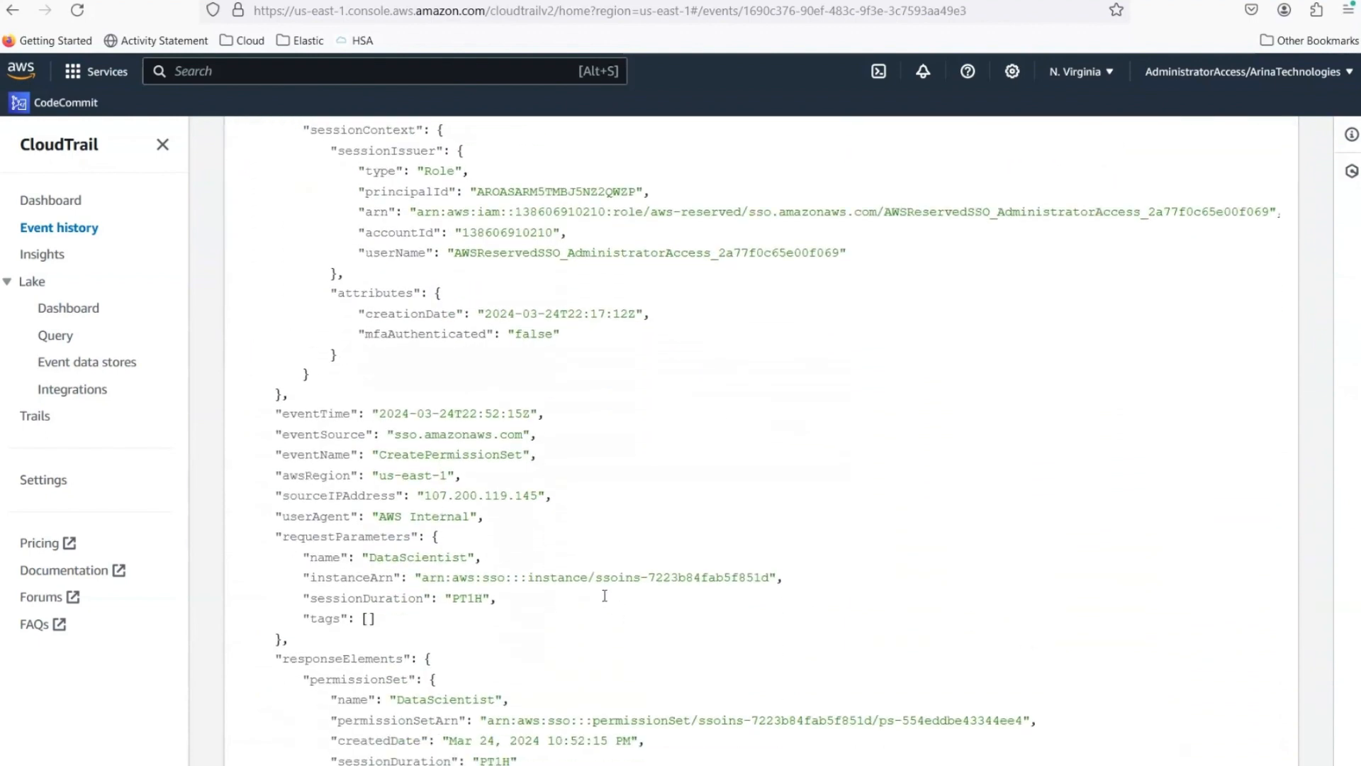
{"action": "scroll", "coordinate": [603, 593], "scroll_direction": "down", "scroll_amount": 1}
{"action": "scroll", "coordinate": [605, 587], "scroll_direction": "up", "scroll_amount": 4}
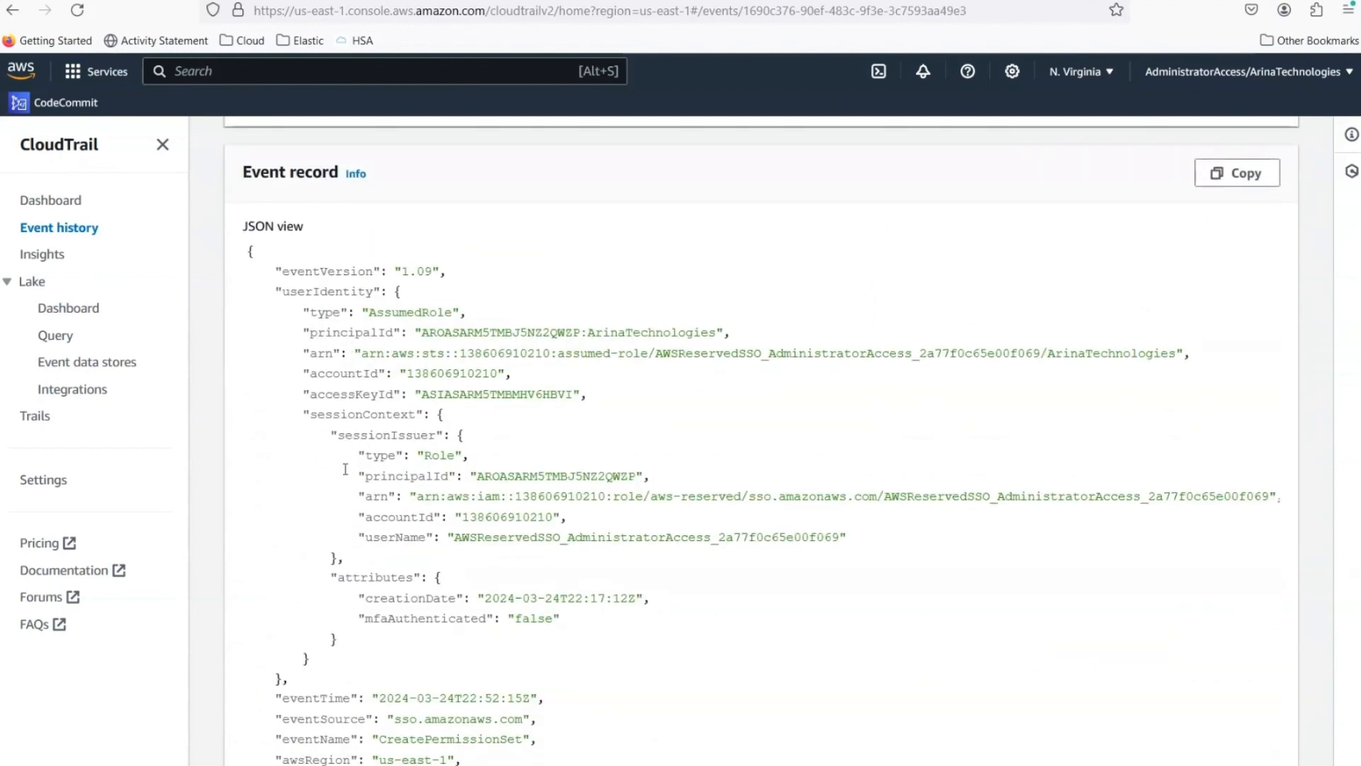
{"action": "scroll", "coordinate": [381, 619], "scroll_direction": "down", "scroll_amount": 1}
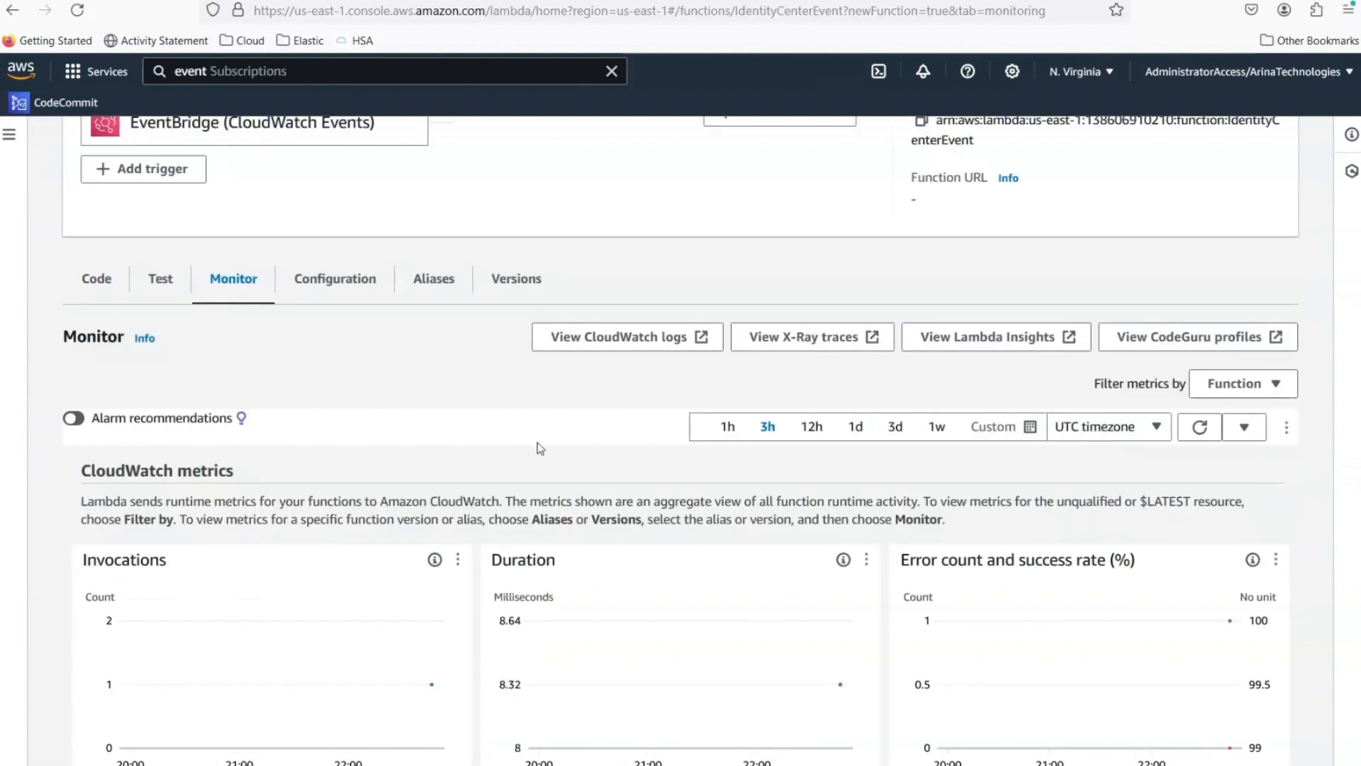
- Refresh the IdentityCenterEvent function's monitoring metrics and review the print(event) line in its lambda_function code
{"action": "left_click", "coordinate": [1197, 429]}
{"action": "left_click", "coordinate": [1198, 435]}
{"action": "left_click", "coordinate": [1197, 435]}
{"action": "left_click", "coordinate": [106, 284]}
{"action": "scroll", "coordinate": [506, 529], "scroll_direction": "down", "scroll_amount": 4}
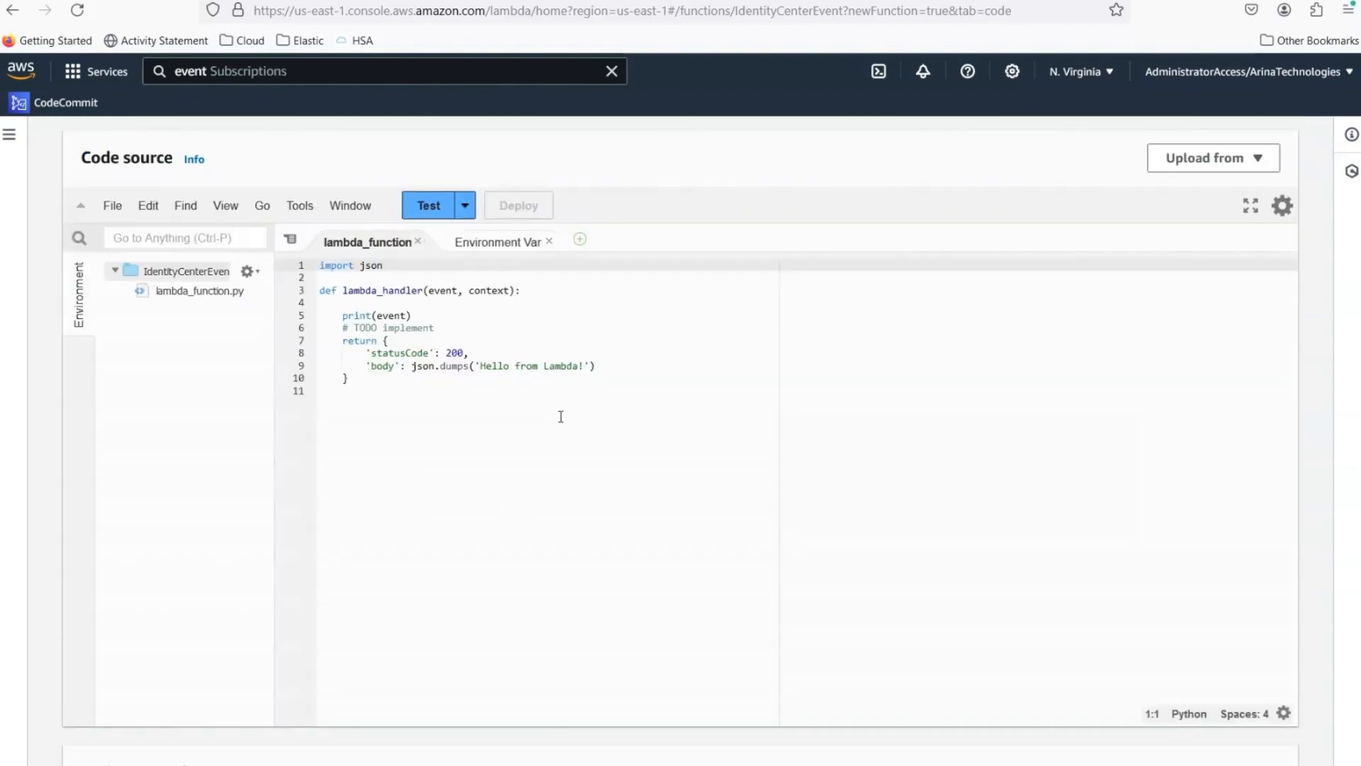
{"action": "left_click", "coordinate": [560, 417]}
{"action": "left_click", "coordinate": [494, 316]}
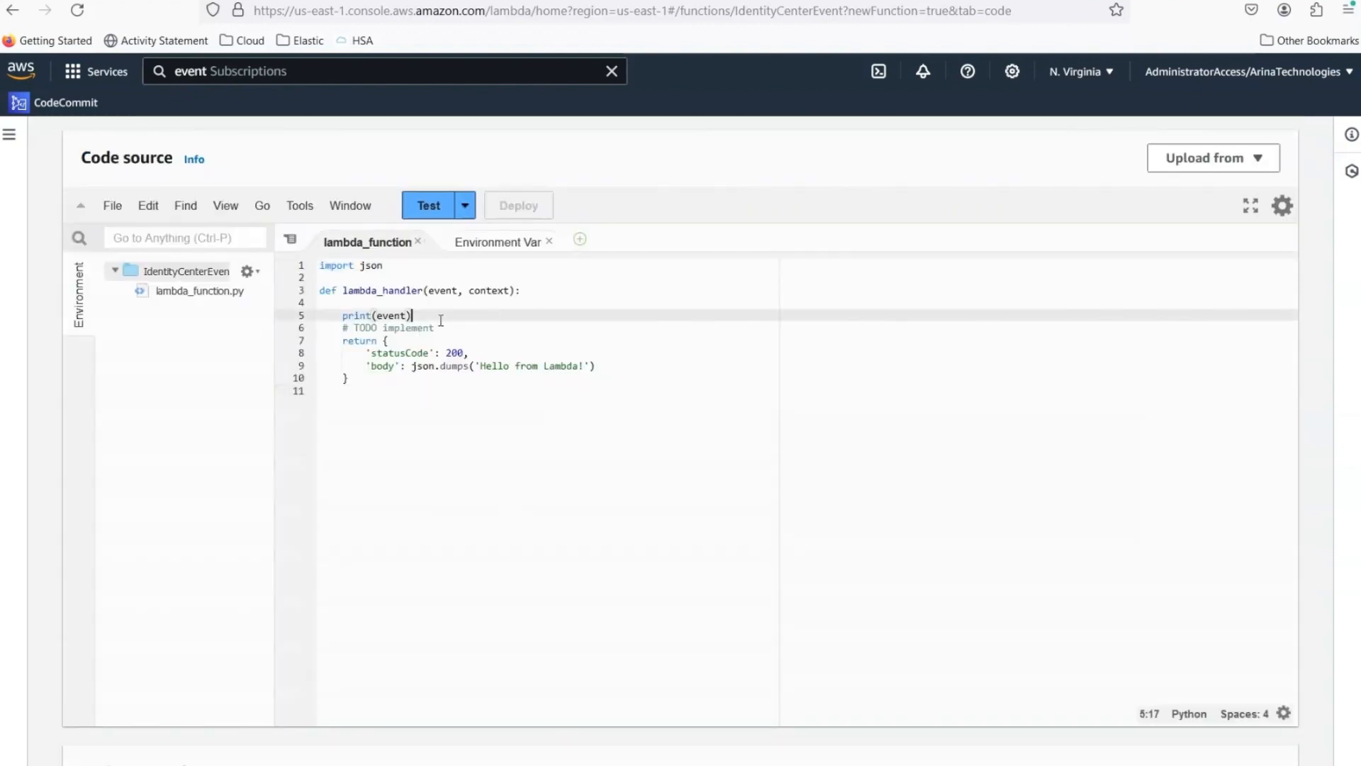
{"action": "scroll", "coordinate": [942, 583], "scroll_direction": "up", "scroll_amount": 2}
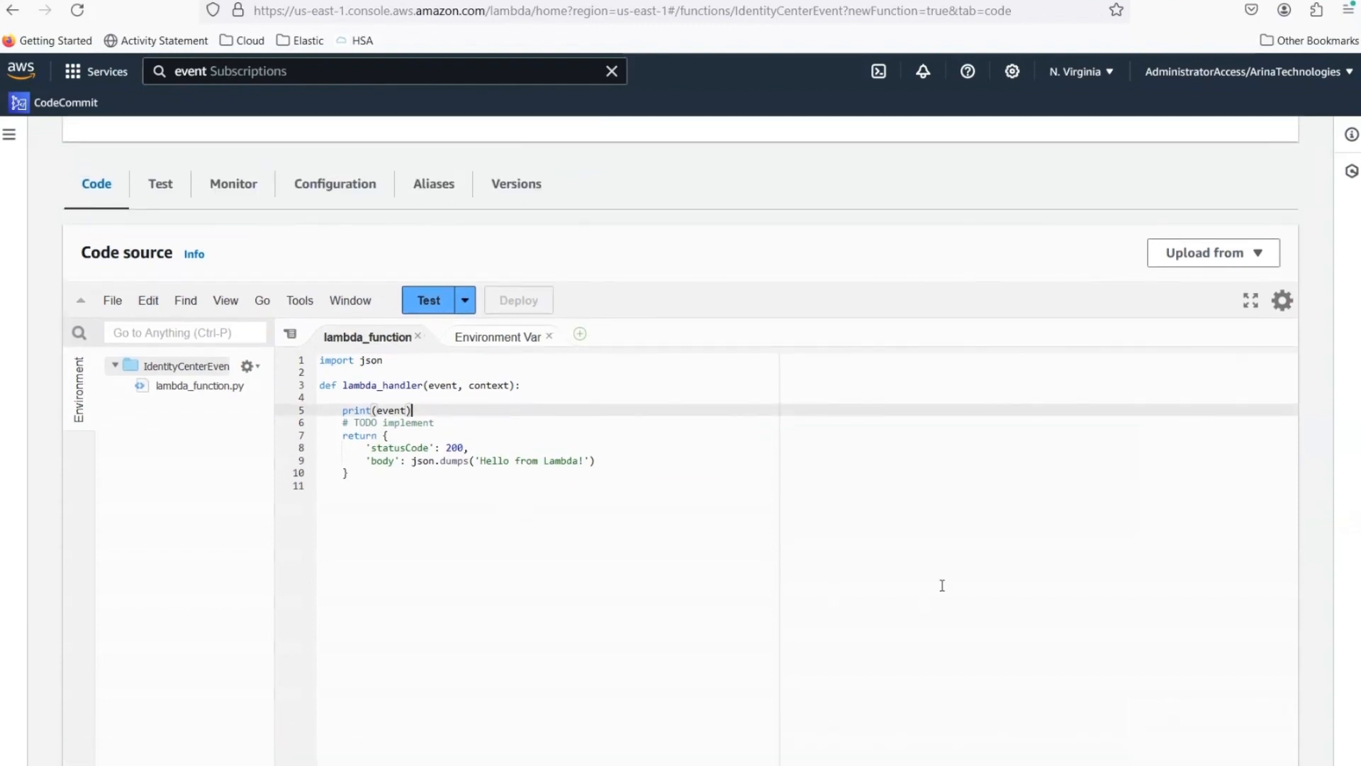
- Copy the CreatePermissionSet event record from CloudTrail and replace the sample JSON of the function's new test event with it
{"action": "scroll", "coordinate": [1131, 486], "scroll_direction": "down", "scroll_amount": 6}
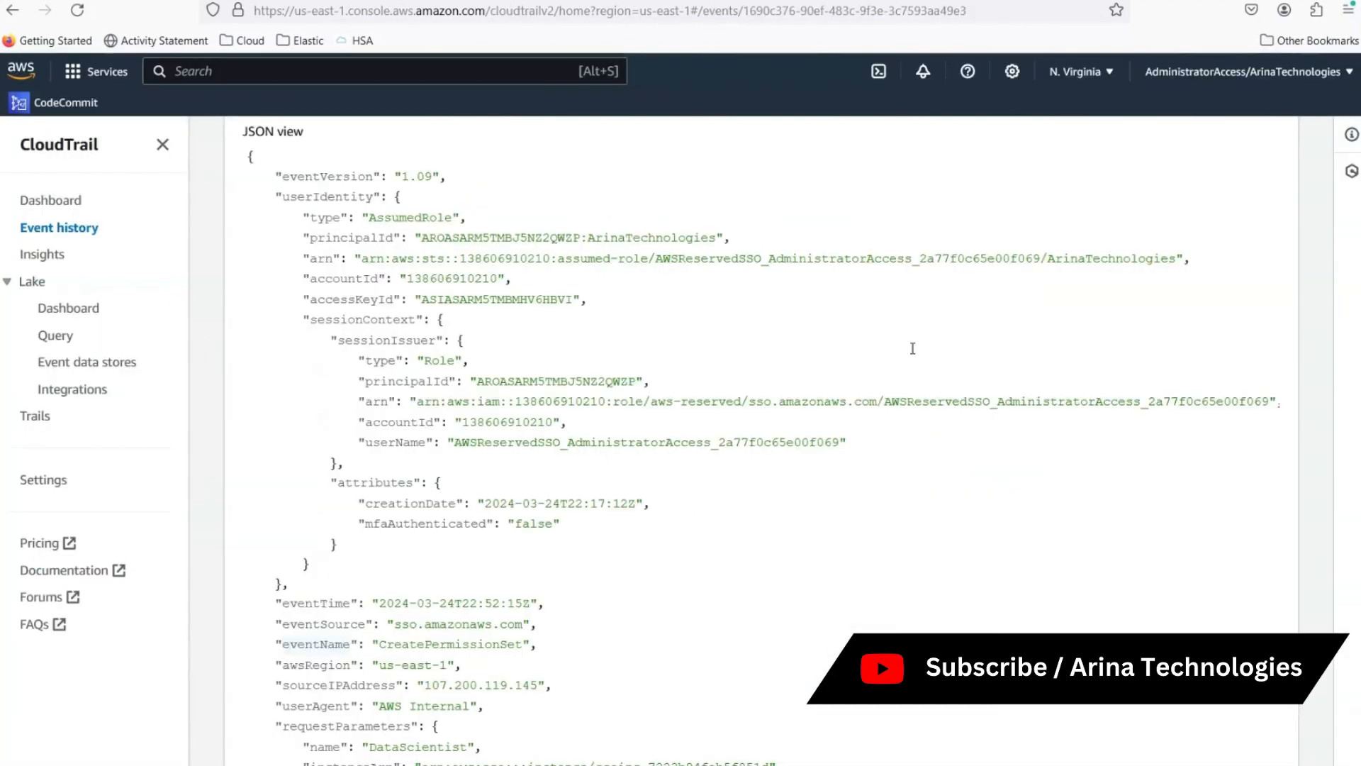
{"action": "scroll", "coordinate": [866, 335], "scroll_direction": "up", "scroll_amount": 4}
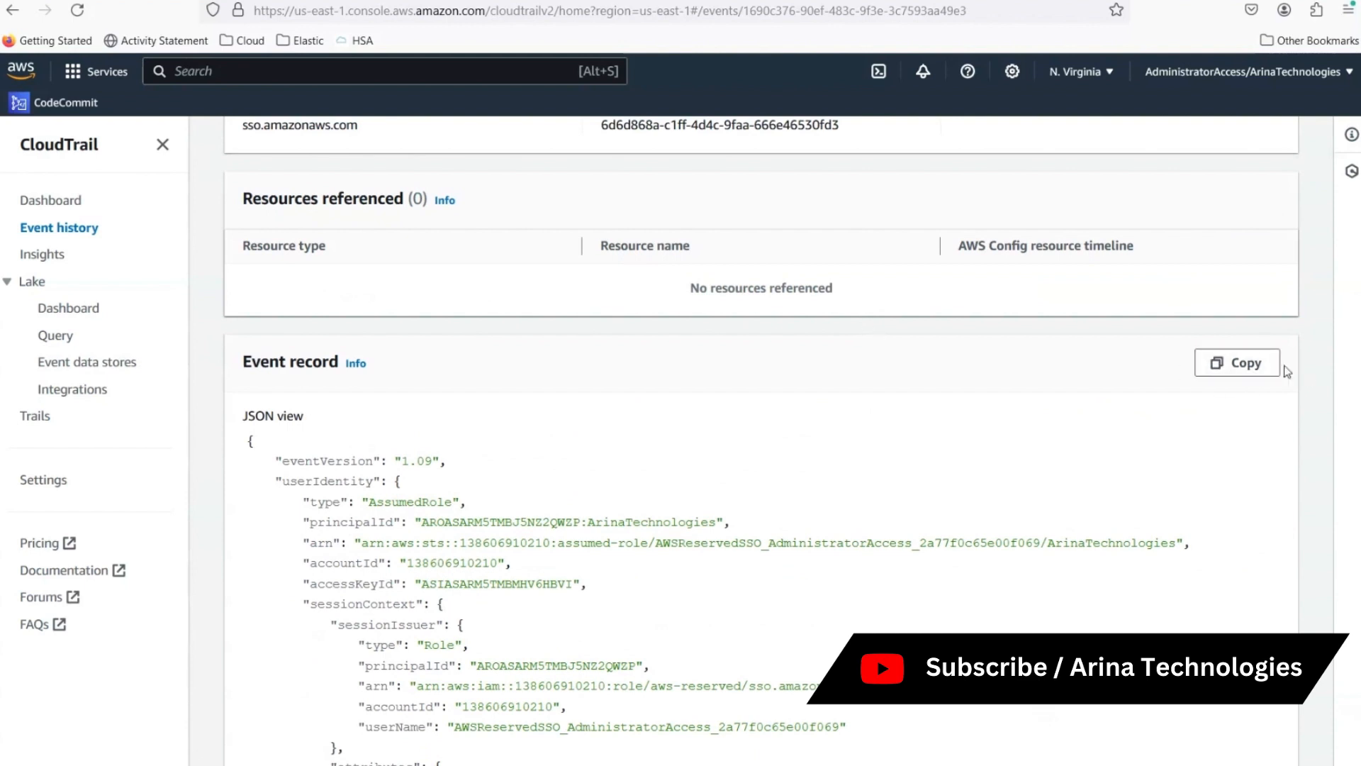
{"action": "left_click", "coordinate": [1242, 365]}
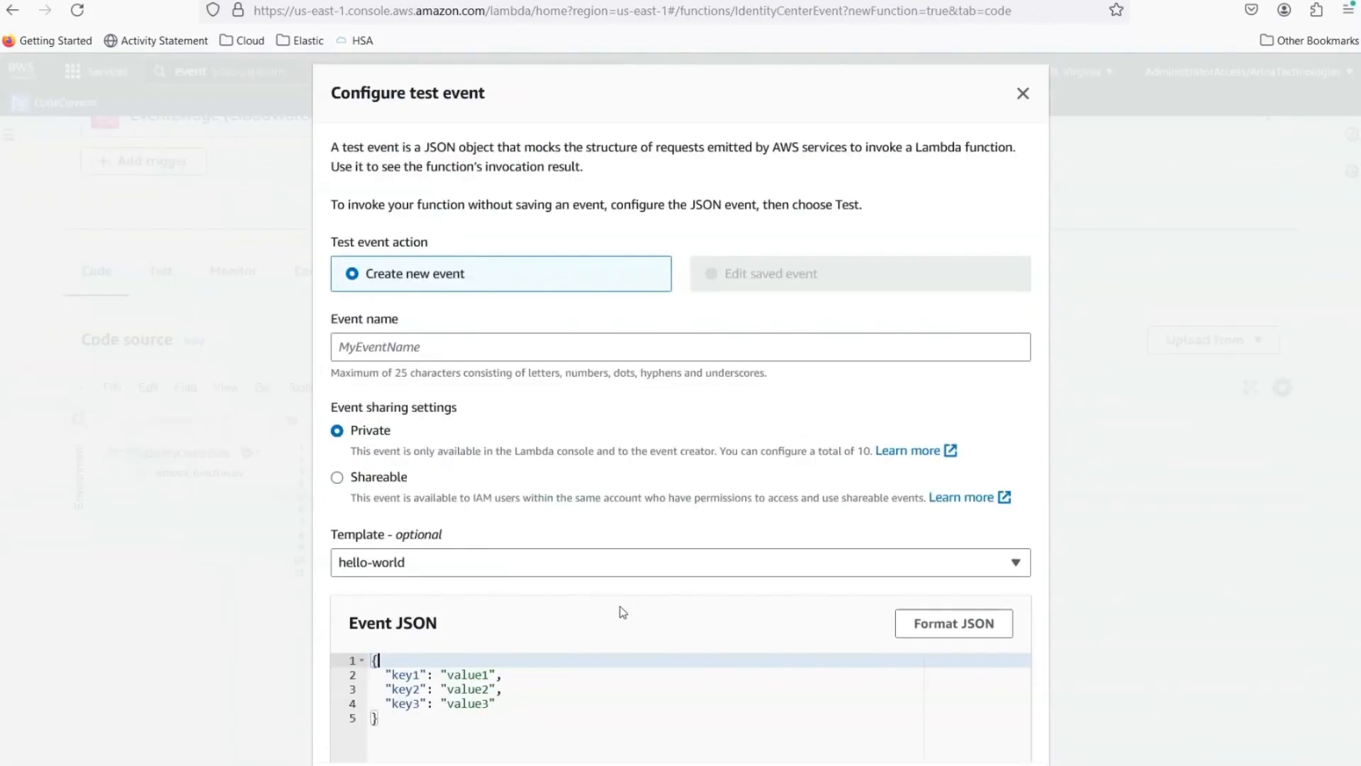
{"action": "key", "text": "ctrl+a"}
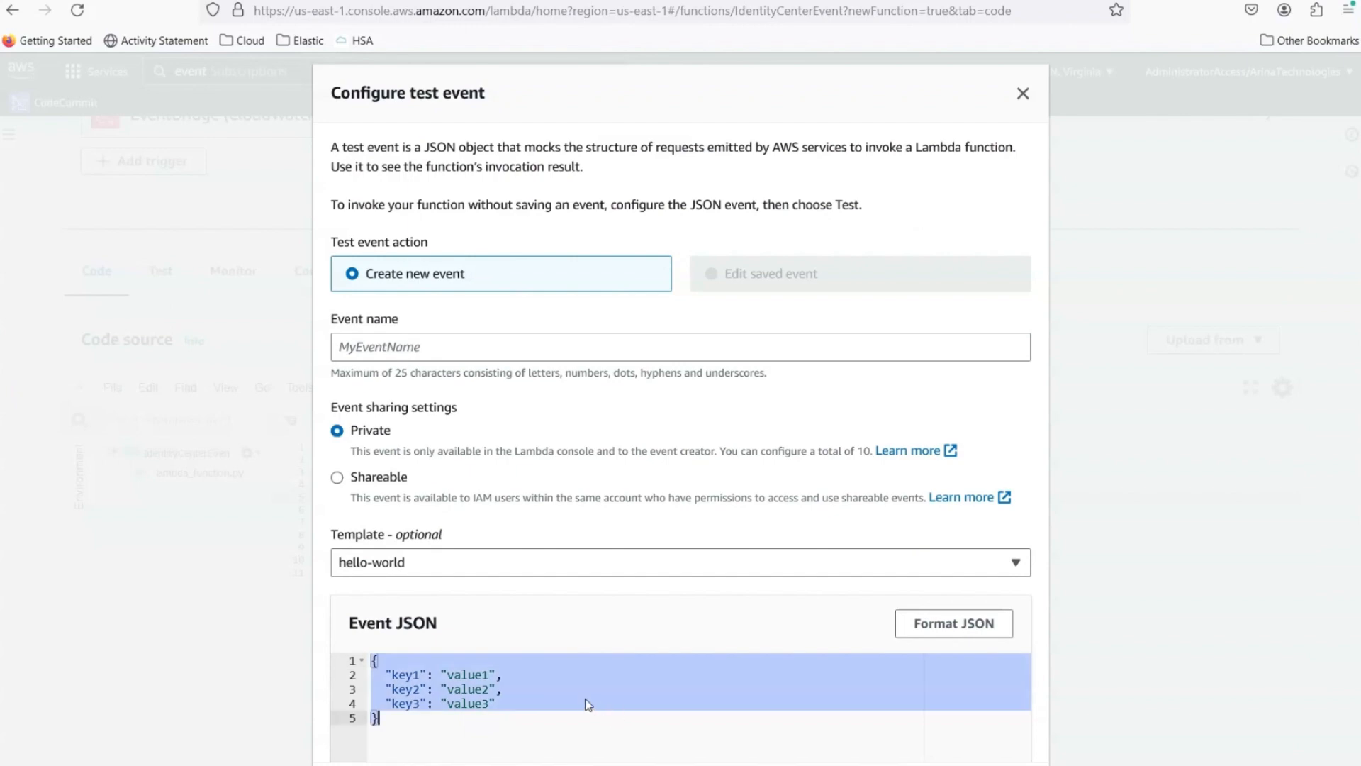
{"action": "key", "text": "ctrl+v"}
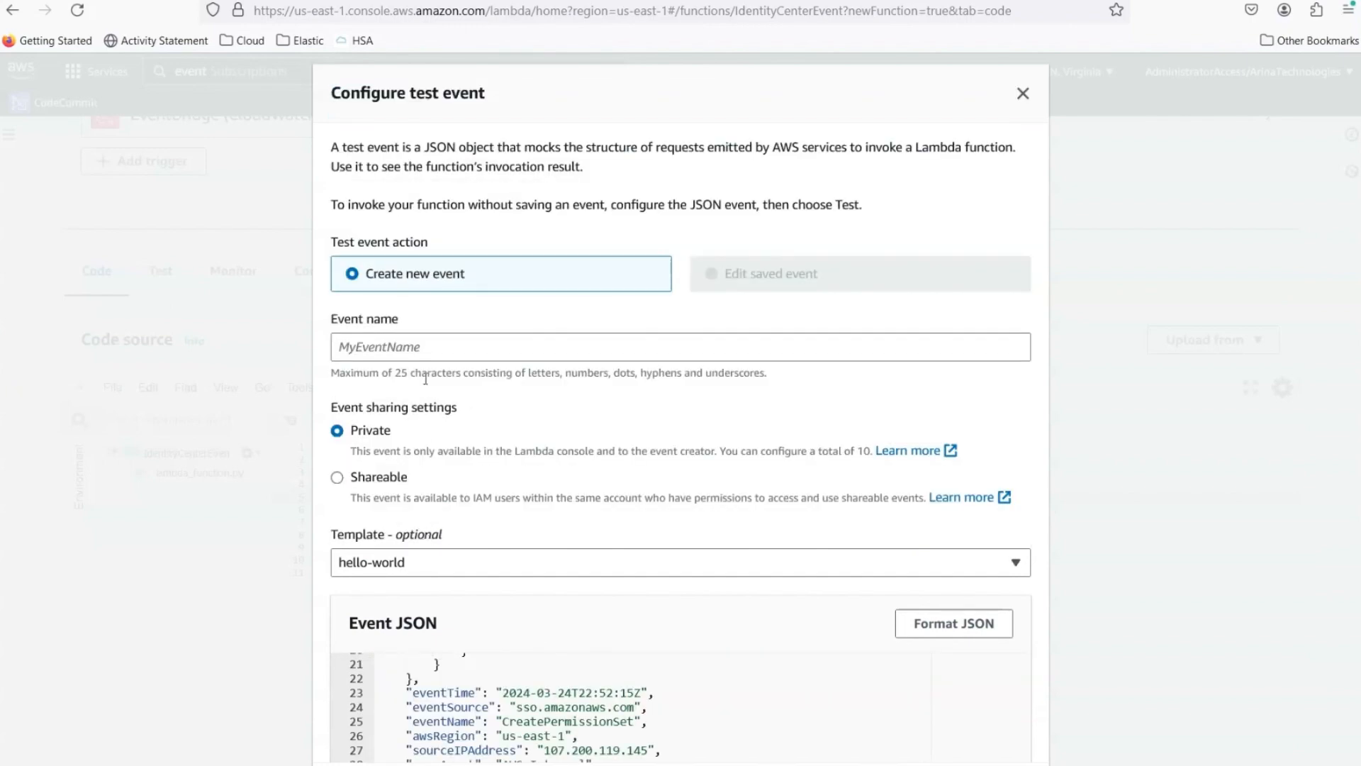
- Save the private test event under its record's event name, CreatePermissionSet, and run the function with it
{"action": "left_click", "coordinate": [430, 347]}
{"action": "scroll", "coordinate": [735, 583], "scroll_direction": "down", "scroll_amount": 5}
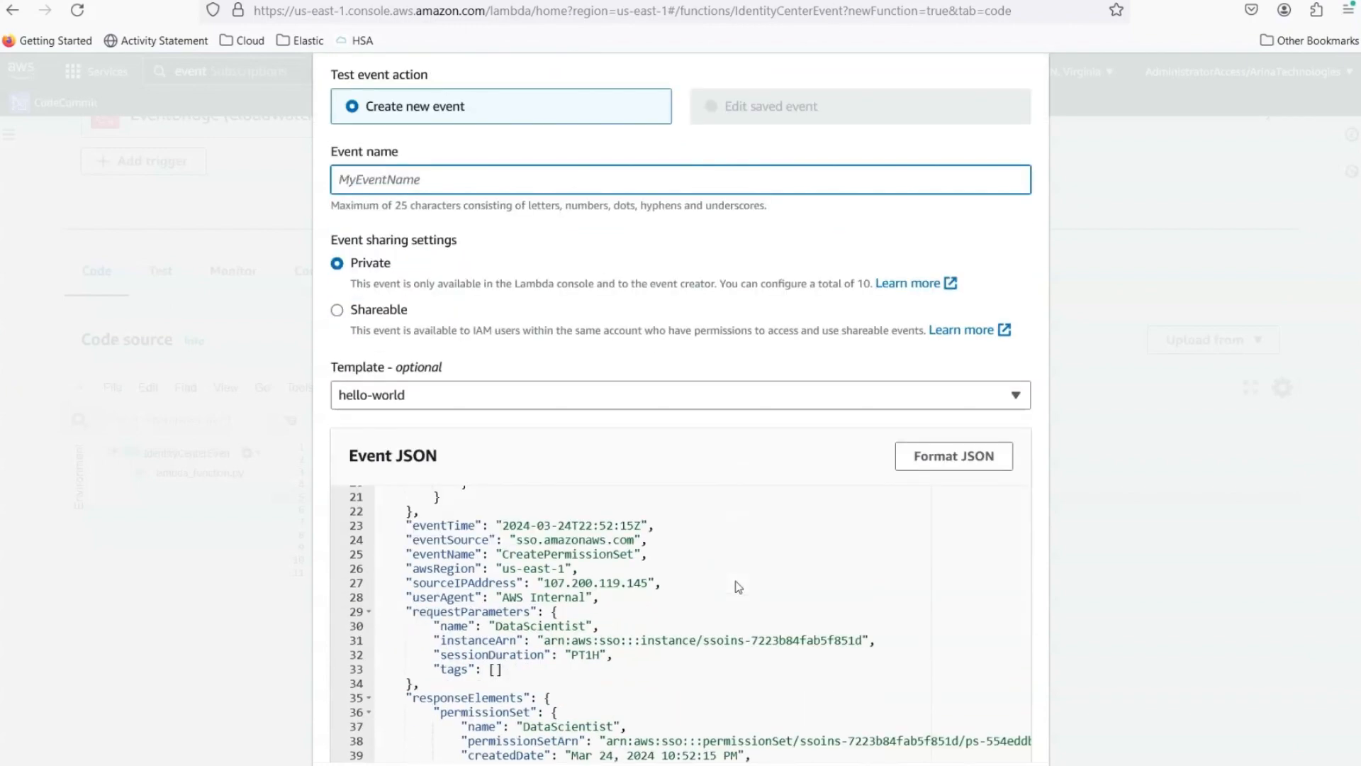
{"action": "scroll", "coordinate": [604, 698], "scroll_direction": "down", "scroll_amount": 1}
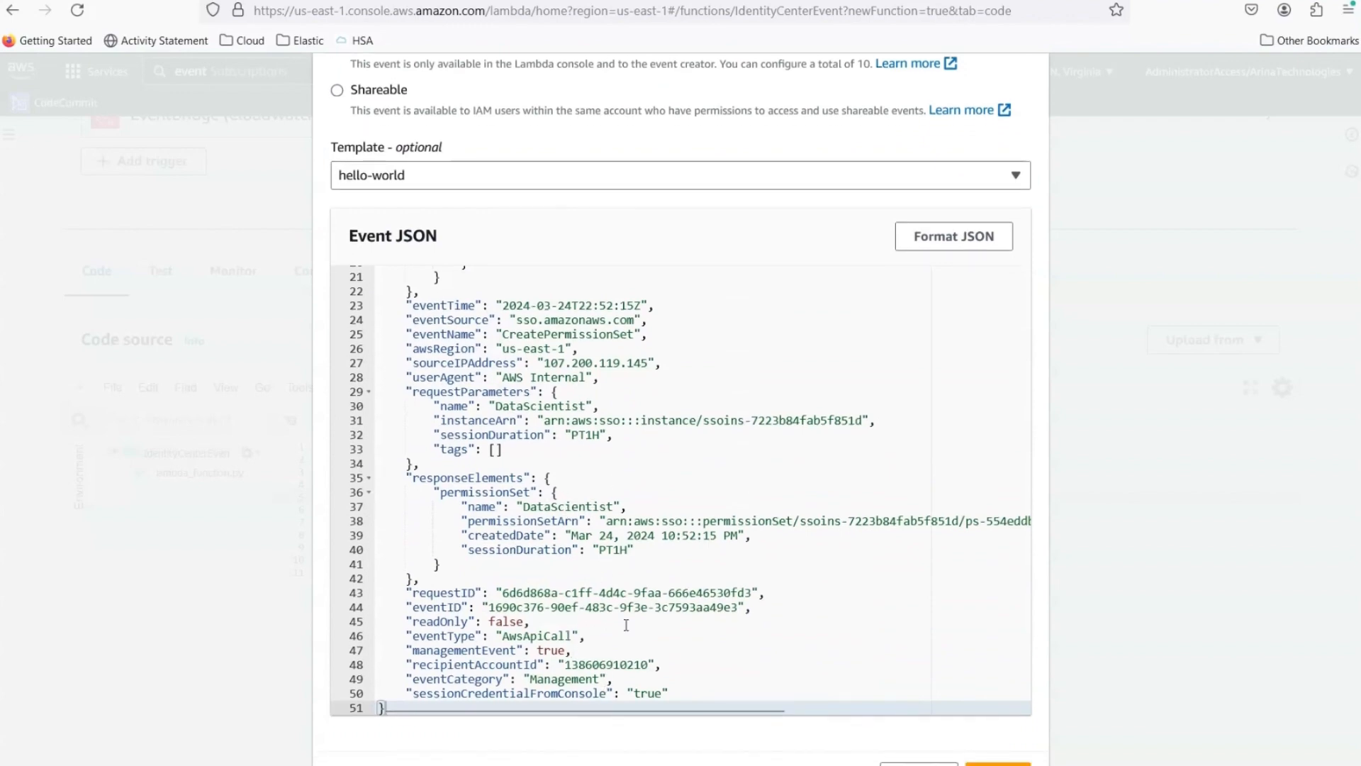
{"action": "scroll", "coordinate": [551, 625], "scroll_direction": "up", "scroll_amount": 4}
{"action": "double_click", "coordinate": [554, 551]}
{"action": "scroll", "coordinate": [555, 556], "scroll_direction": "up", "scroll_amount": 5}
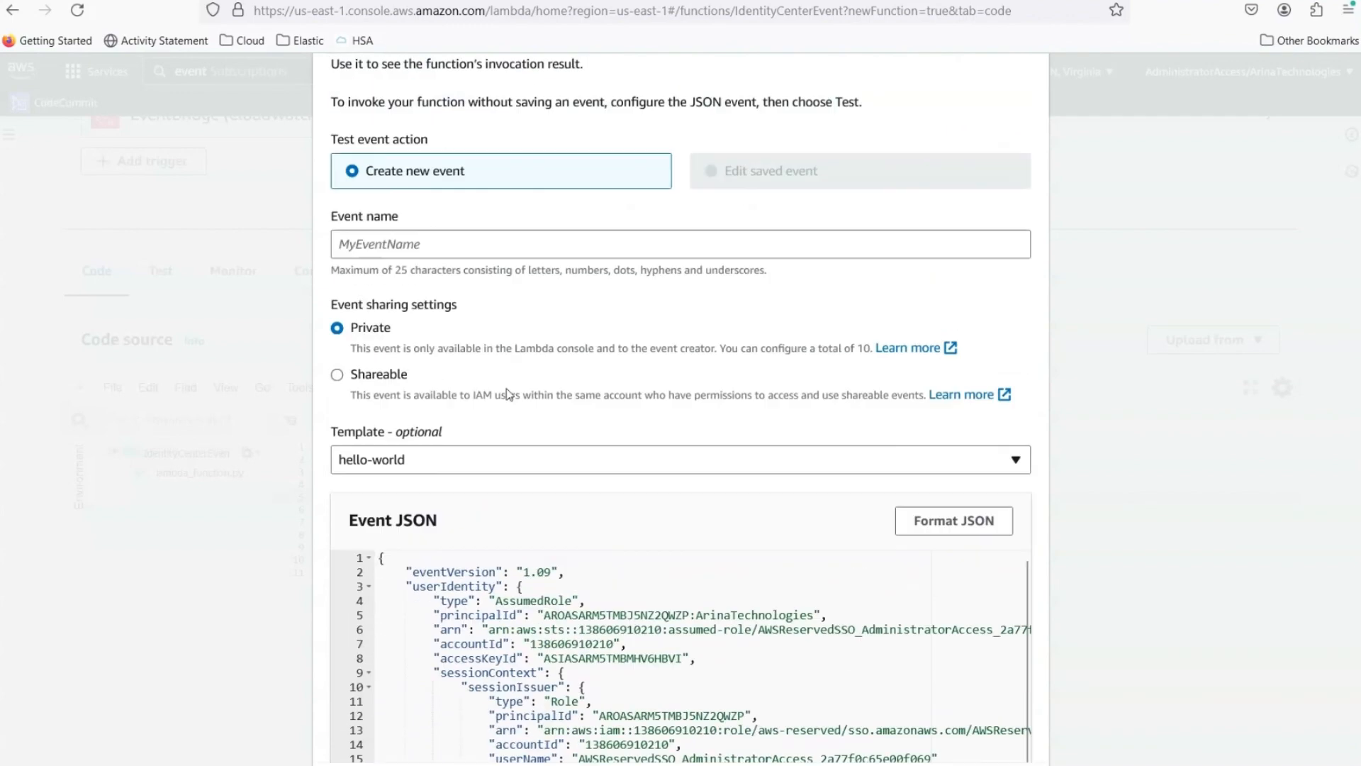
{"action": "left_click", "coordinate": [459, 244]}
{"action": "key", "text": "ctrl+v"}
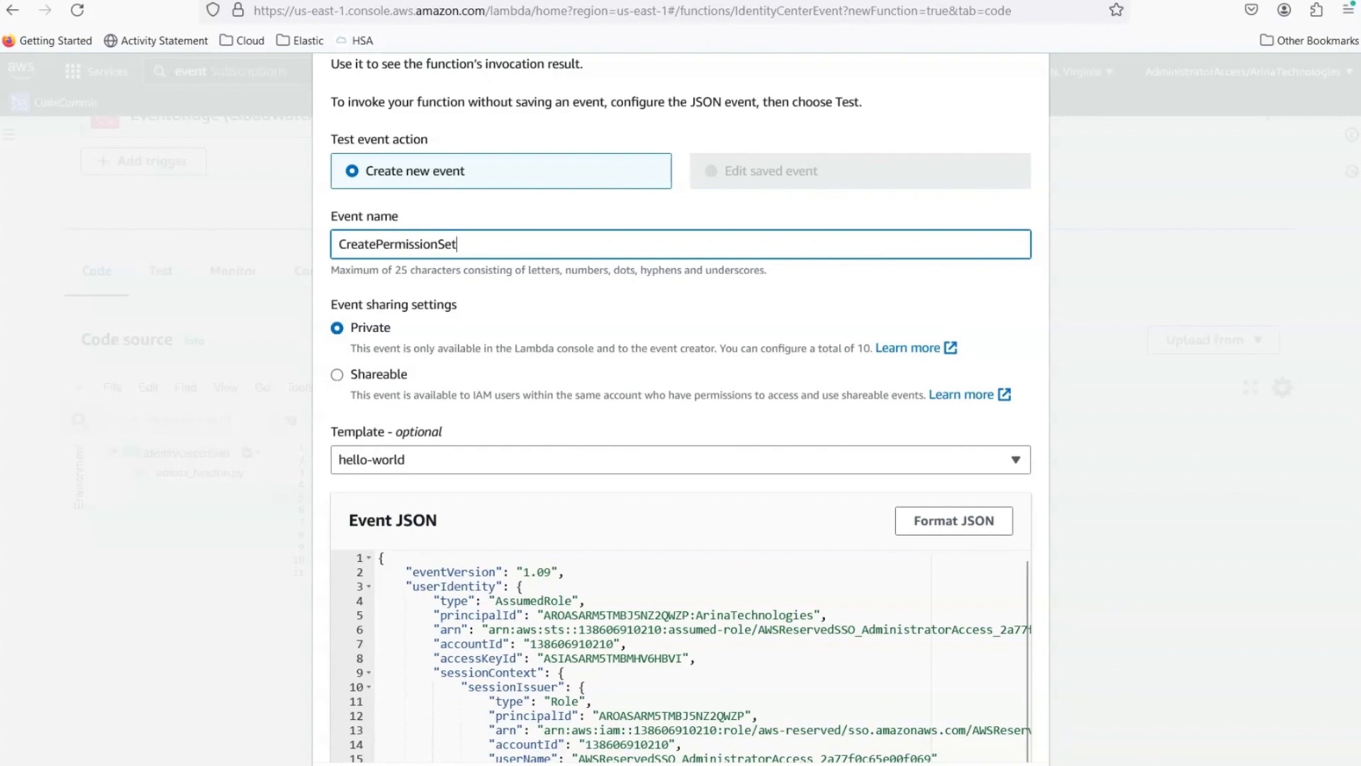
{"action": "left_click", "coordinate": [1007, 765]}
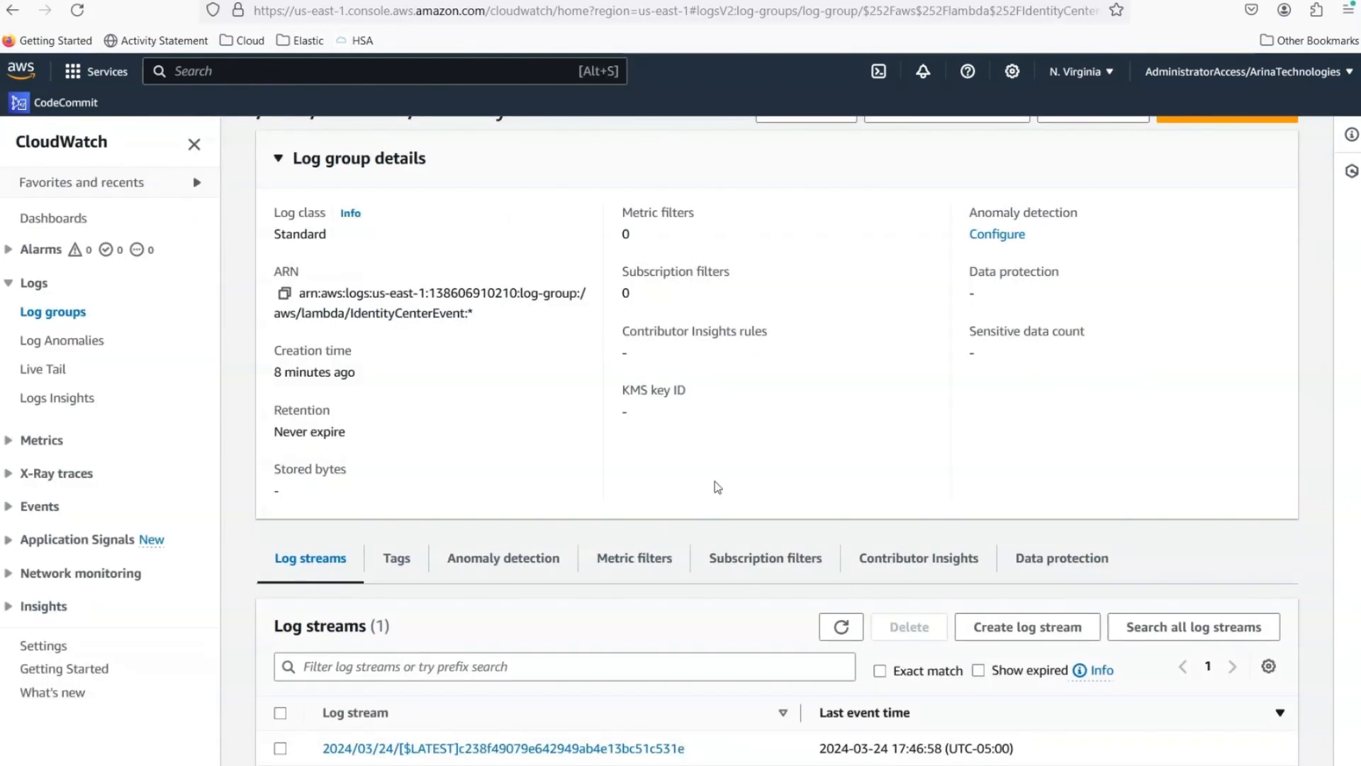
- Open the newest log stream in the IdentityCenterEvent log group, expand its logged event, and compare it with the CloudTrail record and test results
{"action": "left_click", "coordinate": [842, 624]}
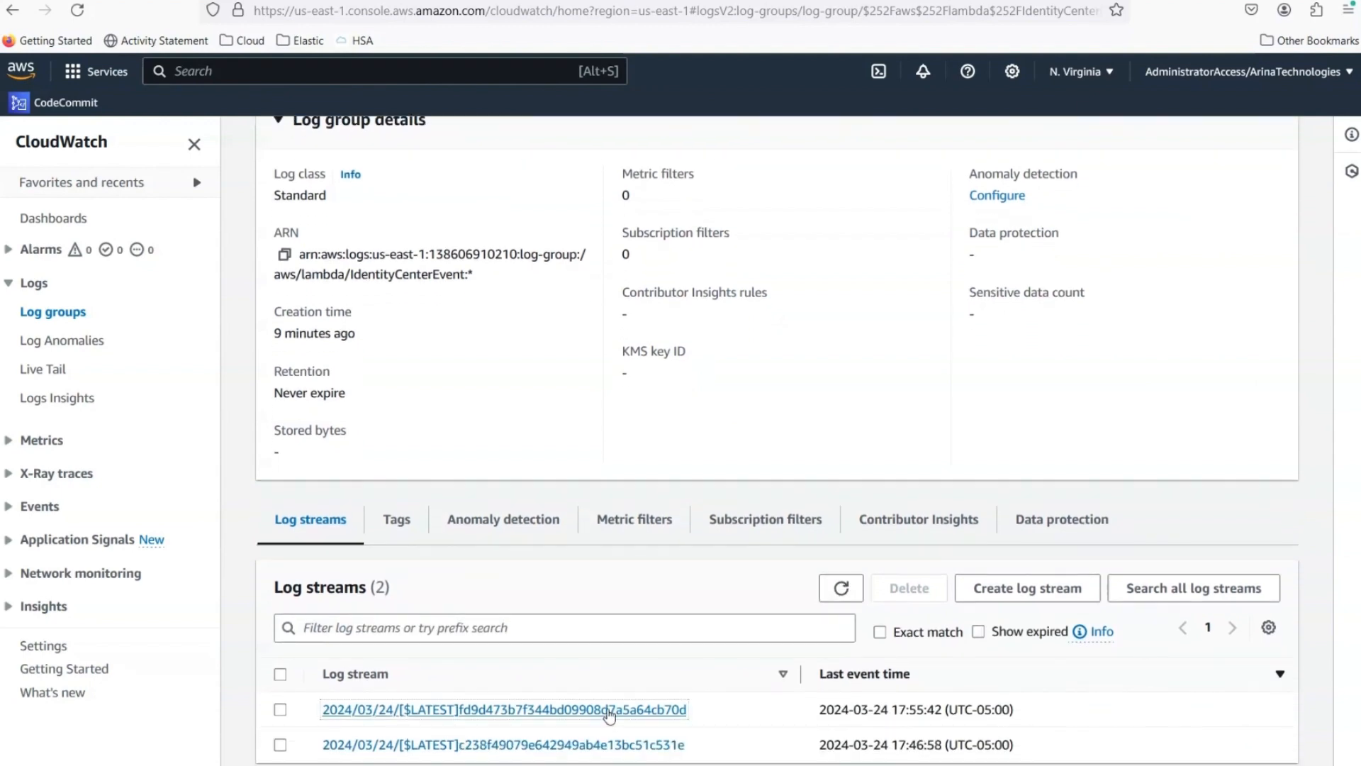
{"action": "left_click", "coordinate": [620, 709]}
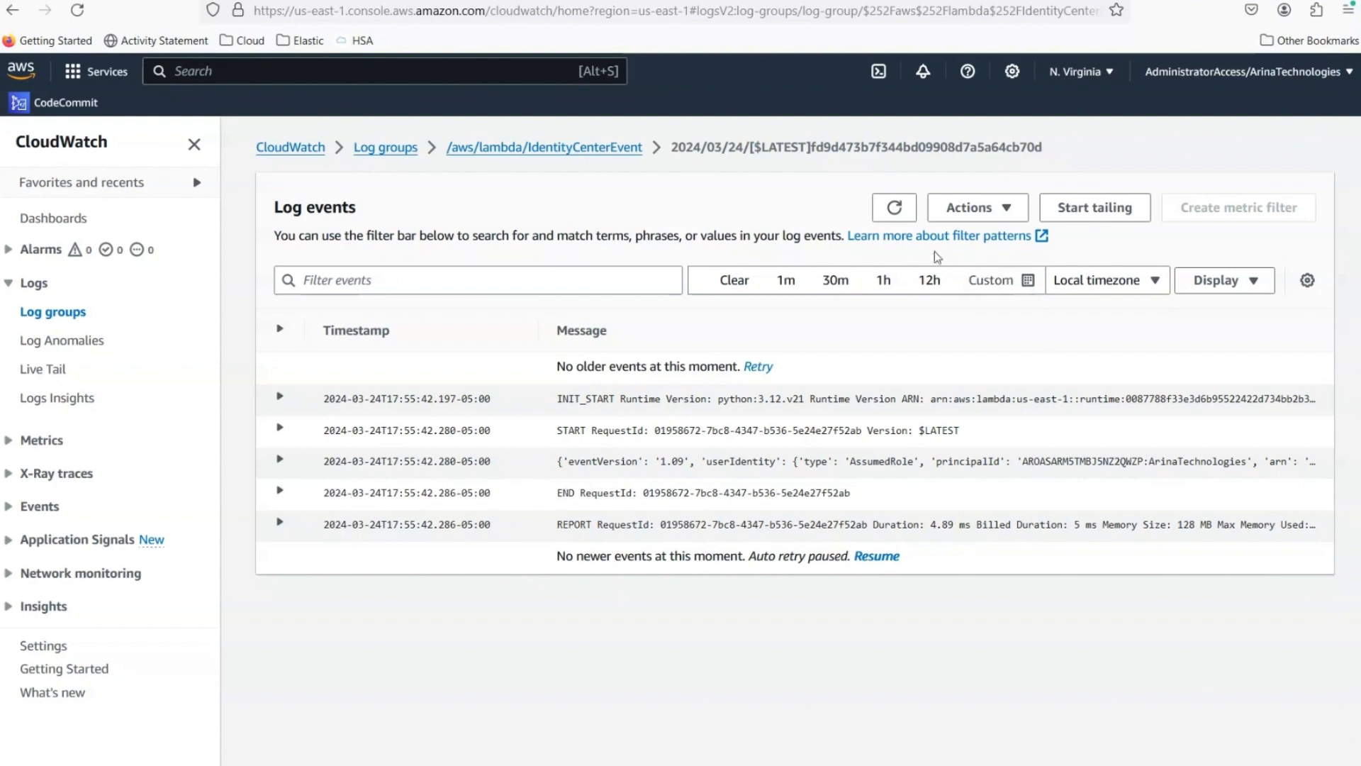
{"action": "left_click", "coordinate": [895, 207]}
{"action": "left_click", "coordinate": [280, 459]}
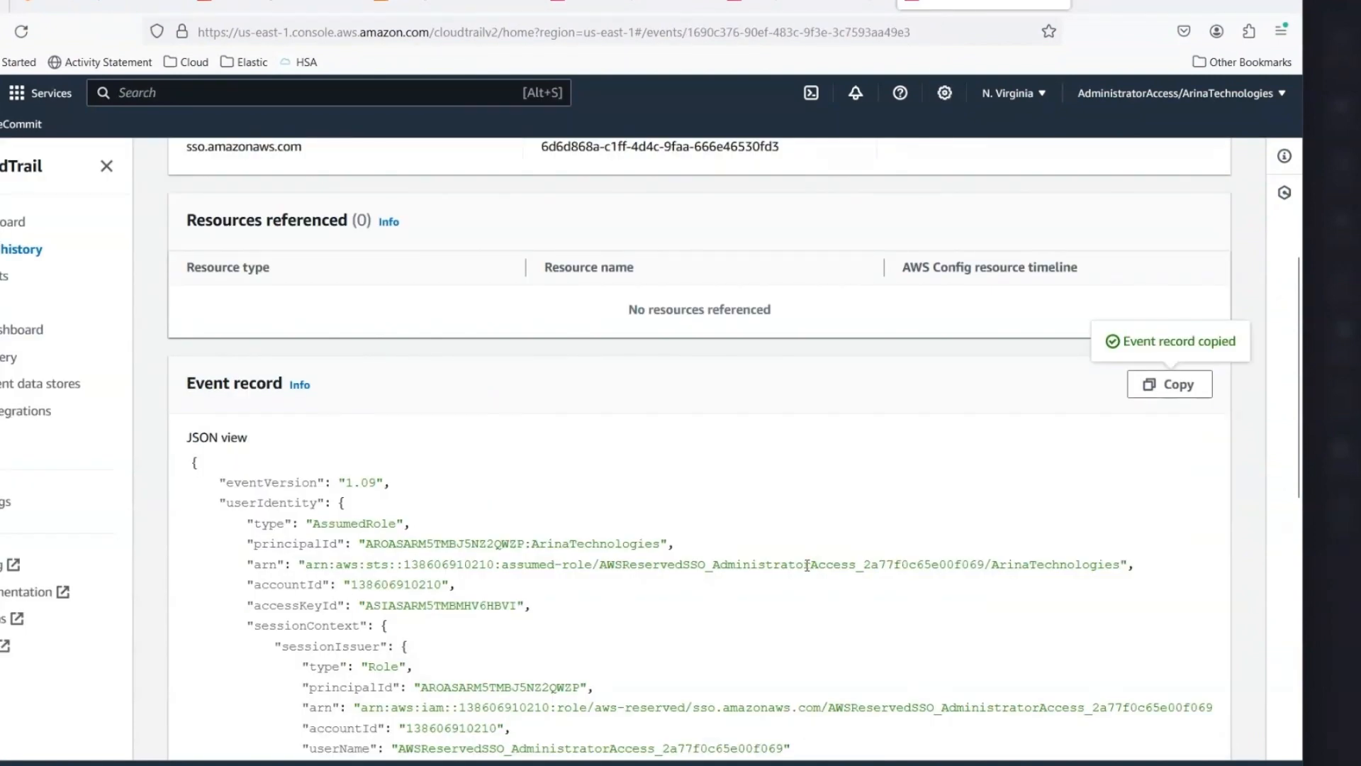
{"action": "scroll", "coordinate": [789, 604], "scroll_direction": "down", "scroll_amount": 2}
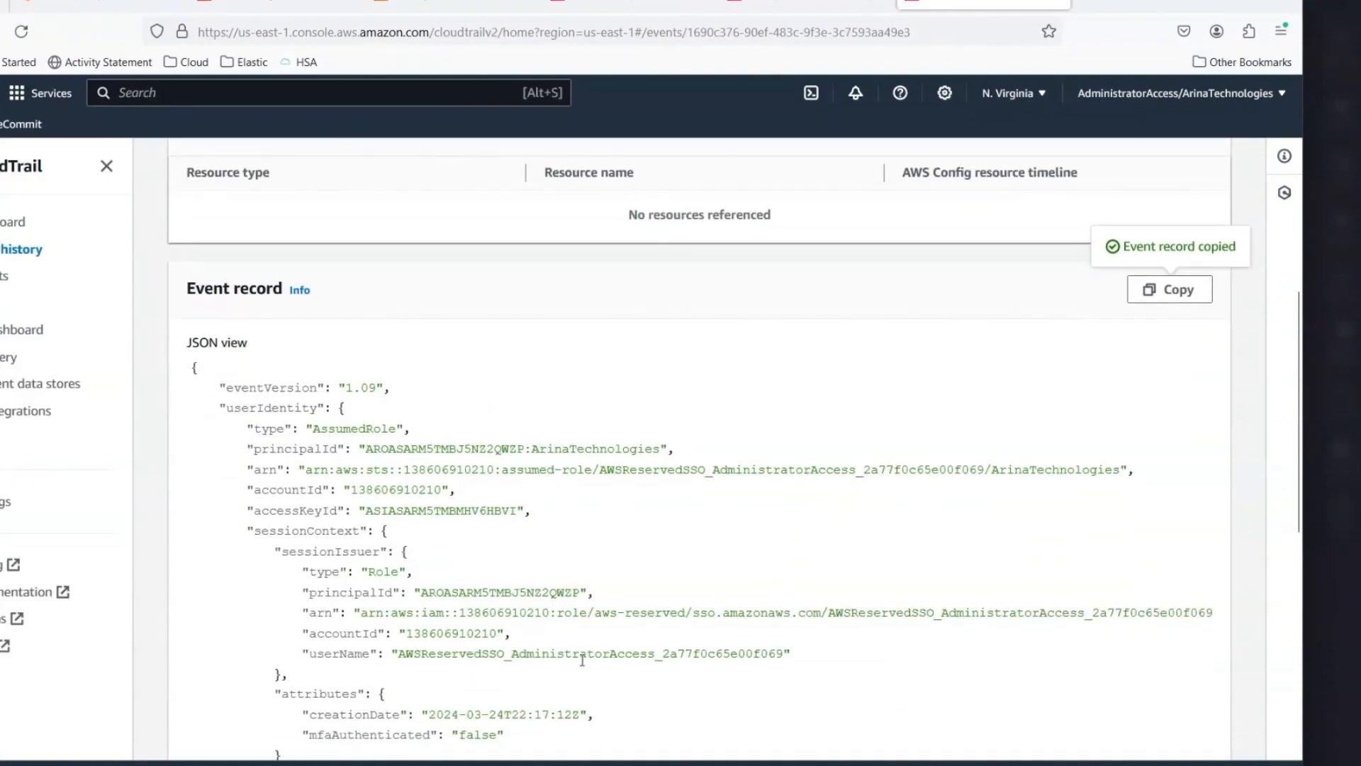
{"action": "left_click", "coordinate": [437, 10]}
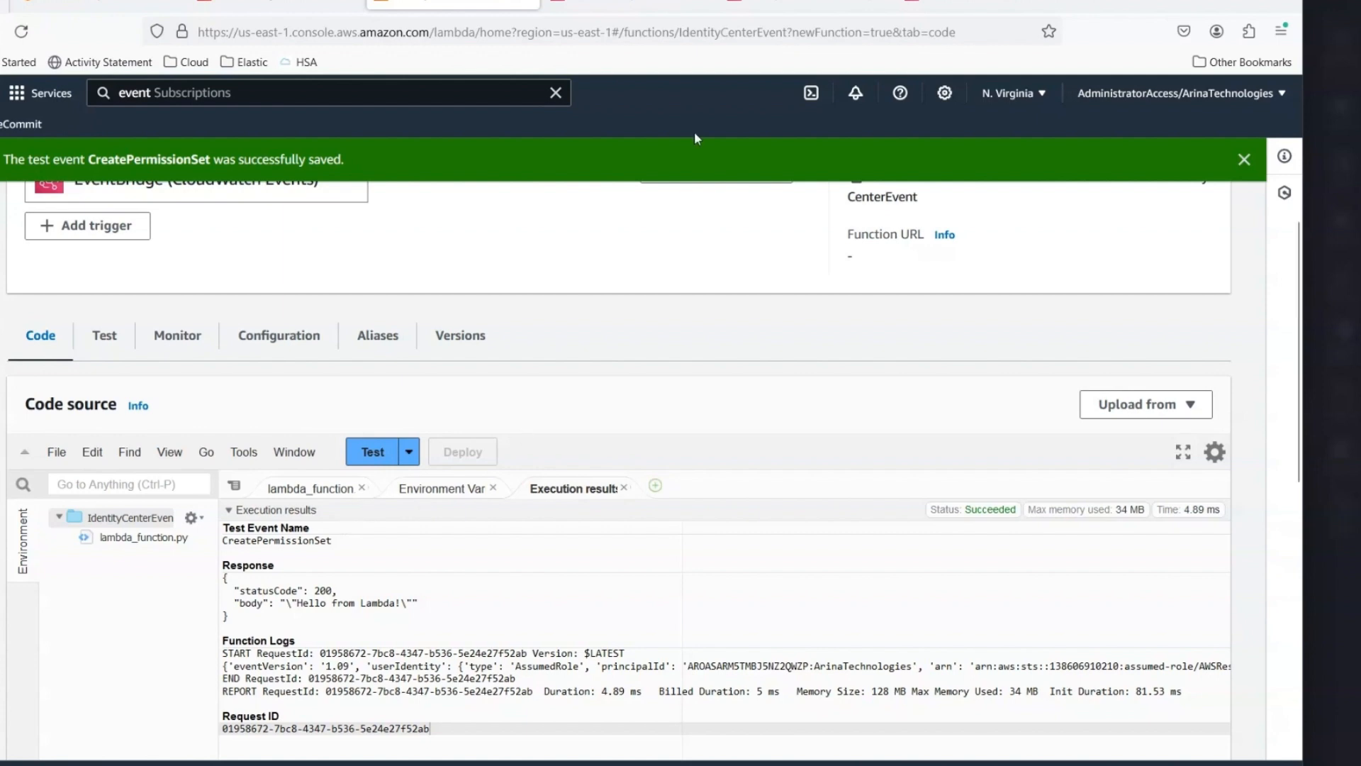
- Open the IdentityCenterEvent rule on the default EventBridge bus for editing and go to its event pattern
{"action": "left_click", "coordinate": [808, 7]}
{"action": "scroll", "coordinate": [815, 397], "scroll_direction": "down", "scroll_amount": 2}
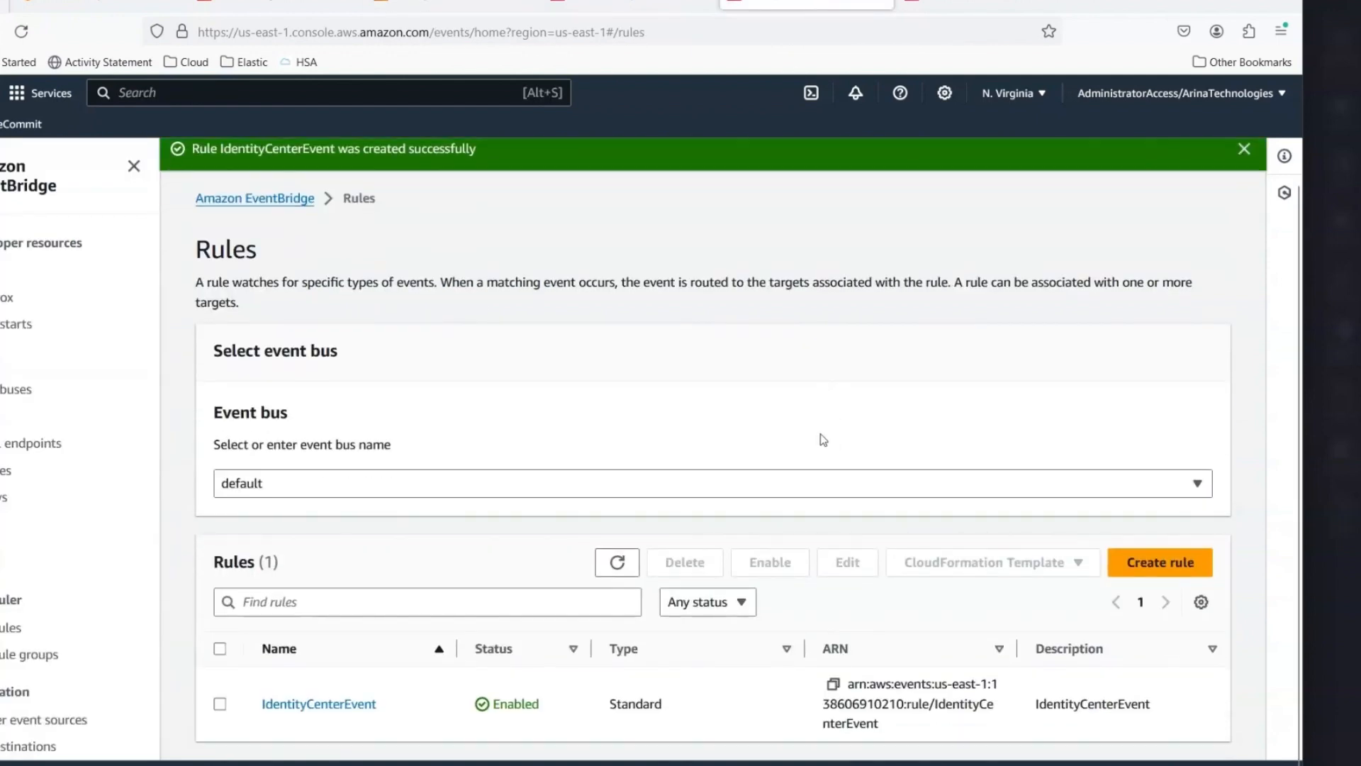
{"action": "left_click", "coordinate": [219, 704]}
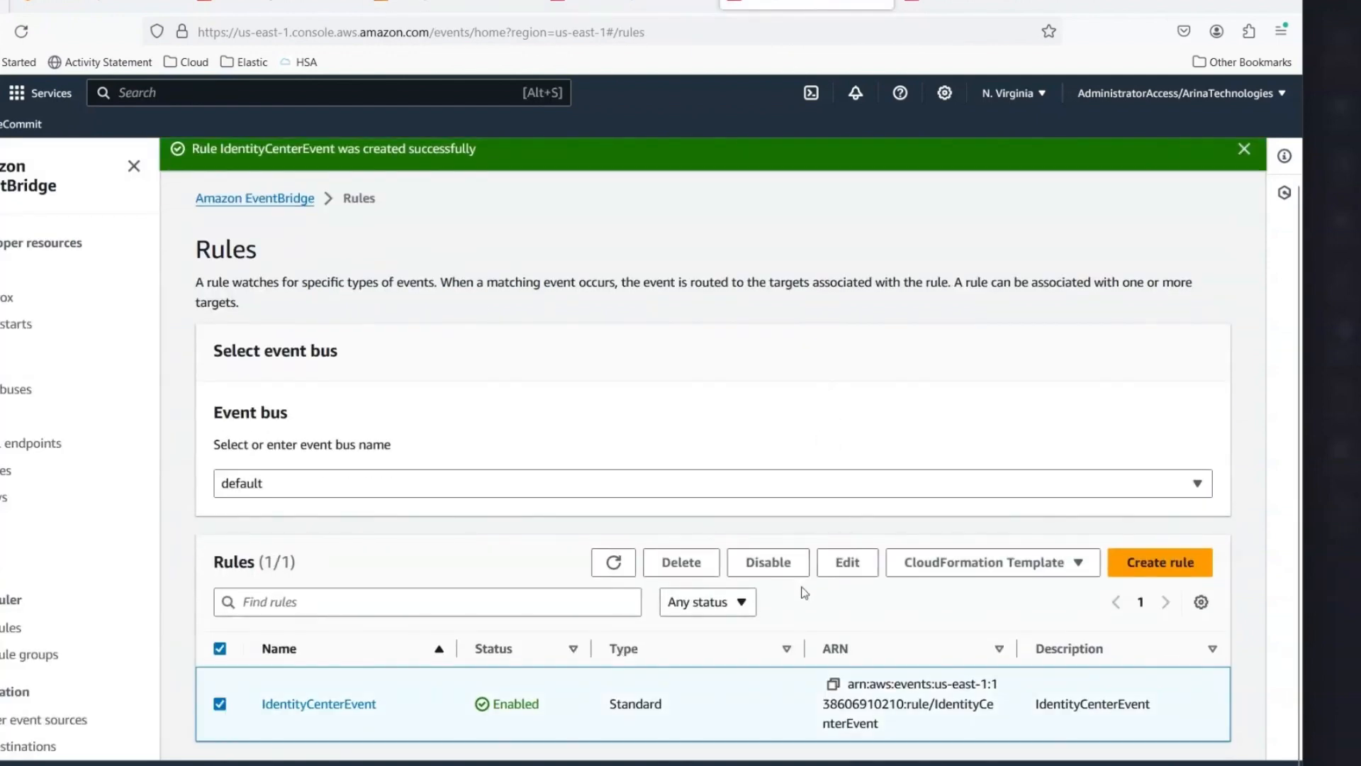
{"action": "left_click", "coordinate": [837, 567]}
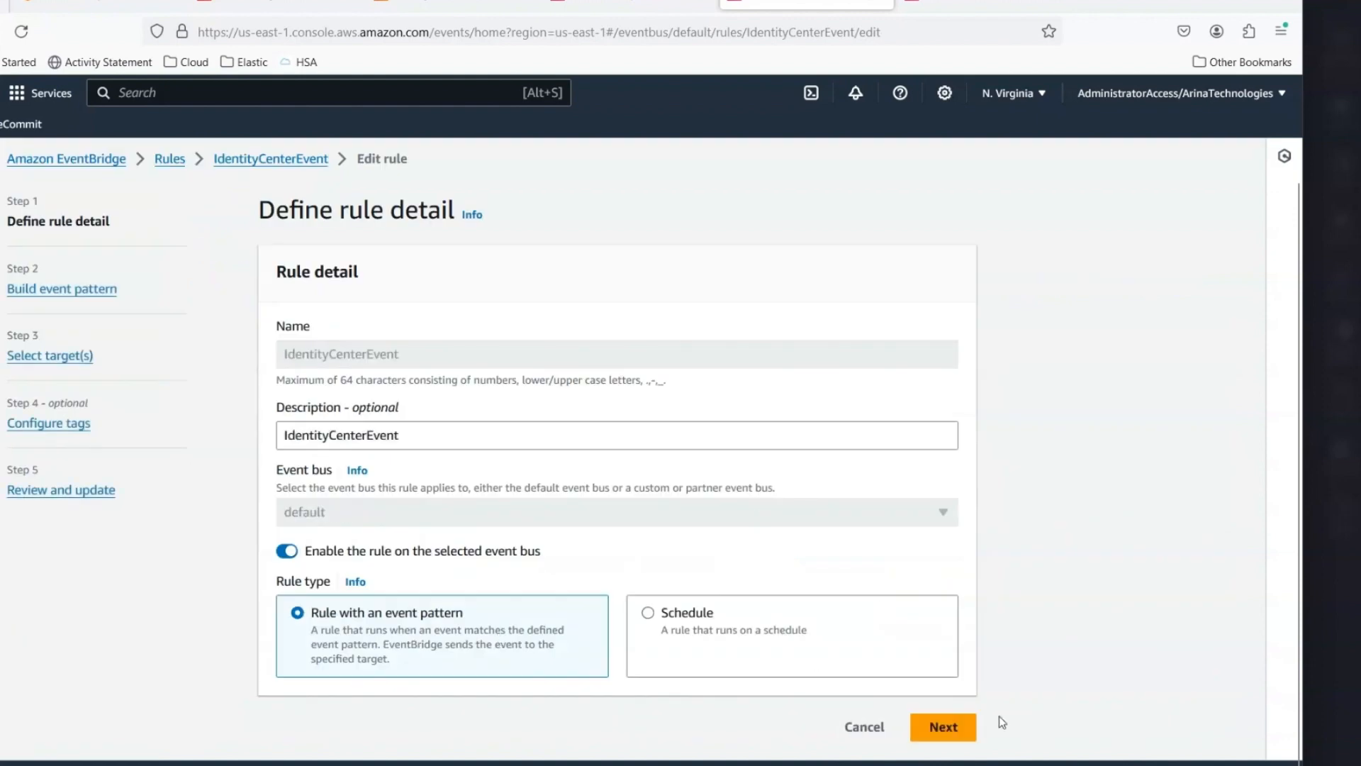
{"action": "left_click", "coordinate": [936, 727]}
{"action": "scroll", "coordinate": [1014, 577], "scroll_direction": "down", "scroll_amount": 10}
{"action": "scroll", "coordinate": [1016, 584], "scroll_direction": "down", "scroll_amount": 4}
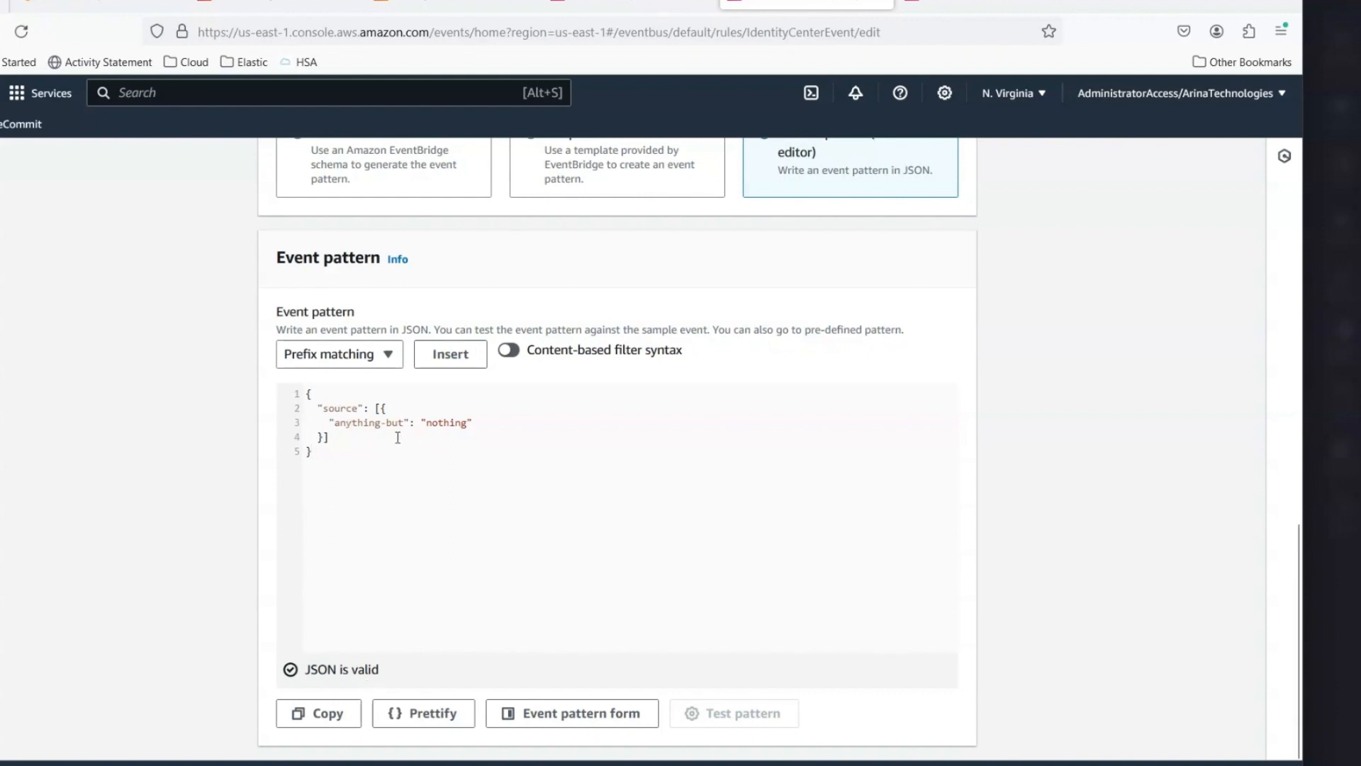
- Replace the rule's event pattern with JSON that matches the source "aws.sso-directory"
{"action": "key", "text": "ctrl+a"}
{"action": "key", "text": "BackSpace"}
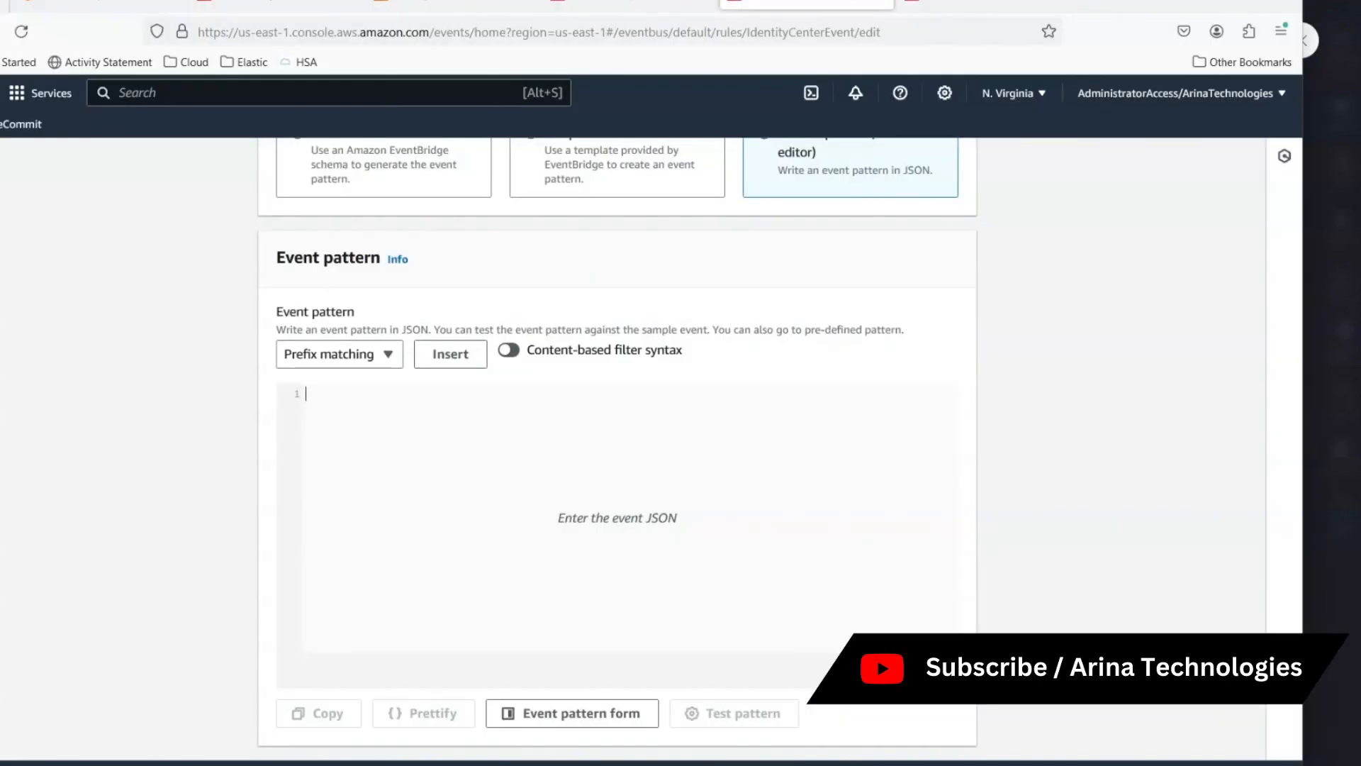
{"action": "type", "text": "{"}
{"action": "key", "text": "Return"}
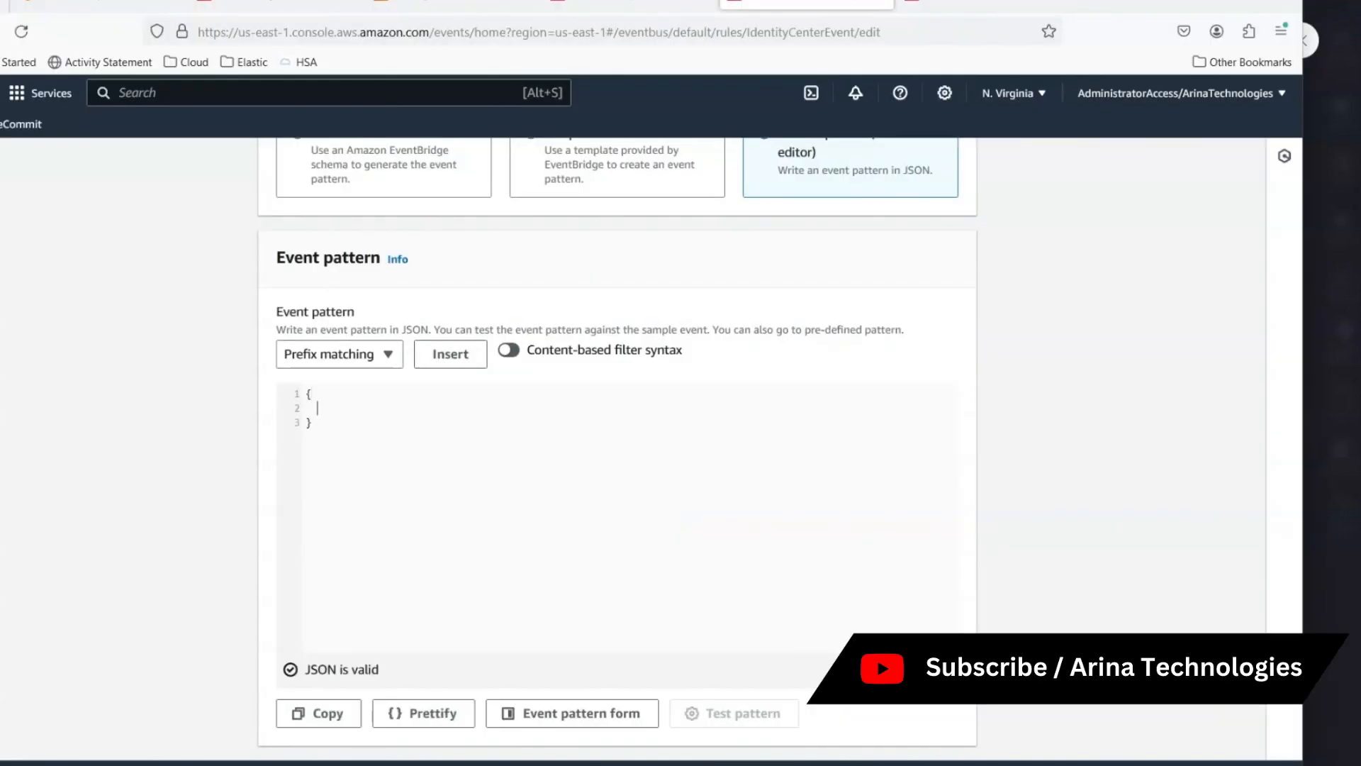
{"action": "type", "text": "\"source\":"}
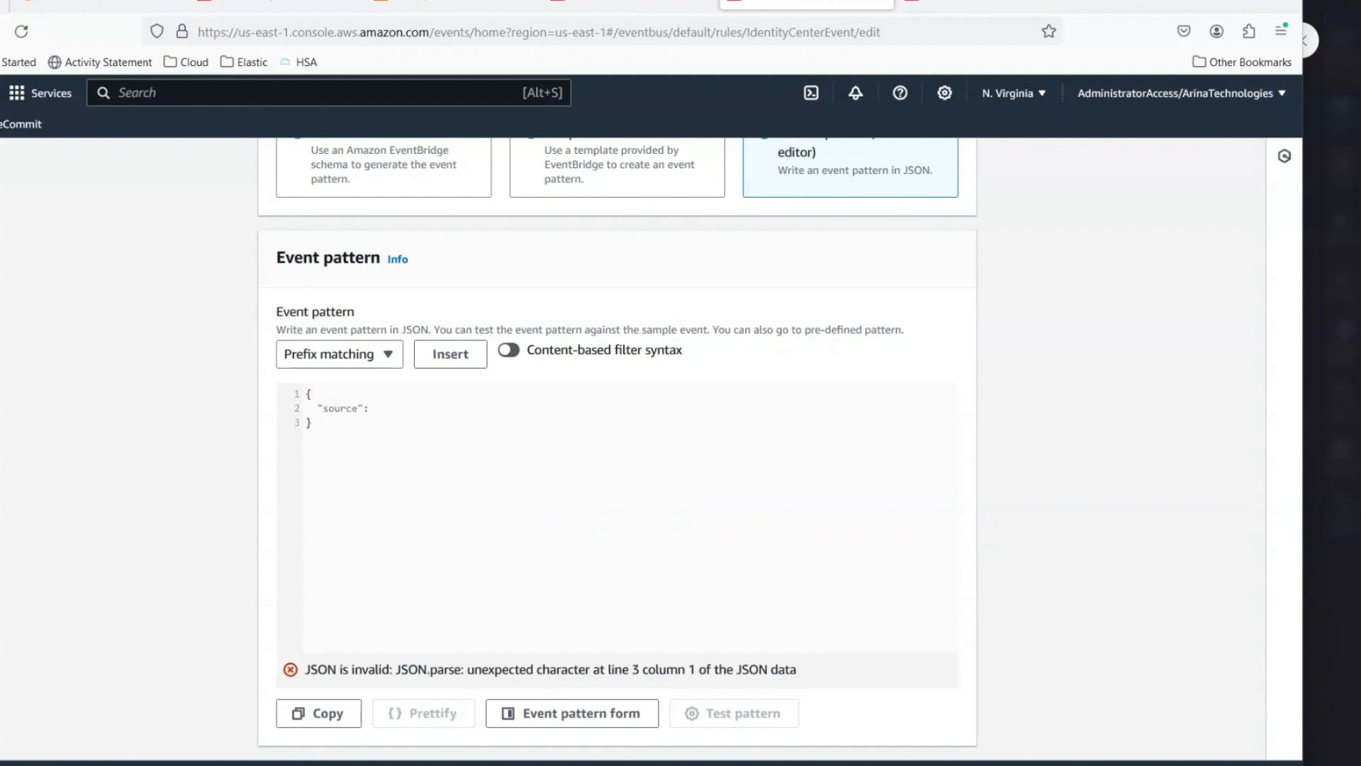
{"action": "type", "text": " [\""}
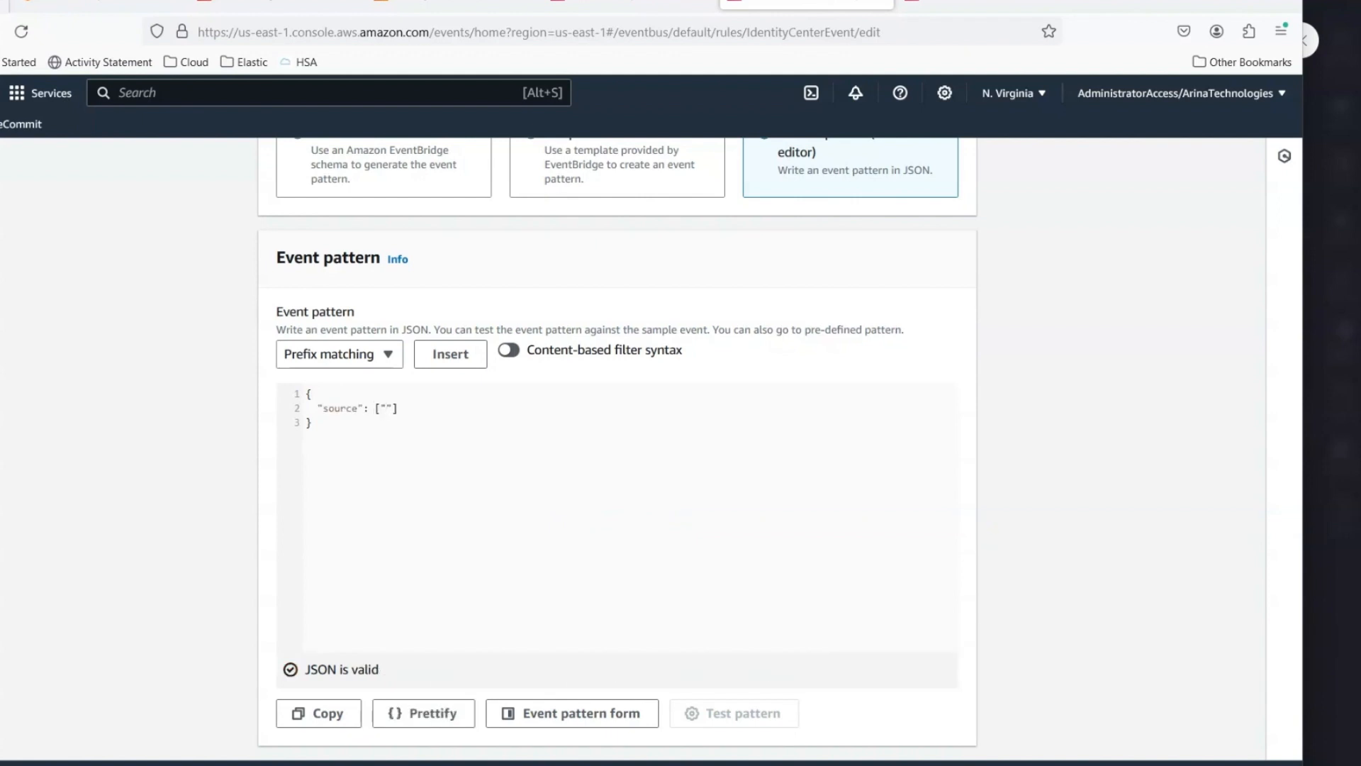
{"action": "type", "text": "aws.sso-directory"}
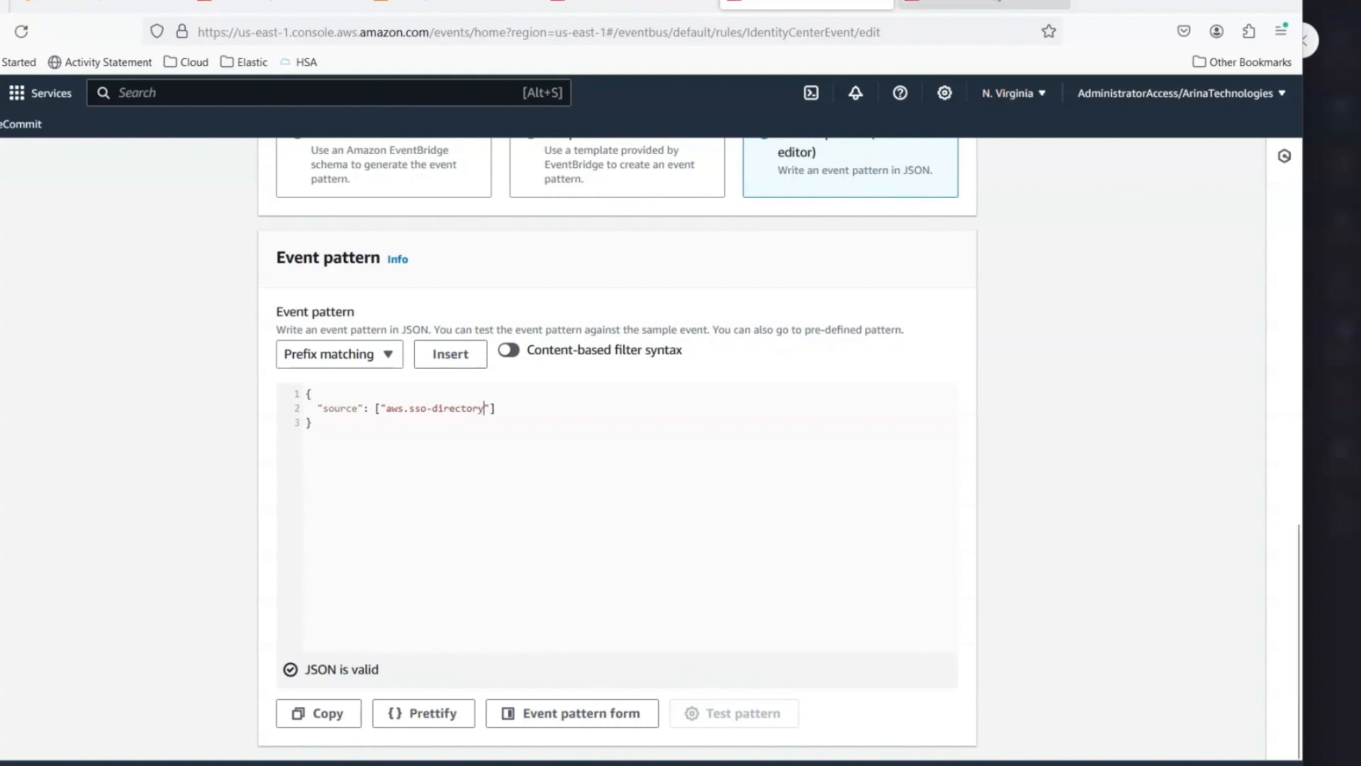
- Check the eventSource value in the CreatePermissionSet record in CloudTrail and return to the rule's event pattern
{"action": "left_click", "coordinate": [984, 2]}
{"action": "scroll", "coordinate": [488, 535], "scroll_direction": "down", "scroll_amount": 4}
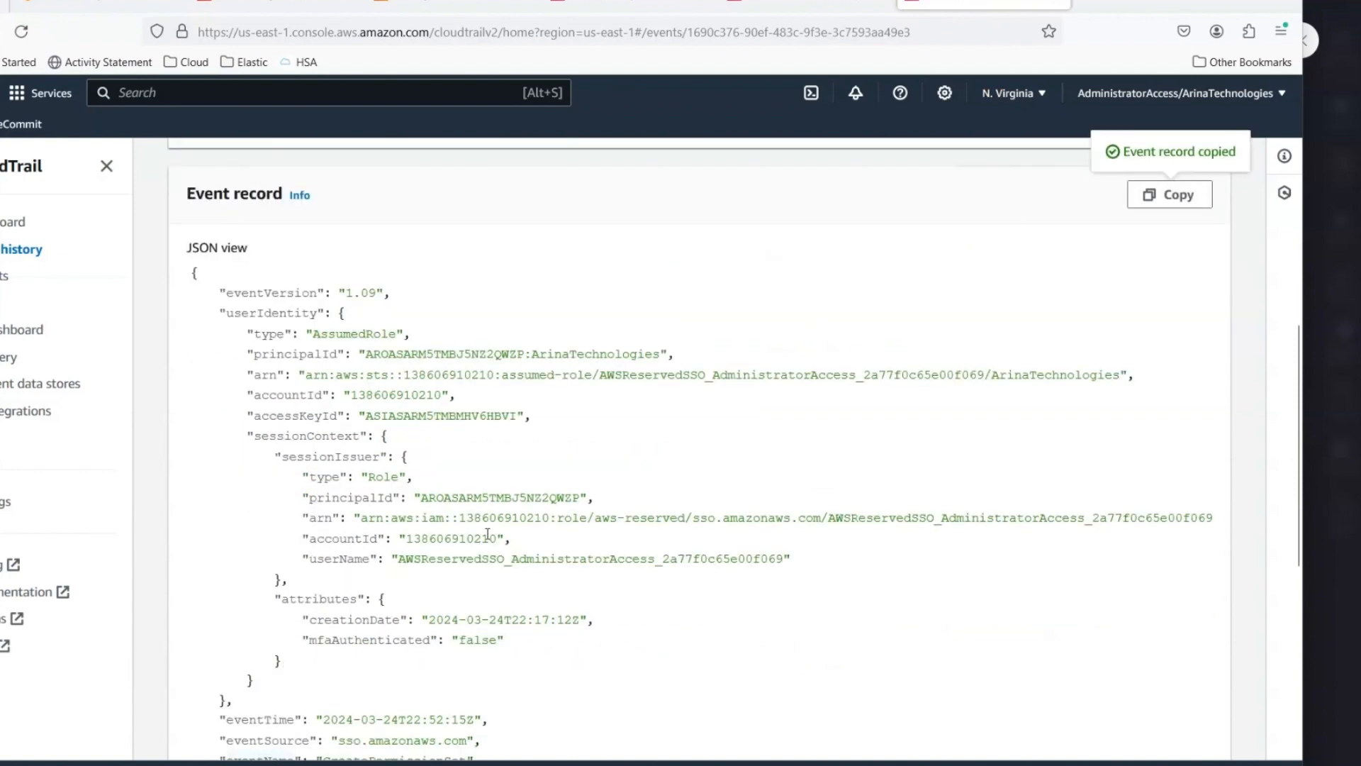
{"action": "left_click_drag", "start_coordinate": [337, 553], "coordinate": [417, 552]}
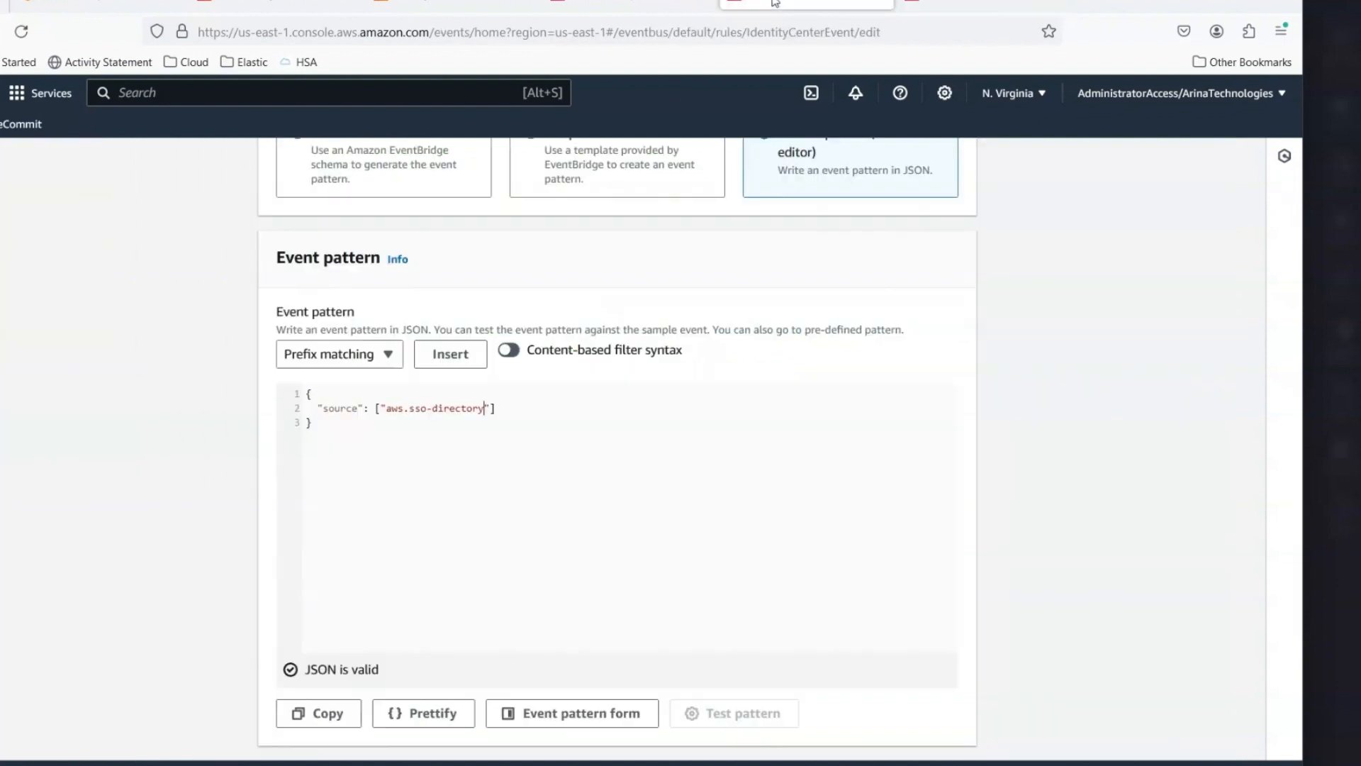
{"action": "left_click", "coordinate": [774, 5]}
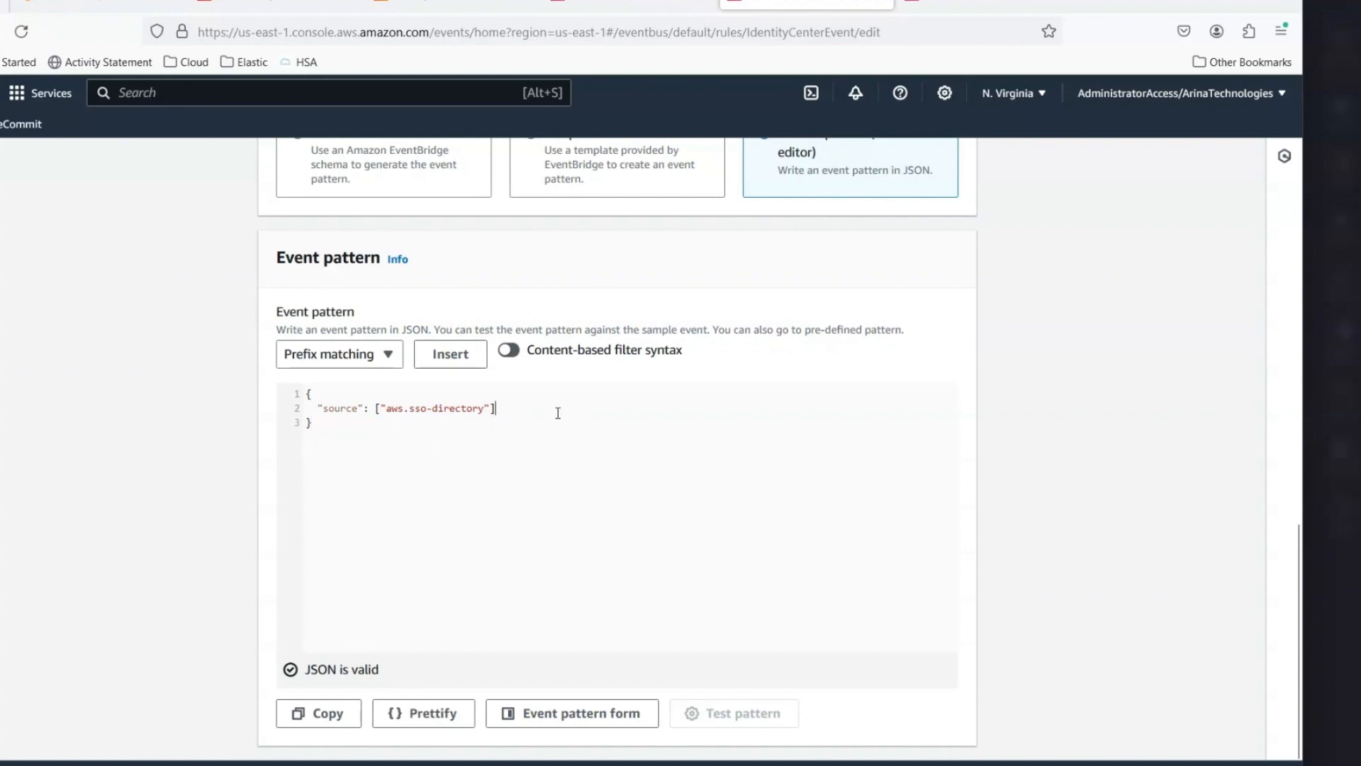
- Add a "detail-type" condition with the value "AWS API call via CloudTrail" below the source line in the event pattern
{"action": "type", "text": ","}
{"action": "key", "text": "Return"}
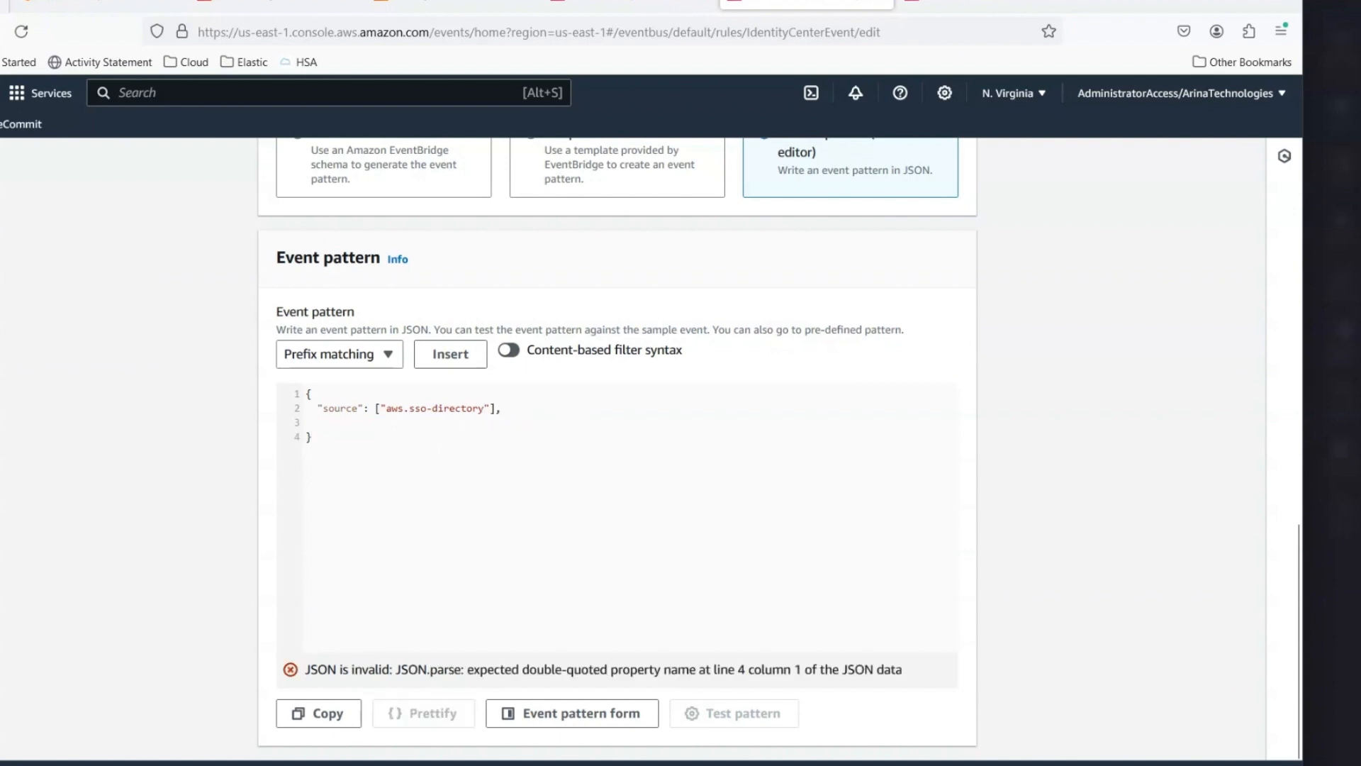
{"action": "type", "text": "\""}
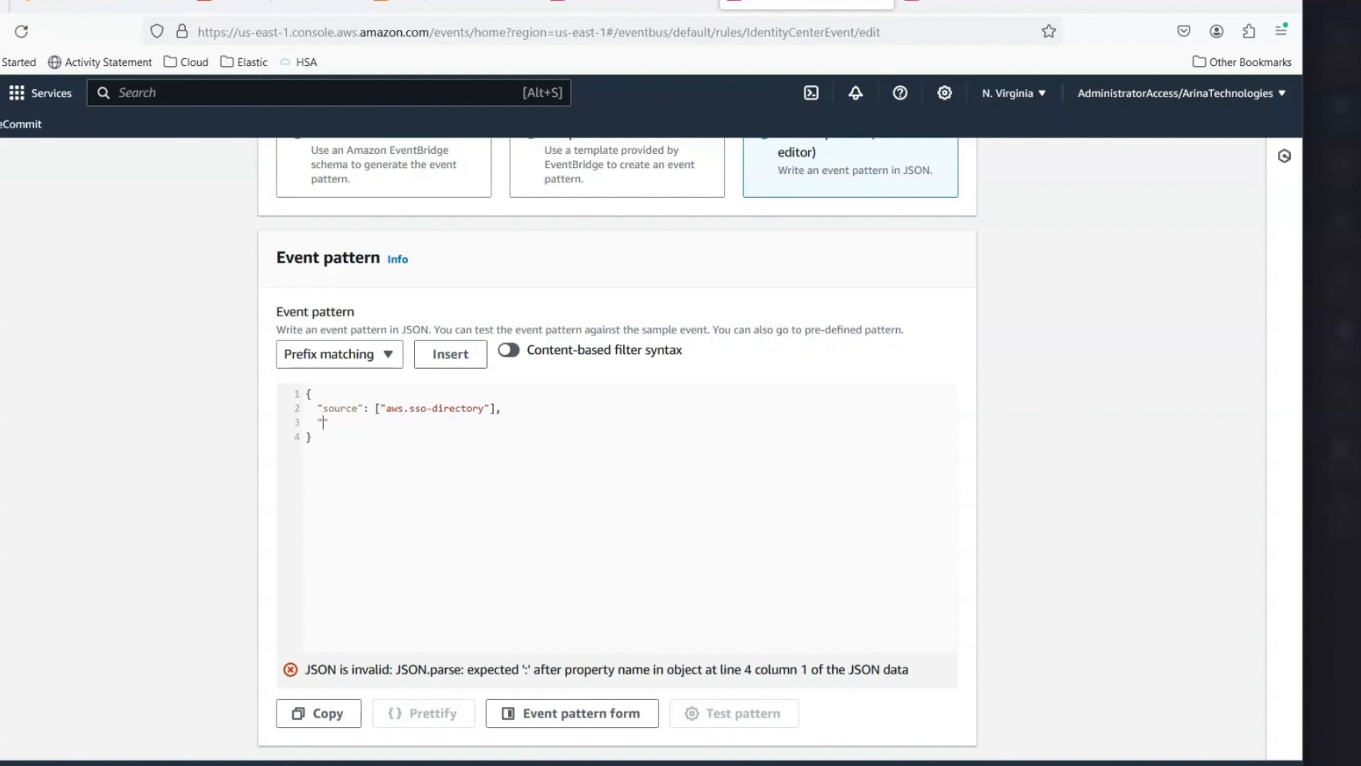
{"action": "type", "text": "detail-type\": "}
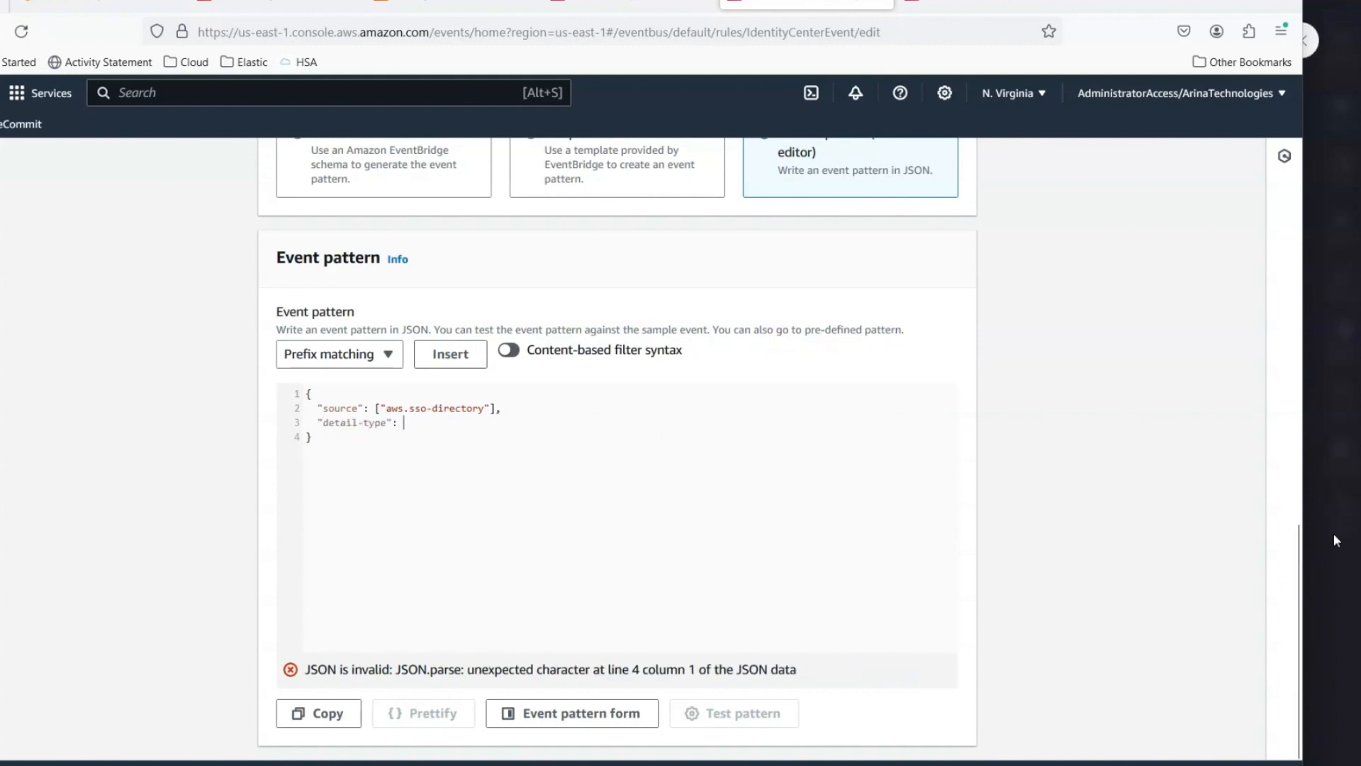
{"action": "type", "text": "[\""}
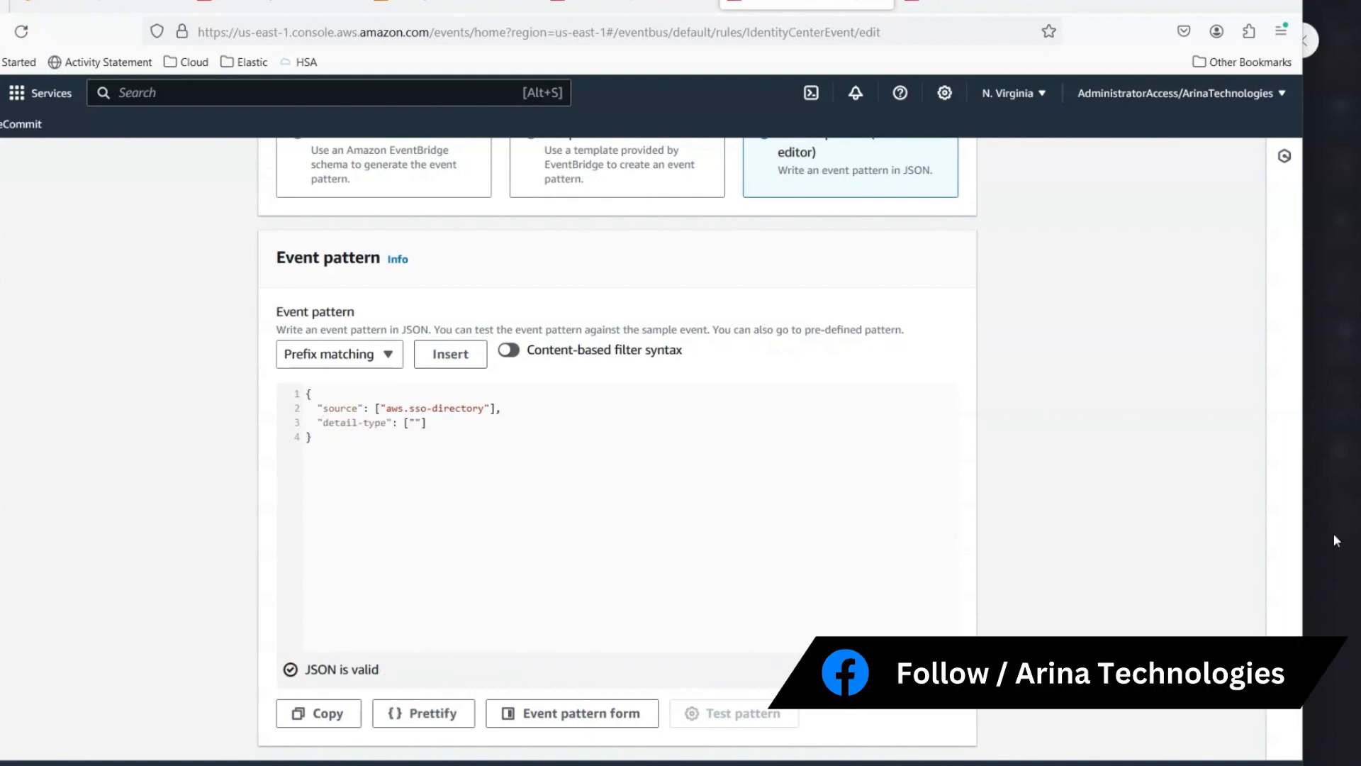
{"action": "type", "text": "AWS API call via CloudTrail"}
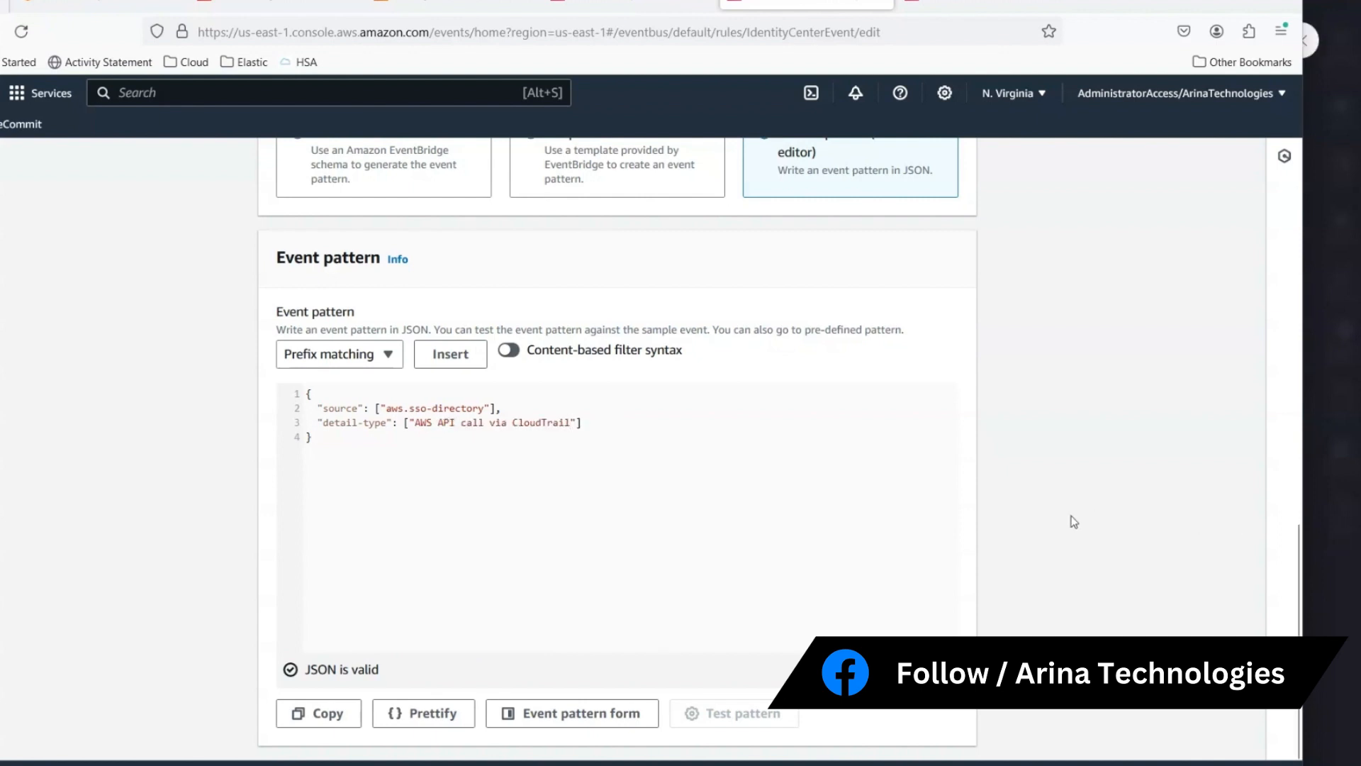
- Accept the event pattern, keep the existing Lambda target, and update the IdentityCenterEvent rule
{"action": "scroll", "coordinate": [1074, 522], "scroll_direction": "down", "scroll_amount": 1}
{"action": "left_click", "coordinate": [418, 358]}
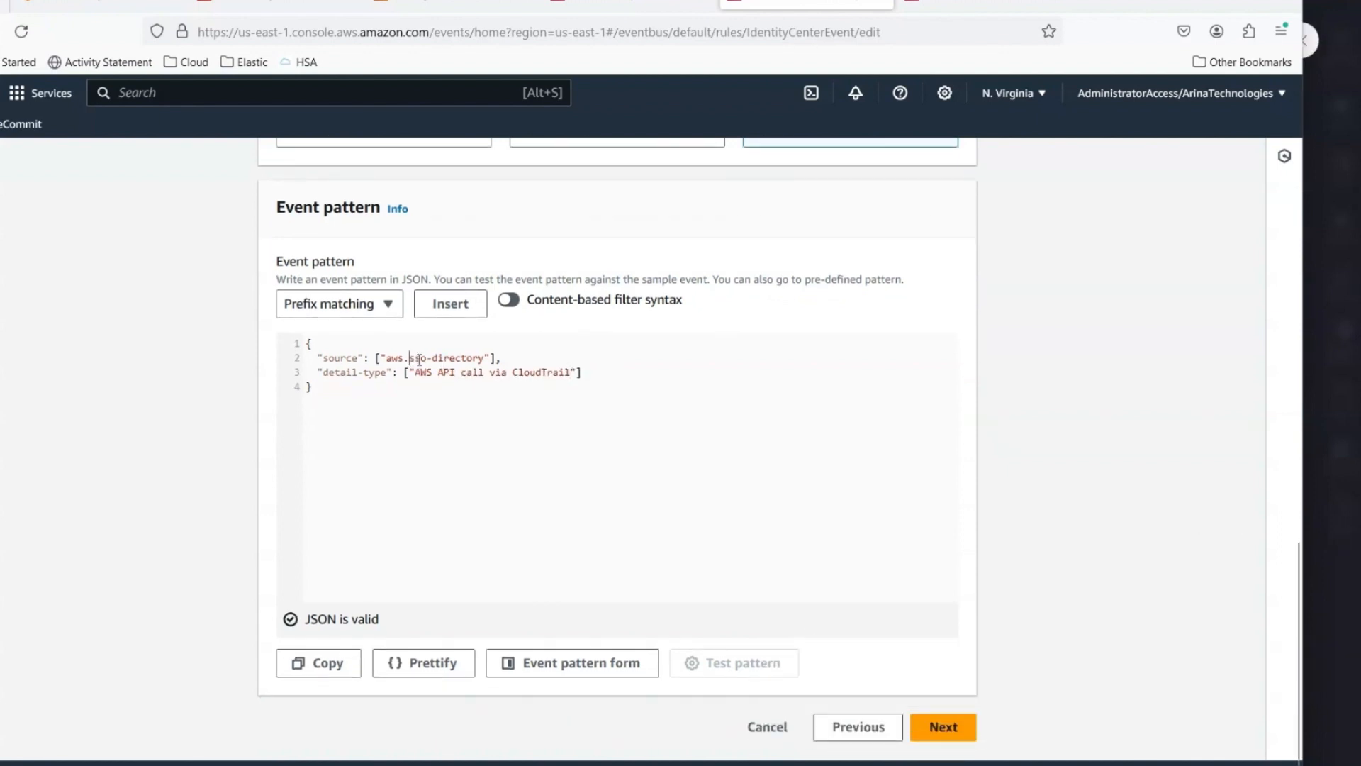
{"action": "left_click_drag", "start_coordinate": [419, 359], "coordinate": [482, 357]}
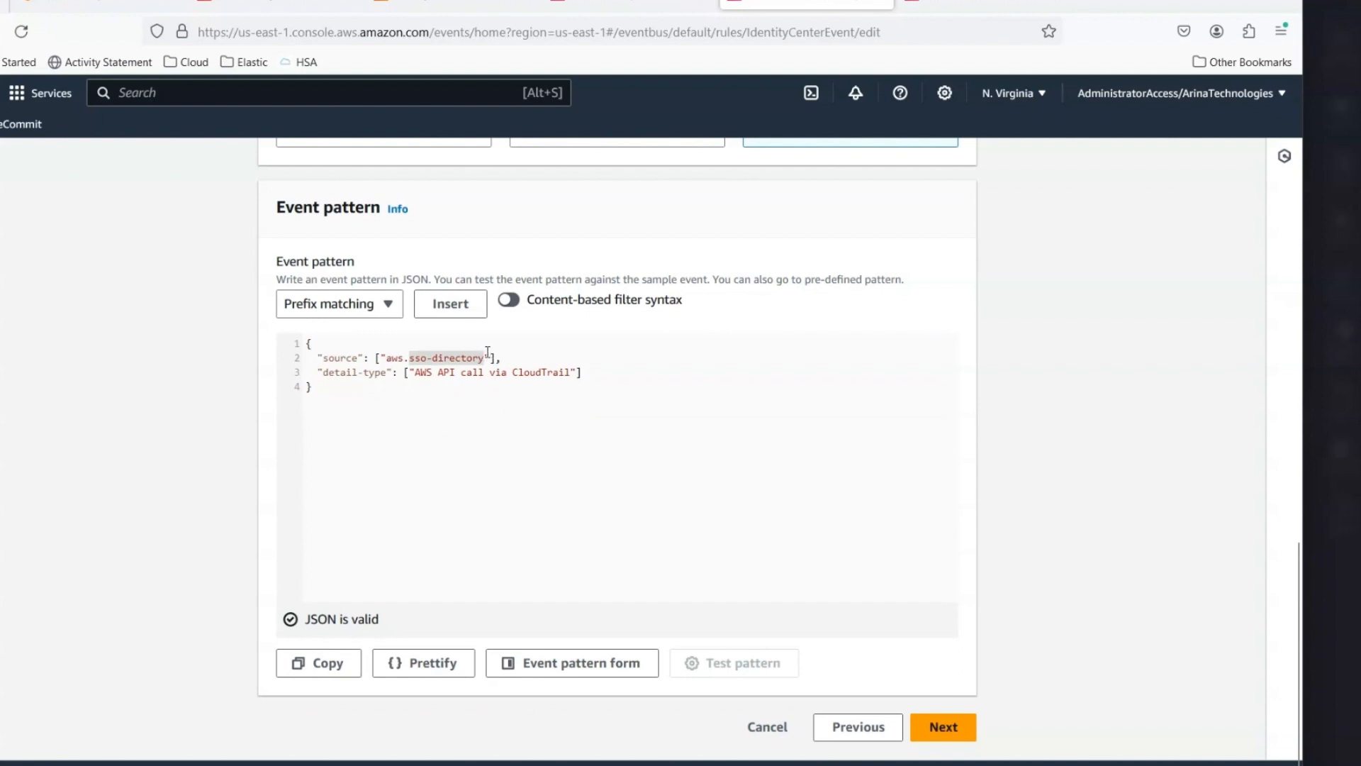
{"action": "left_click", "coordinate": [950, 725]}
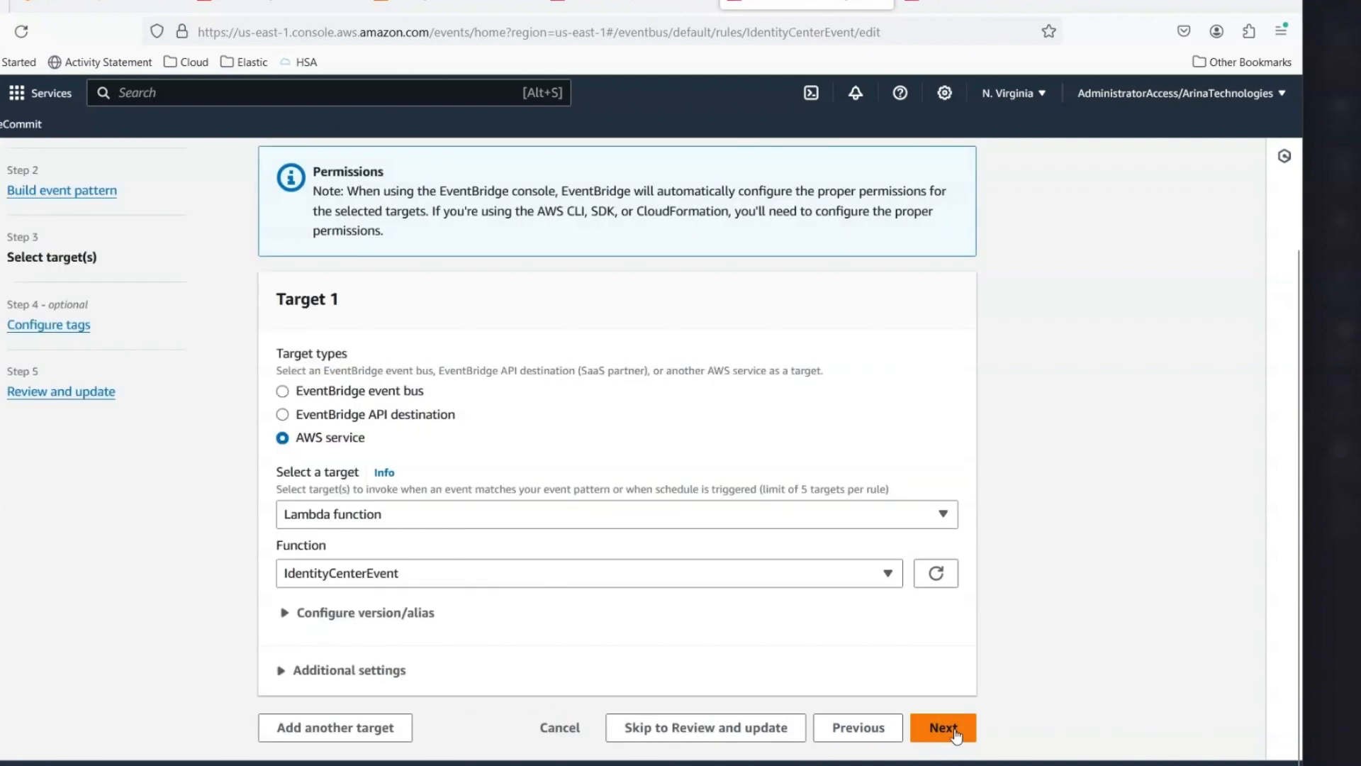
{"action": "left_click", "coordinate": [700, 728]}
{"action": "scroll", "coordinate": [1206, 510], "scroll_direction": "down", "scroll_amount": 10}
{"action": "left_click", "coordinate": [973, 725]}
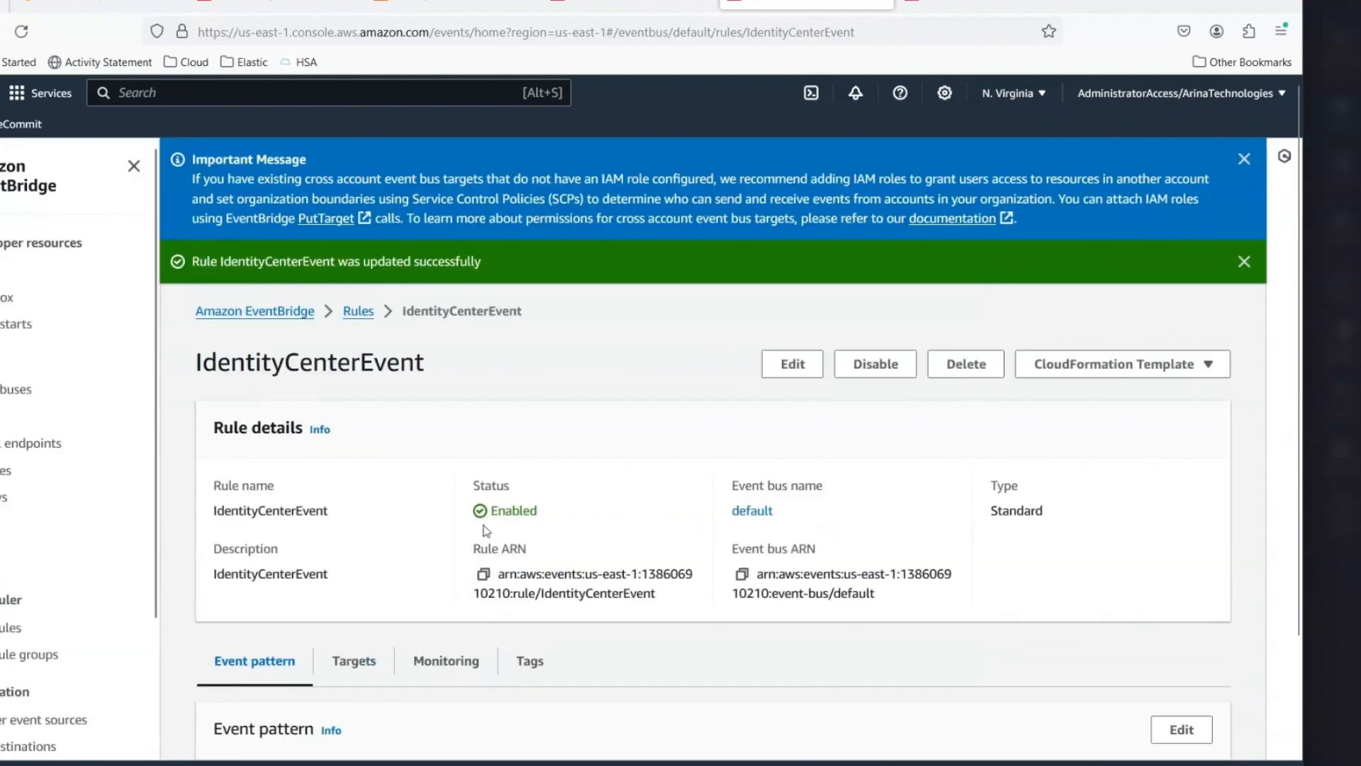
- Switch to the IdentityCenterEvent Lambda function and examine its CloudWatch monitoring metrics for invocations
{"action": "left_click", "coordinate": [454, 9]}
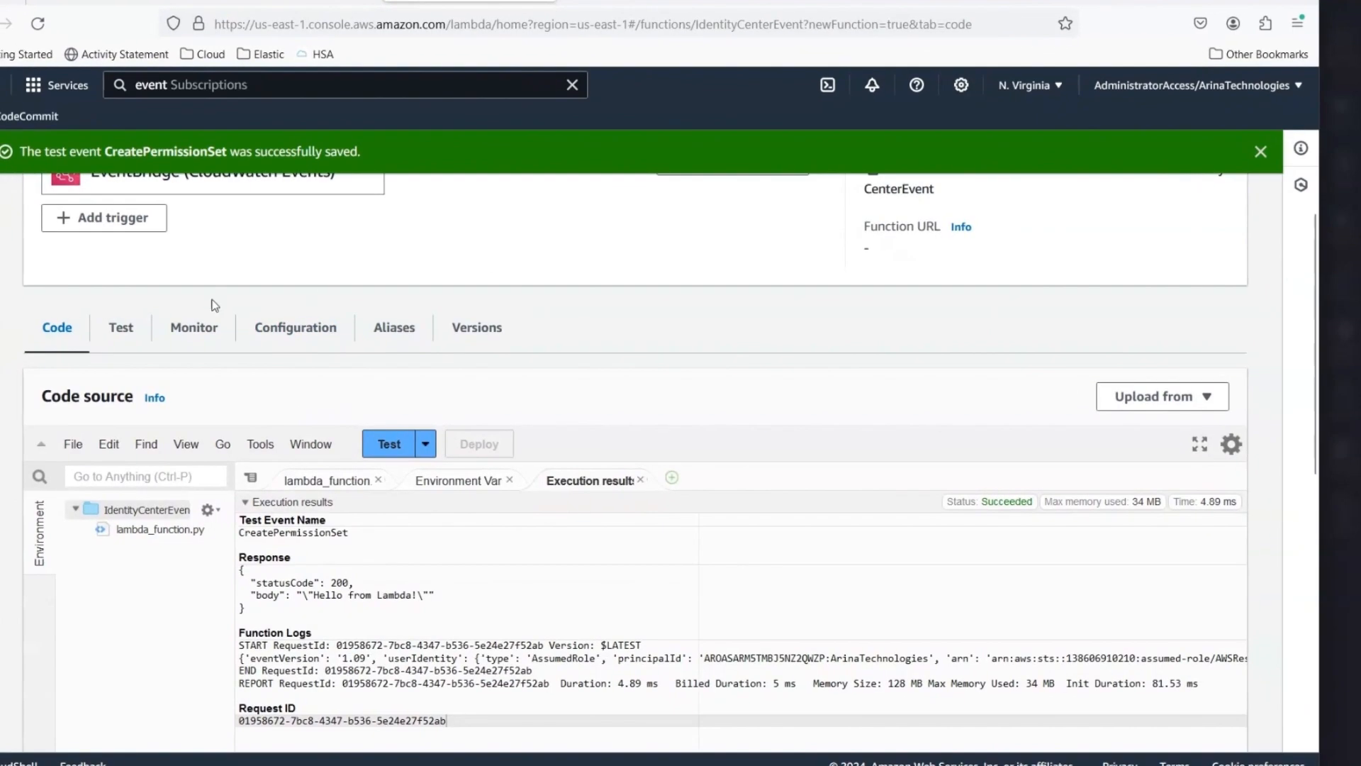
{"action": "left_click", "coordinate": [206, 343]}
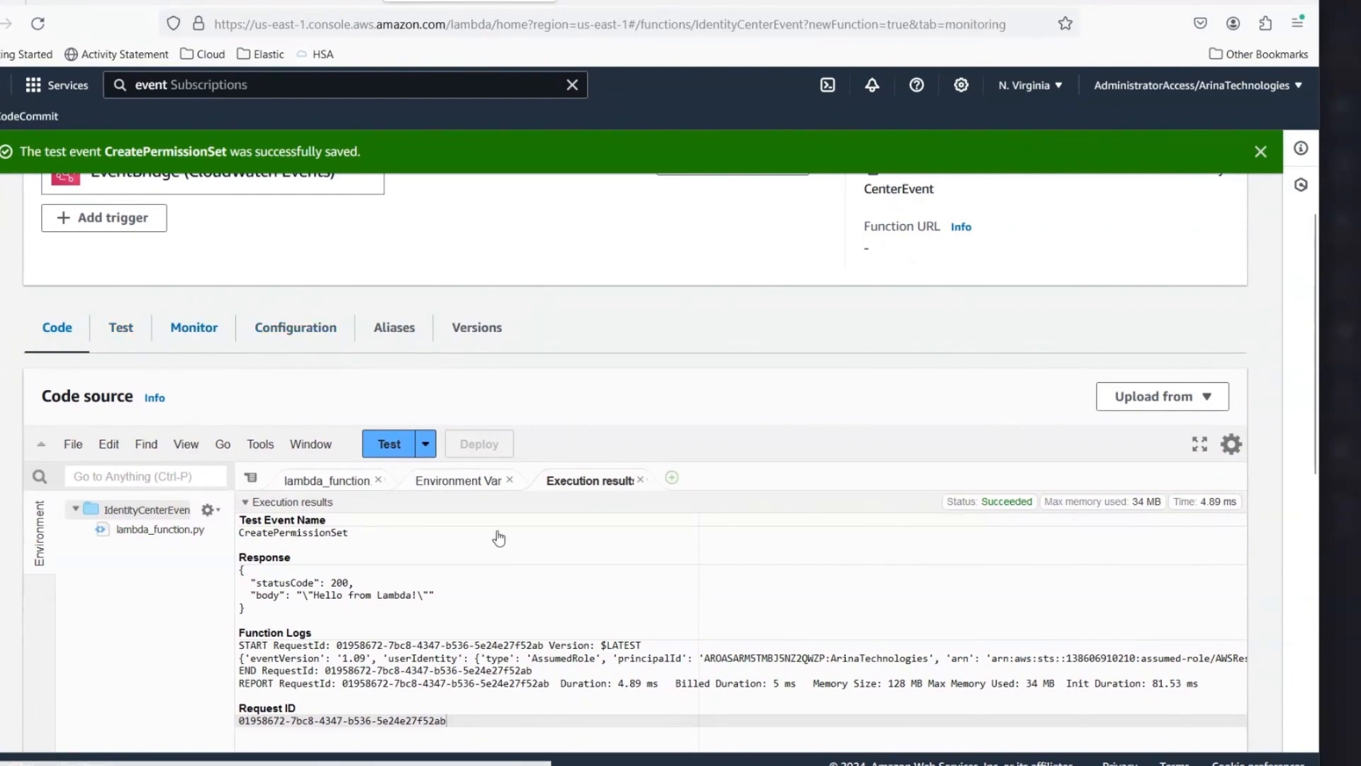
{"action": "scroll", "coordinate": [590, 615], "scroll_direction": "down", "scroll_amount": 2}
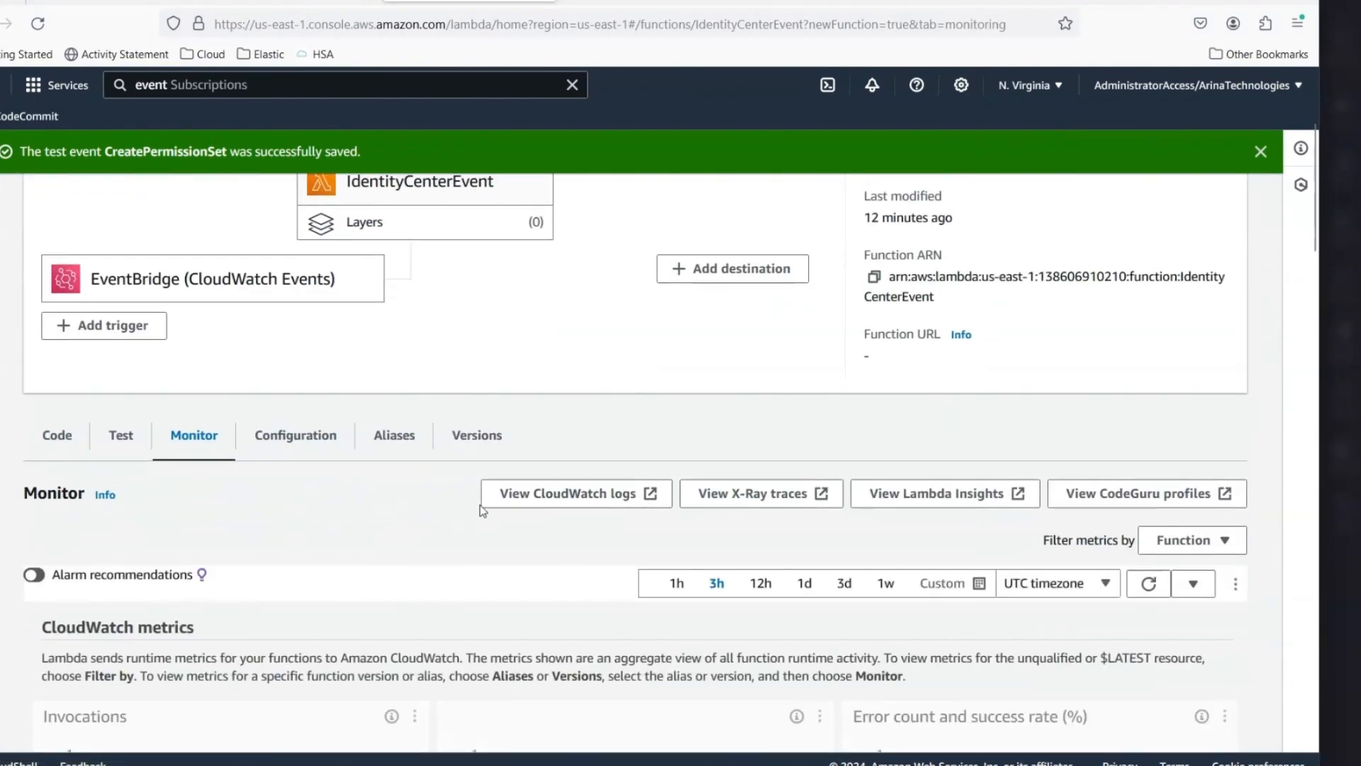
{"action": "scroll", "coordinate": [602, 653], "scroll_direction": "down", "scroll_amount": 4}
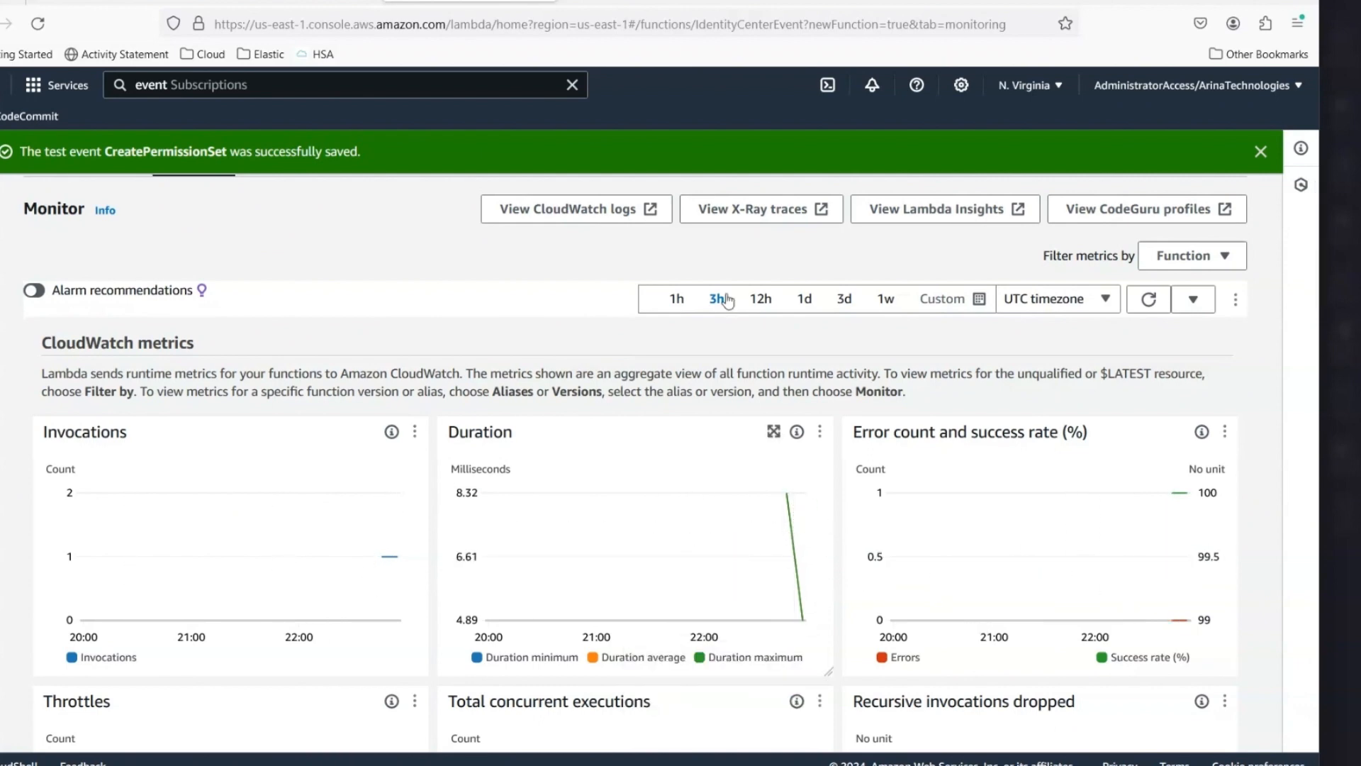
- Go back to the /aws/lambda/IdentityCenterEvent log group in CloudWatch and check its list of log streams
{"action": "left_click", "coordinate": [608, 3]}
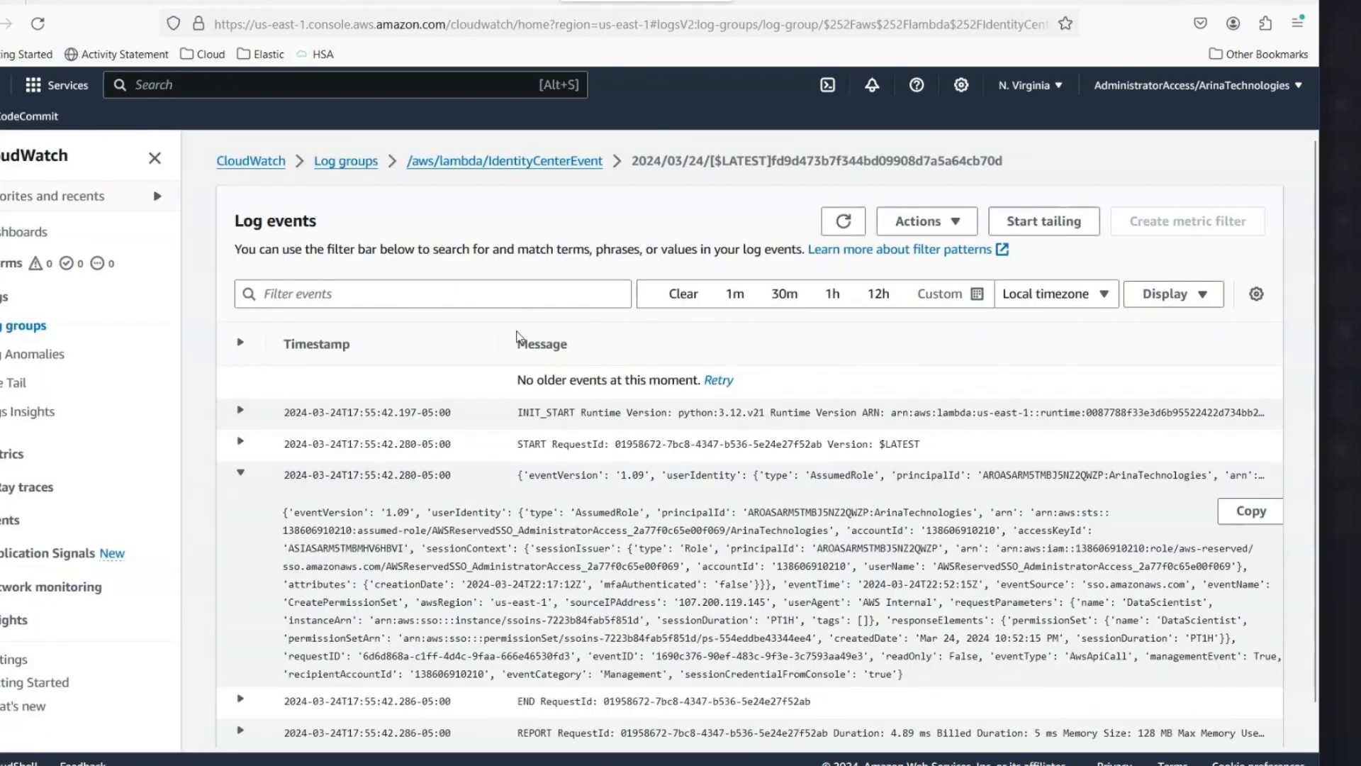
{"action": "left_click", "coordinate": [560, 163]}
{"action": "scroll", "coordinate": [865, 647], "scroll_direction": "down", "scroll_amount": 2}
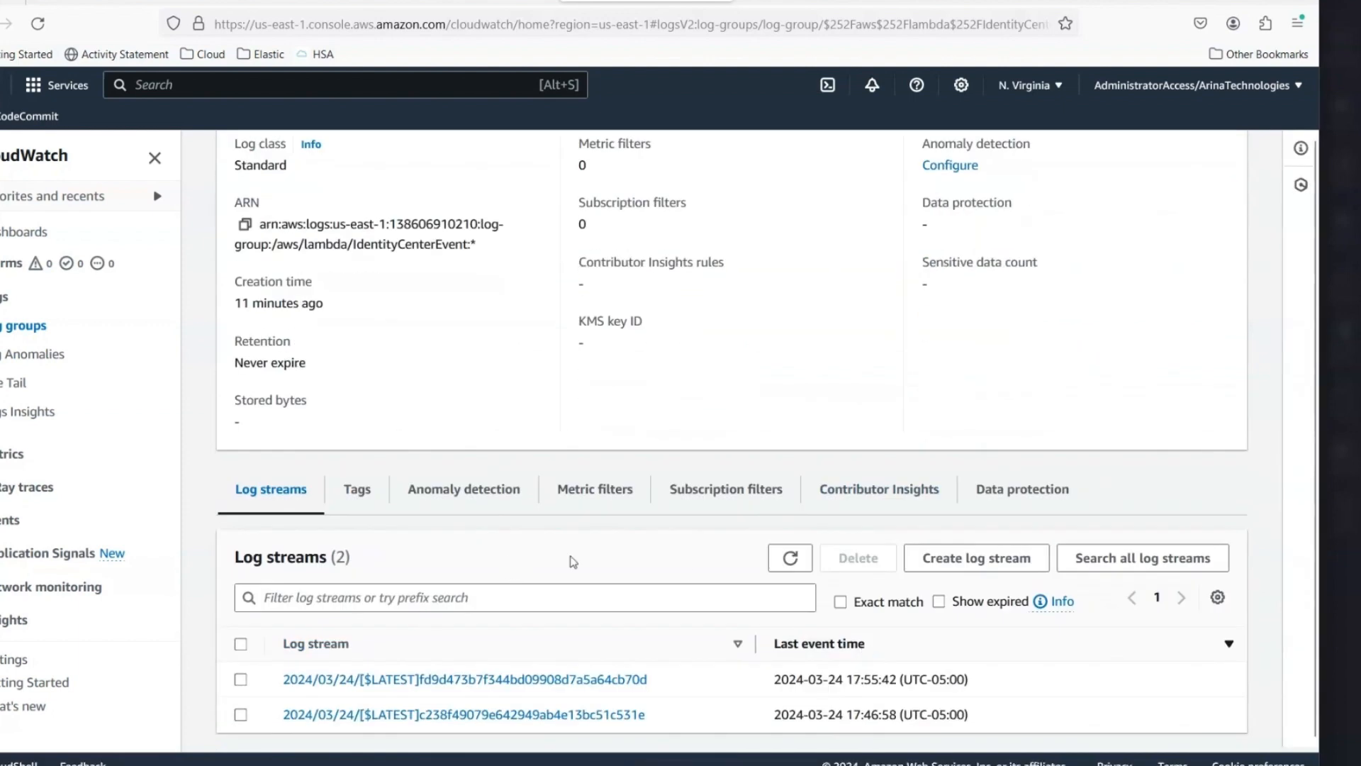
- Return to the IdentityCenterEvent function in Lambda and show its code source
{"action": "left_click", "coordinate": [425, 2]}
{"action": "scroll", "coordinate": [151, 324], "scroll_direction": "up", "scroll_amount": 4}
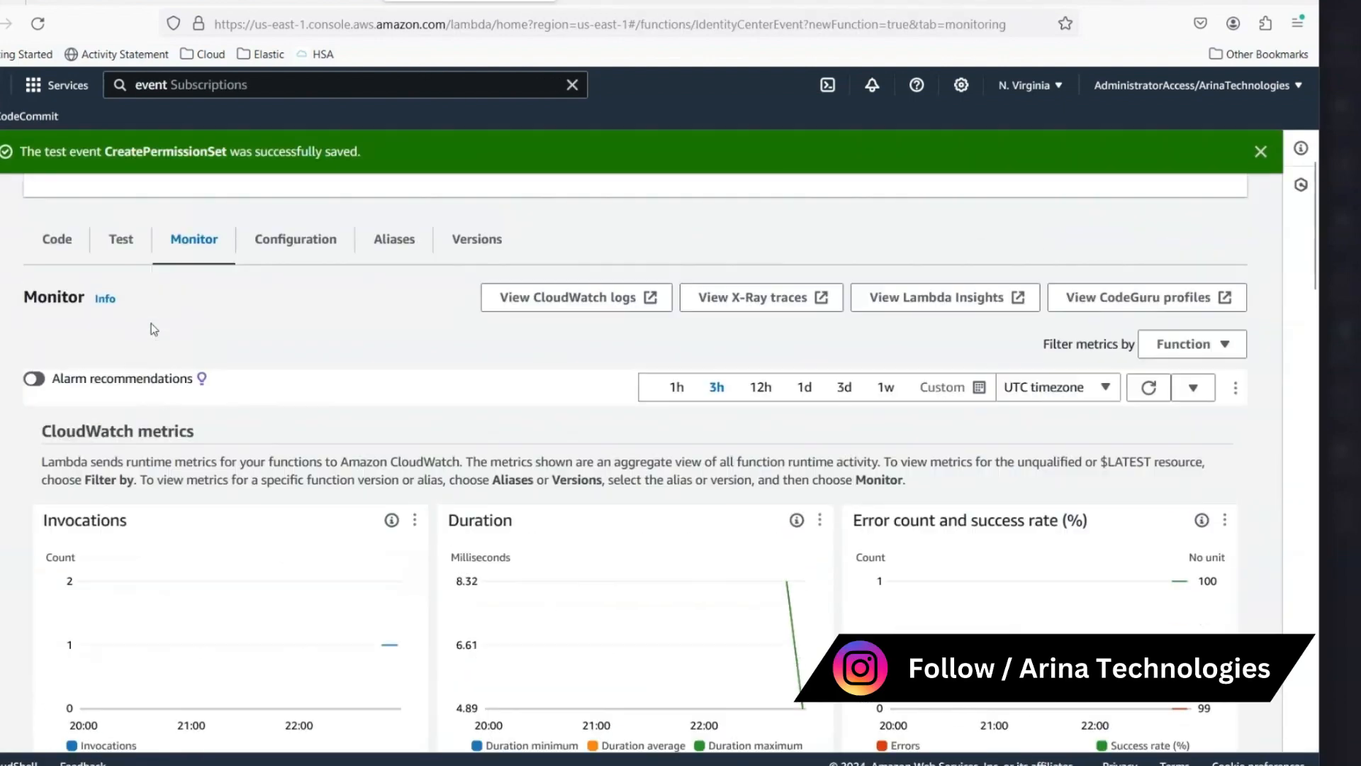
{"action": "left_click", "coordinate": [83, 443]}
{"action": "scroll", "coordinate": [555, 473], "scroll_direction": "down", "scroll_amount": 3}
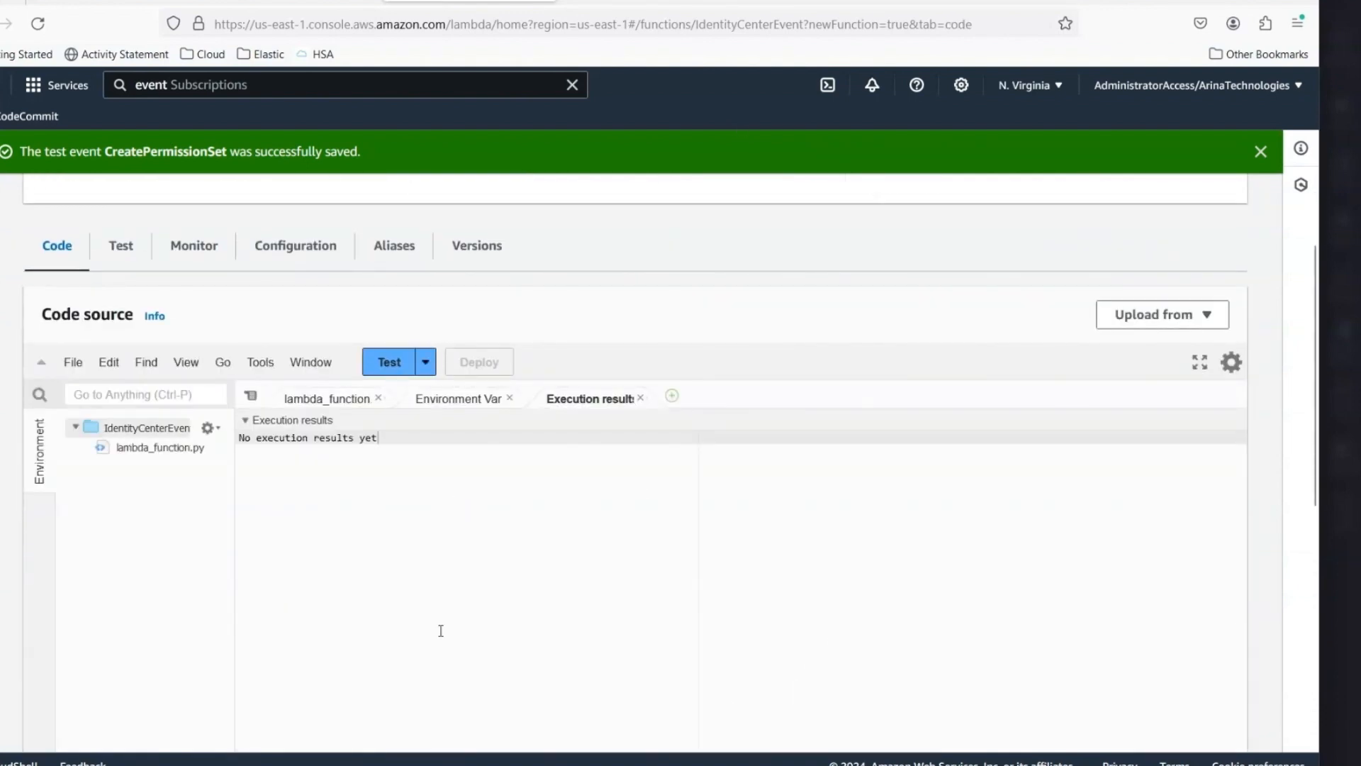
- Consult the saved CloudTrail event JSON in the text editor and return to the Lambda function
{"action": "key", "text": "alt+Tab"}
{"action": "key", "text": "alt+Tab"}
{"action": "key", "text": "alt+Tab"}
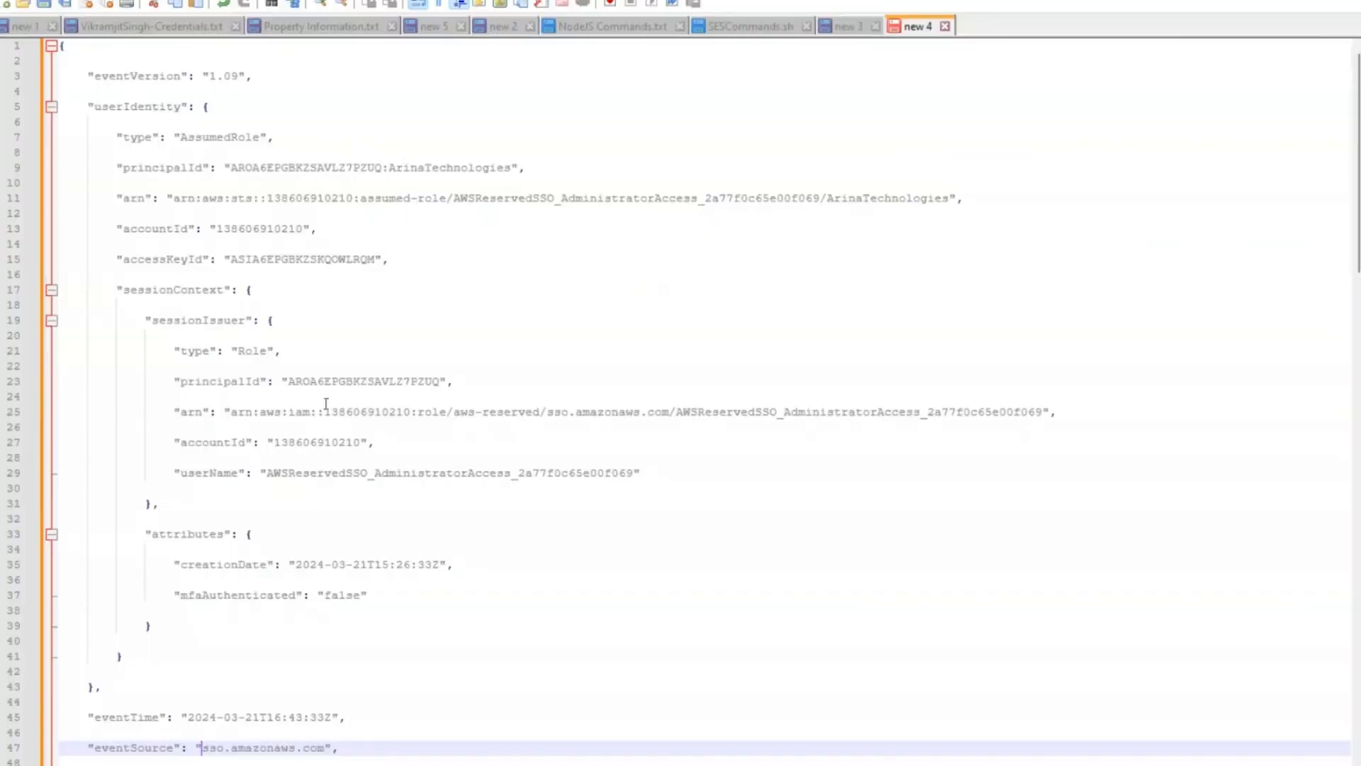
{"action": "key", "text": "alt+Tab"}
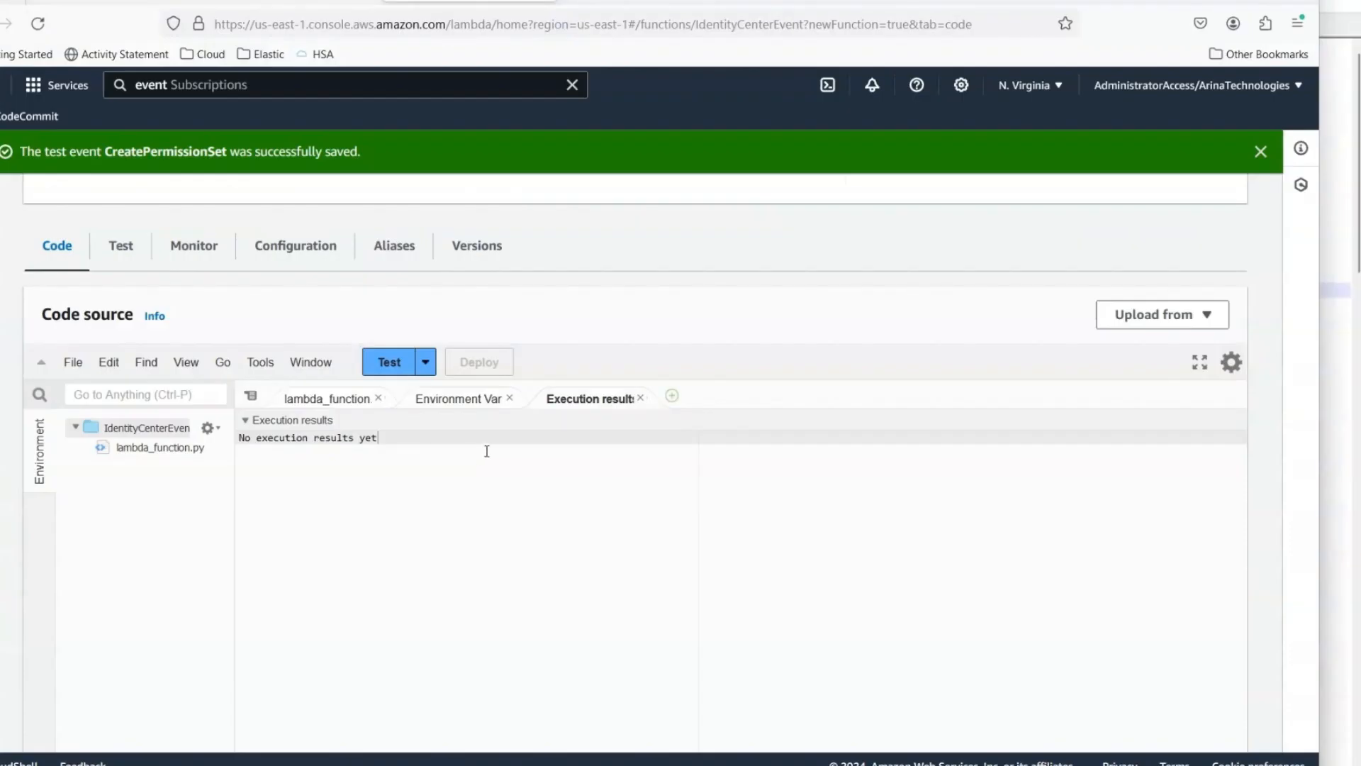
- Open the lambda_function source file and review its handler code along with the function's EventBridge trigger
{"action": "left_click", "coordinate": [327, 399]}
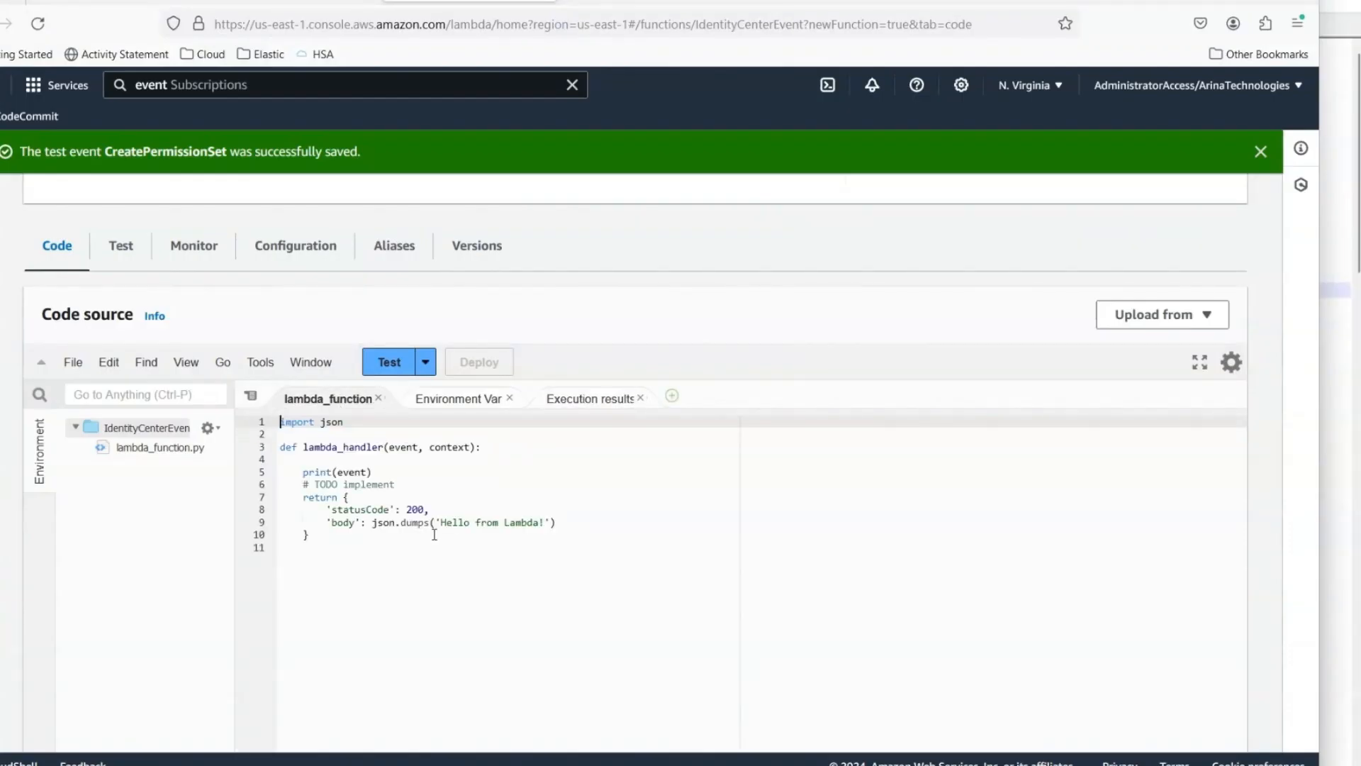
{"action": "scroll", "coordinate": [446, 498], "scroll_direction": "up", "scroll_amount": 4}
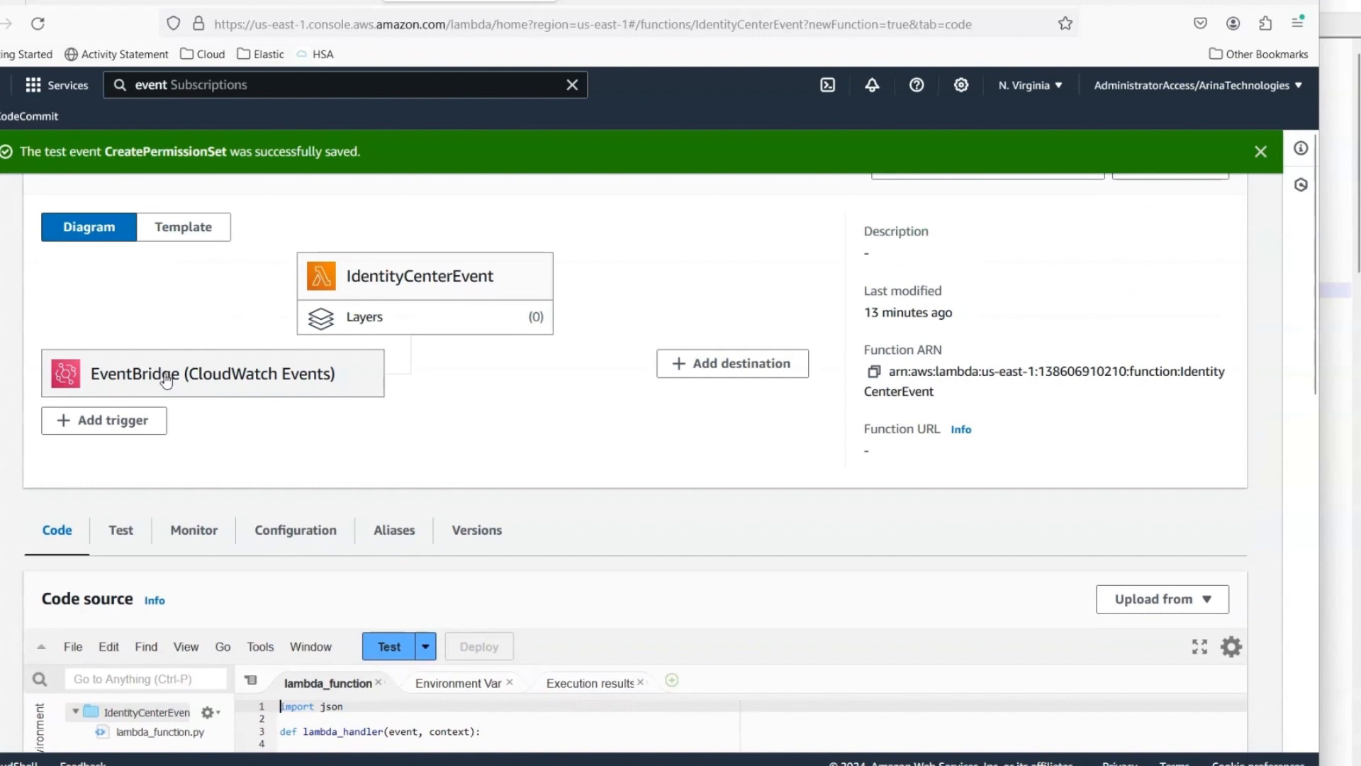
{"action": "scroll", "coordinate": [778, 607], "scroll_direction": "down", "scroll_amount": 5}
{"action": "left_click", "coordinate": [477, 414]}
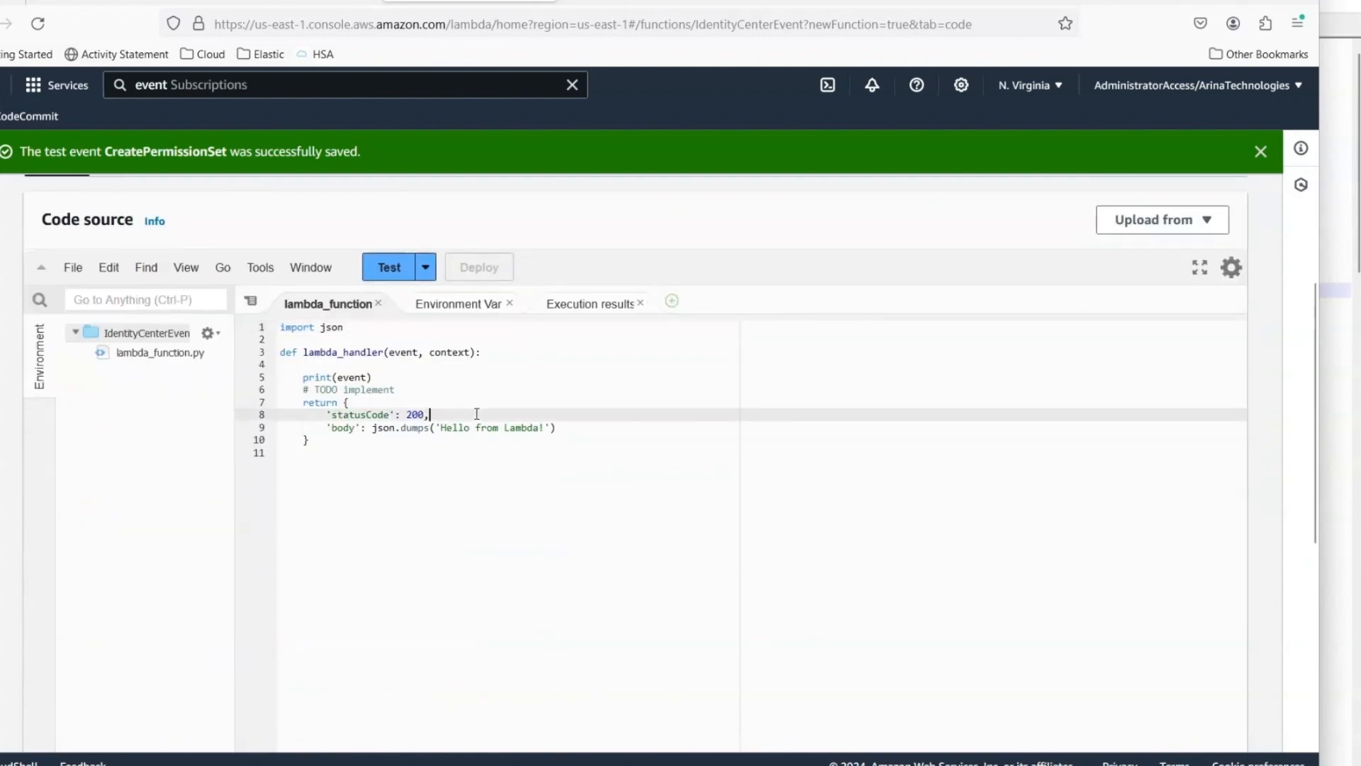
{"action": "left_click", "coordinate": [477, 381]}
{"action": "left_click", "coordinate": [550, 348]}
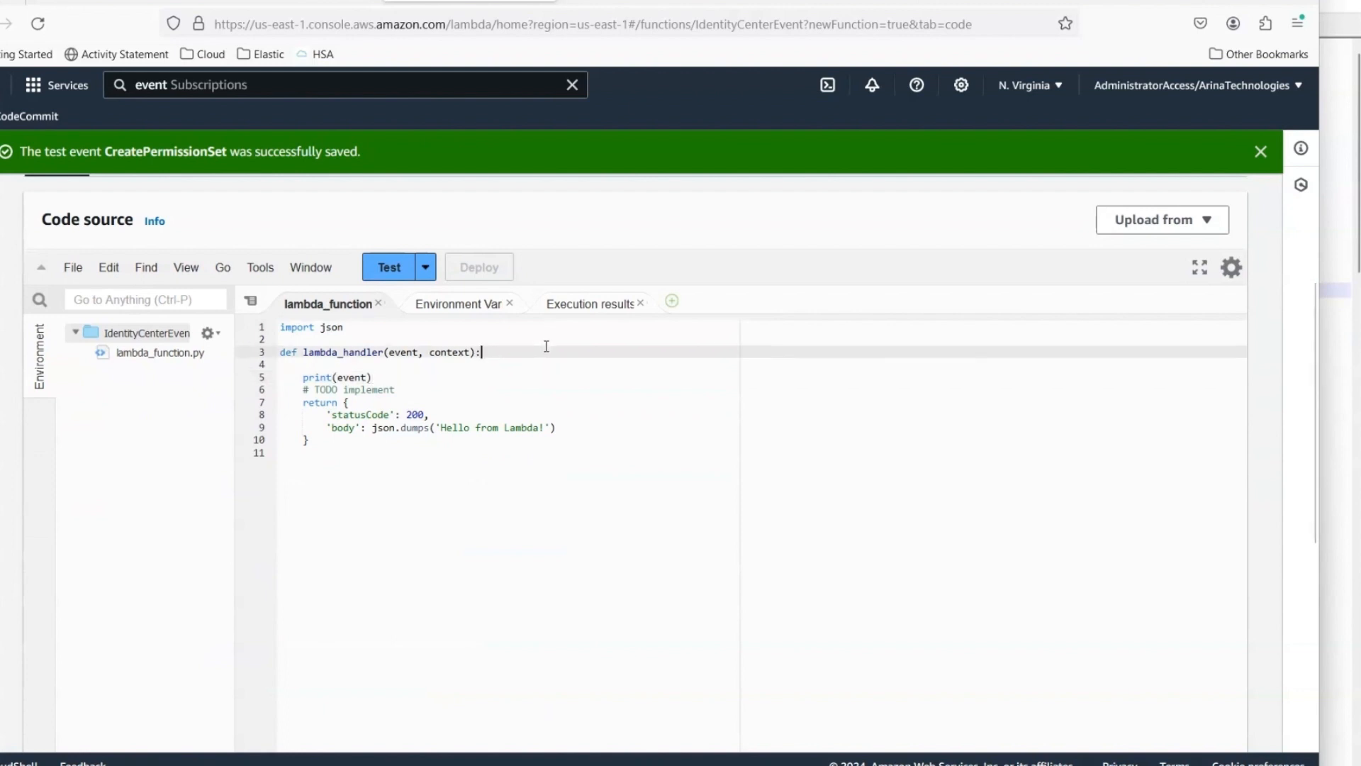
{"action": "left_click", "coordinate": [547, 325]}
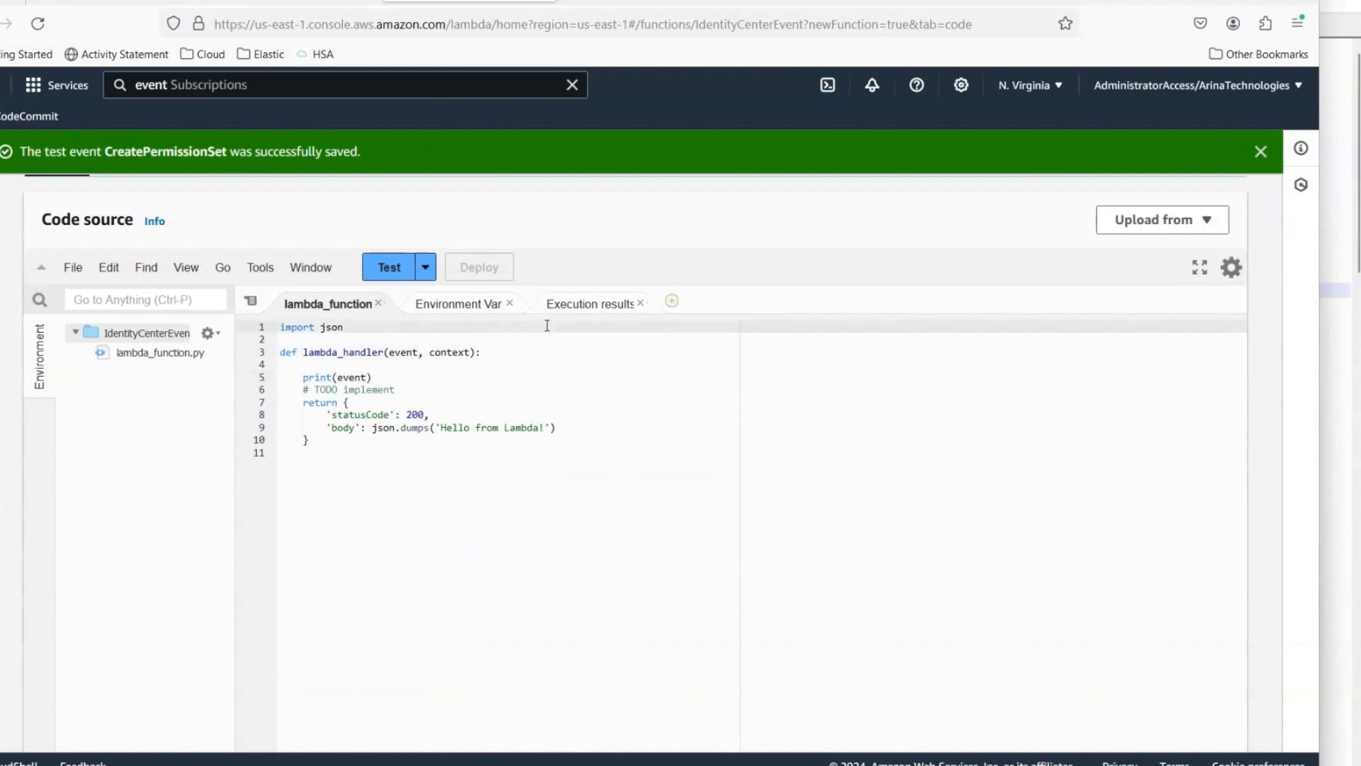